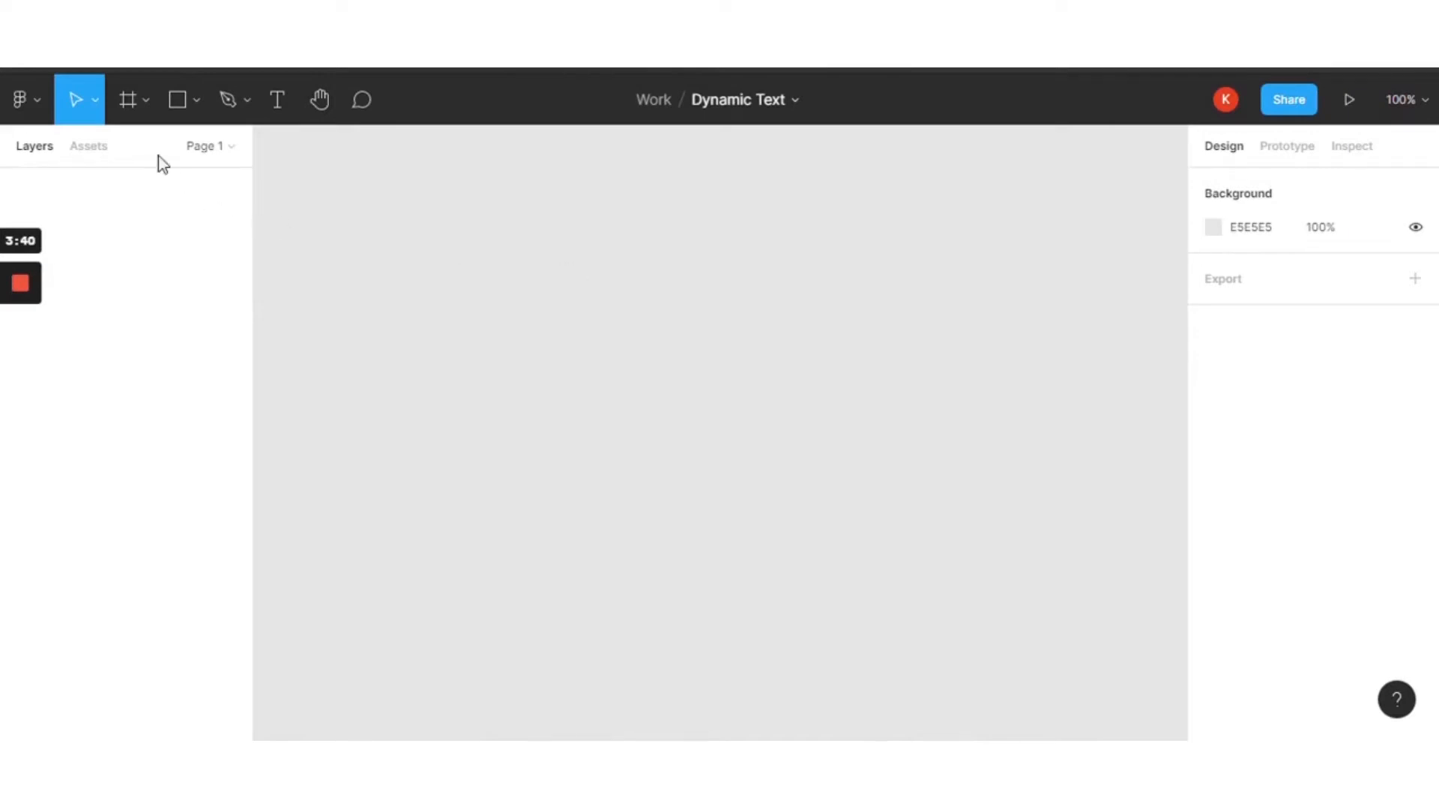
Draw a frame about 419 × 247 on the empty canvas
click(128, 100)
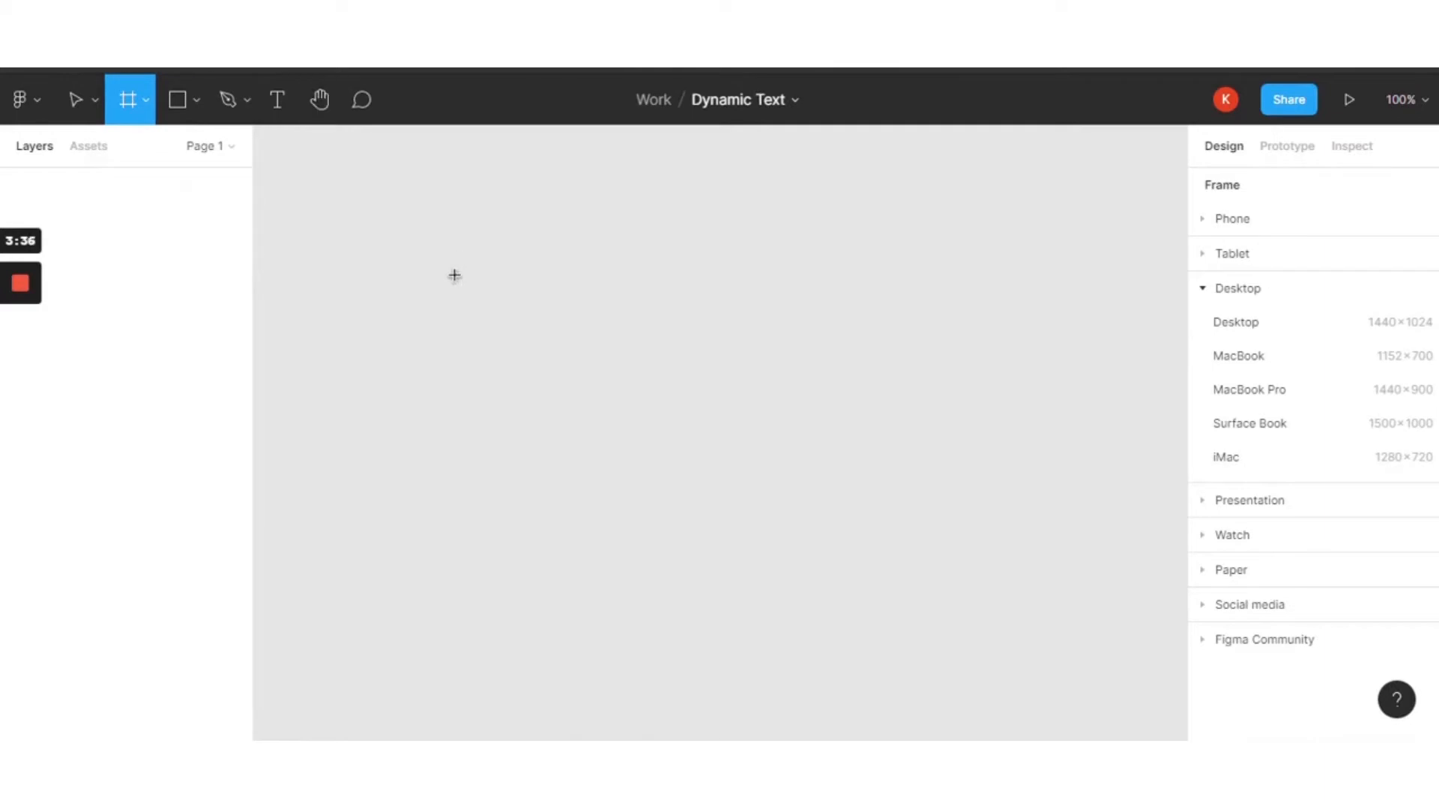
drag(454, 276, 896, 535)
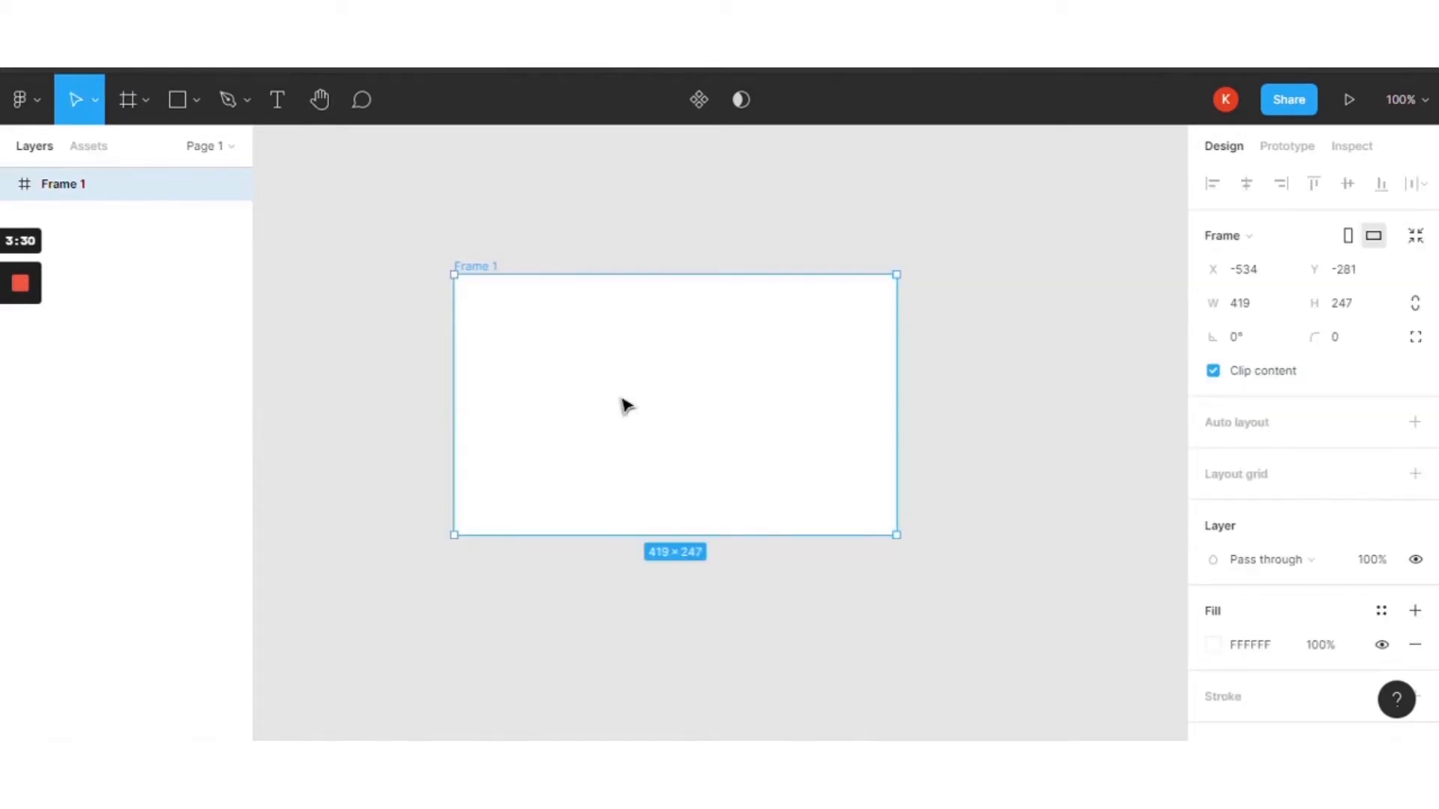
click(582, 184)
click(504, 331)
click(376, 200)
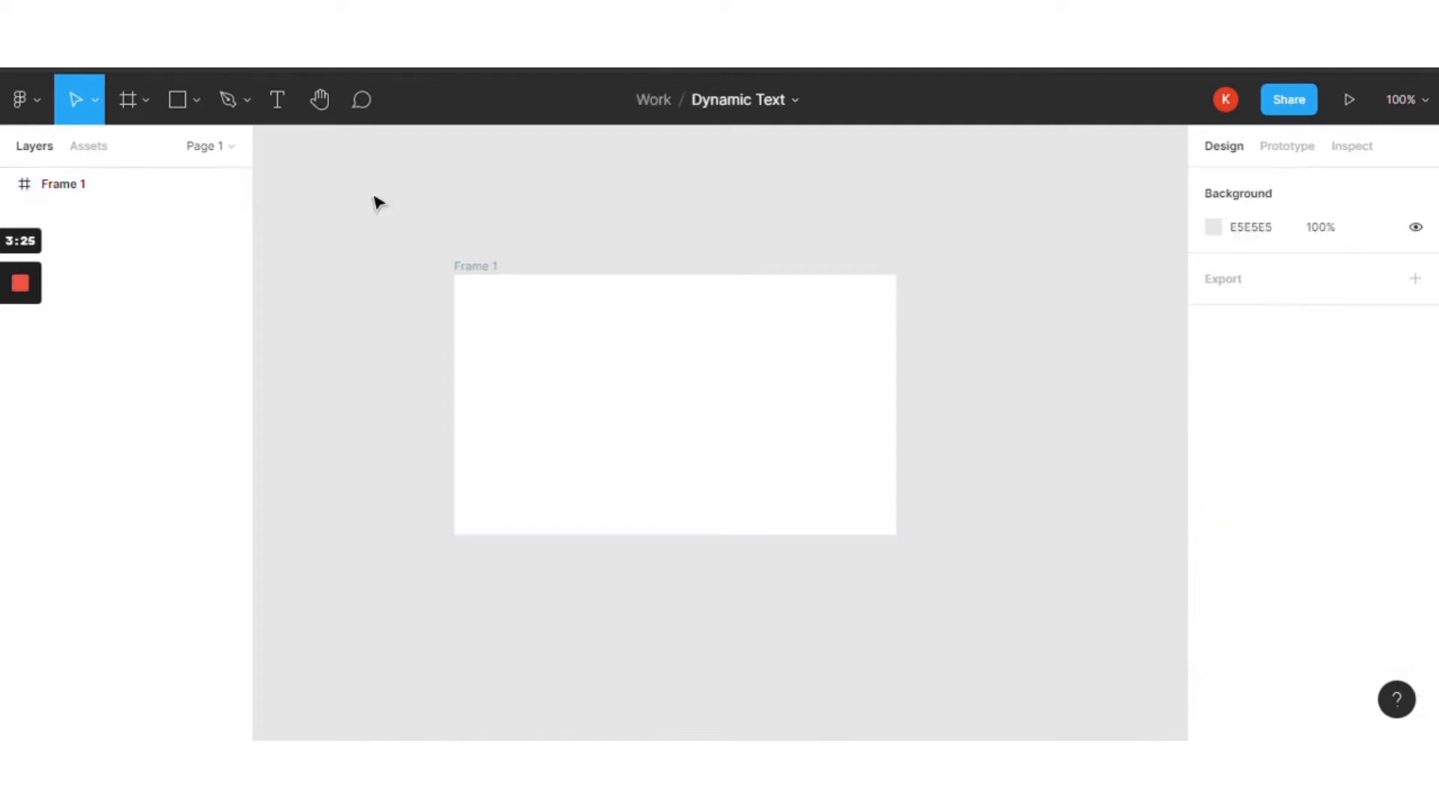
Draw a 419 × 247 rectangle covering the whole frame and rename its layer as Image
click(178, 100)
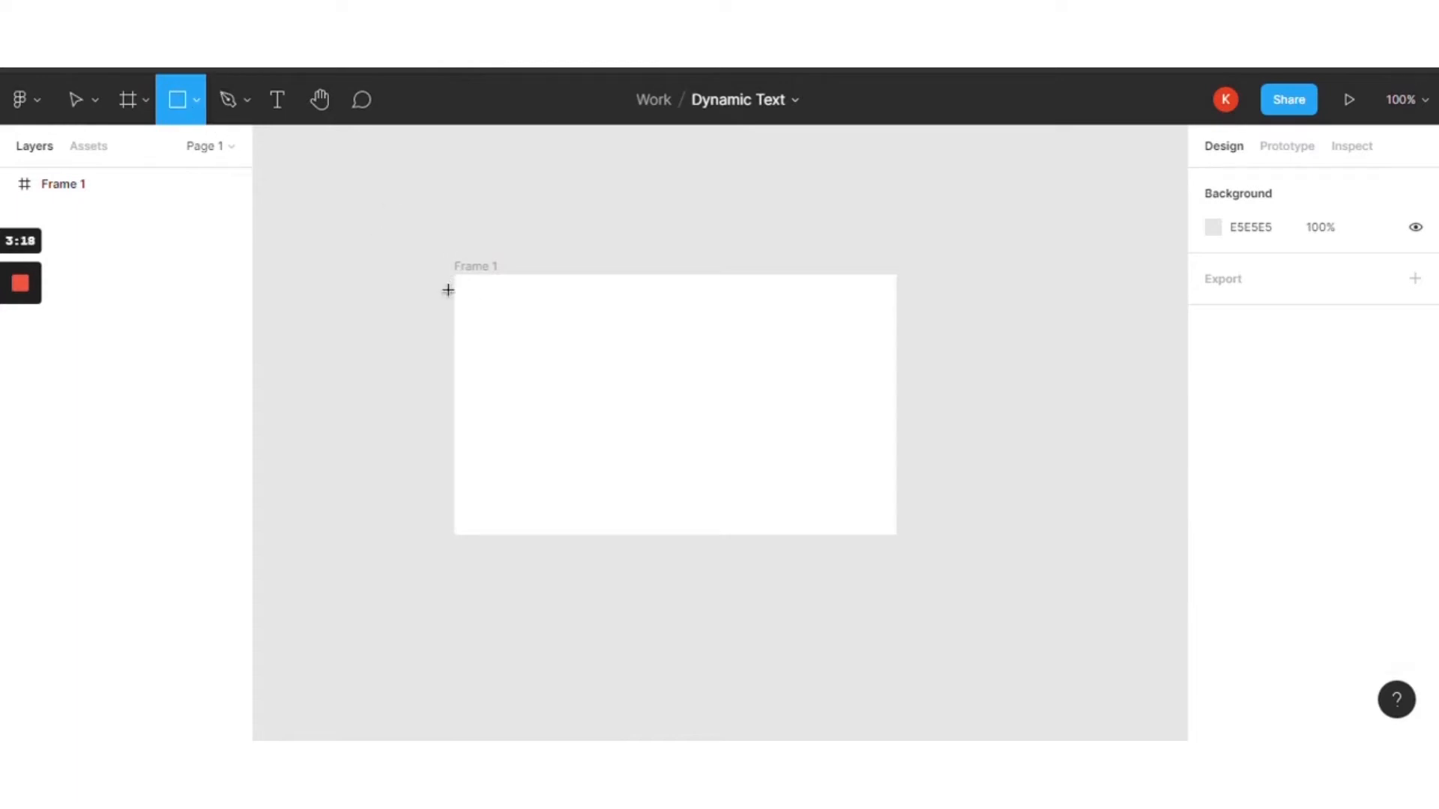
mouse_move(453, 275)
mouse_down()
mouse_move(636, 412)
mouse_move(897, 537)
mouse_up()
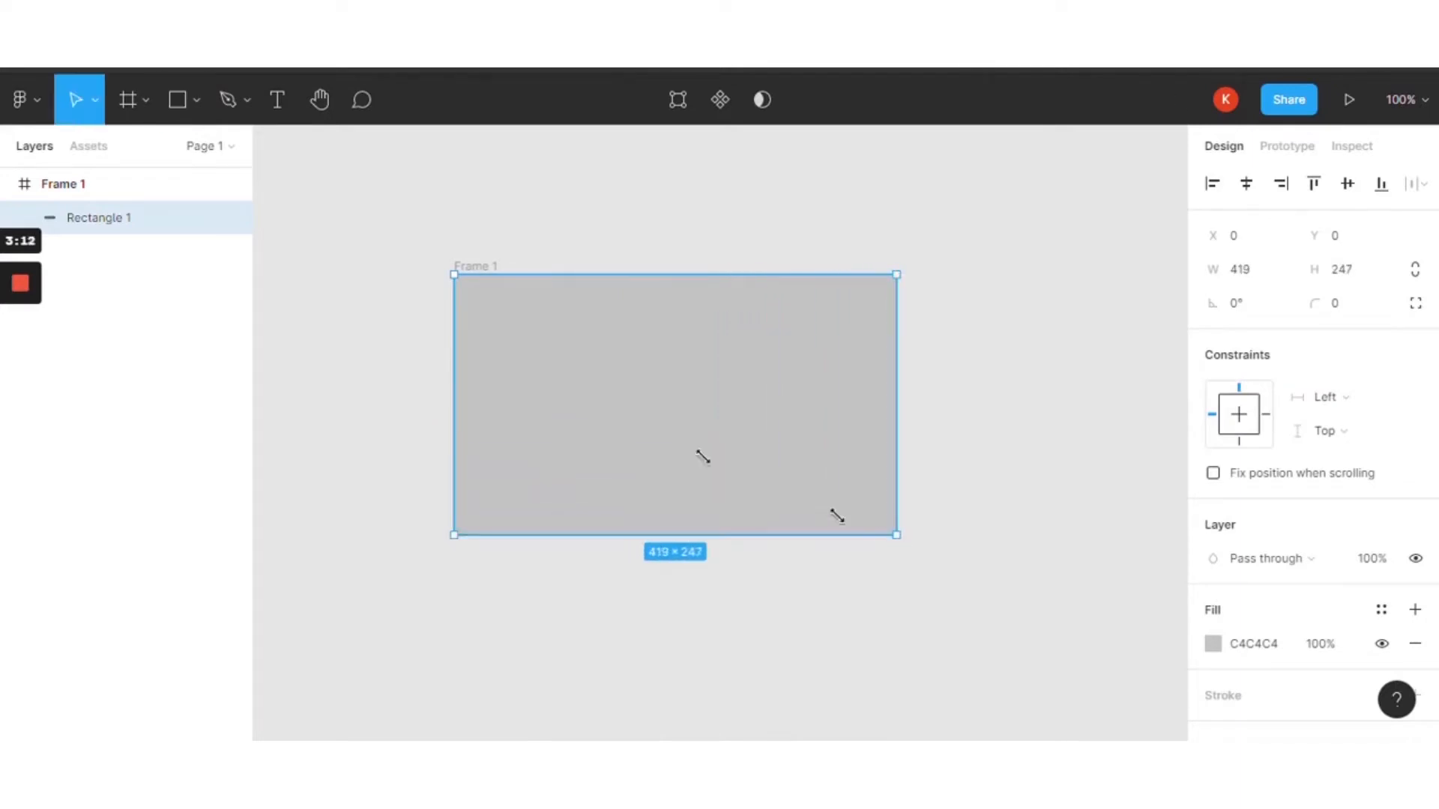
double_click(99, 225)
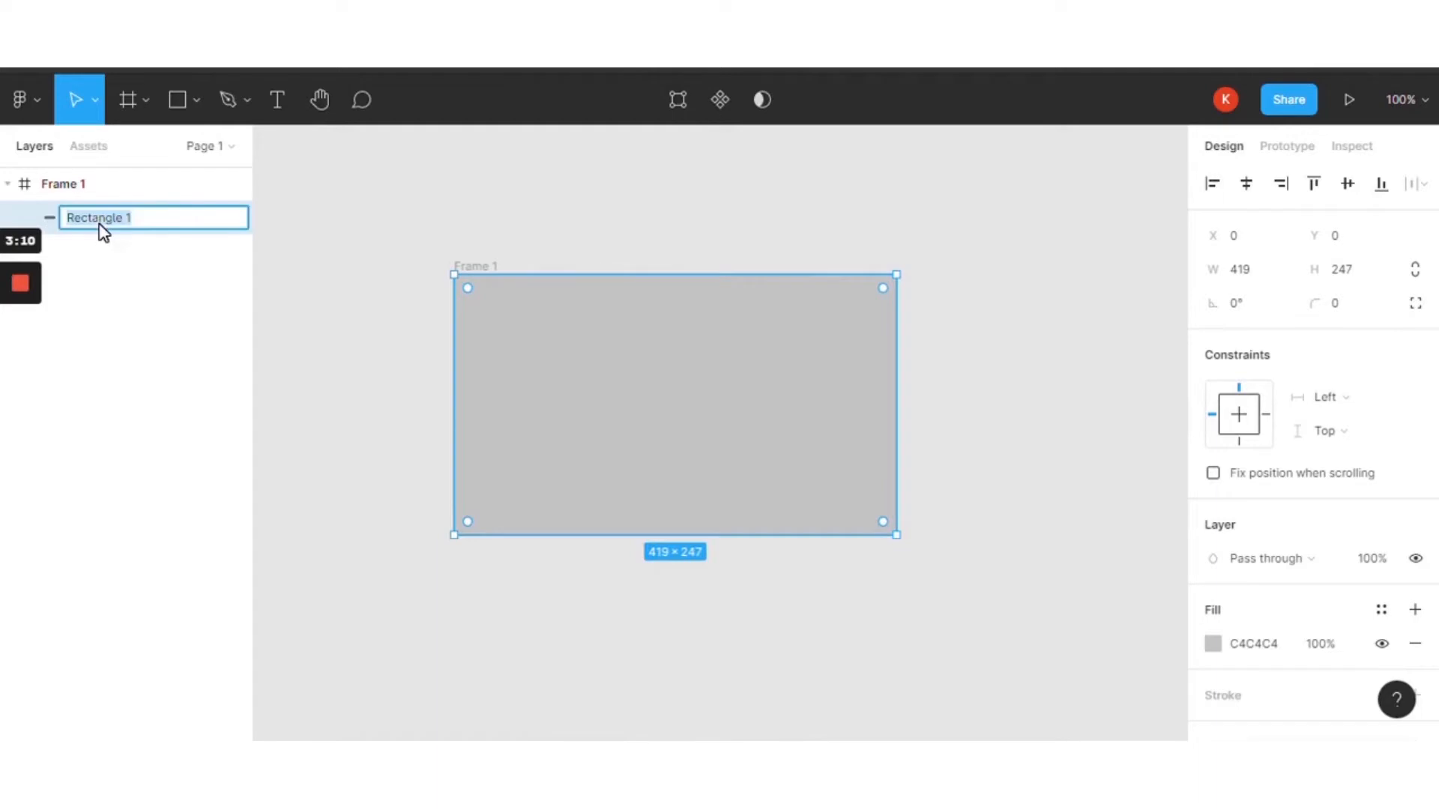
text(Image)
key(Return)
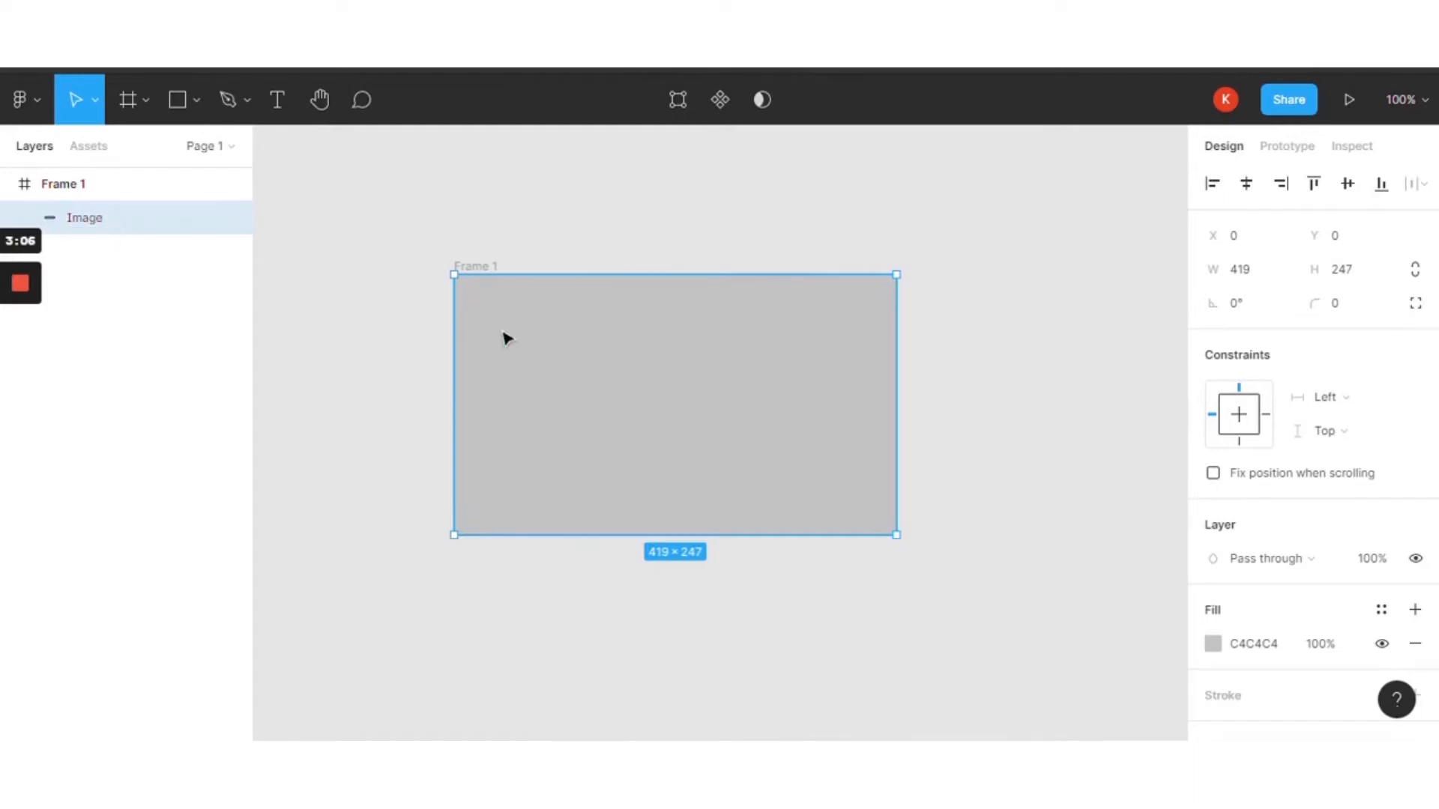
click(382, 338)
click(578, 365)
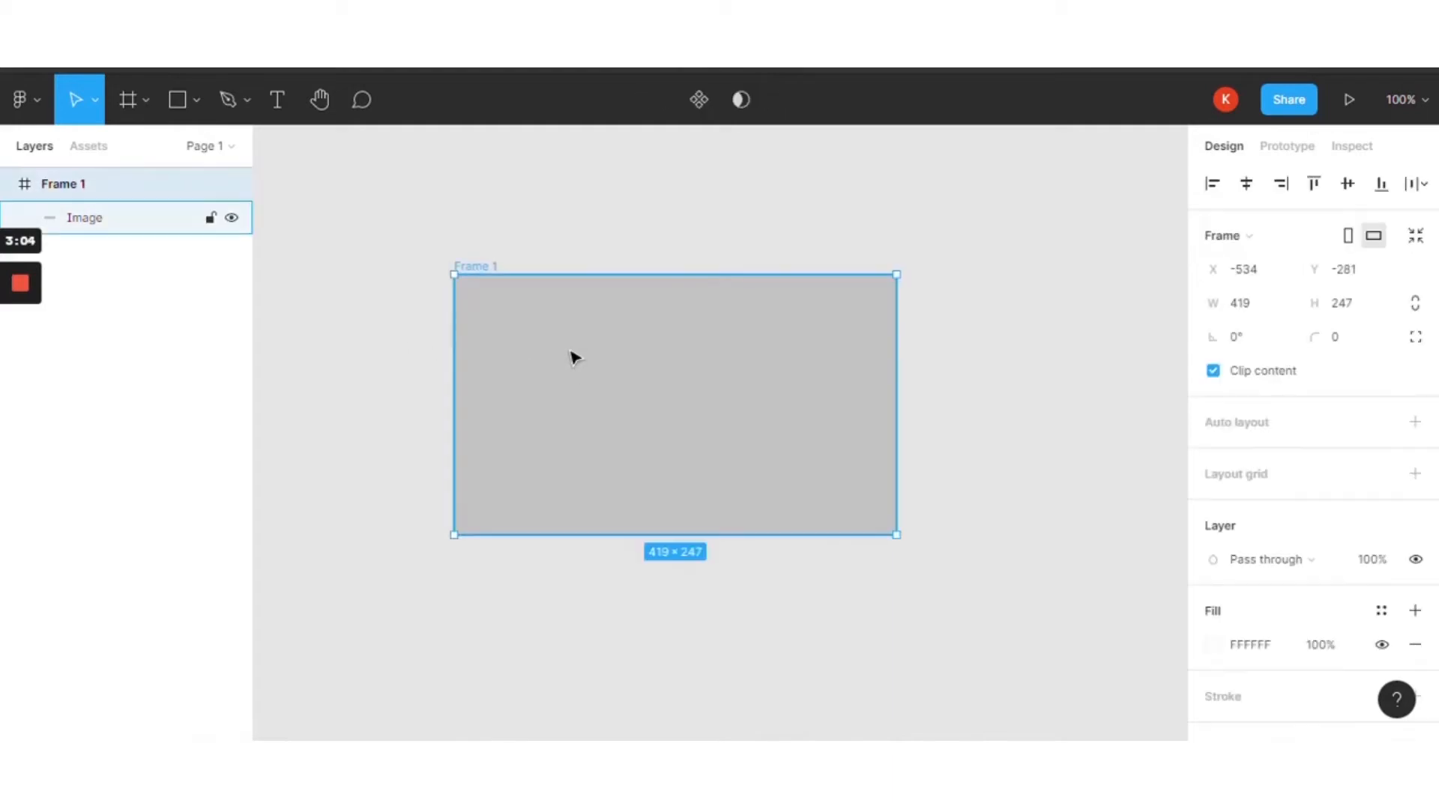
click(496, 234)
click(517, 341)
Draw a second 419 × 247 rectangle over the Image layer and rename it as Overlay
click(178, 102)
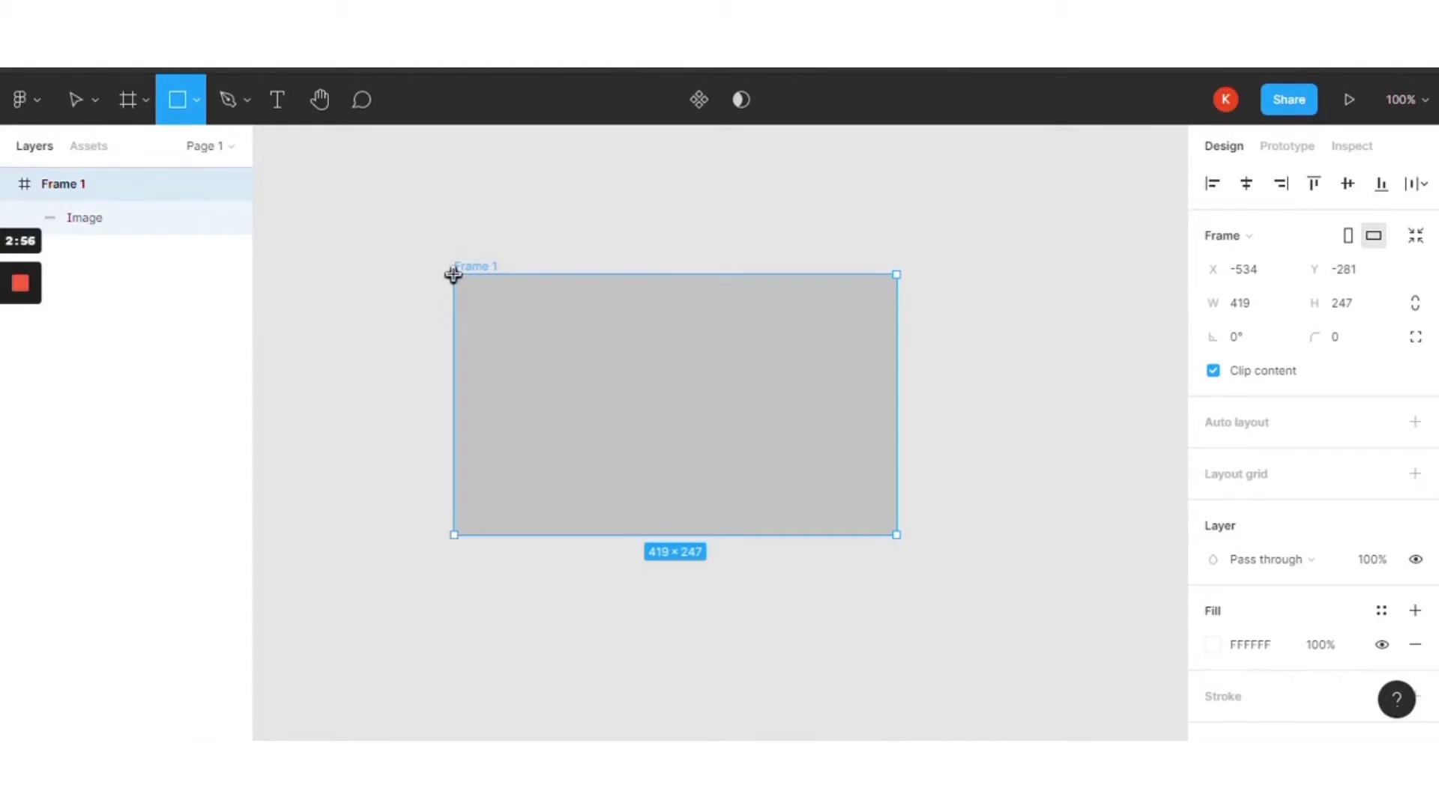
drag(469, 290, 898, 537)
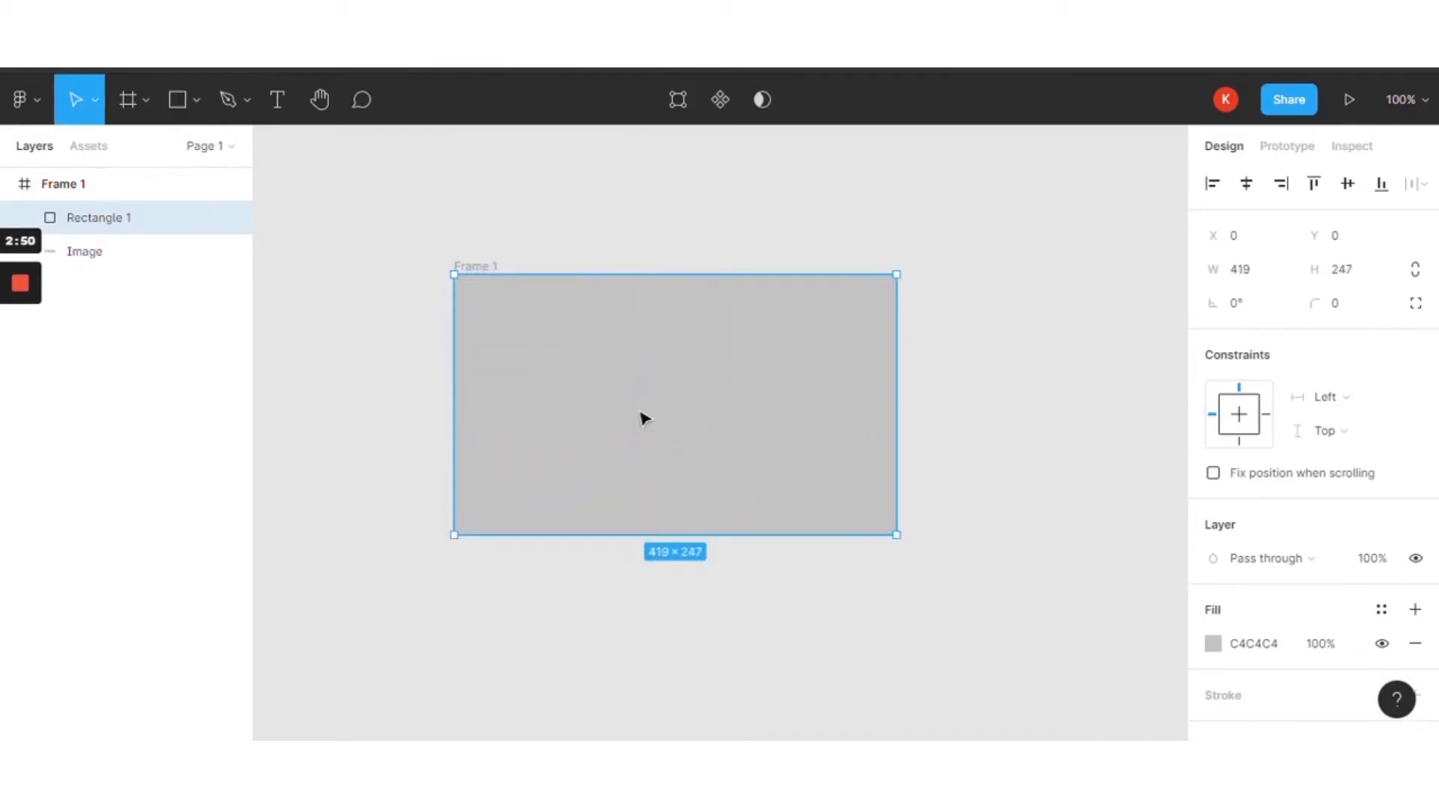
double_click(105, 222)
text(Overlay)
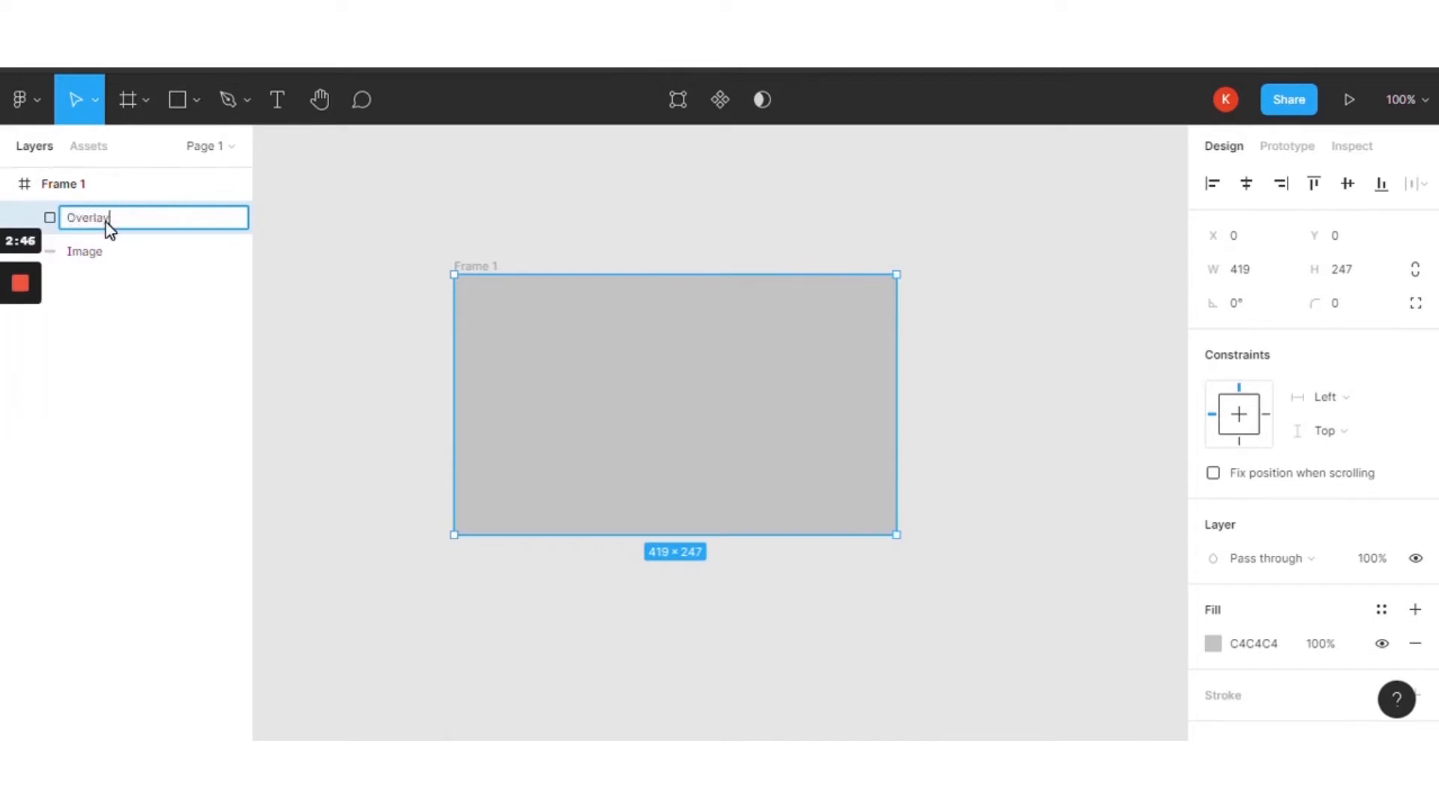
key(Return)
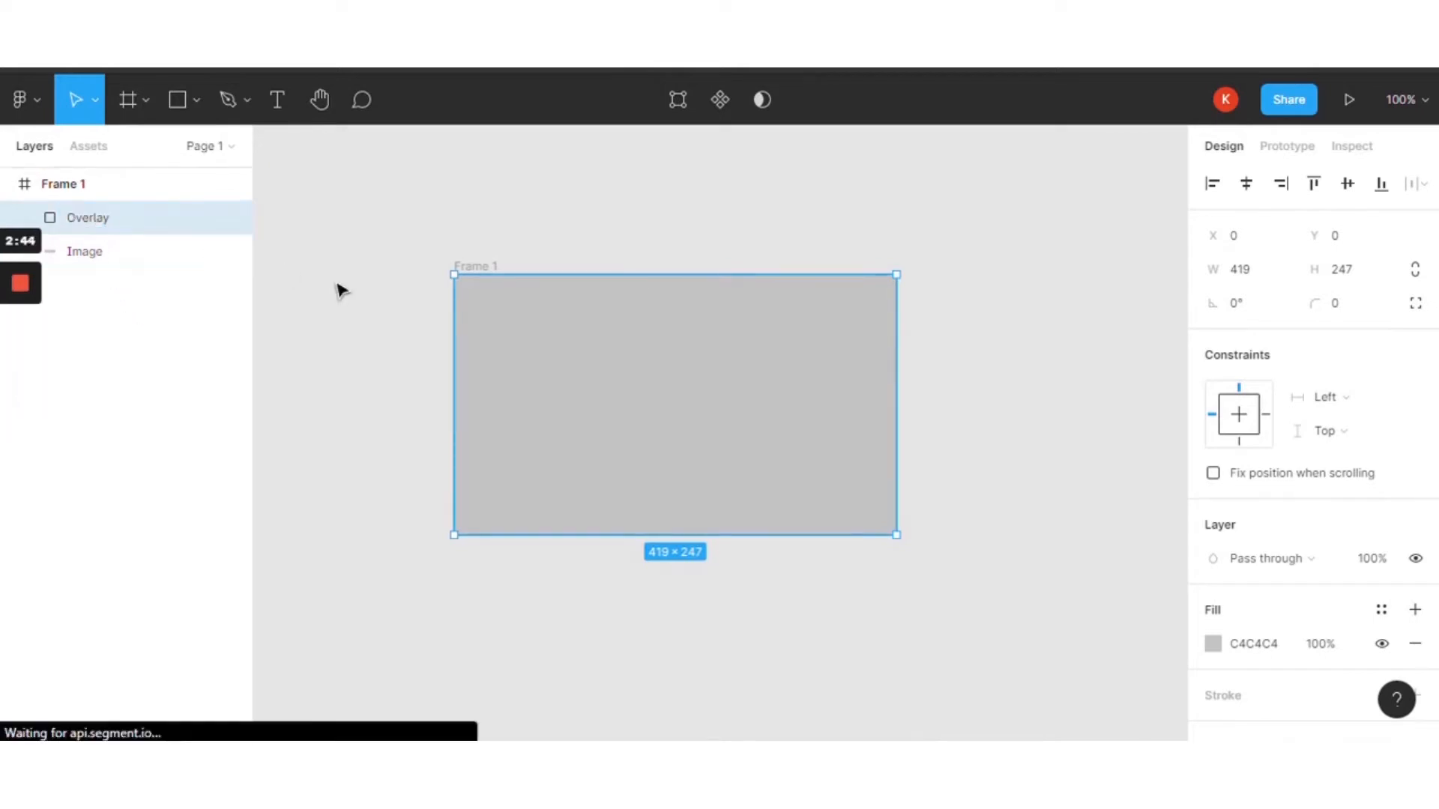
click(320, 223)
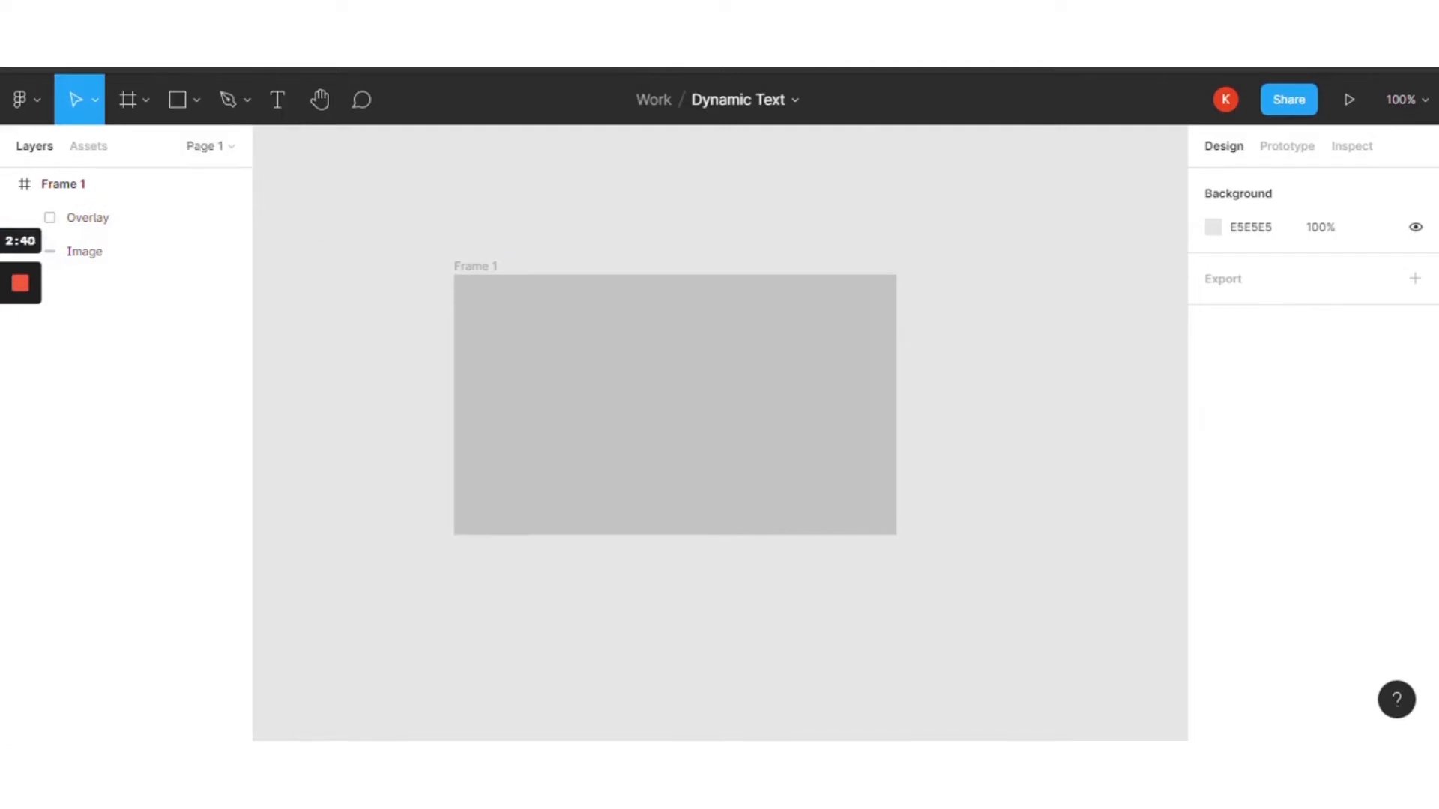
Draw a thin vertical bar about 3 × 78 at about X 100, Y 82 in the frame, modelled on the Curious reference page
key(alt+Tab)
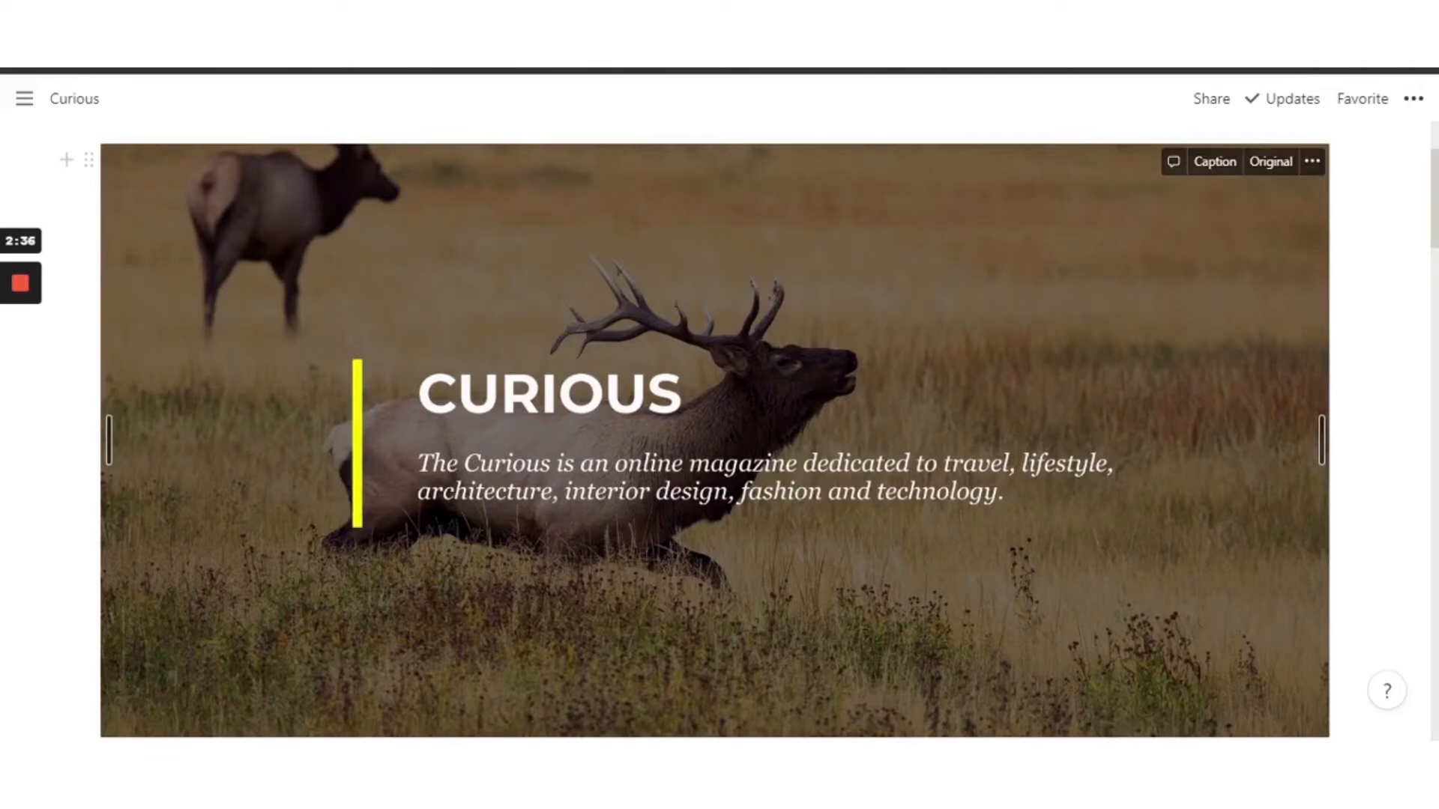
key(alt+Tab)
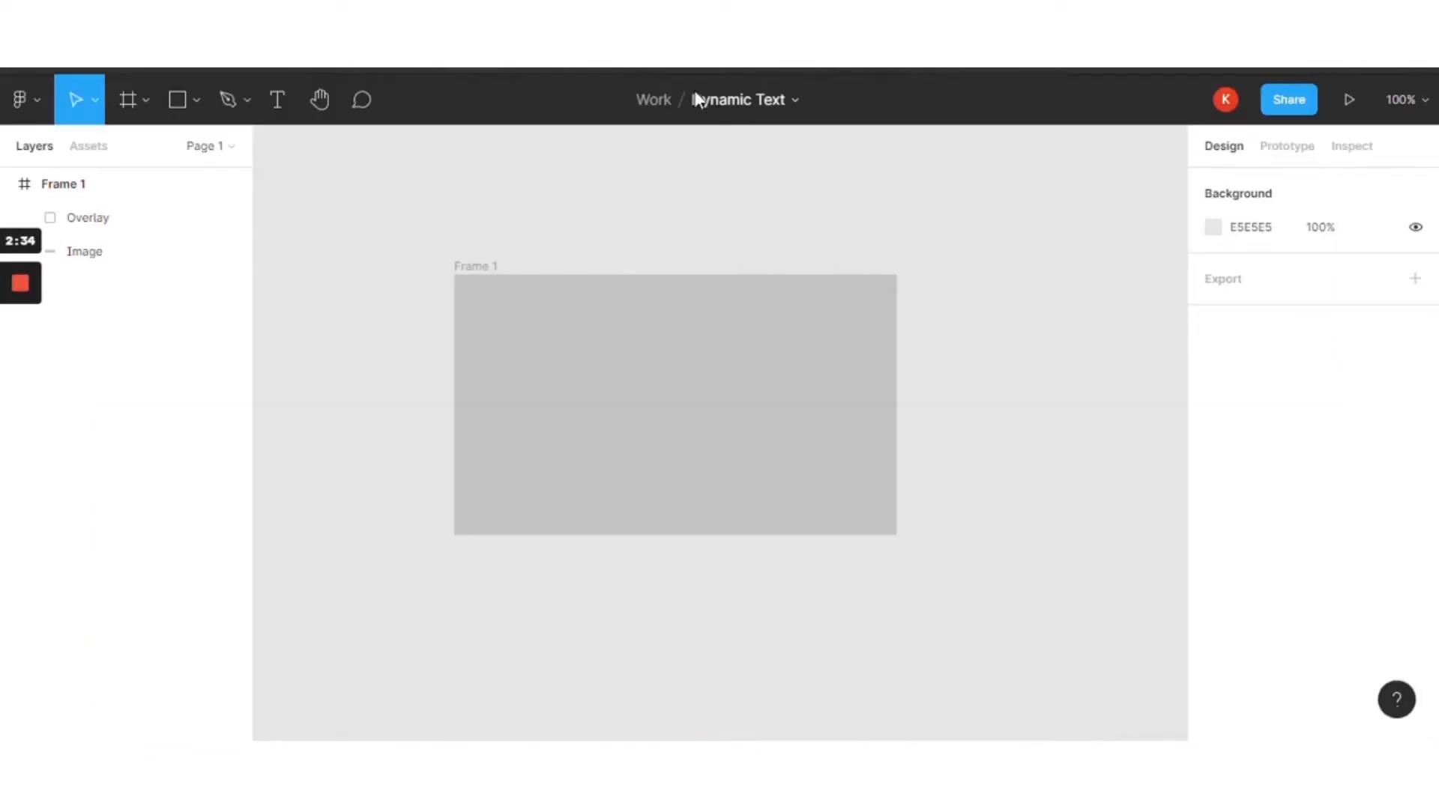
click(176, 100)
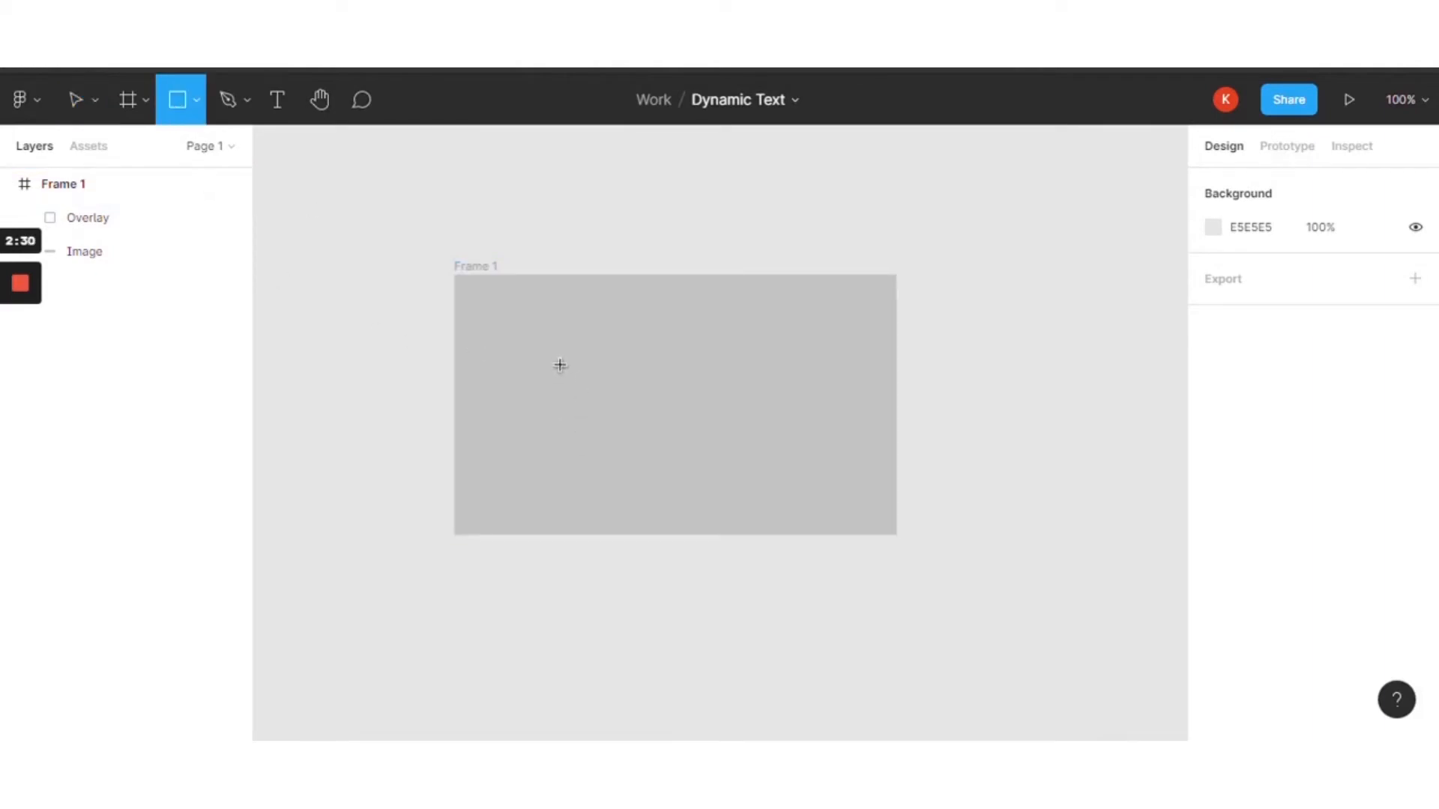
mouse_move(560, 361)
mouse_down()
mouse_move(569, 459)
mouse_move(564, 444)
mouse_up()
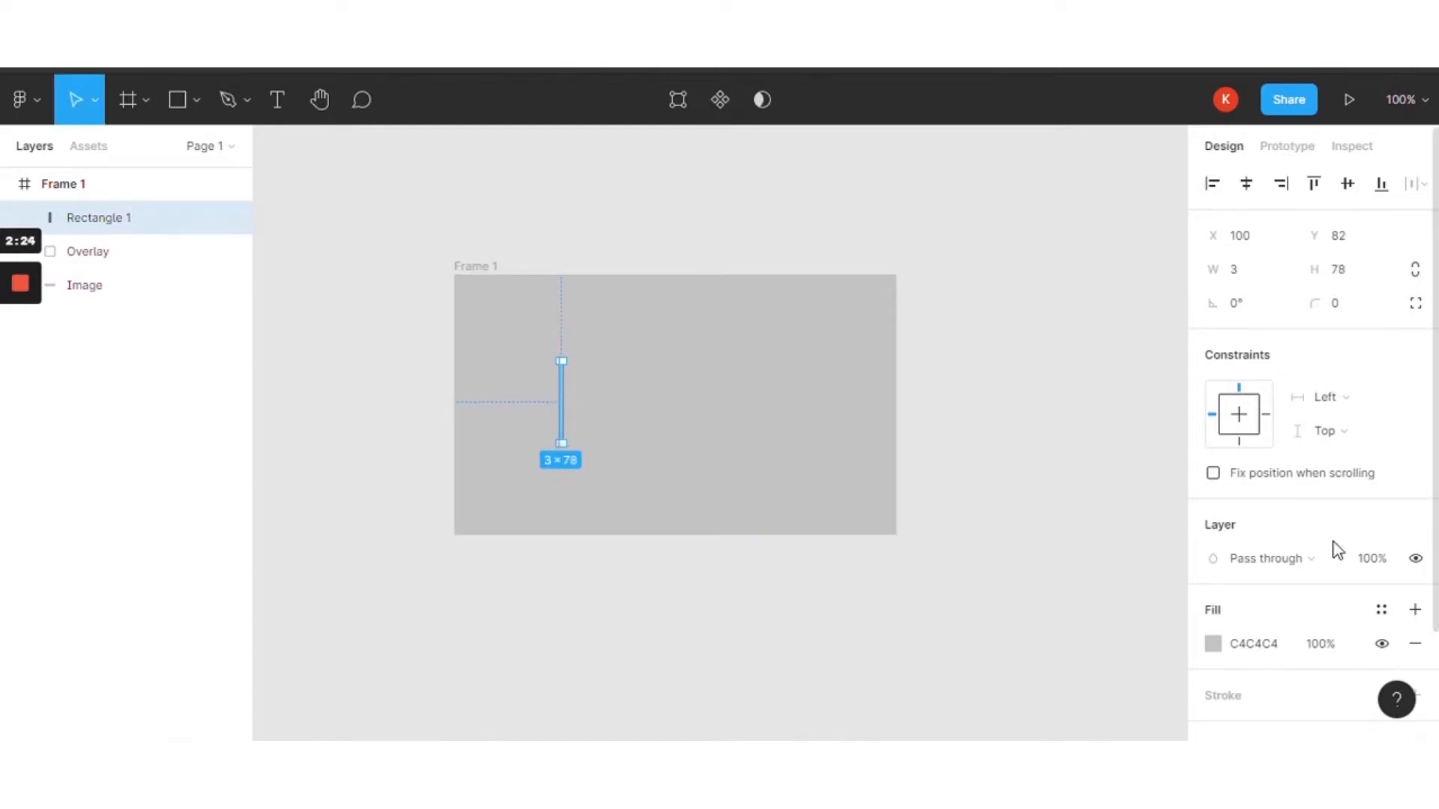
Change the thin bar's solid fill to bright yellow, EBFF00
scroll(1279, 587, down, 3)
click(1213, 511)
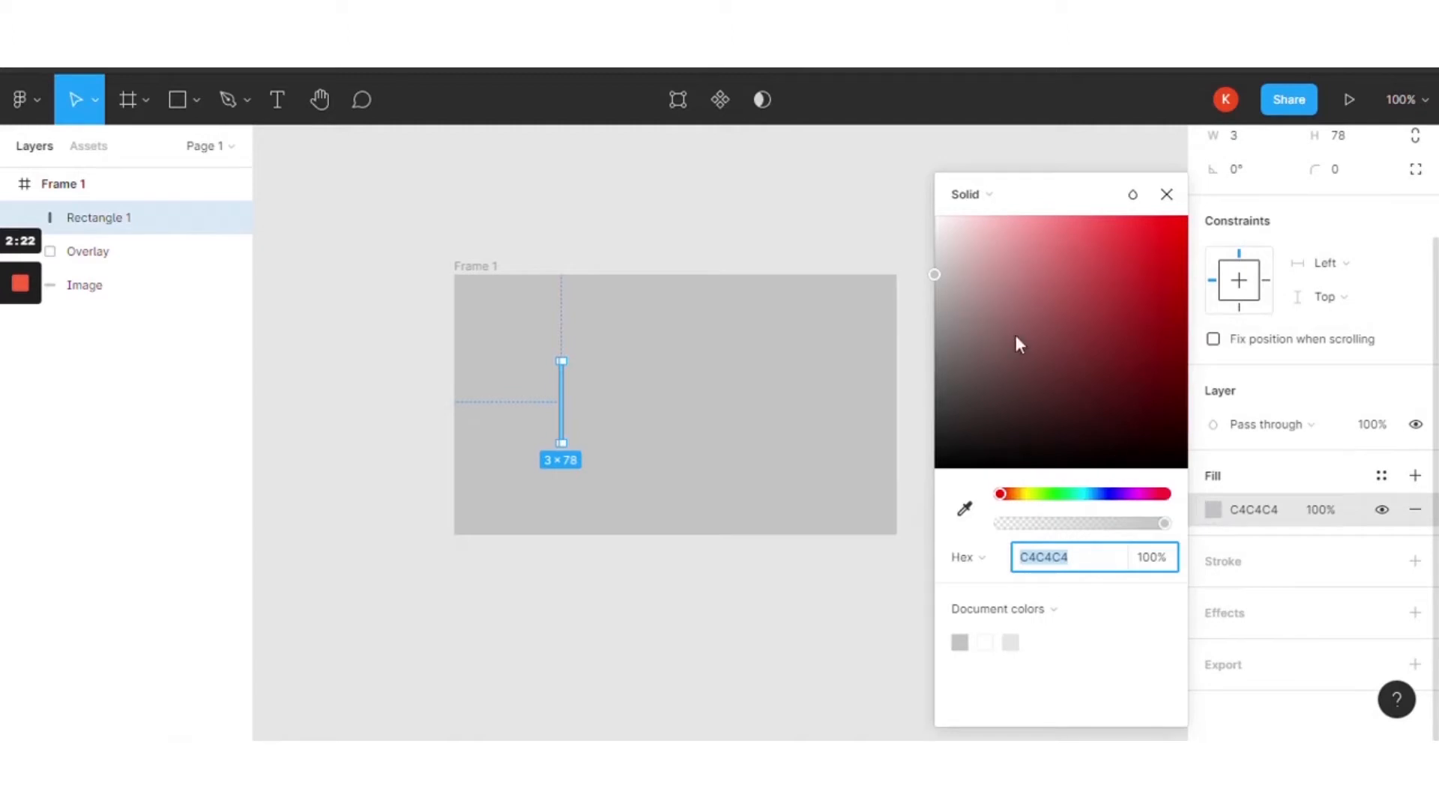
click(1028, 494)
click(1164, 217)
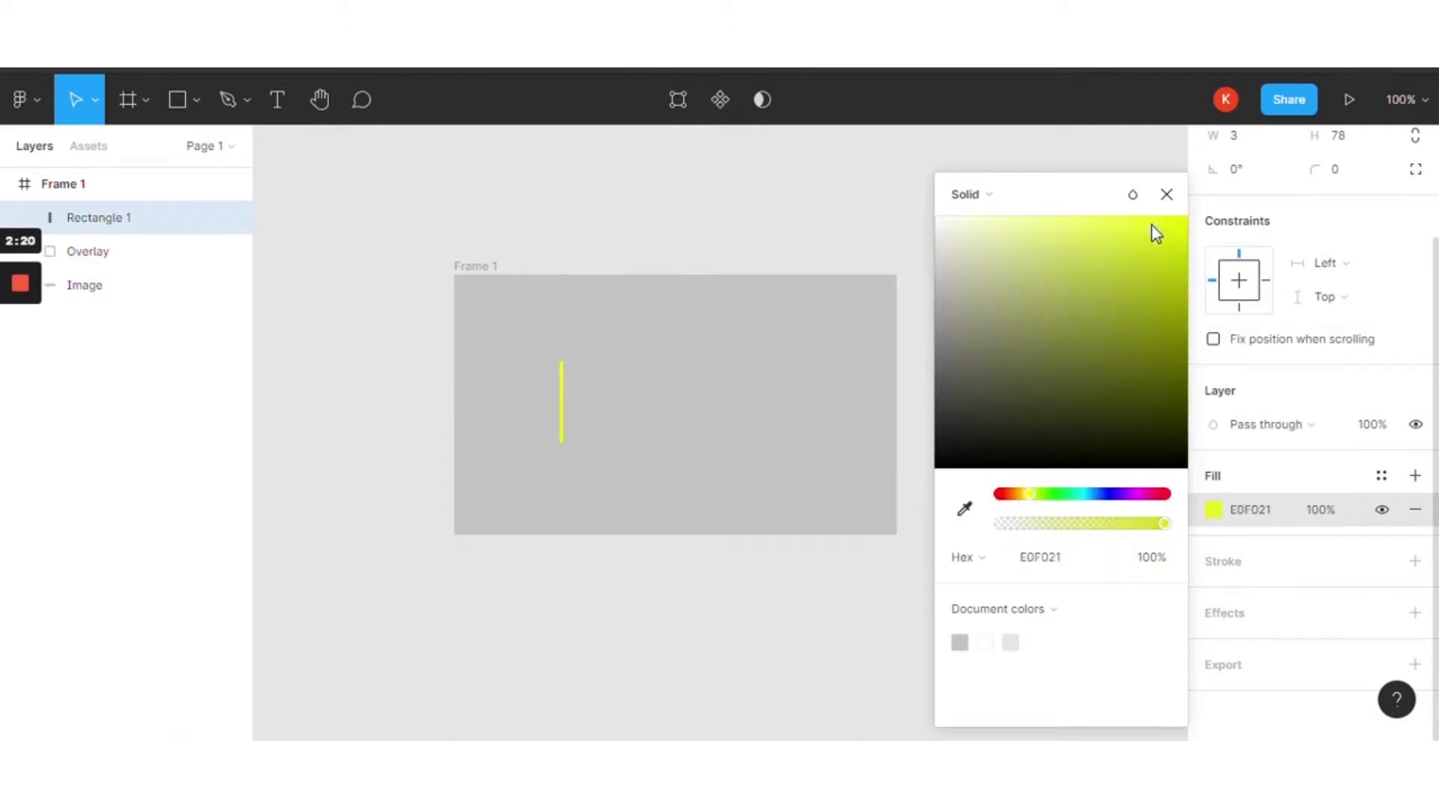
drag(1177, 221, 1193, 209)
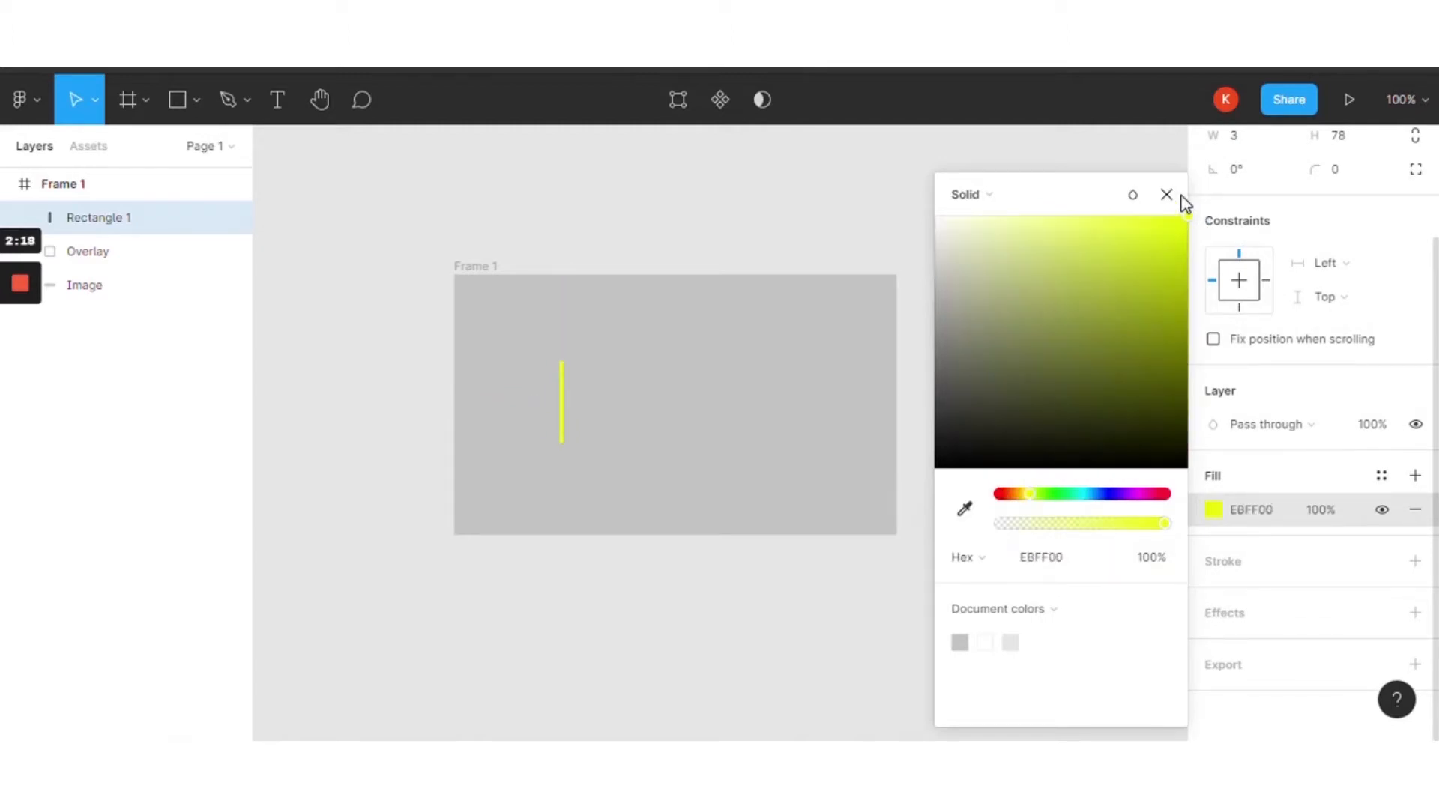
click(1167, 195)
click(398, 225)
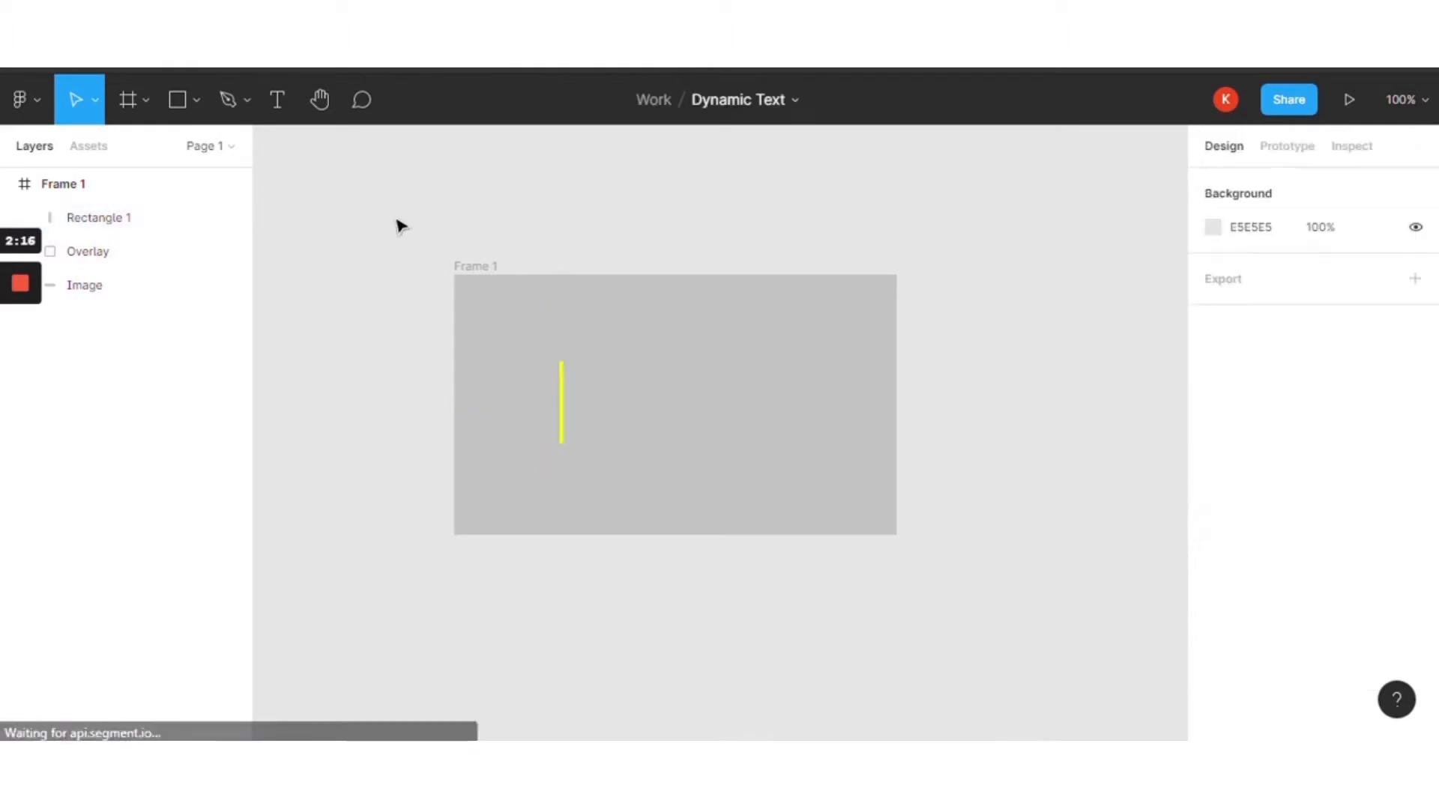
Rename the thin bar's layer as Yellow Bar
click(120, 225)
double_click(121, 230)
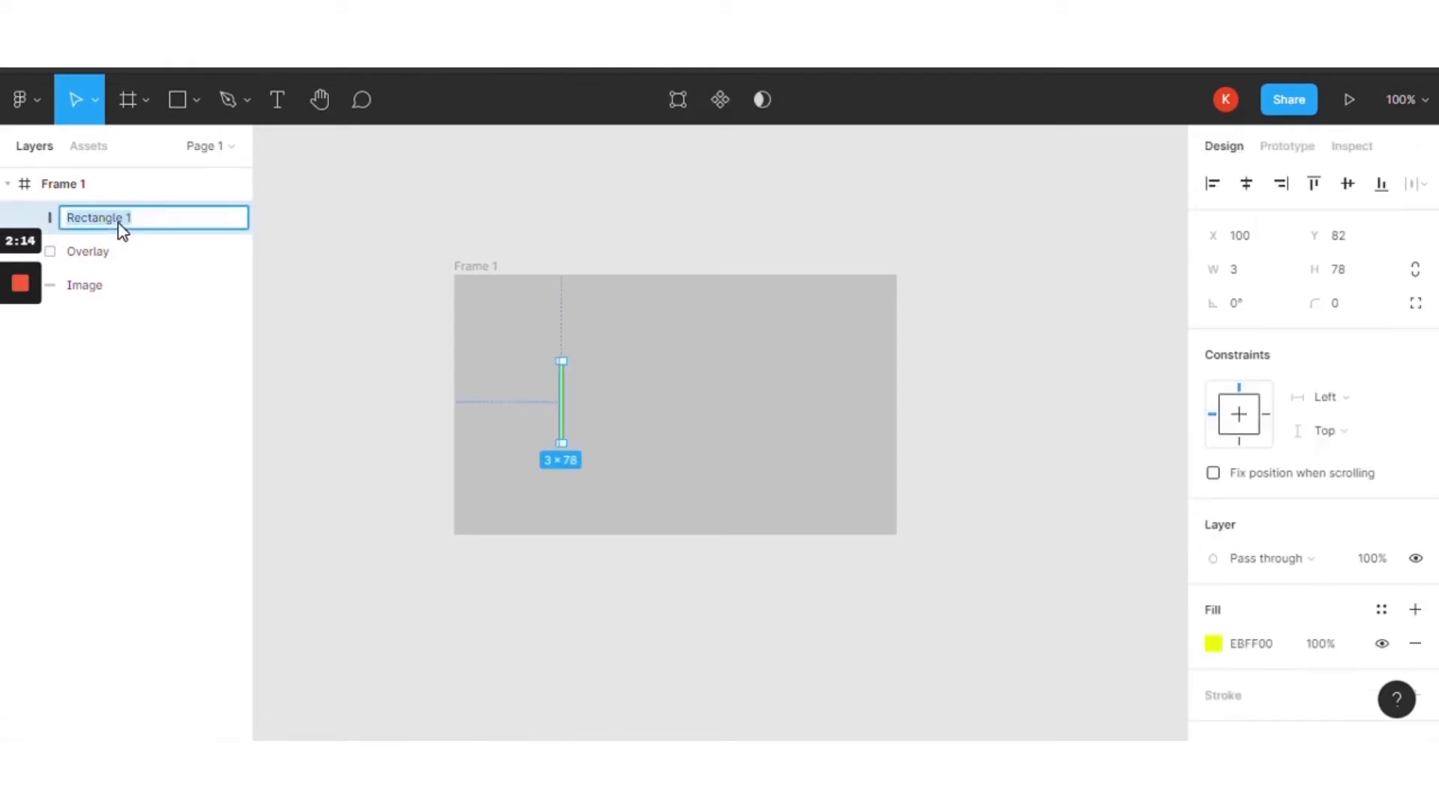
text(Yellow Bar)
key(Return)
click(315, 353)
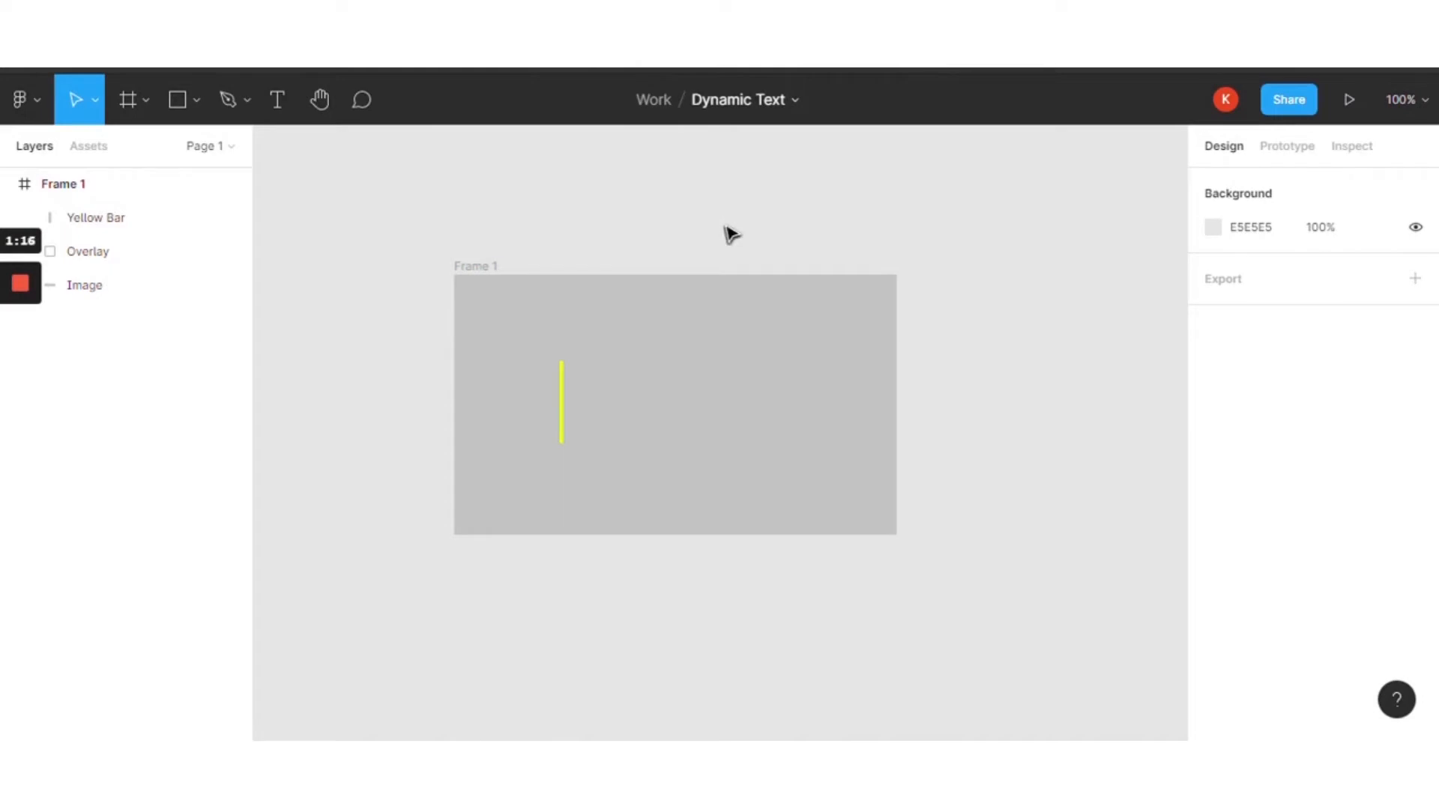
Start a text layer just right of the yellow bar, at about X 132, Y 83, following the title placement on the Curious page
key(alt+Tab)
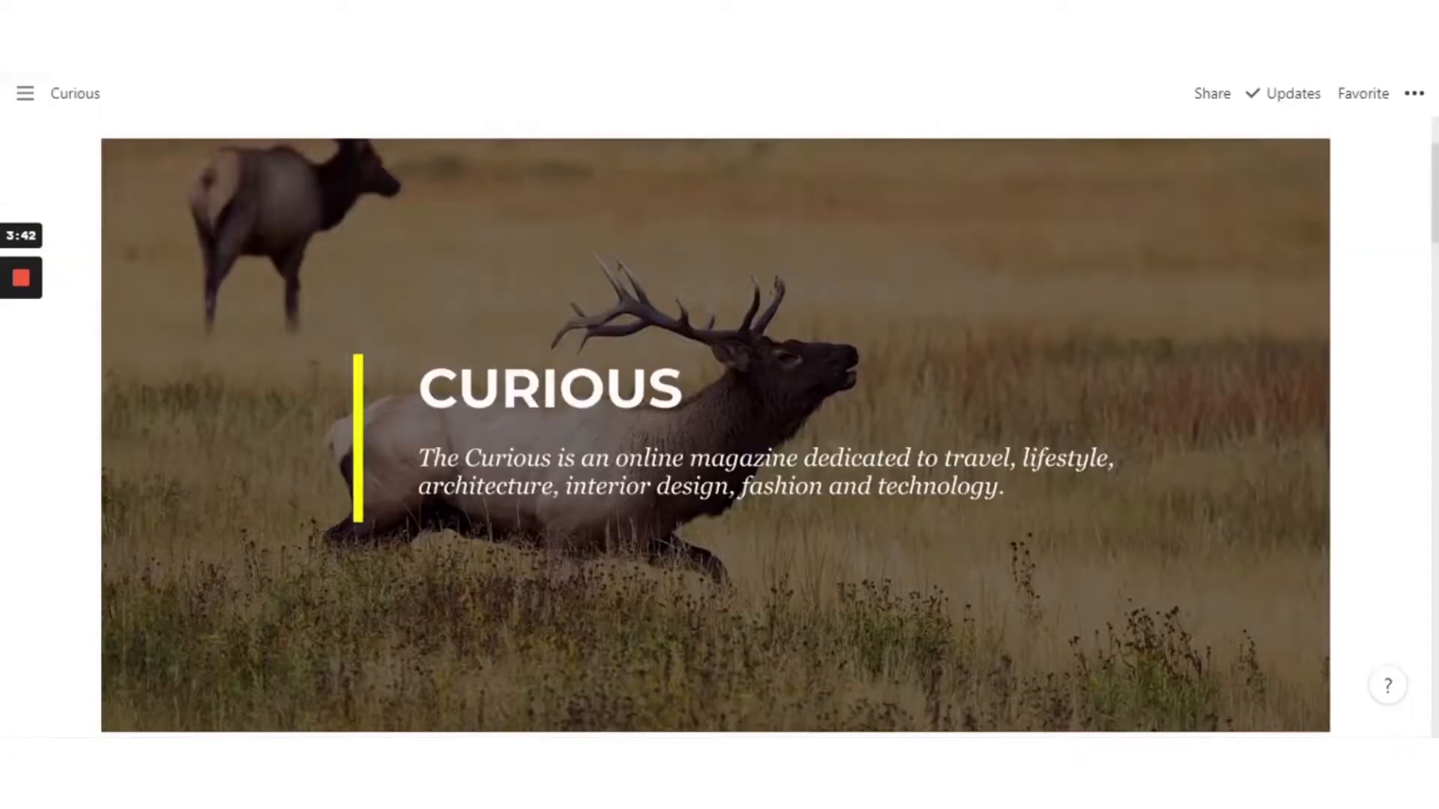
key(alt+Tab)
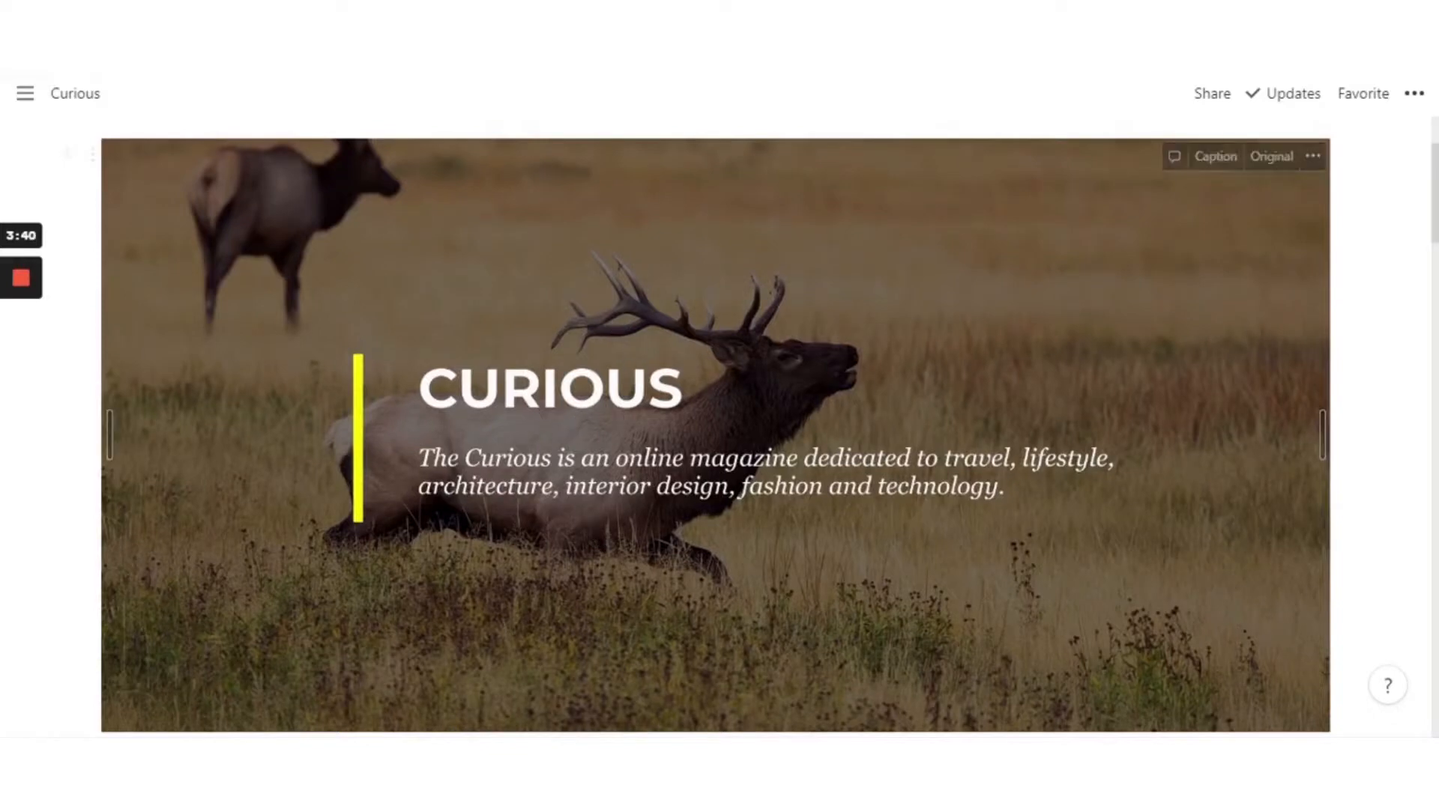
key(alt+Tab)
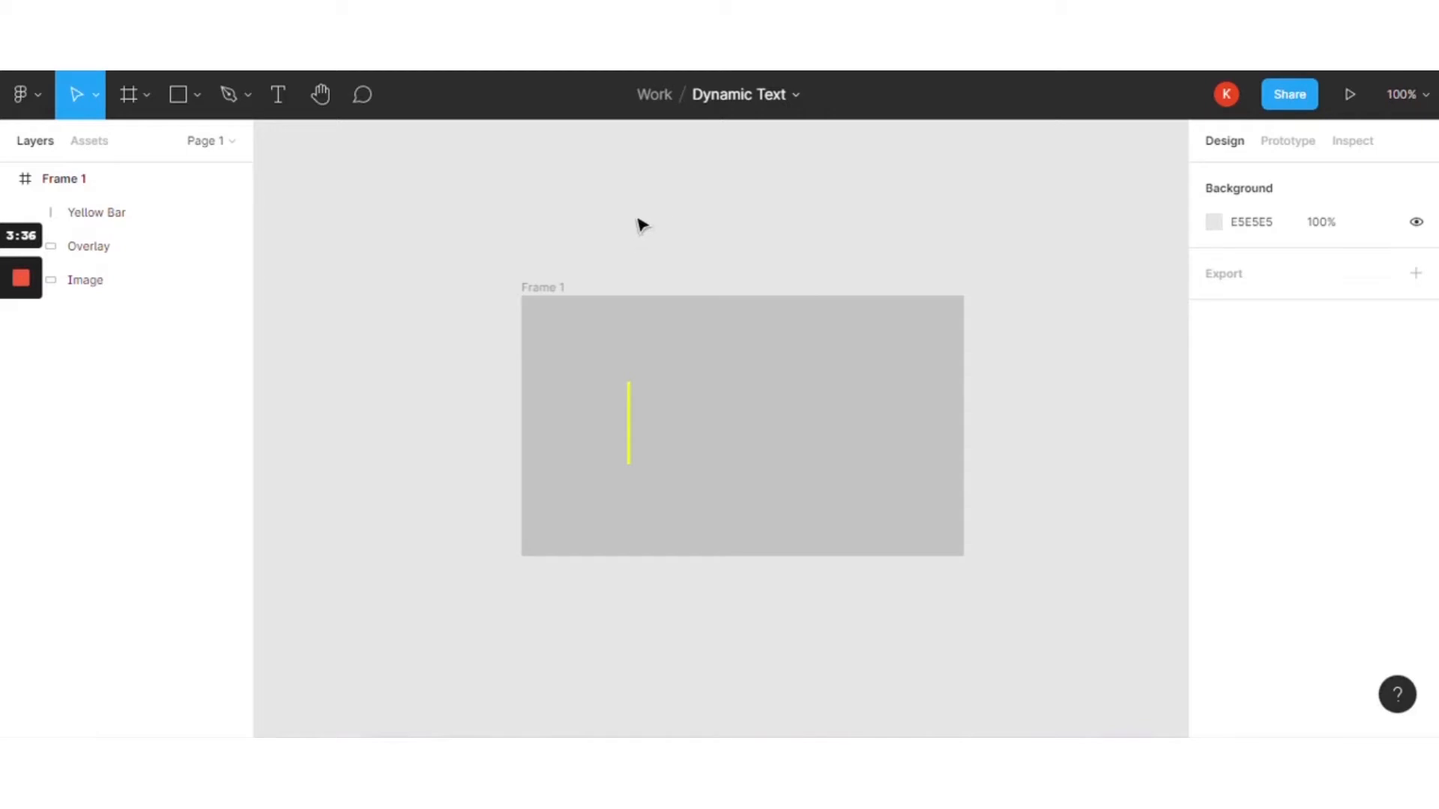
click(279, 104)
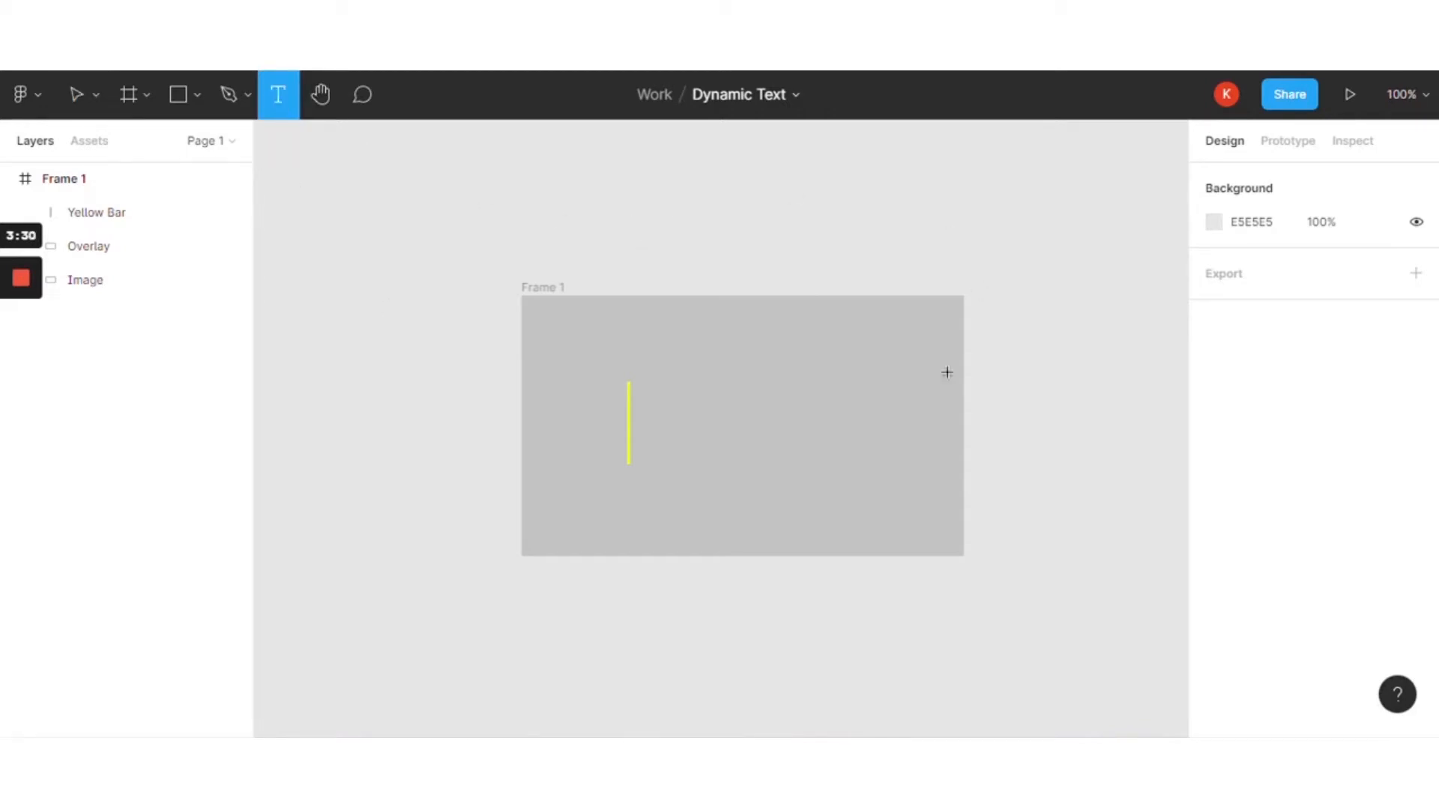
click(661, 384)
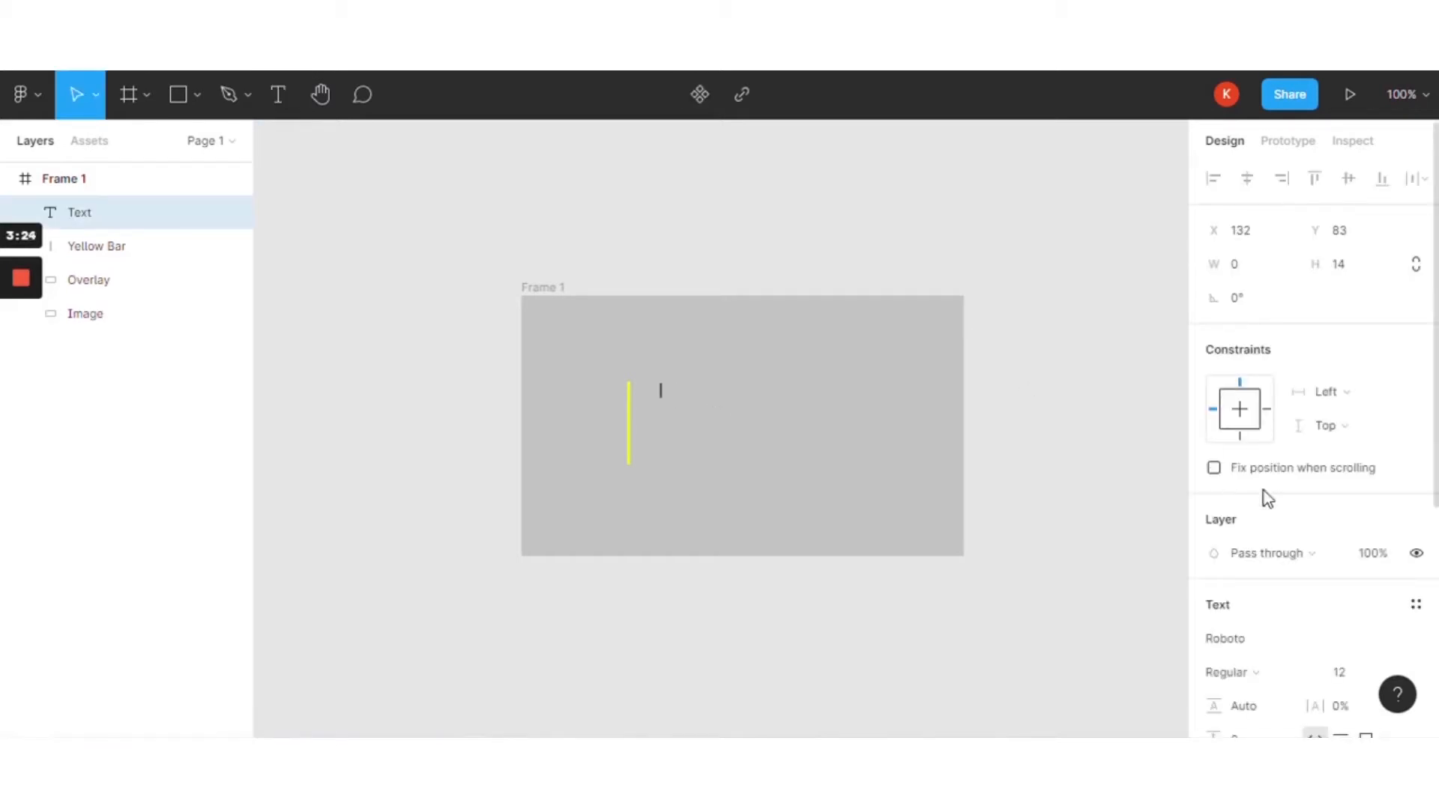
Set the new text layer's font to Montserrat with the Bold weight
scroll(1263, 495, down, 3)
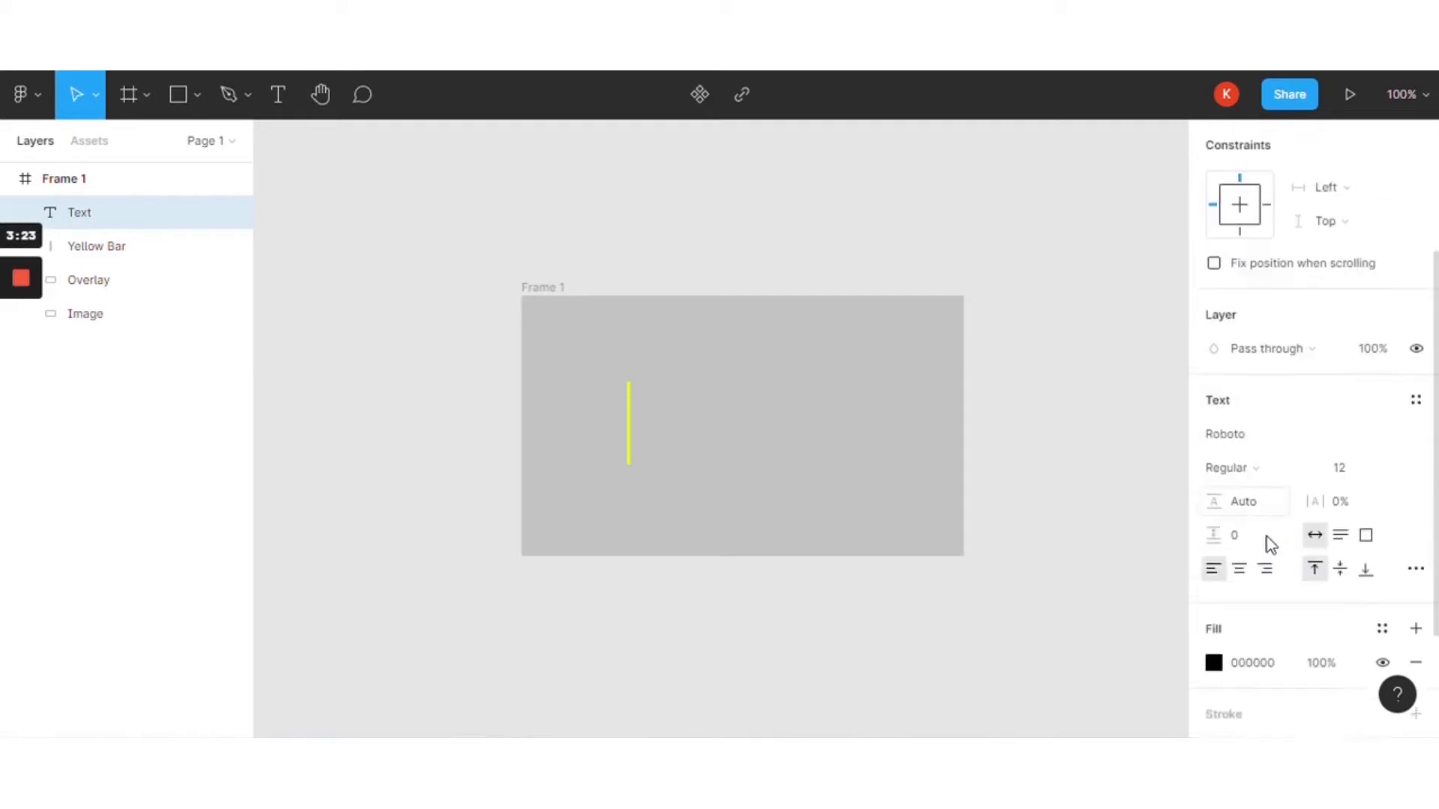
click(1419, 430)
click(1337, 437)
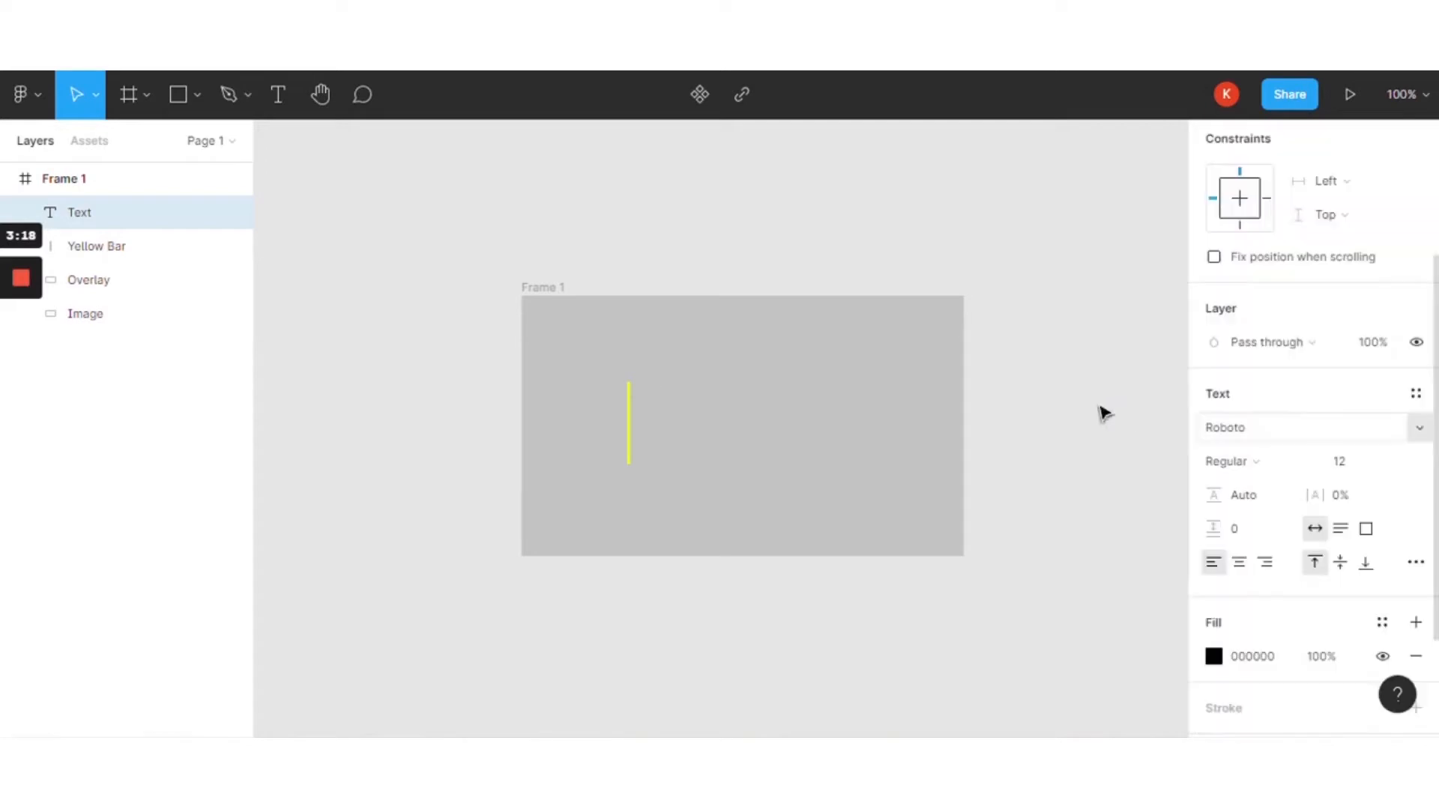
click(1295, 442)
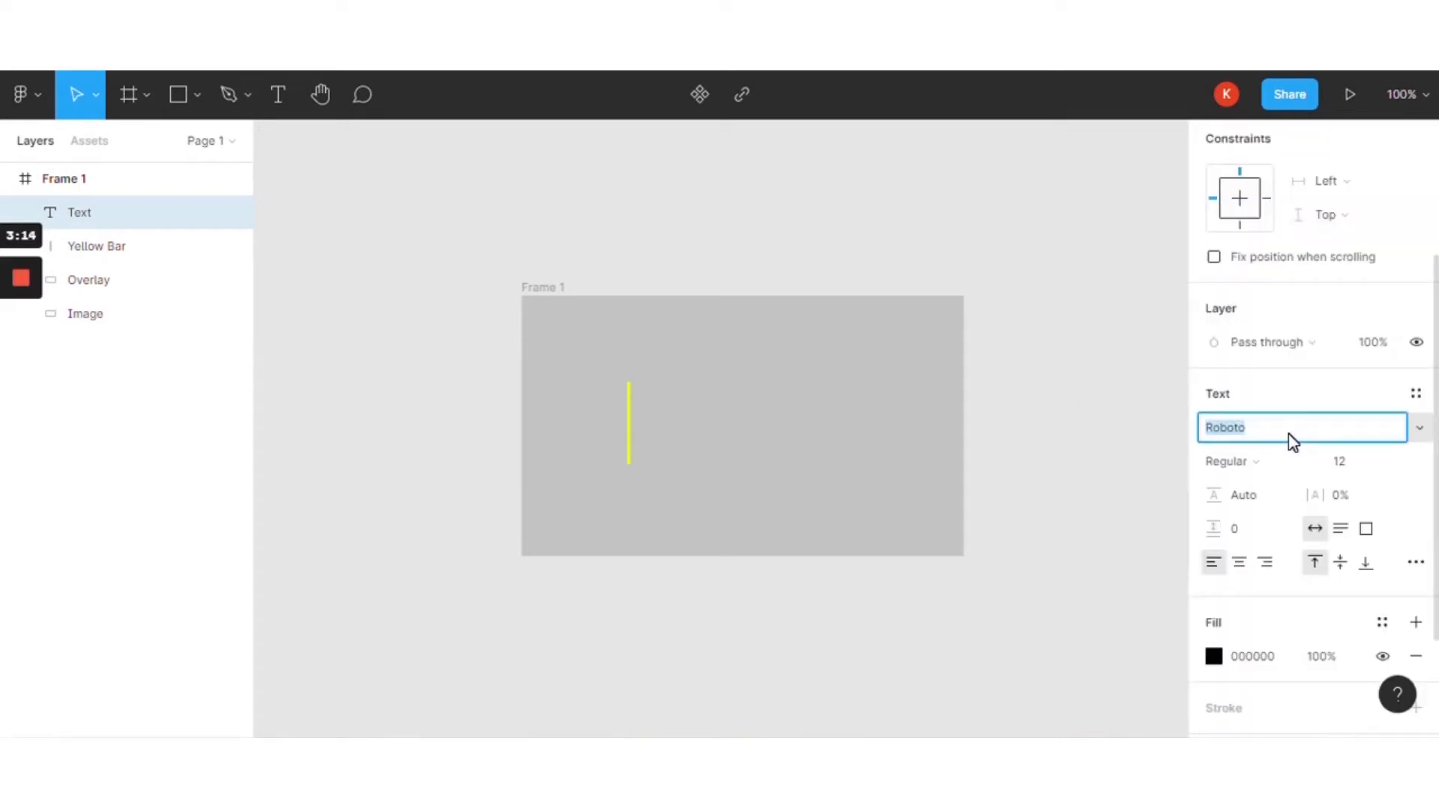
text(Monda)
click(1419, 428)
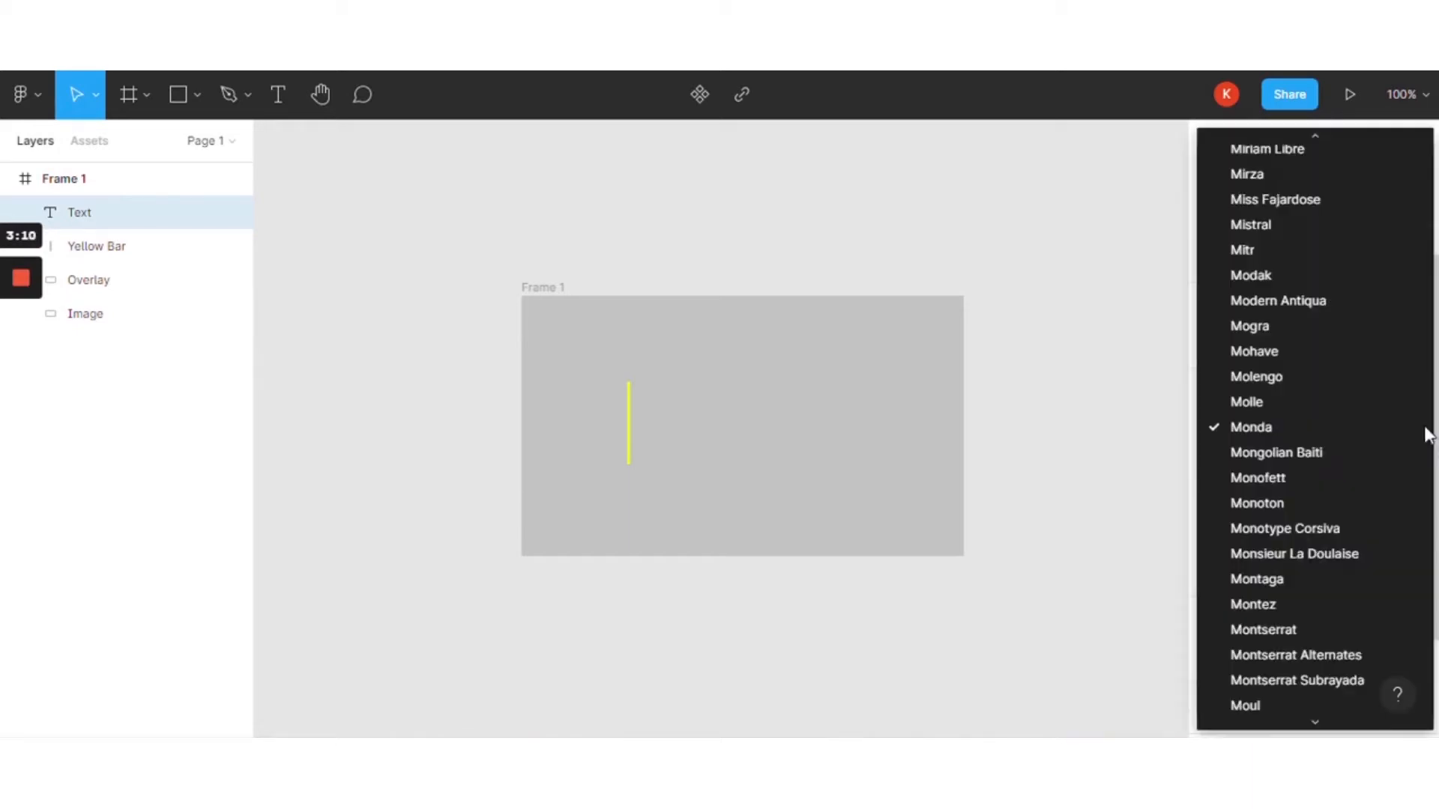
click(1300, 619)
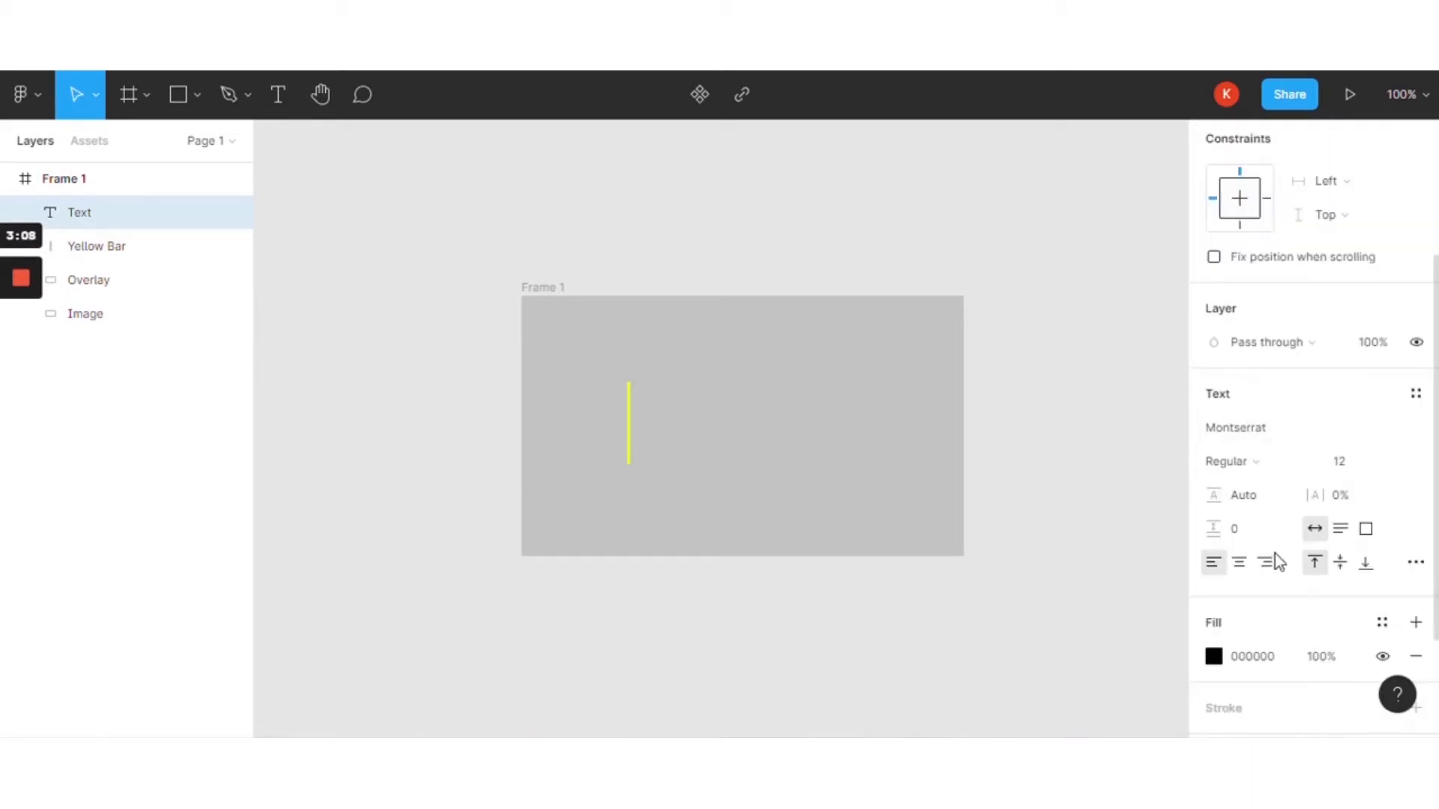
click(1261, 462)
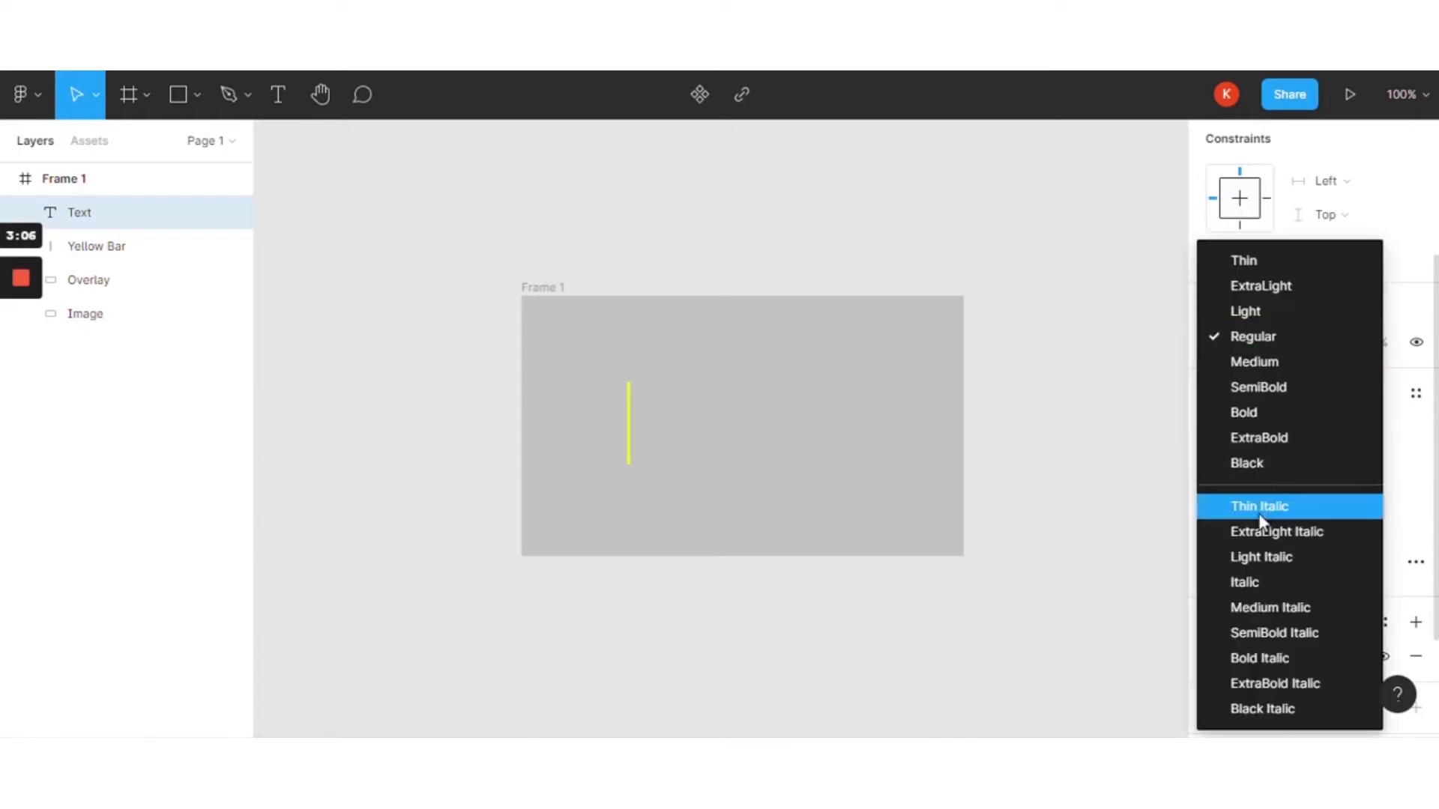
click(1269, 415)
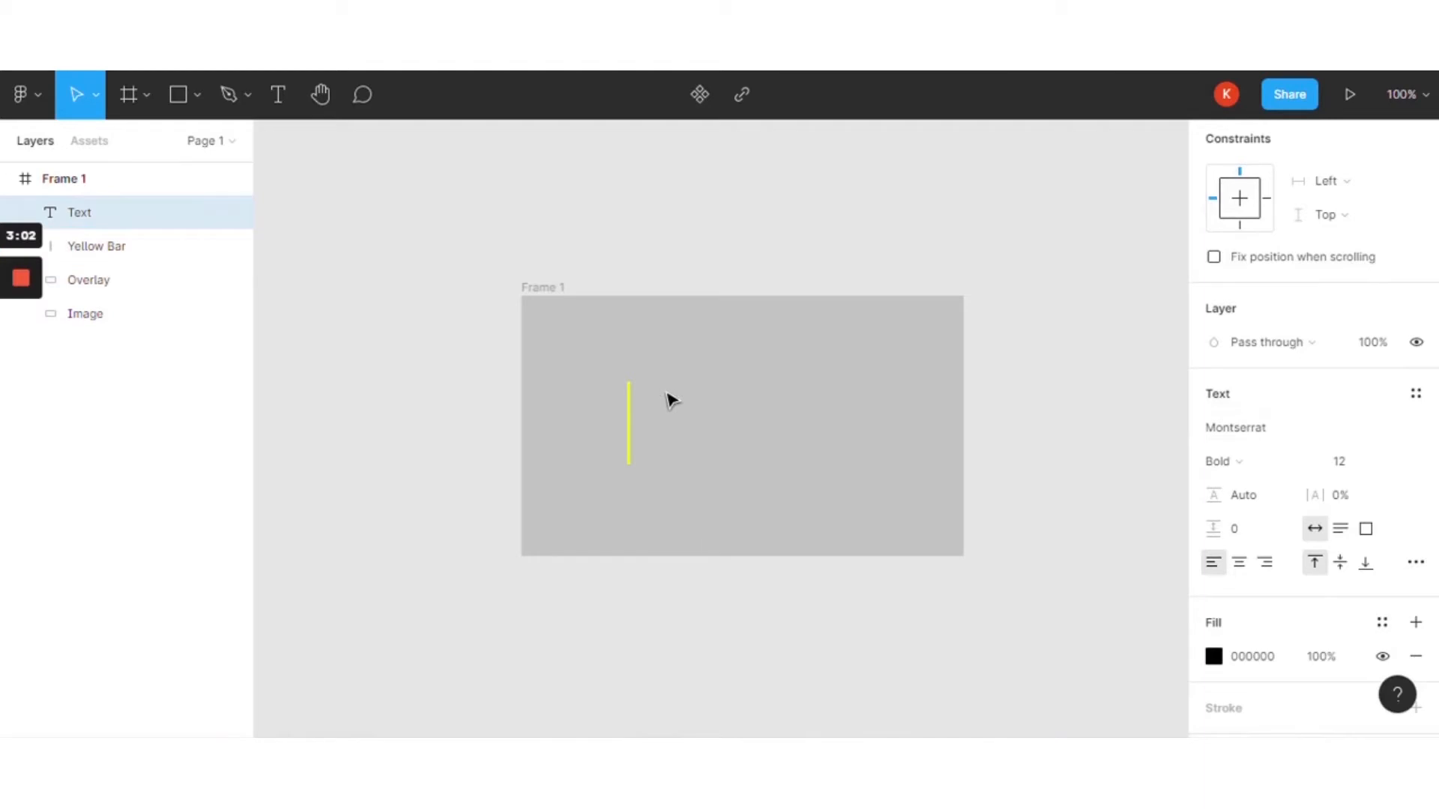
Enter Title as the new text layer's content and set its font size to 22
text(Title)
key(Escape)
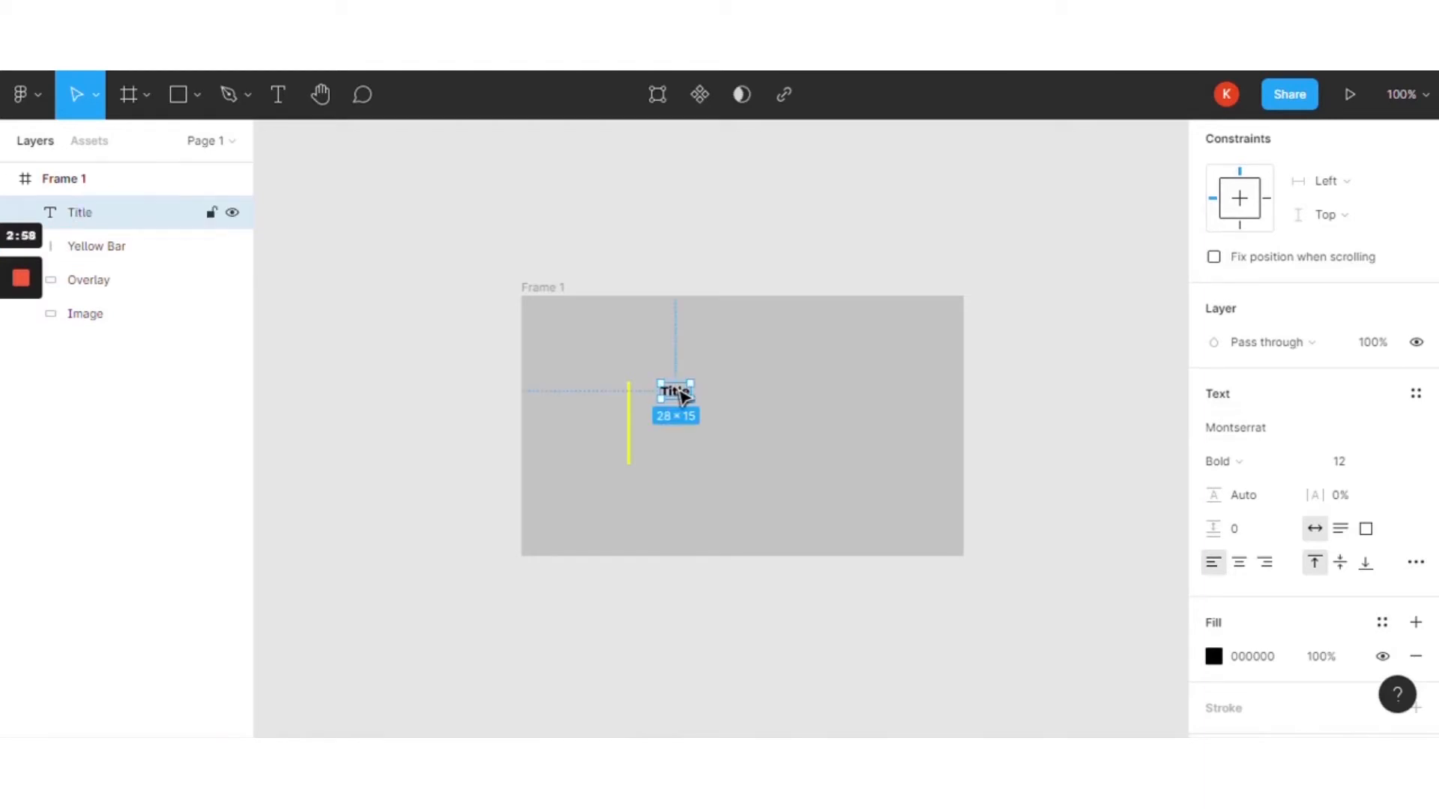
click(1397, 465)
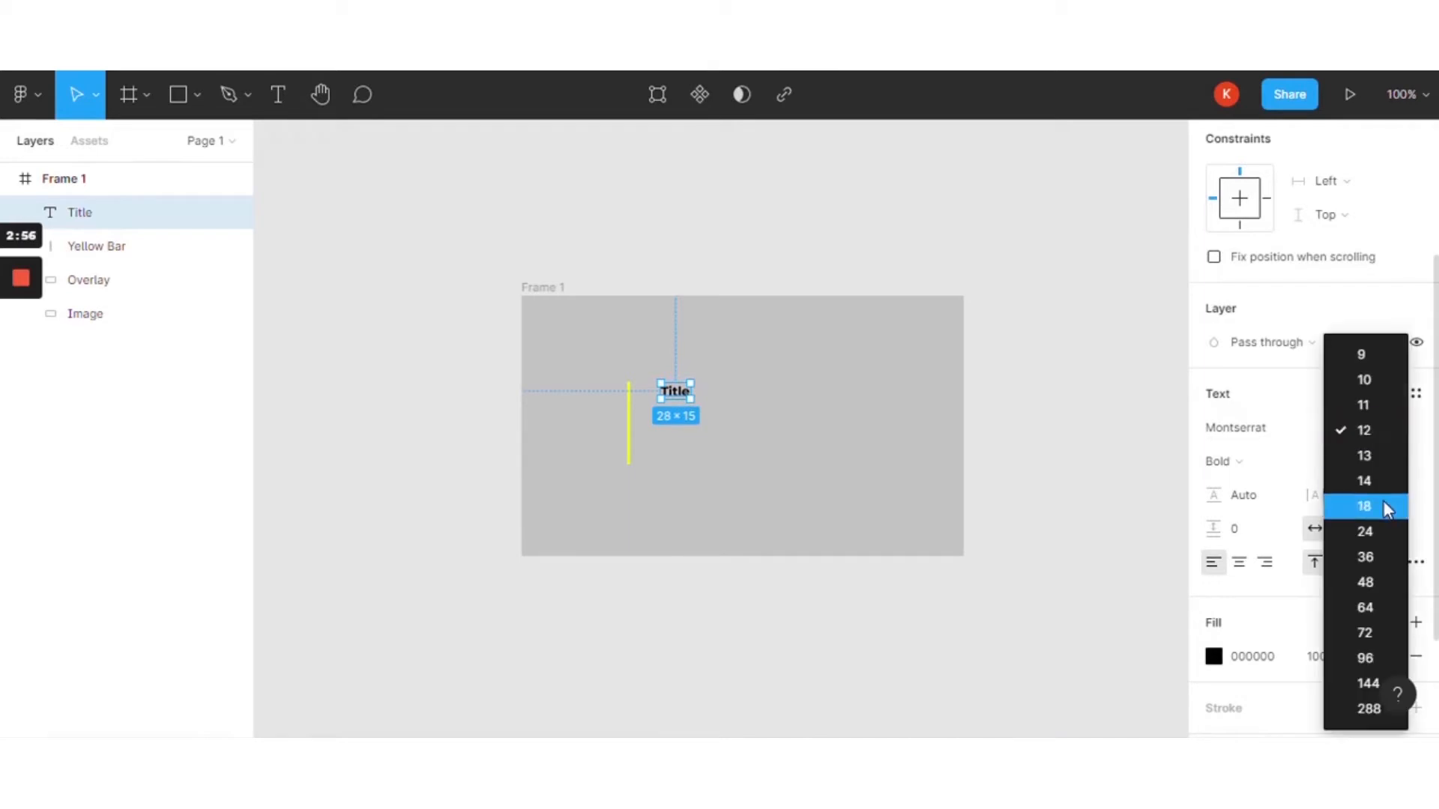
click(1383, 506)
click(1402, 461)
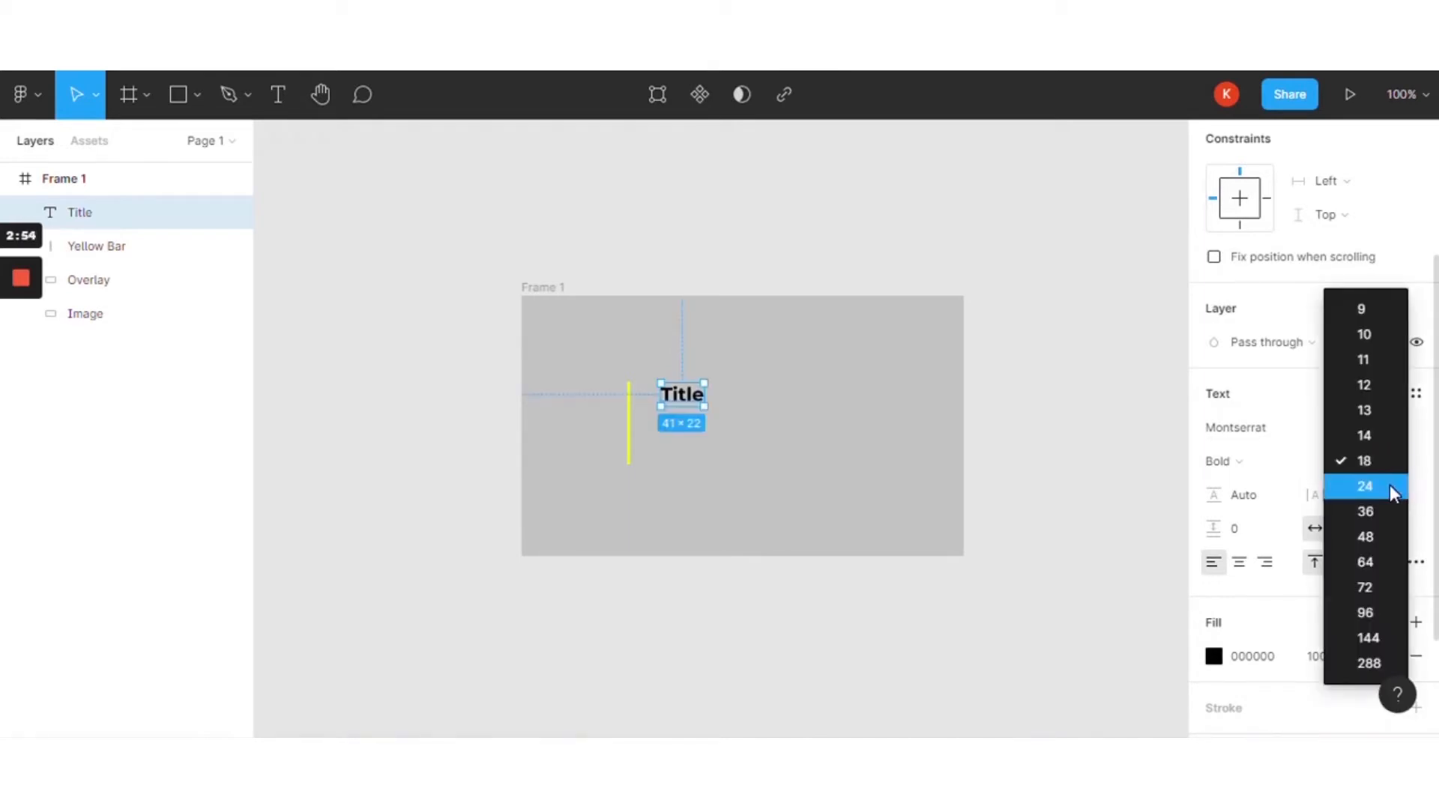
click(1389, 485)
click(1360, 462)
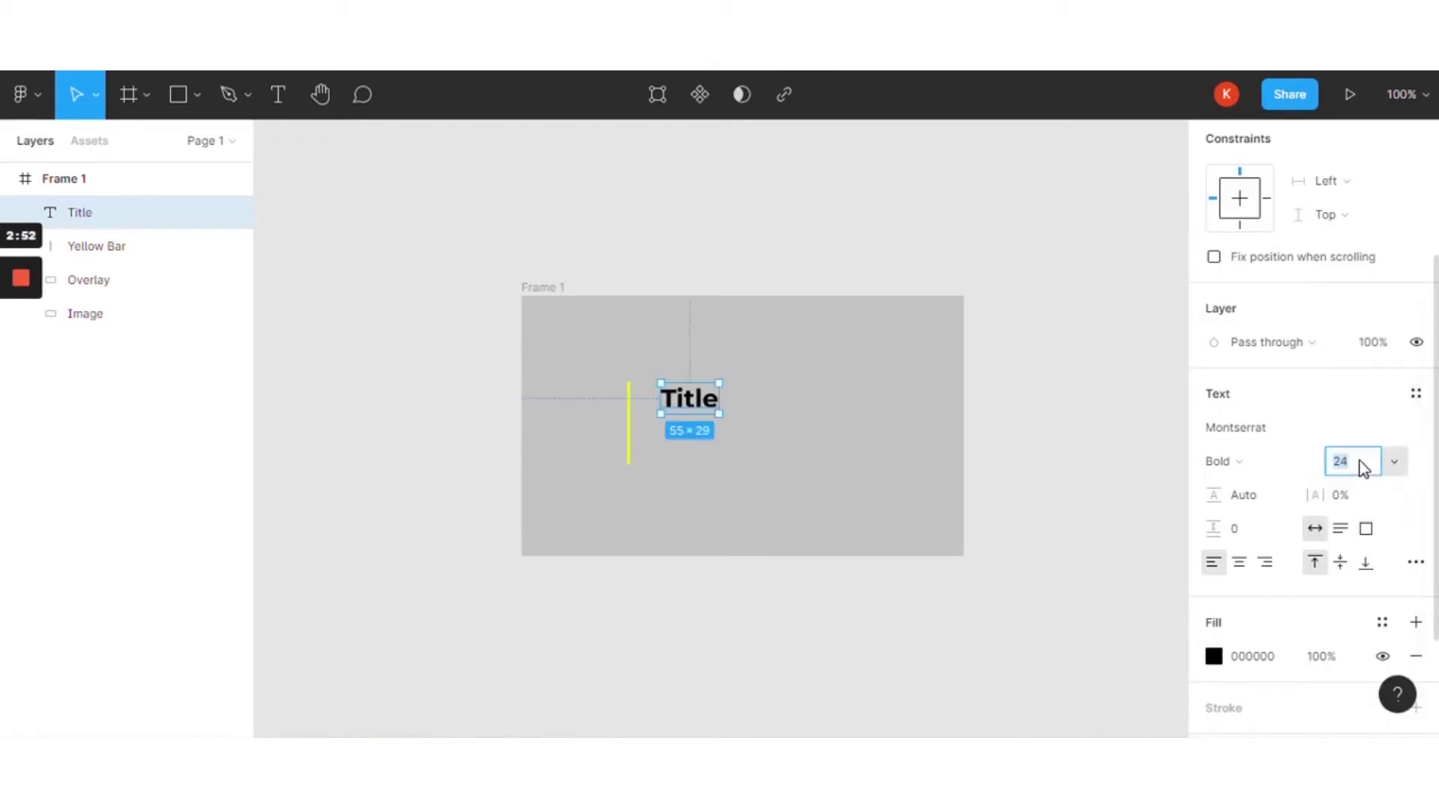
key(Return)
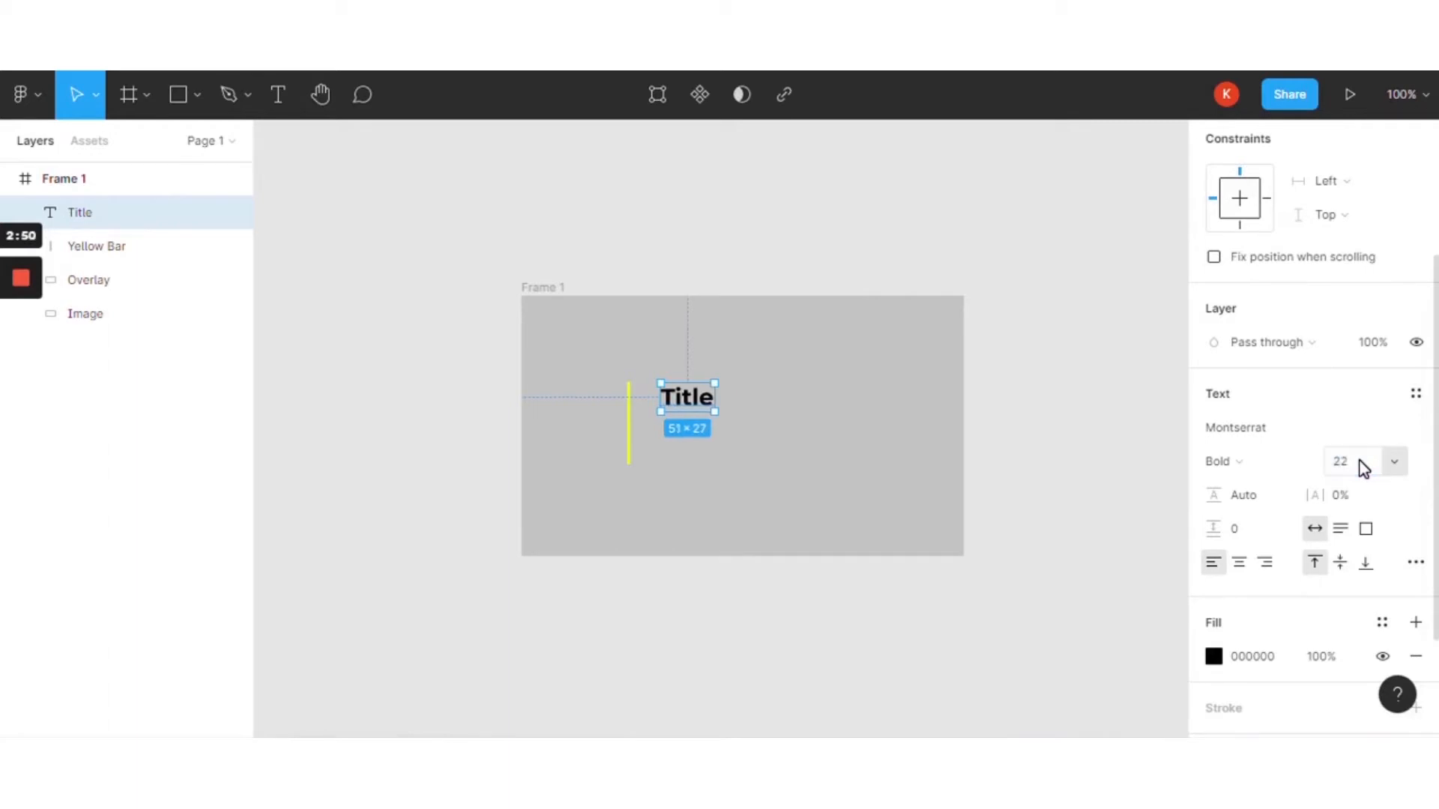
Move the Title text close beside the yellow bar, to X 114, Y 82, and rename its layer as #Title
drag(674, 411, 660, 408)
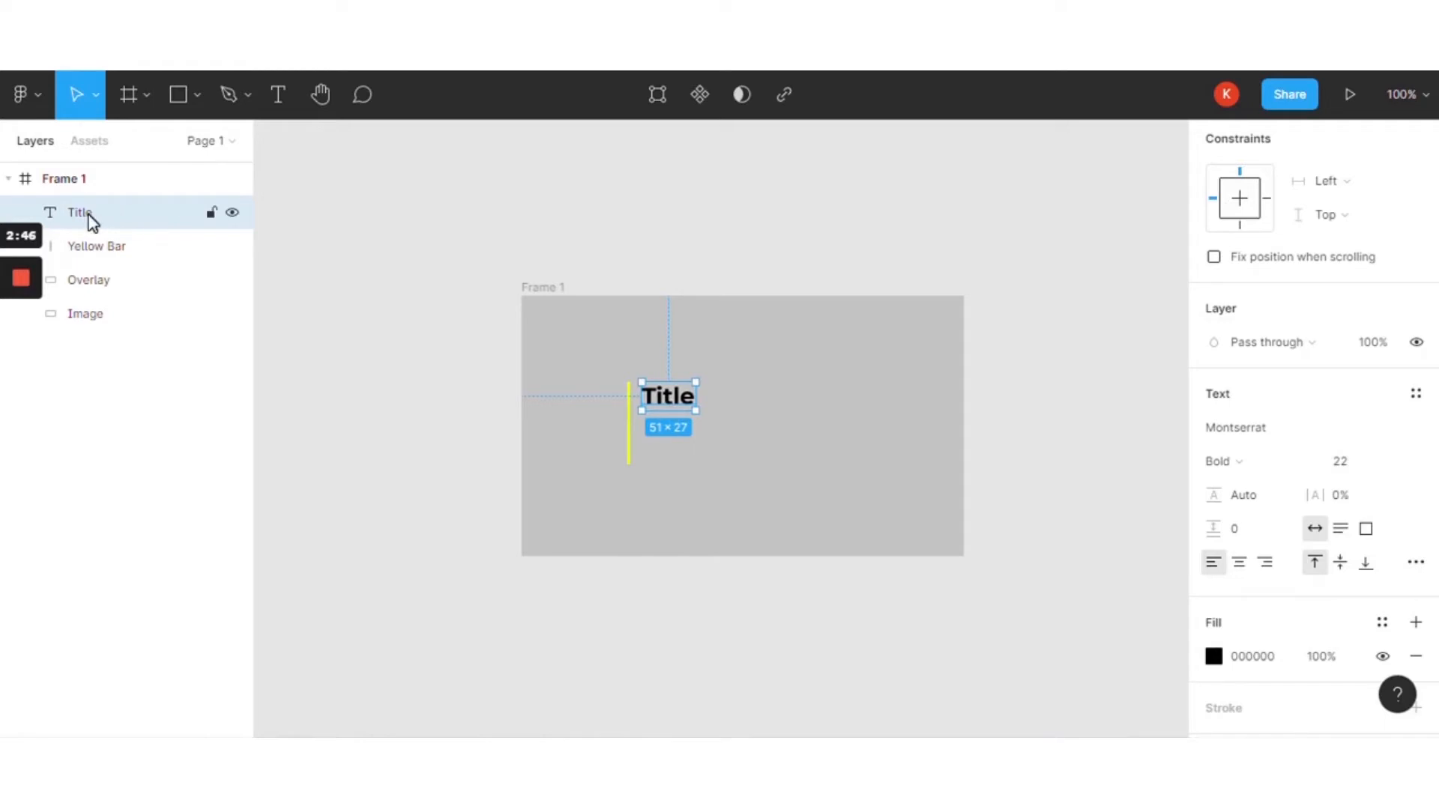
click(369, 330)
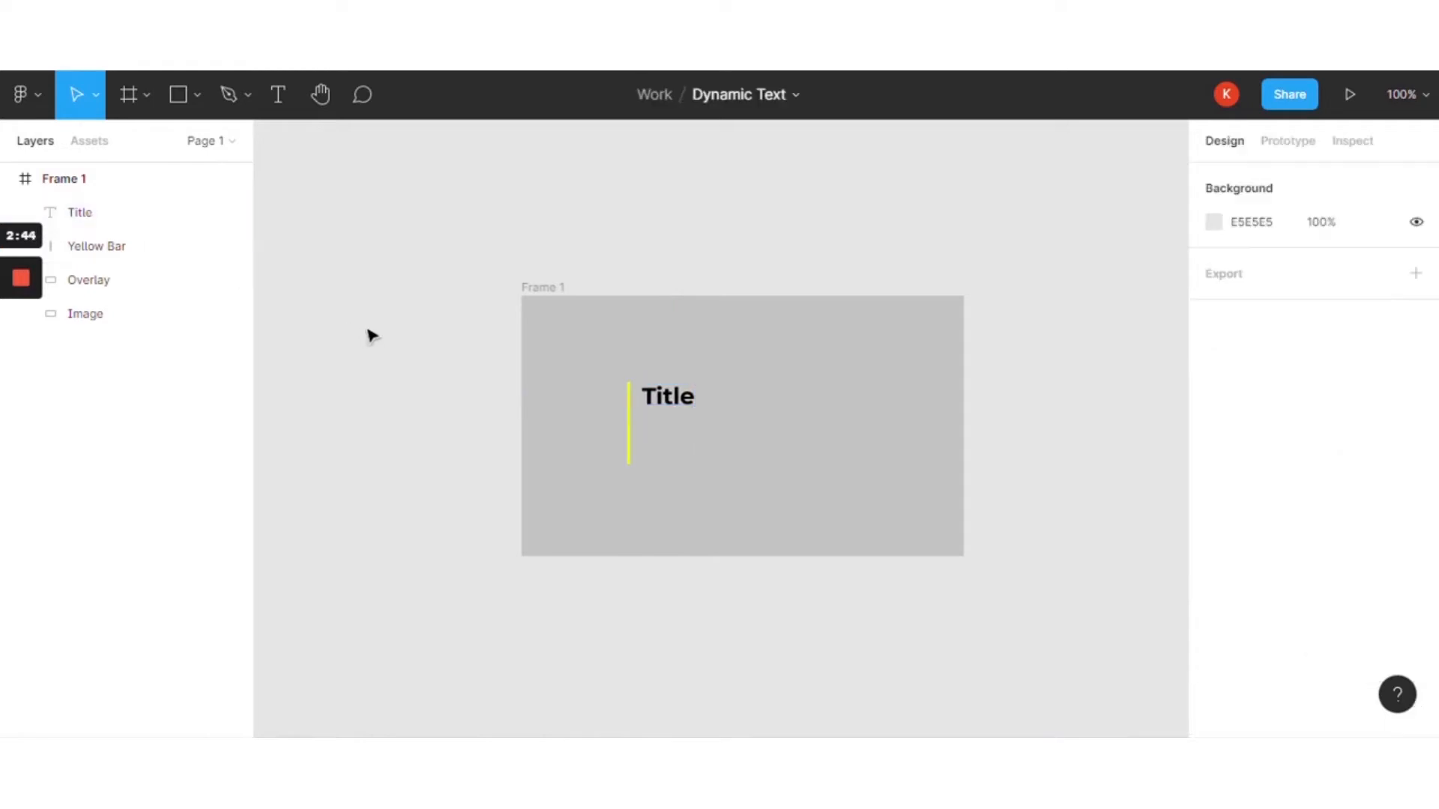
click(82, 218)
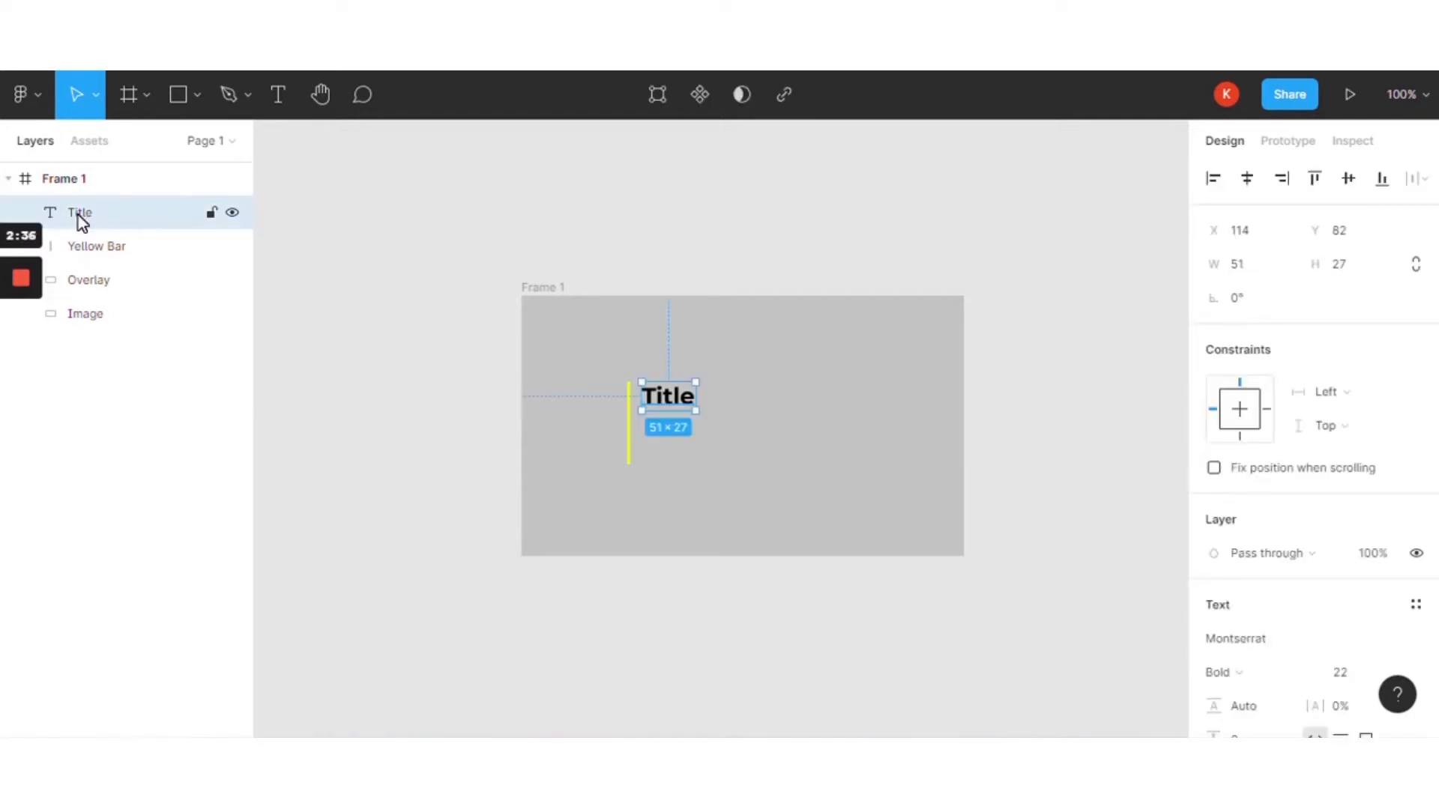
double_click(74, 213)
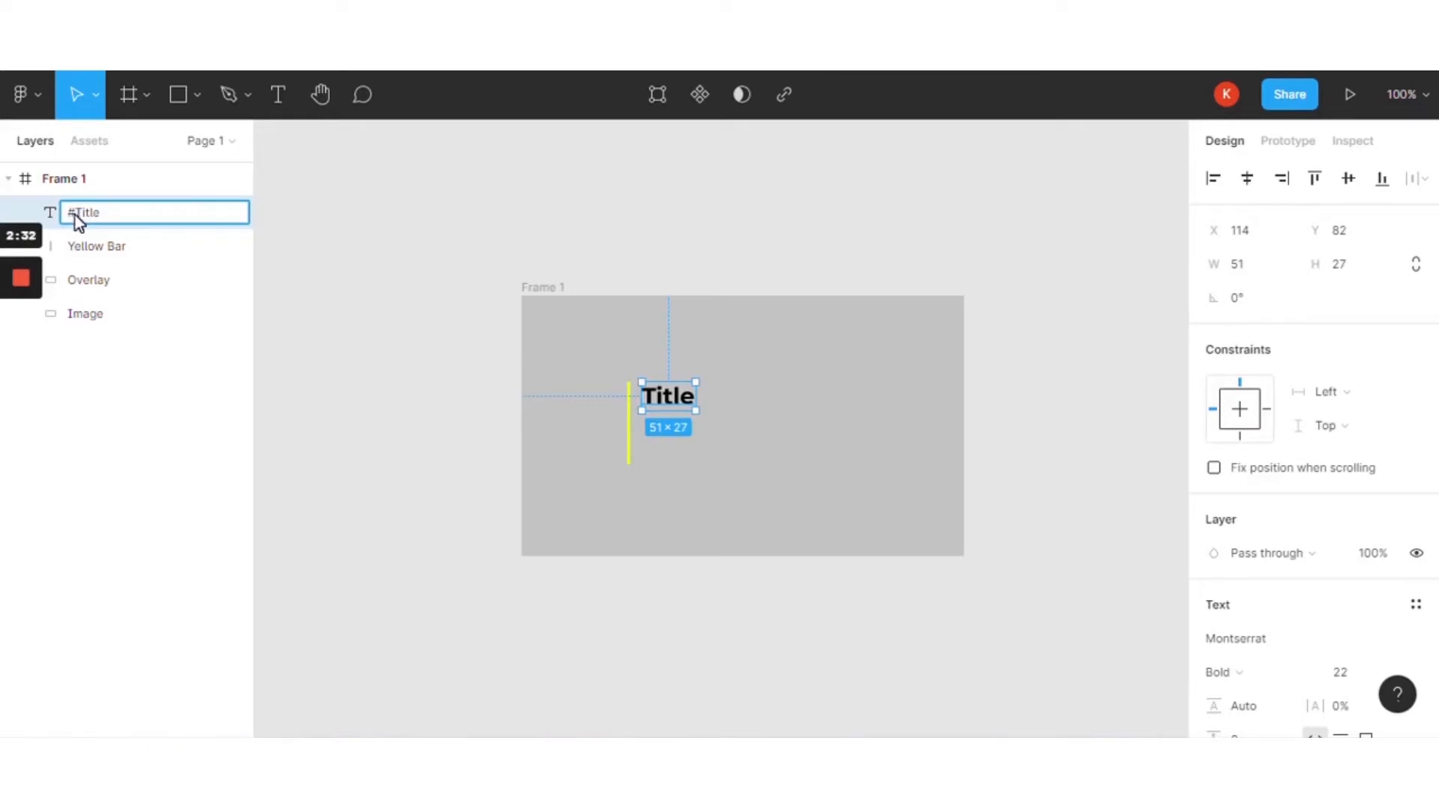
click(305, 290)
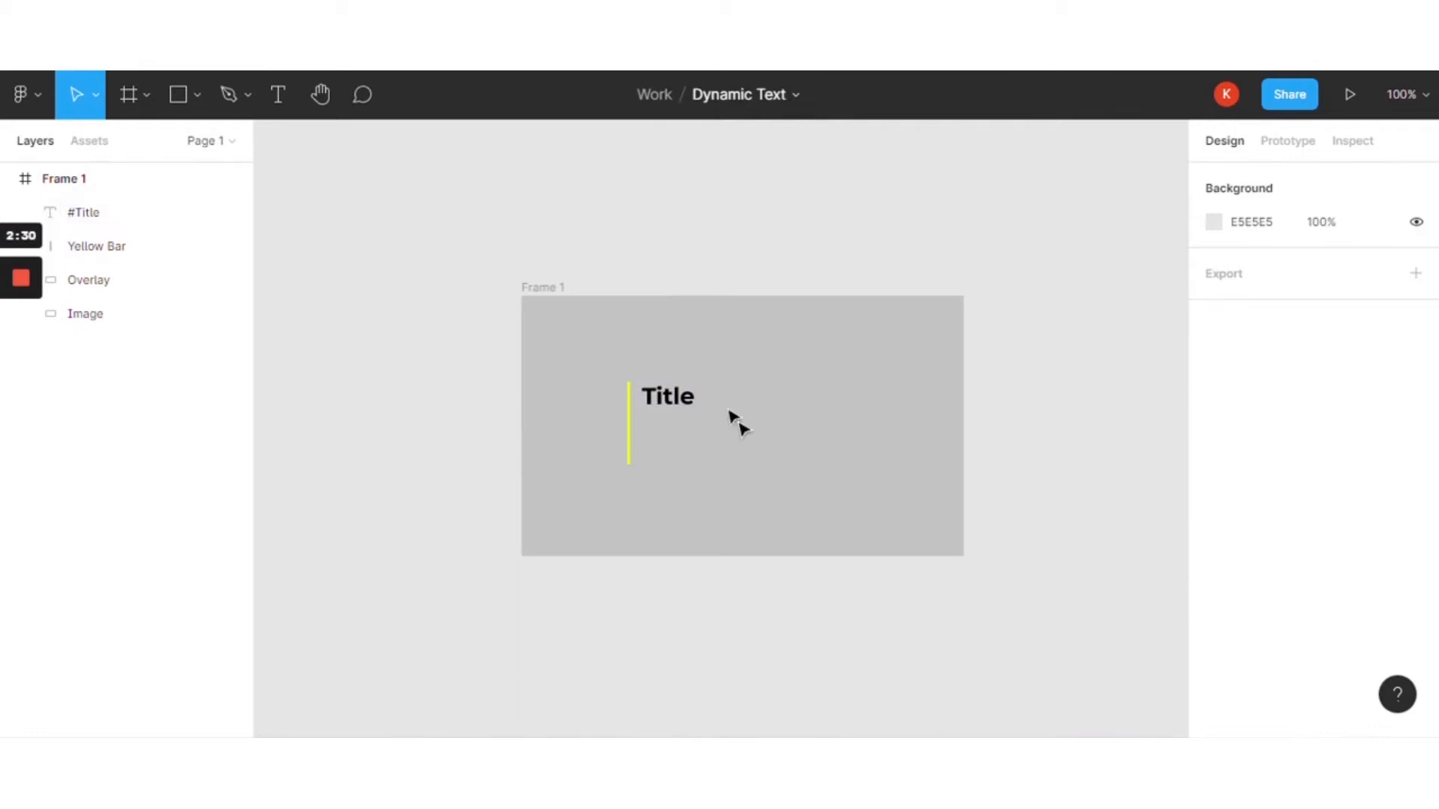
Change the Title text's solid fill to white, FFFFFF
click(667, 401)
scroll(1326, 651, down, 2)
scroll(1326, 651, down, 3)
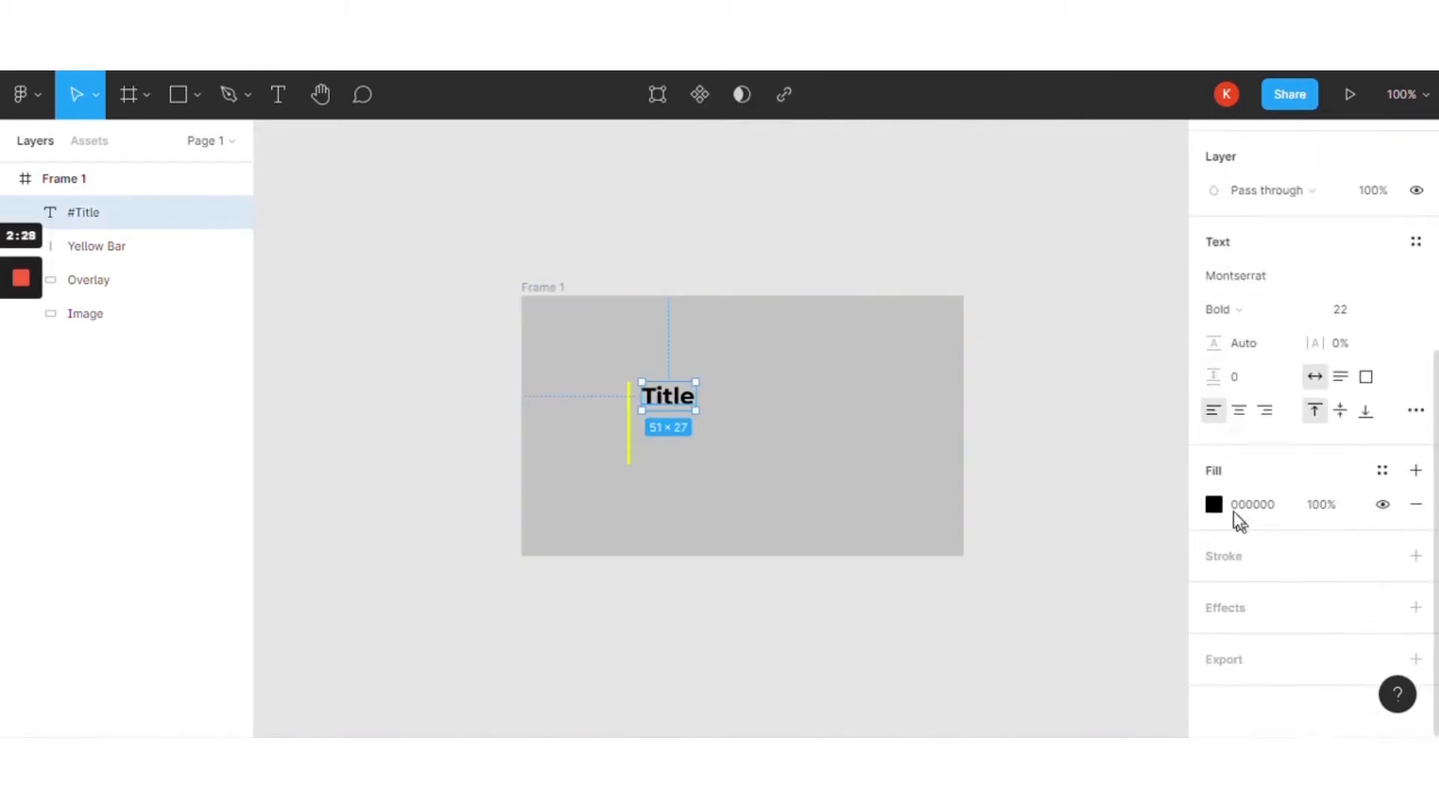
click(1213, 504)
click(985, 253)
drag(951, 216, 927, 180)
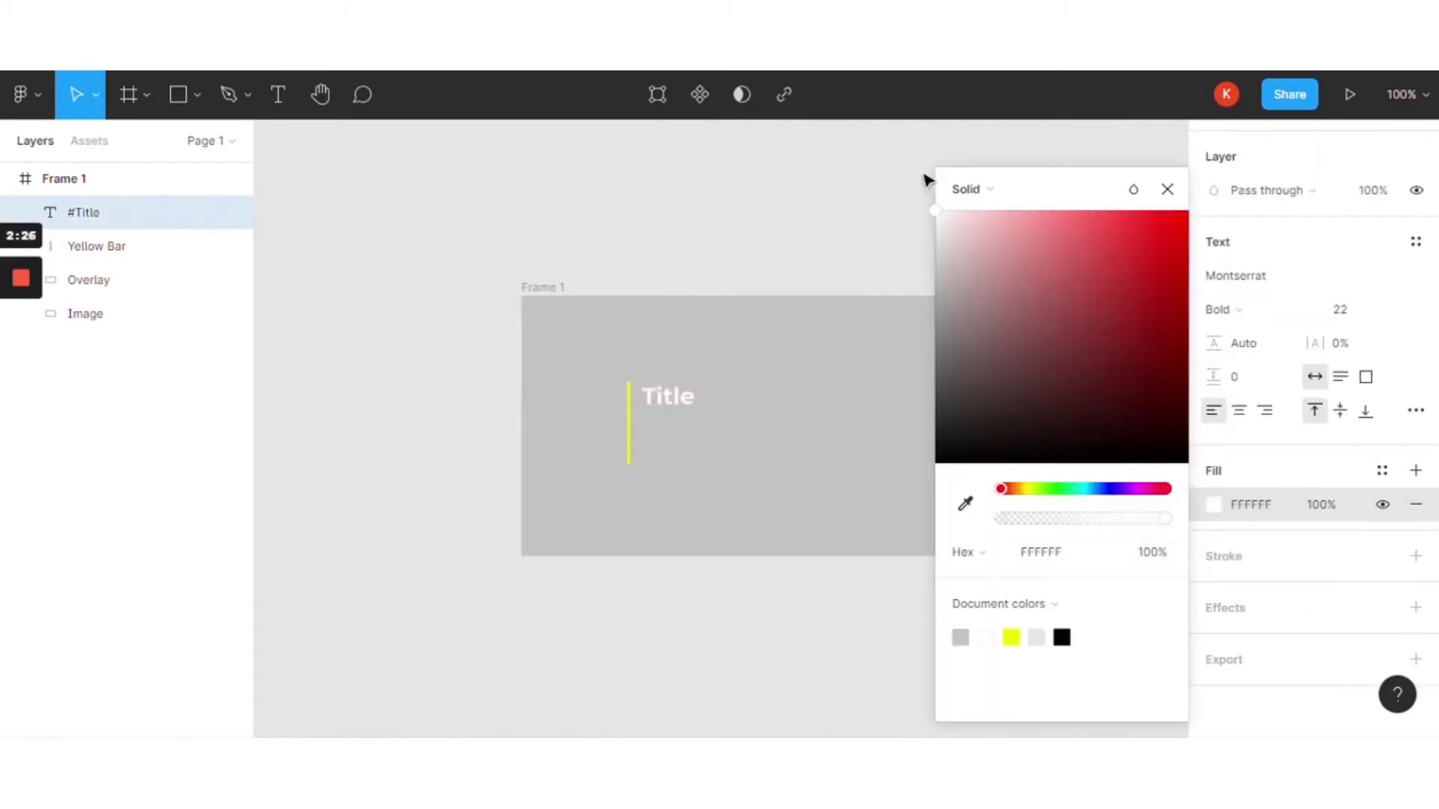
click(1168, 189)
click(703, 213)
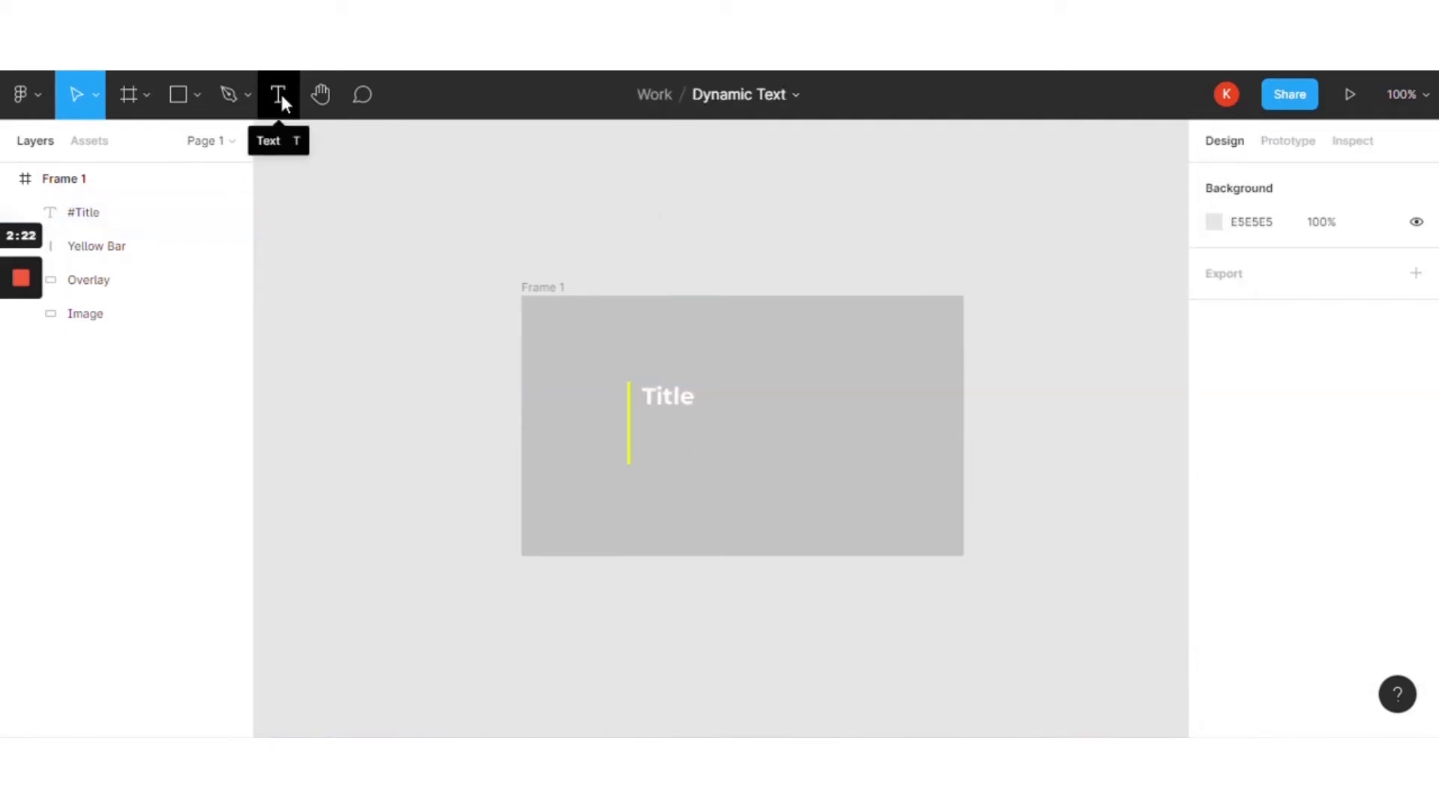
Add a text layer reading Subtitle1 below the Title text, at about X 119, Y 121
click(280, 99)
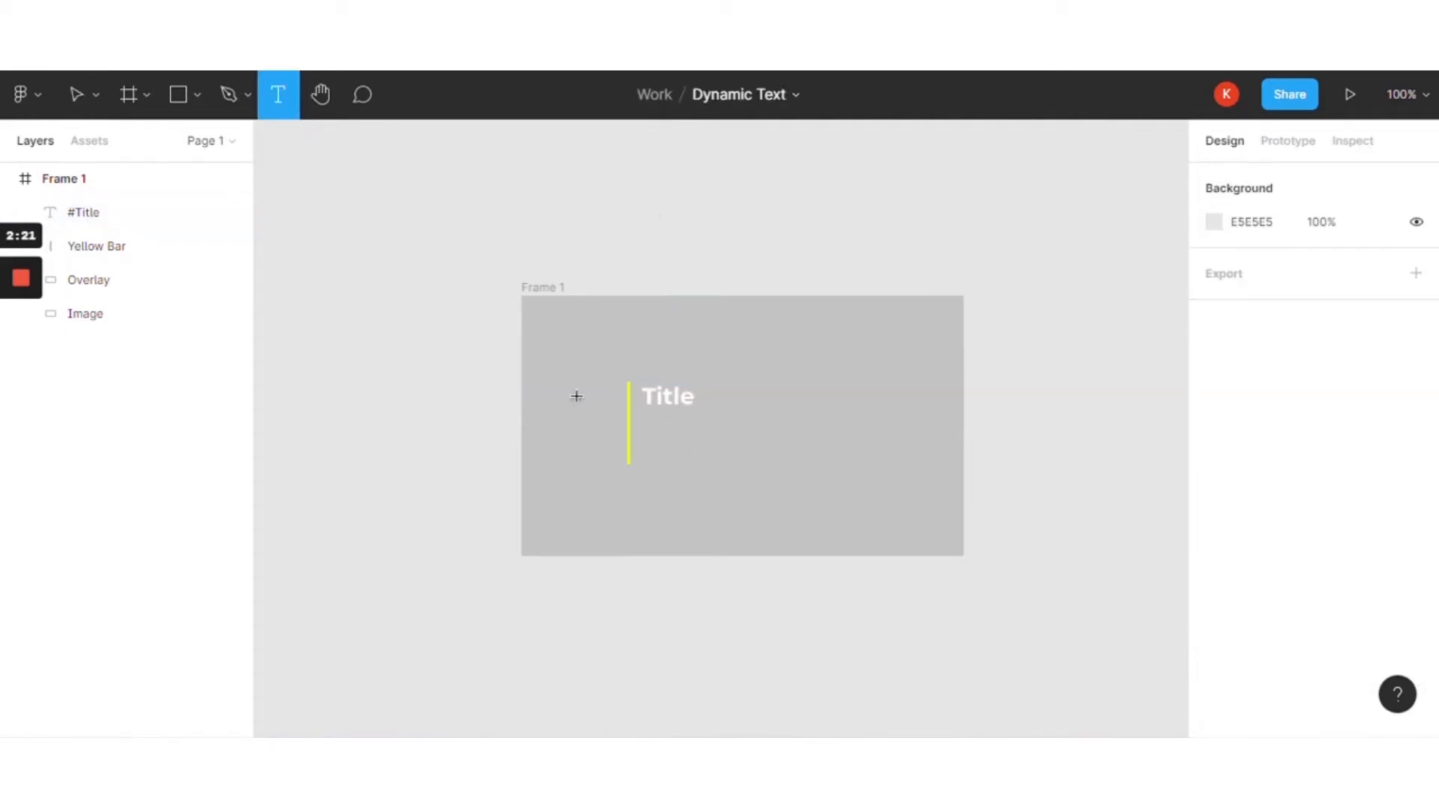
click(647, 424)
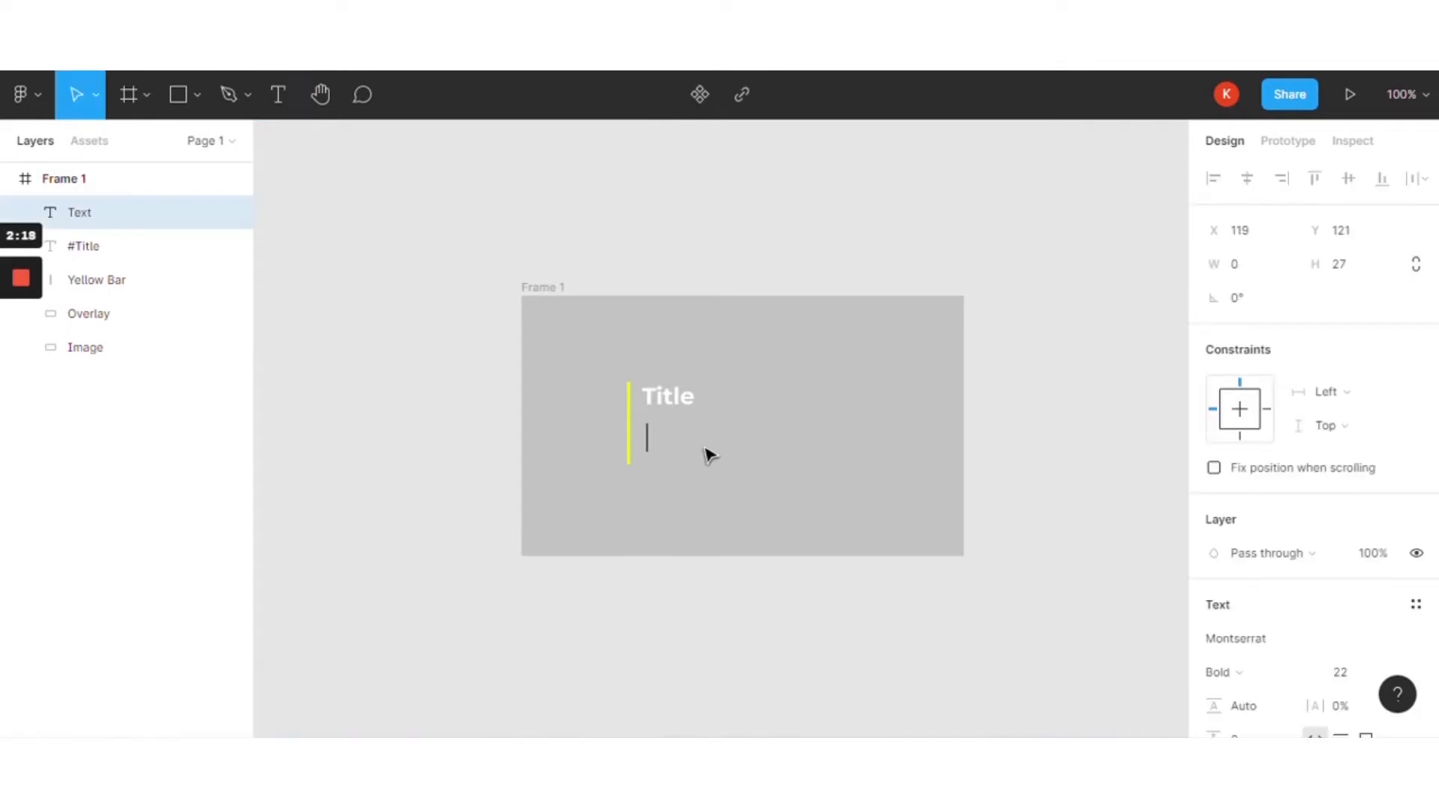
text(Subt)
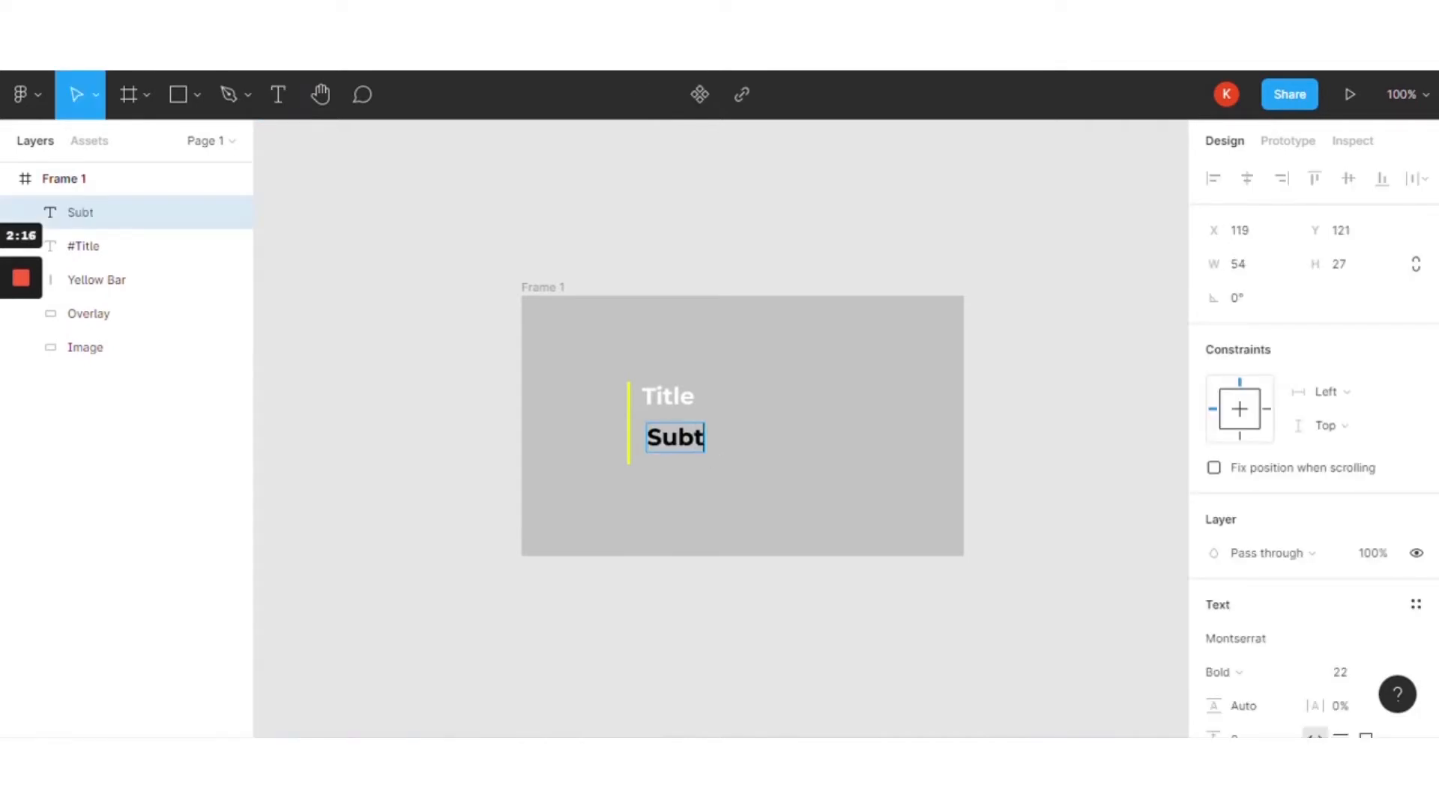
text(itle1)
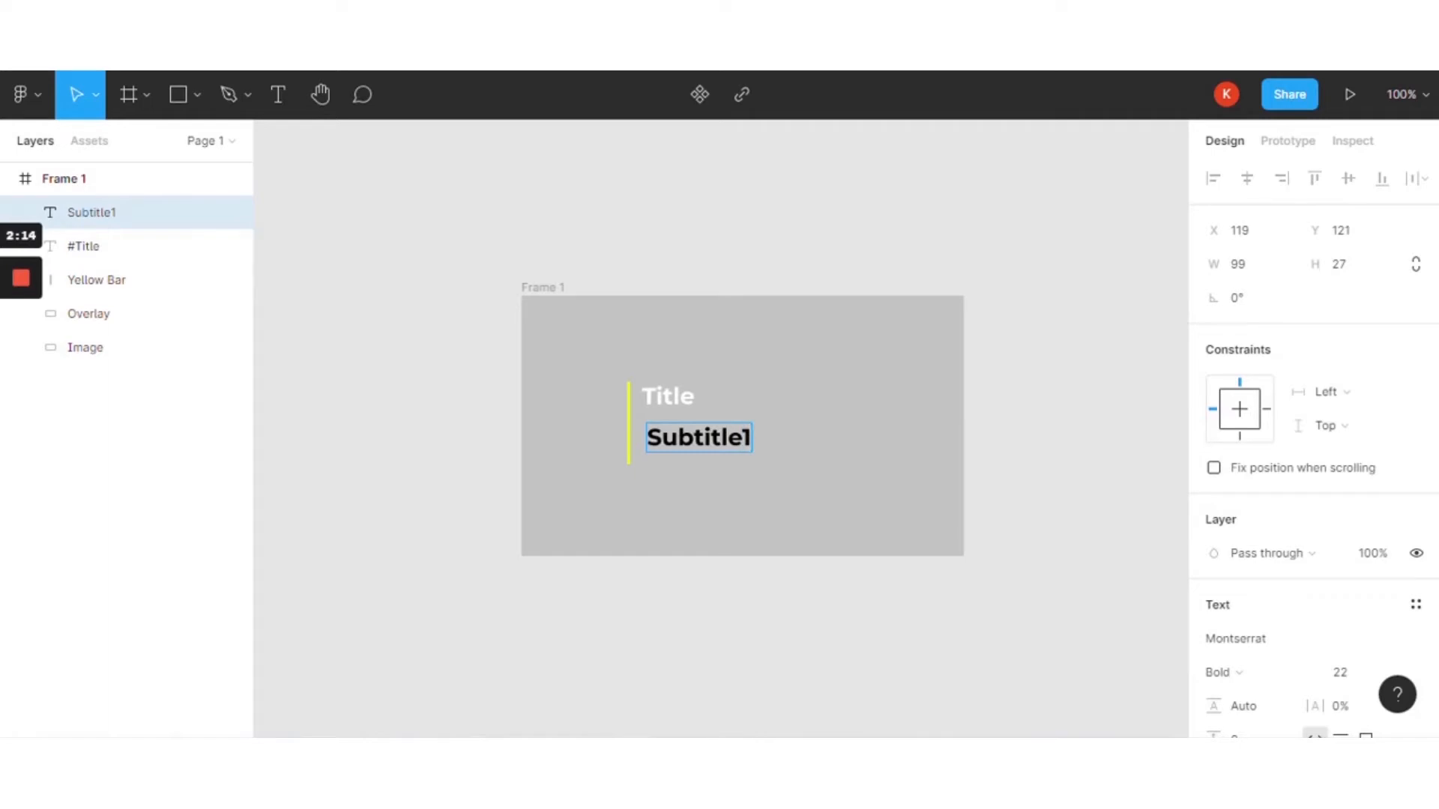
key(Escape)
Set the Subtitle1 text's font style to Italic
scroll(1269, 552, down, 5)
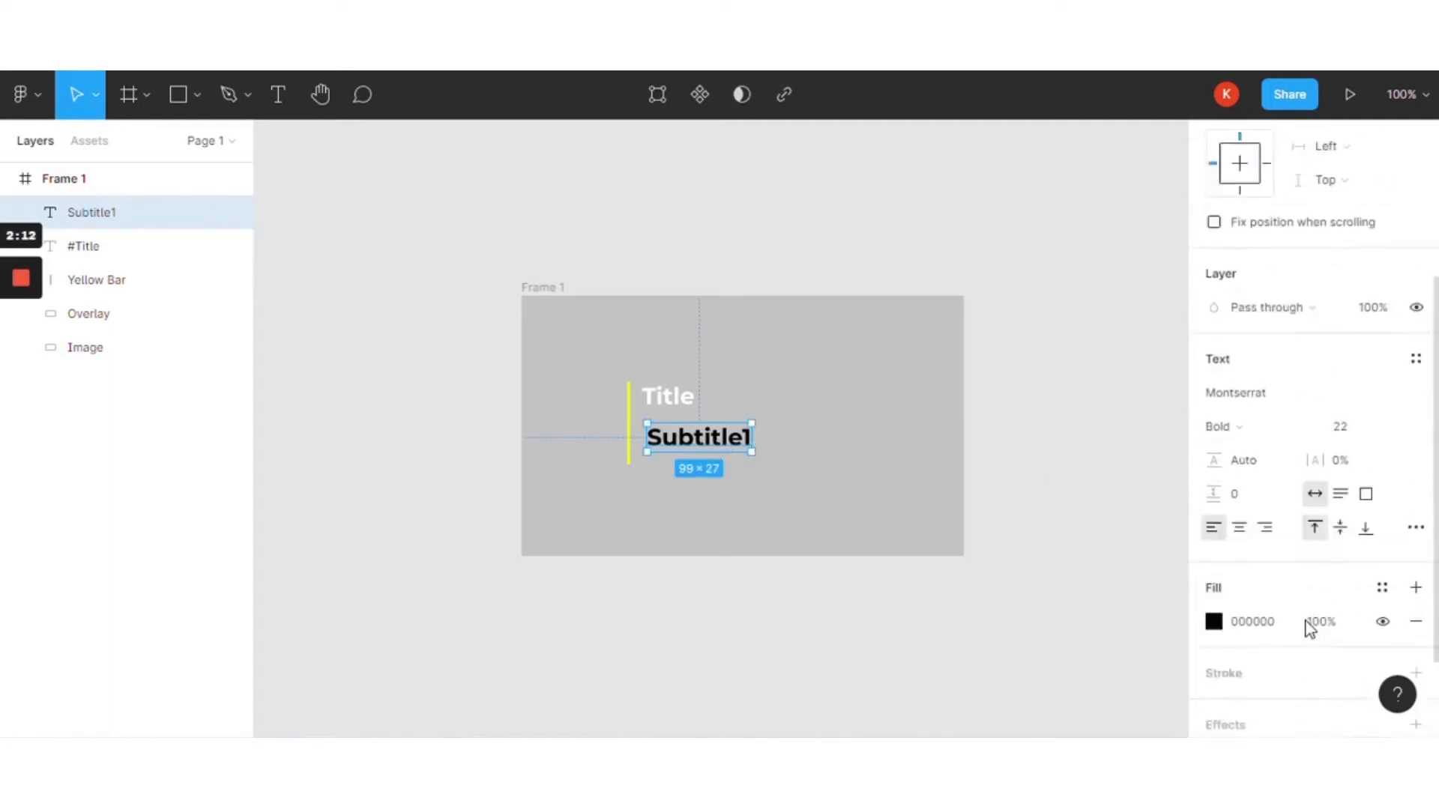
click(1269, 356)
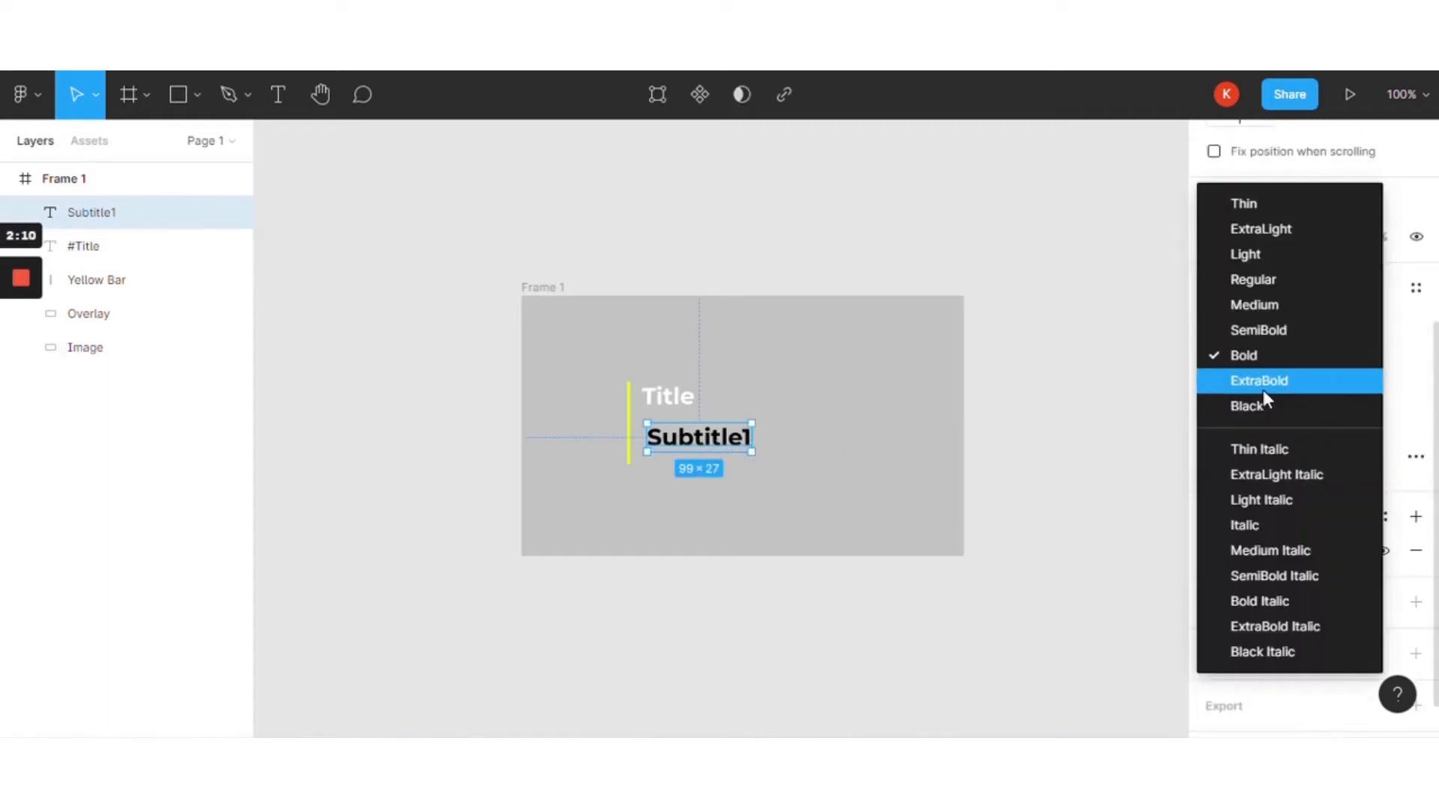
click(1273, 525)
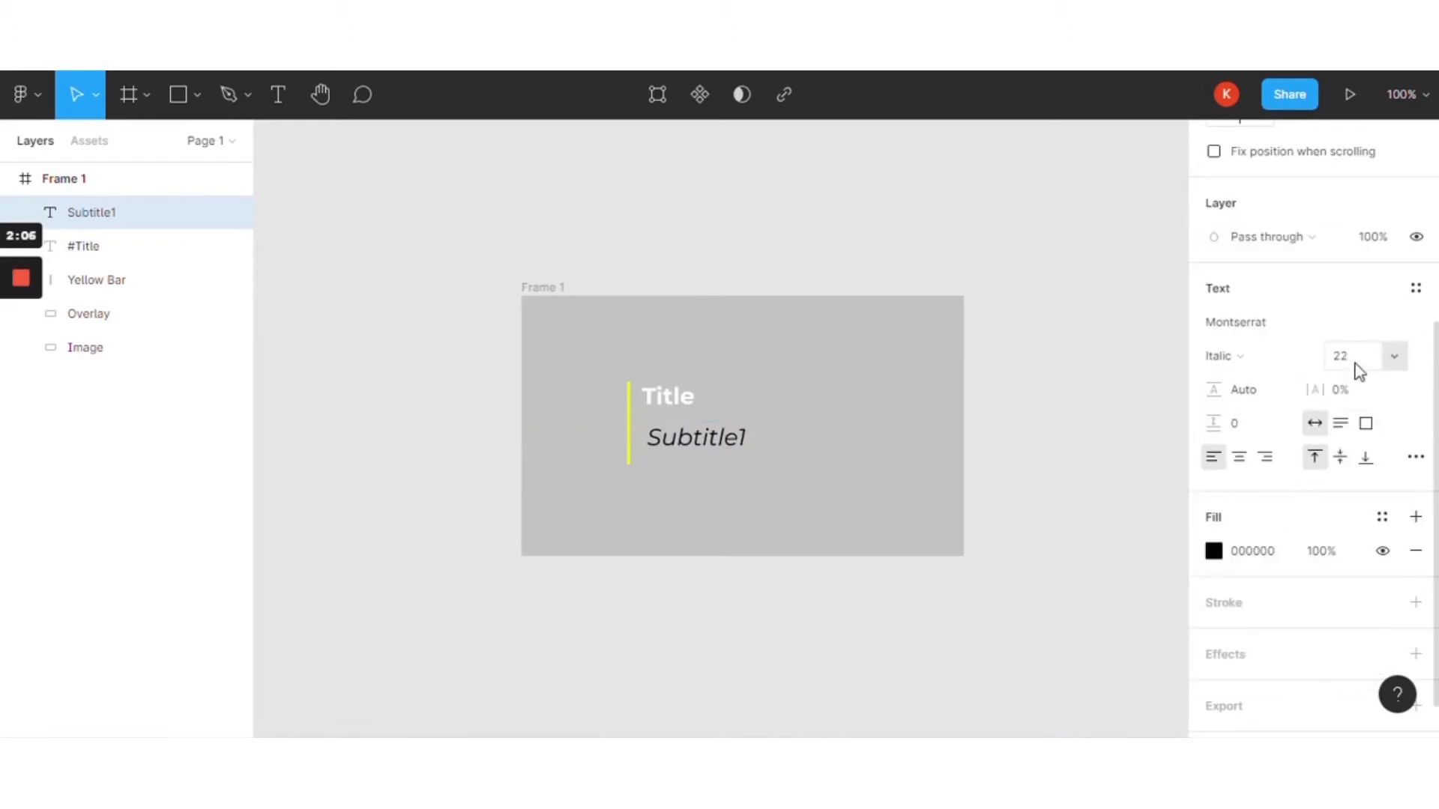
Change the Subtitle1 text's solid fill to white, FFFFFF, keeping the Normal blend mode
click(1214, 551)
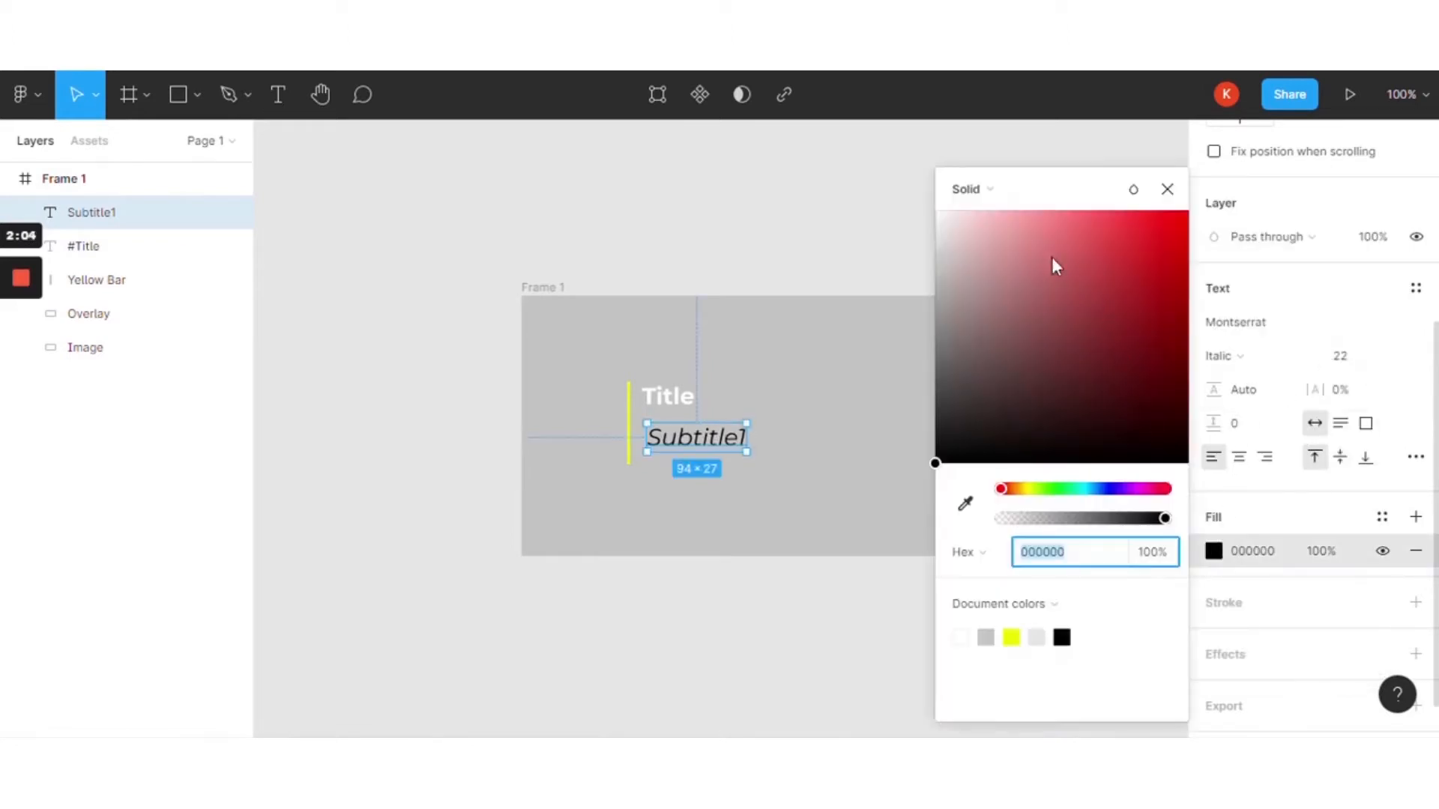
drag(1050, 257, 922, 183)
click(1133, 189)
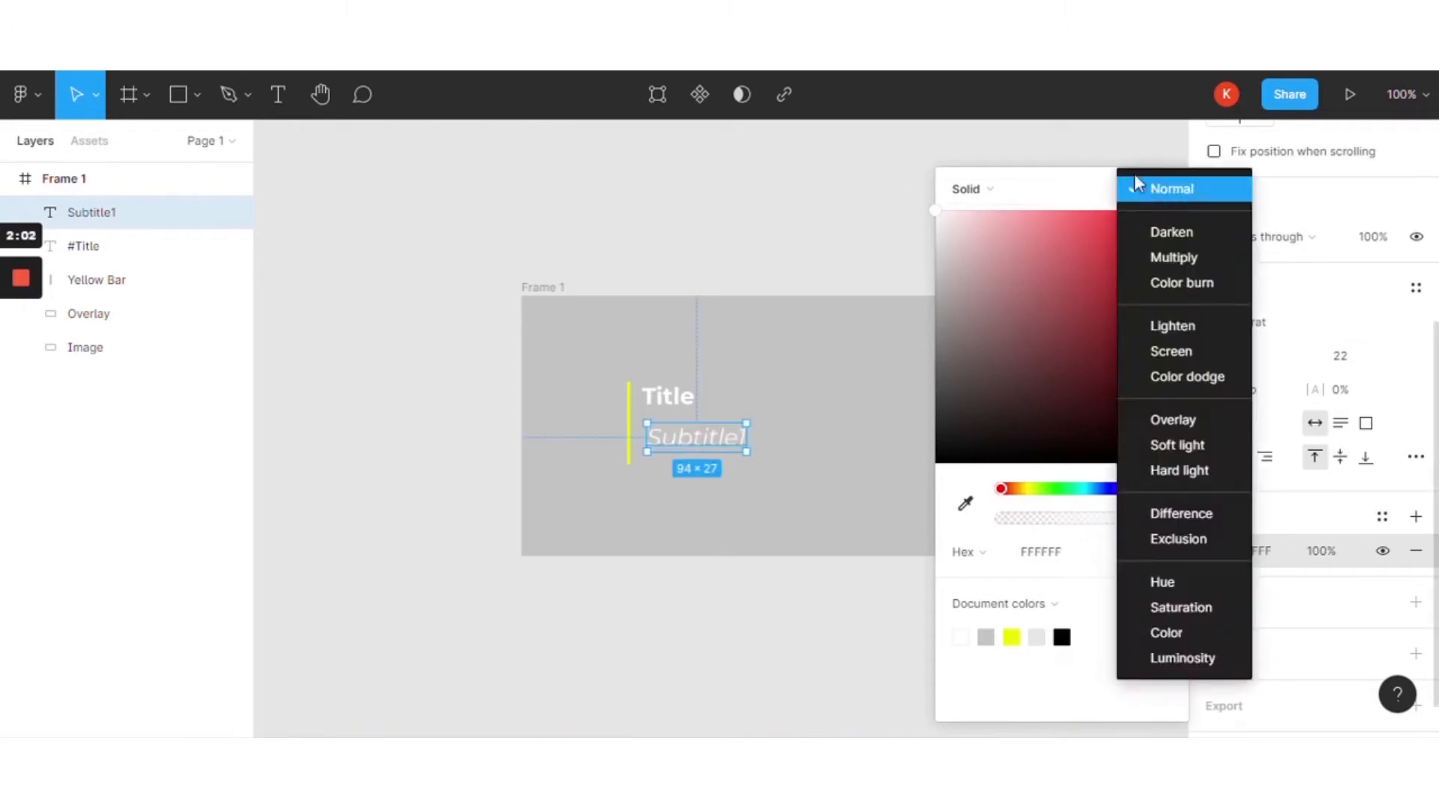
click(1135, 178)
click(1166, 189)
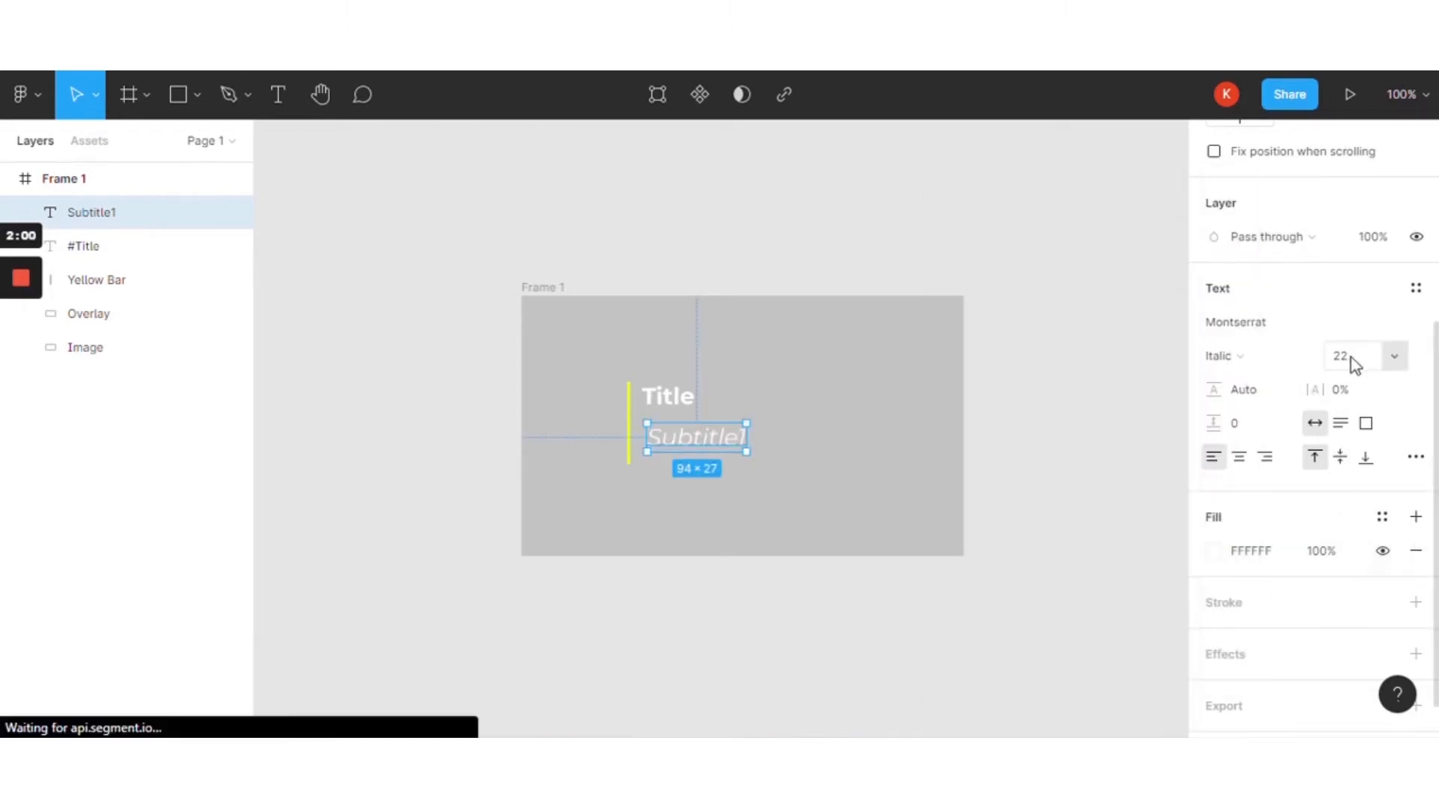
Set the Subtitle1 text's font to Georgia at size 18
click(1259, 325)
text(Geo)
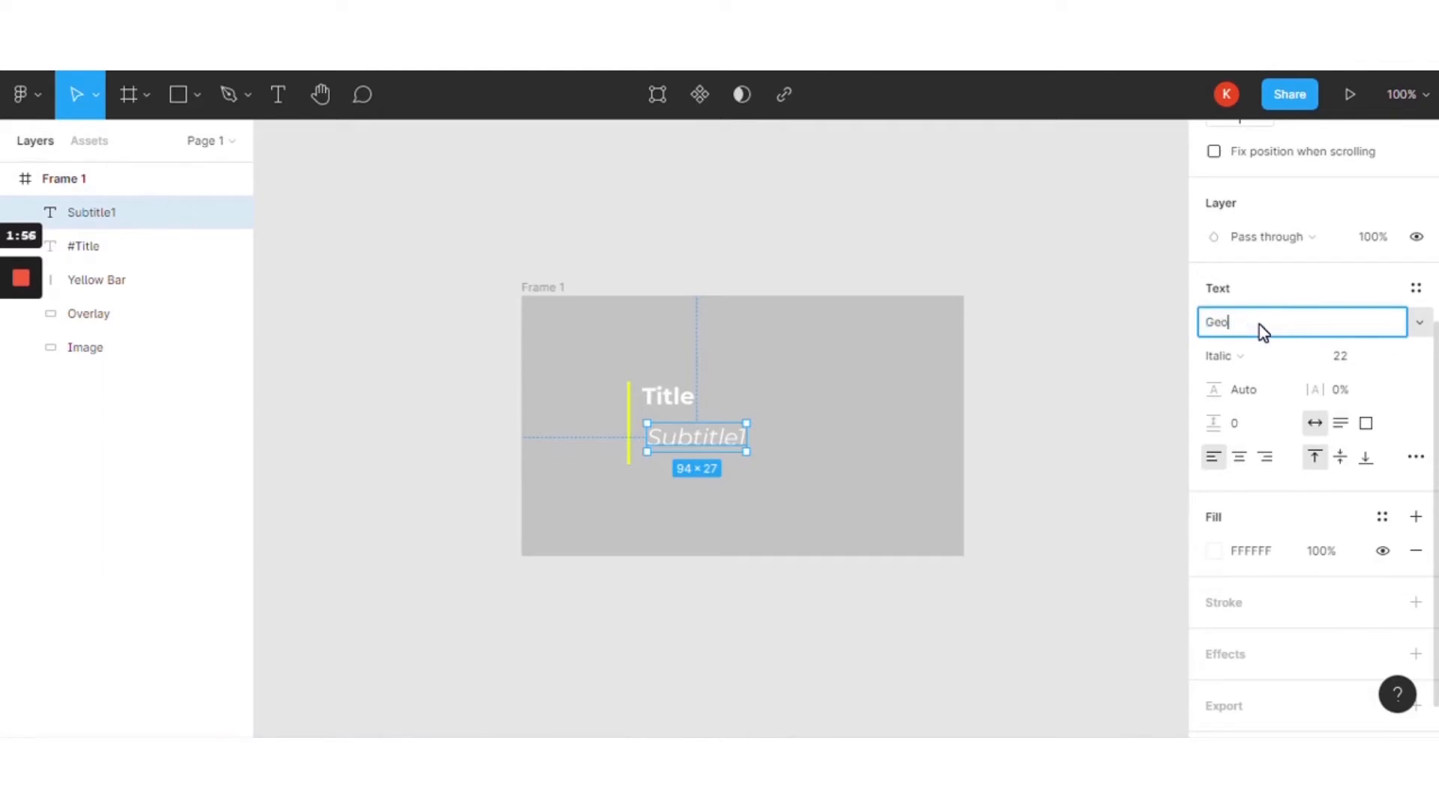
text(r)
key(Return)
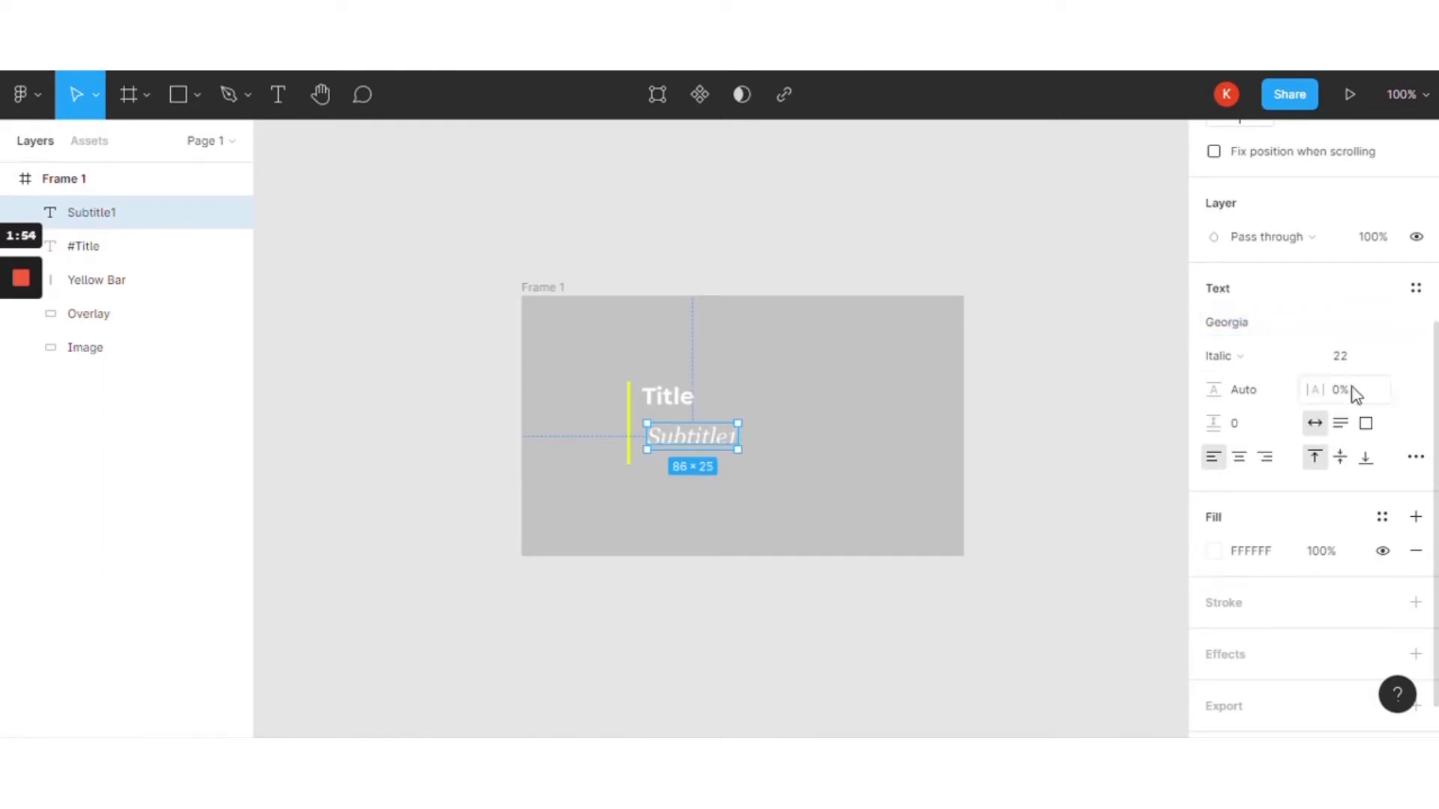
click(1394, 356)
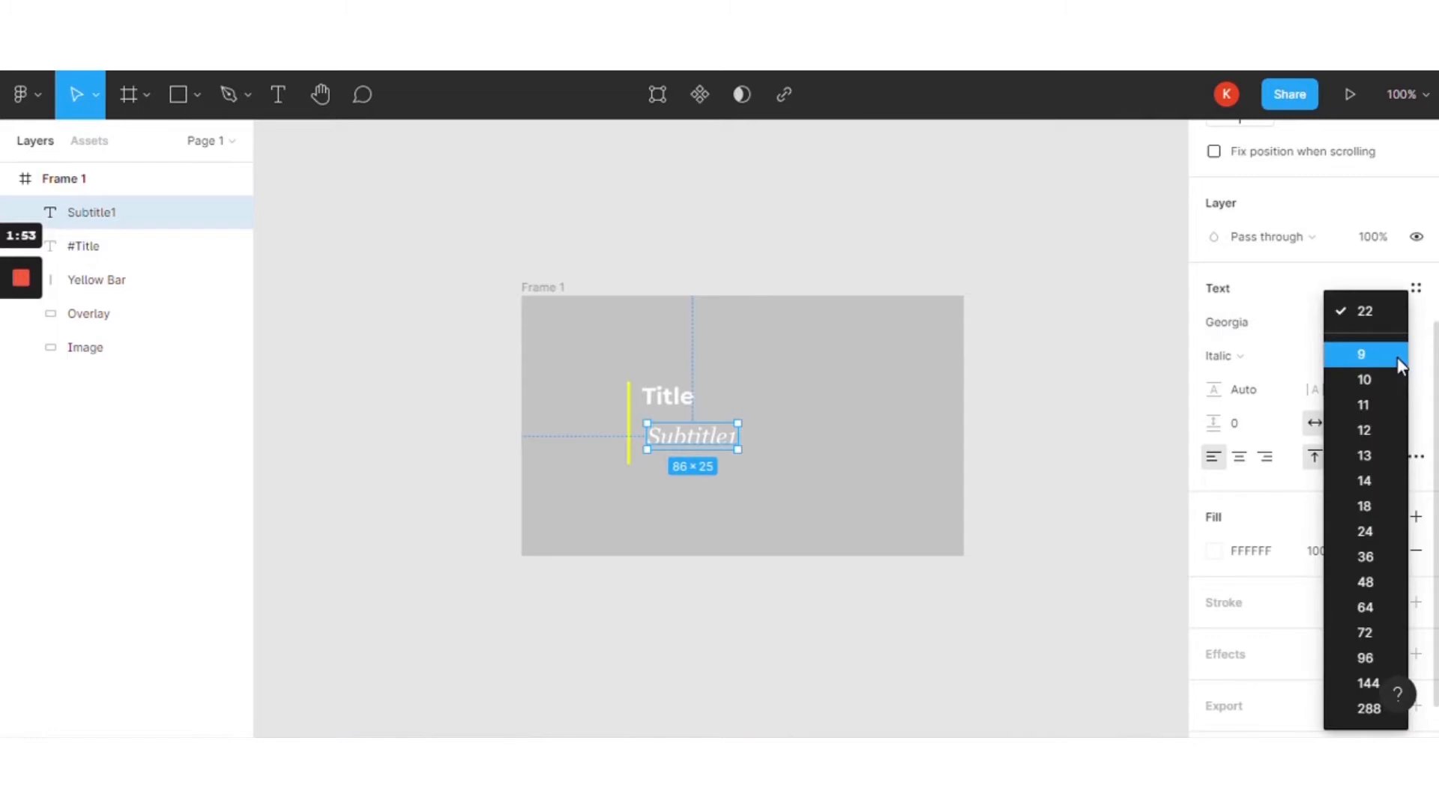
click(1391, 504)
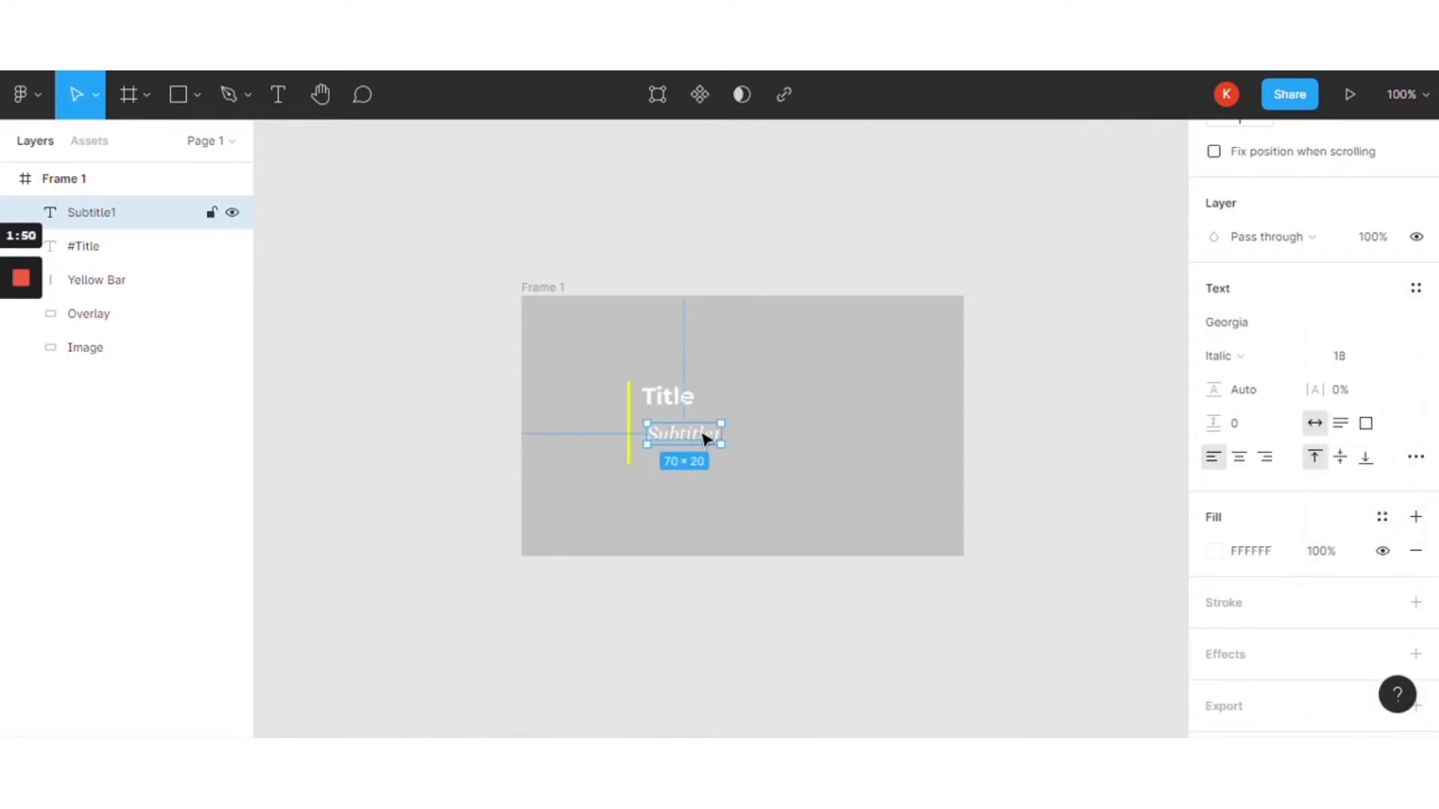
Align the Subtitle1 text with the Title's left edge at X 114 and rename its layer as #Subtitle1
drag(703, 437, 693, 437)
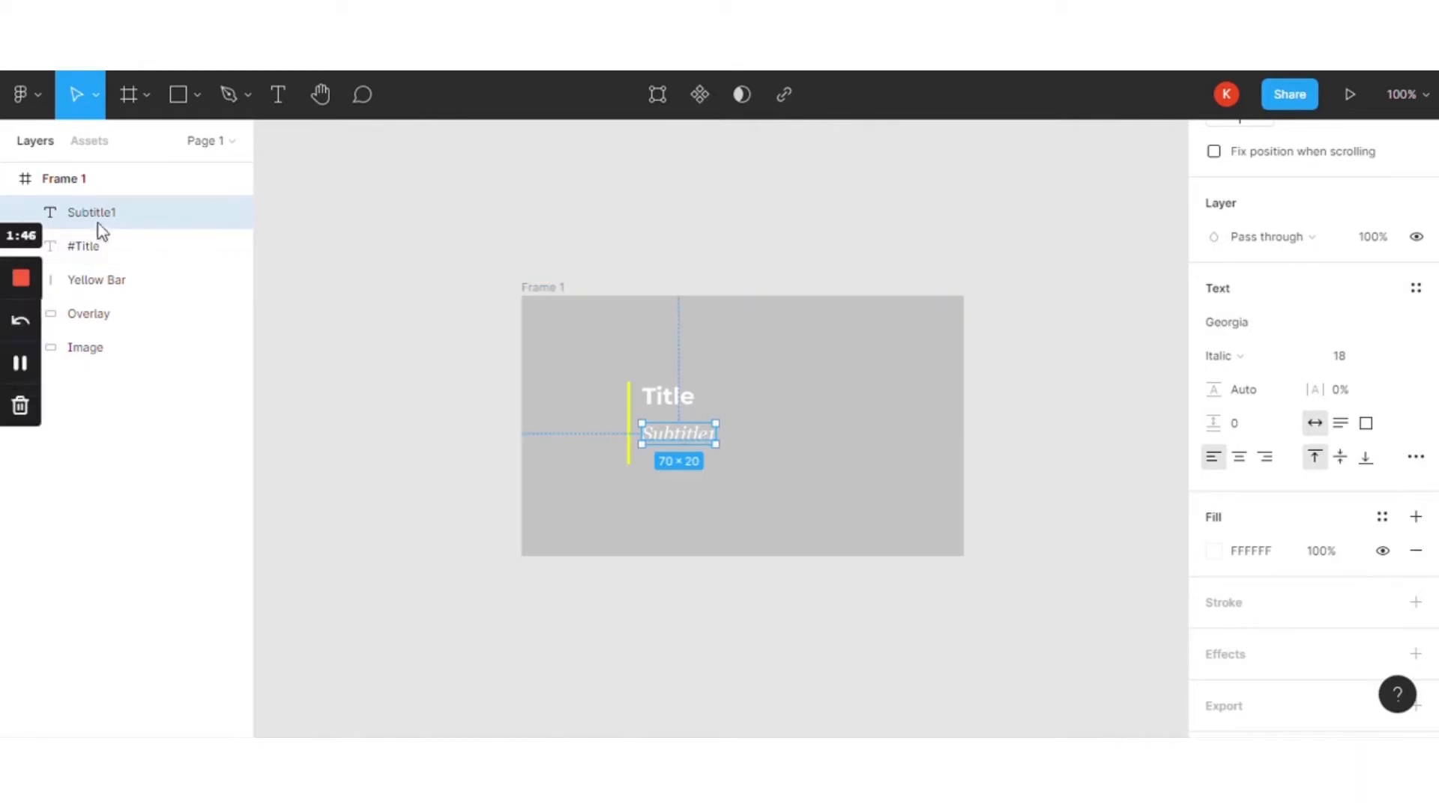
double_click(73, 213)
click(71, 215)
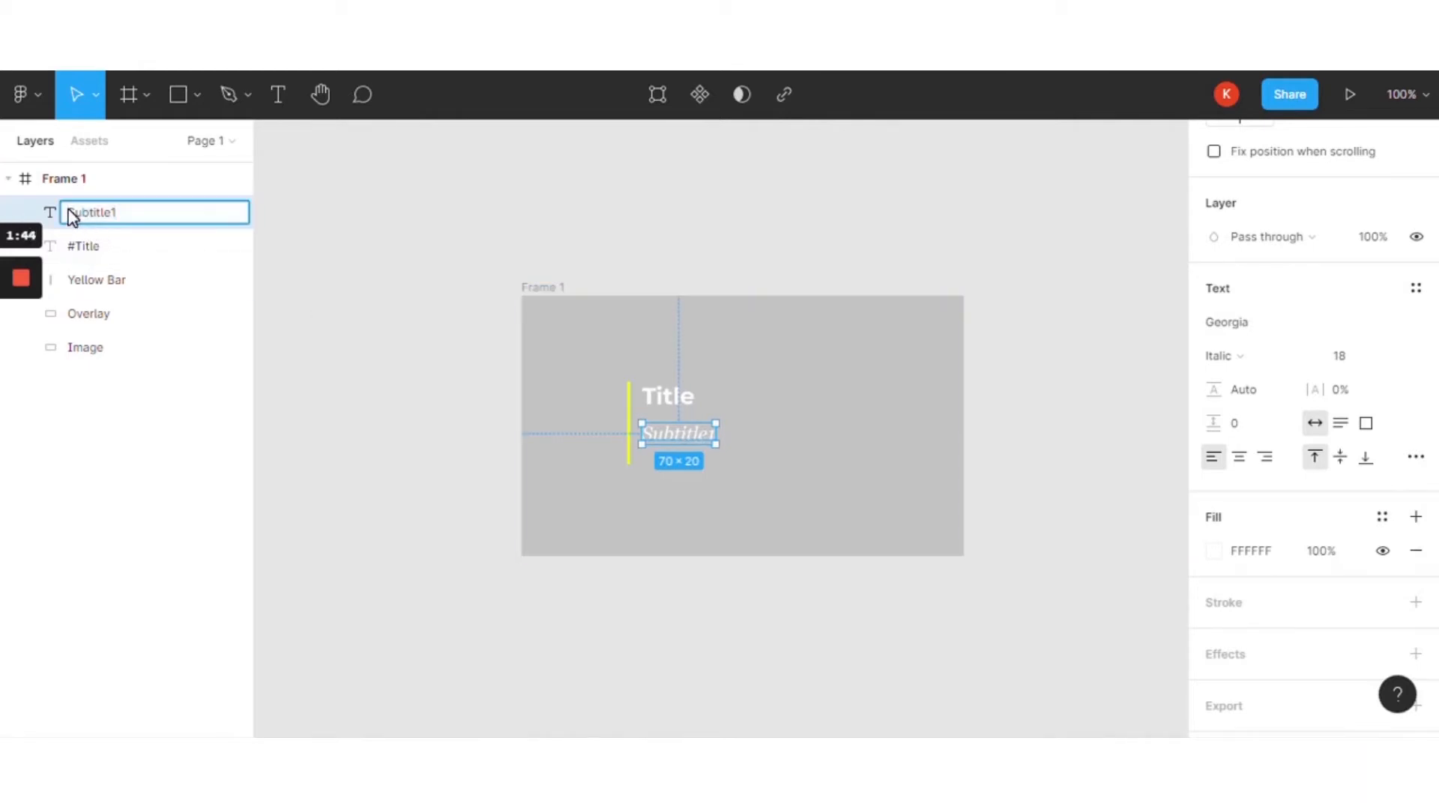
text(#)
click(849, 448)
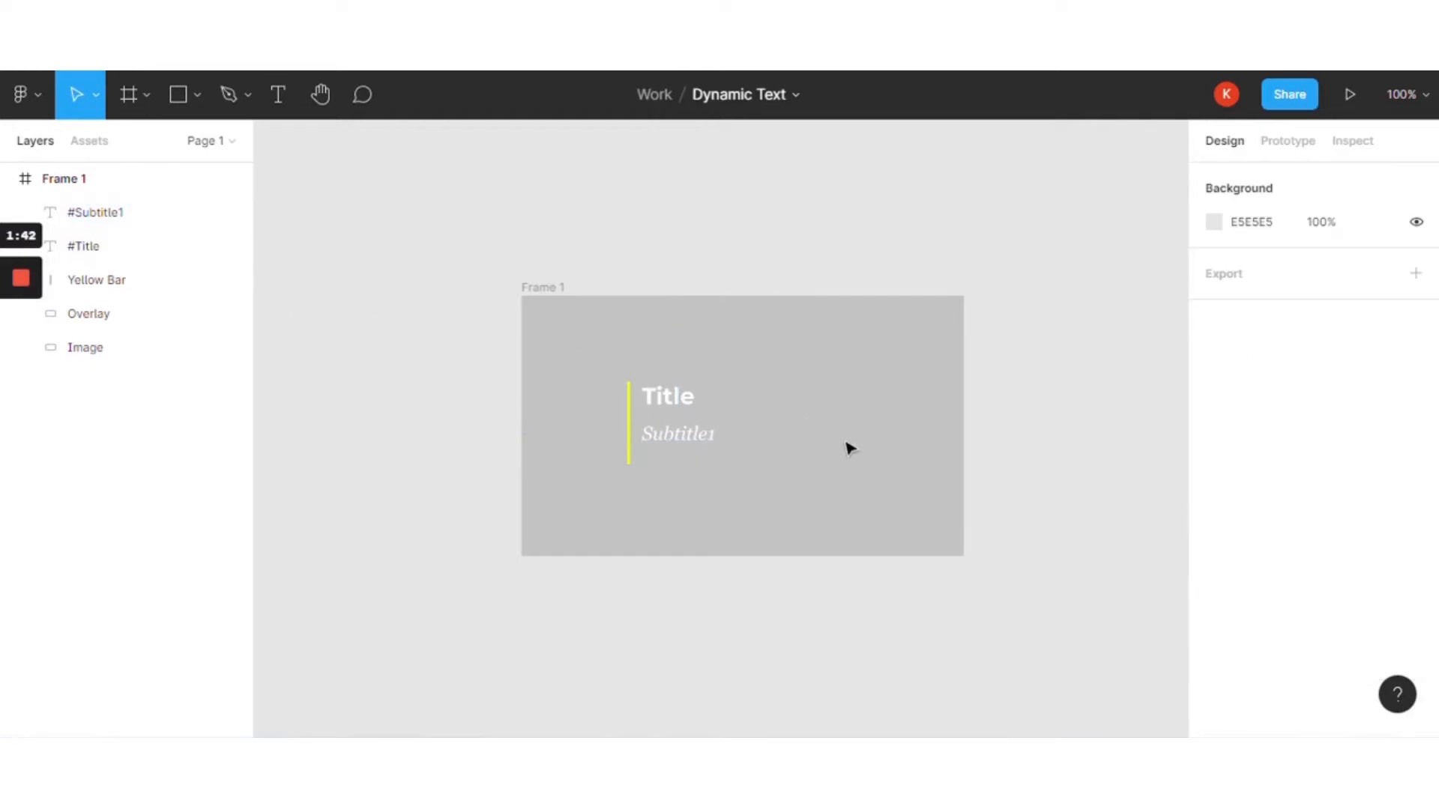
Duplicate the Subtitle1 text and place the copy directly below the original, at X 114, Y 141
click(695, 441)
key(ctrl+d)
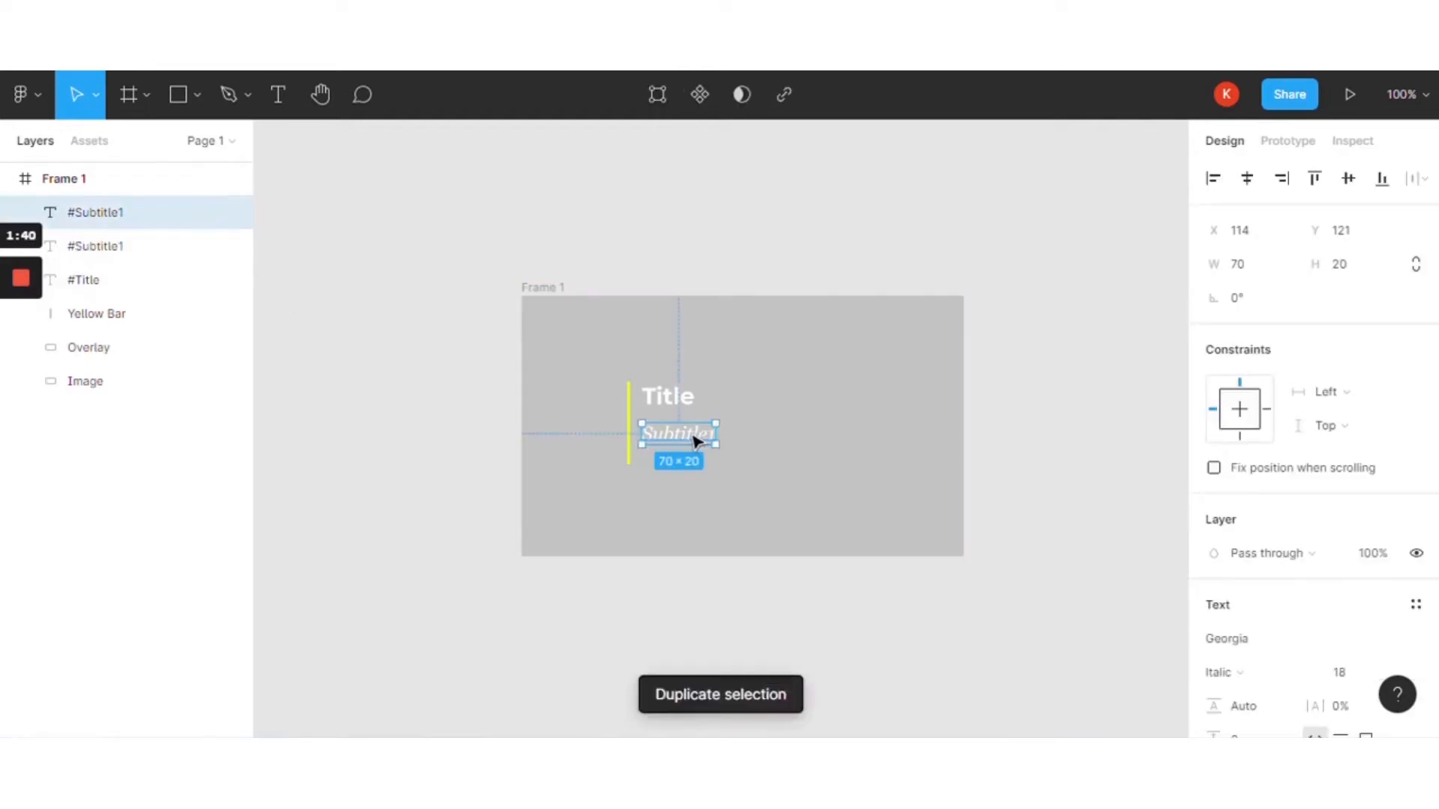
drag(688, 442, 684, 462)
Change the duplicated subtitle's text to Subtitle2
double_click(682, 457)
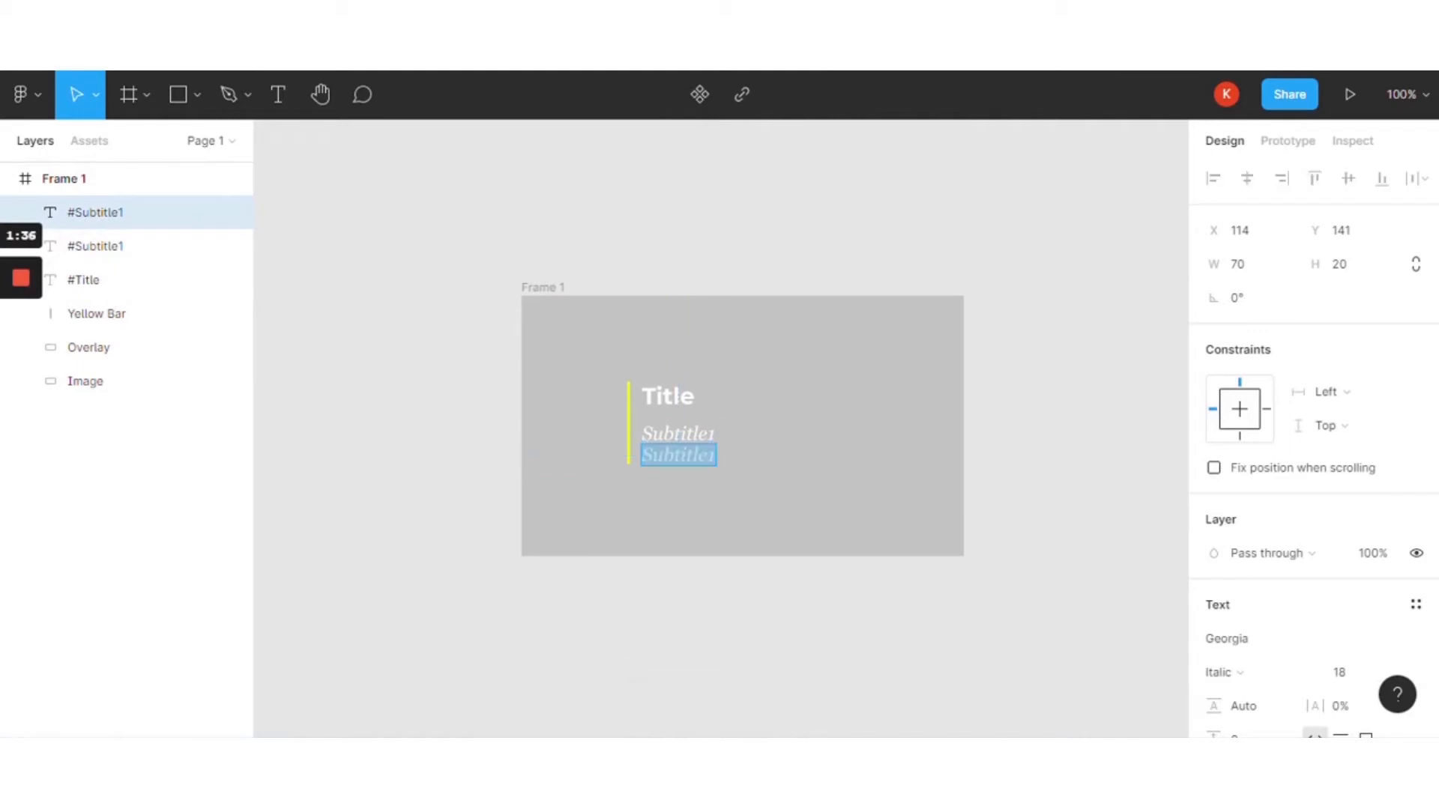
click(714, 456)
text(2)
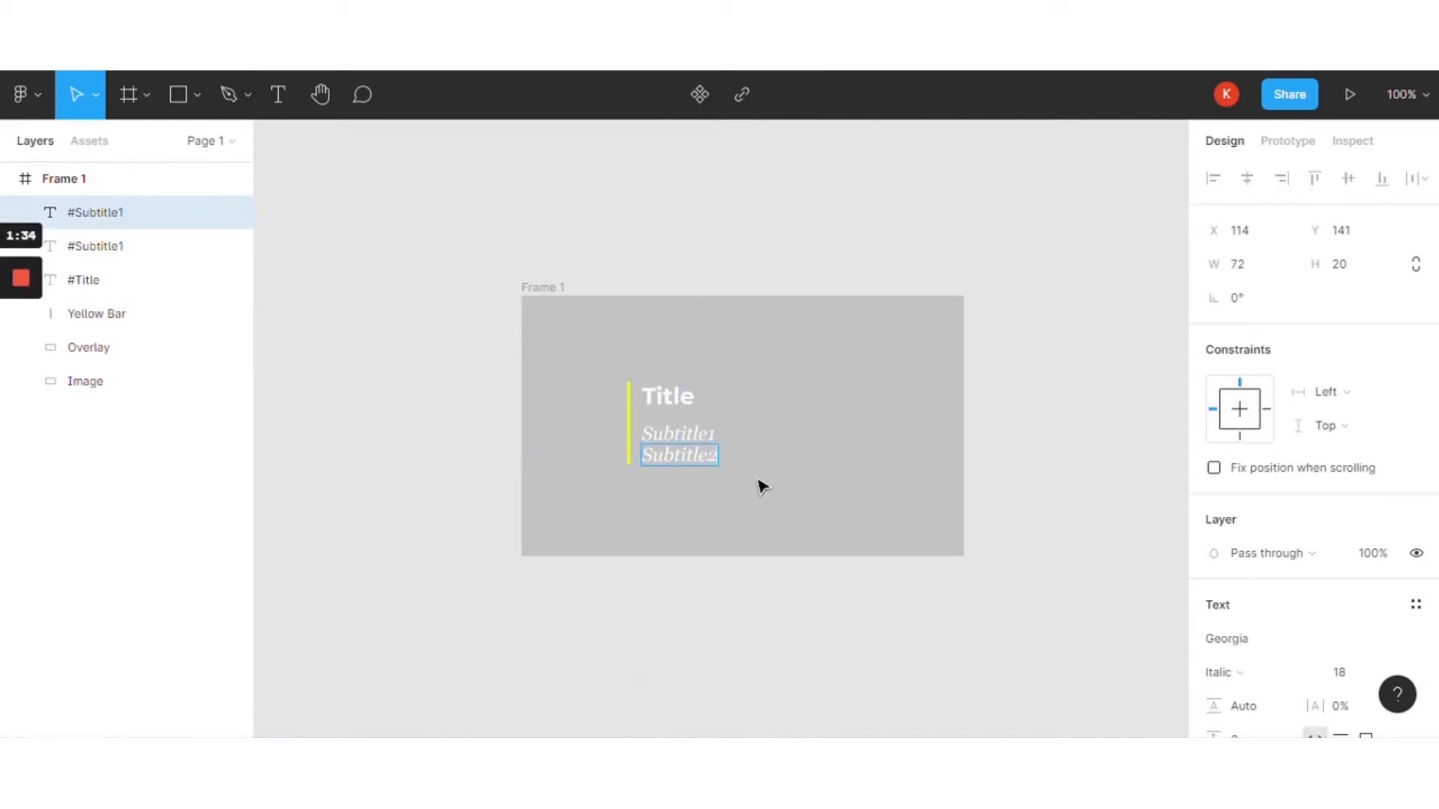
key(Escape)
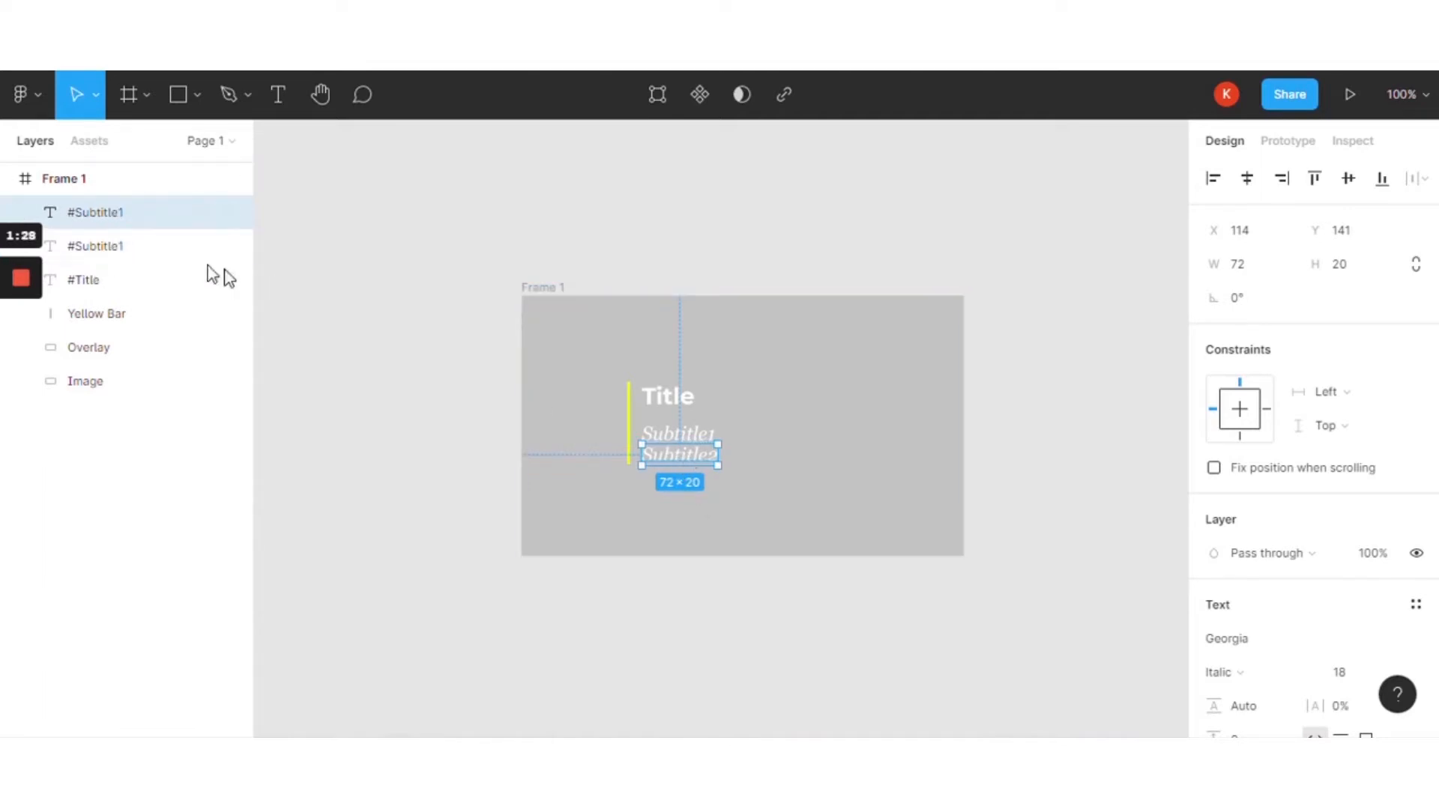
Rename the duplicated subtitle's layer as #Subtitle2
double_click(132, 213)
click(132, 214)
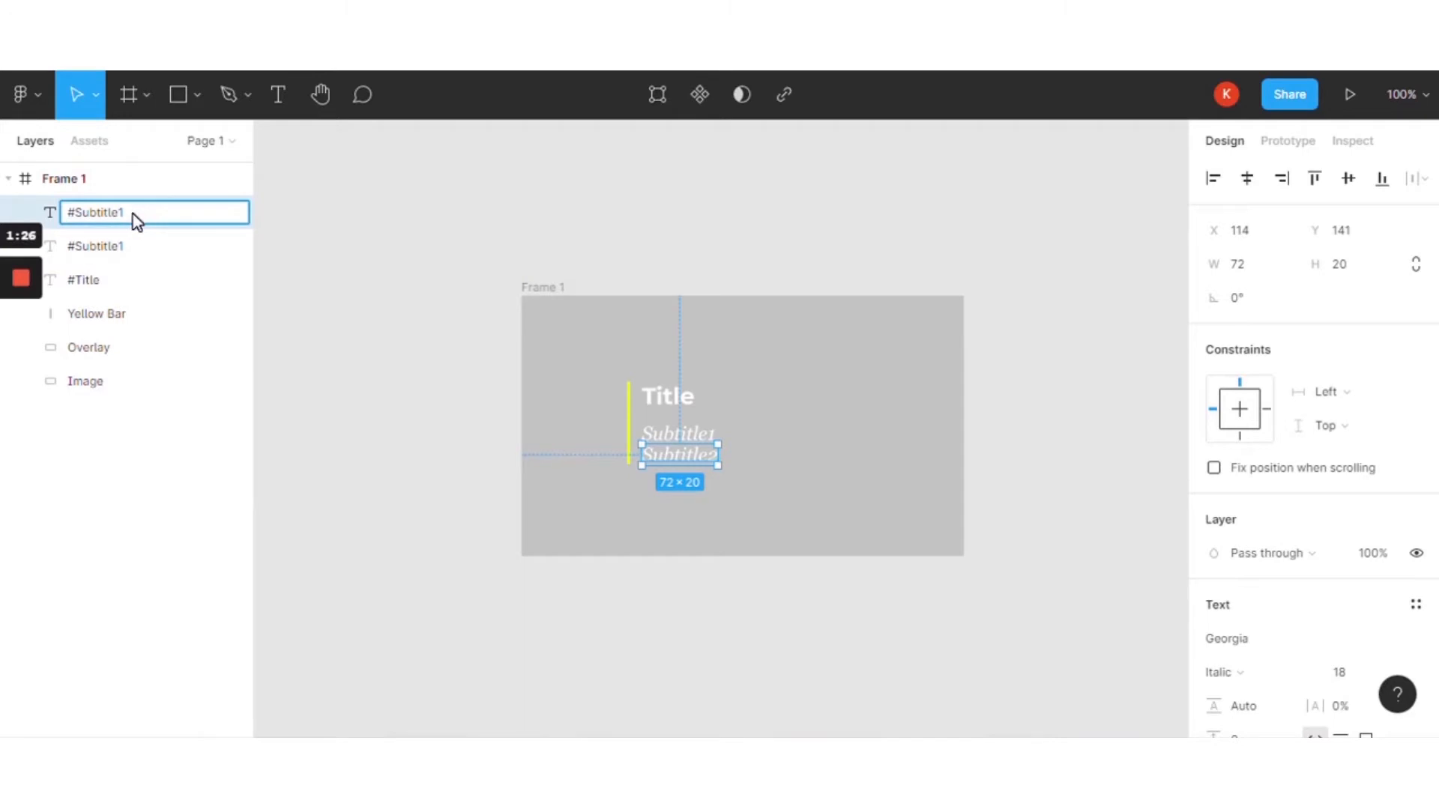
text(2)
click(443, 434)
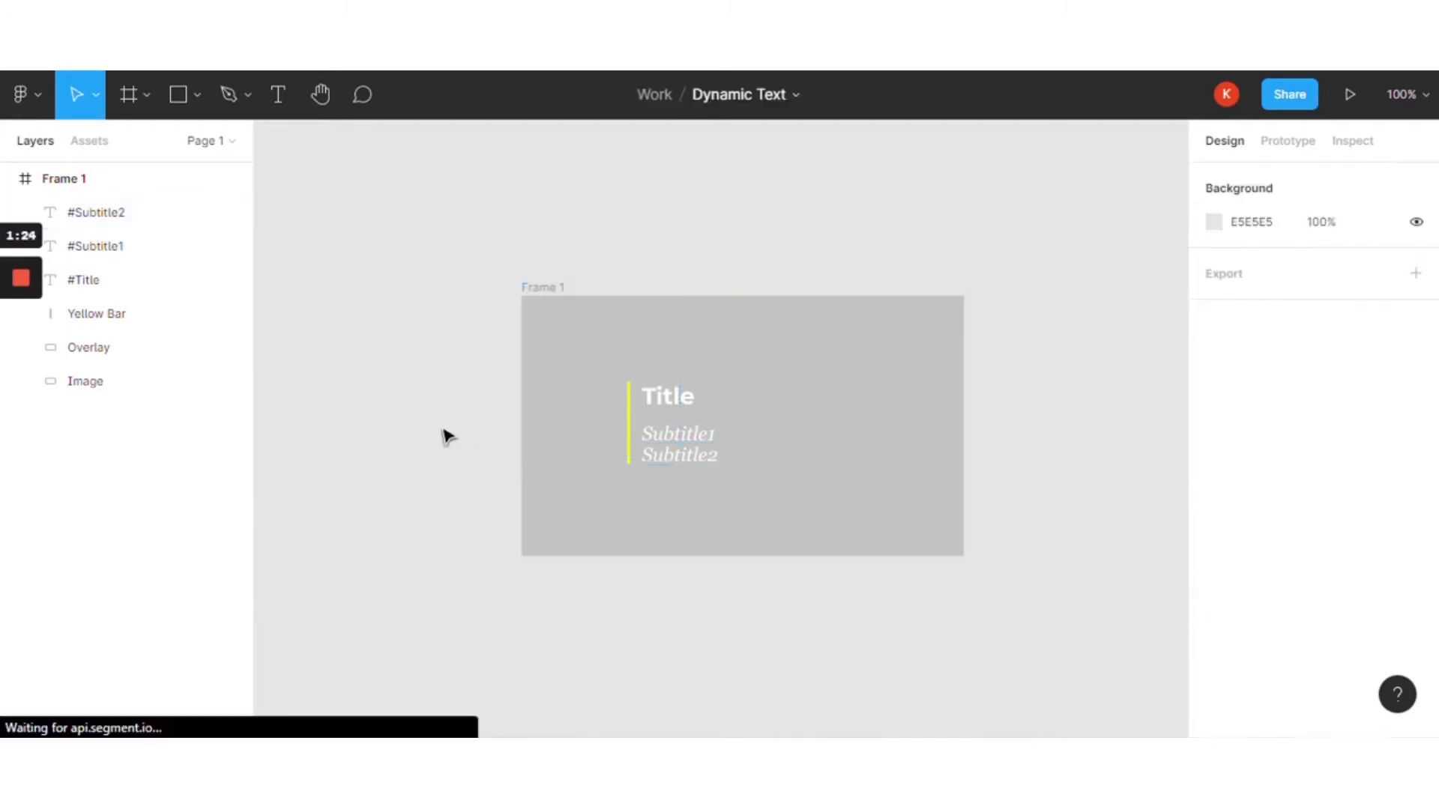
Nudge the Subtitle1 text up to Y 119, closer to the Title
click(670, 454)
click(678, 437)
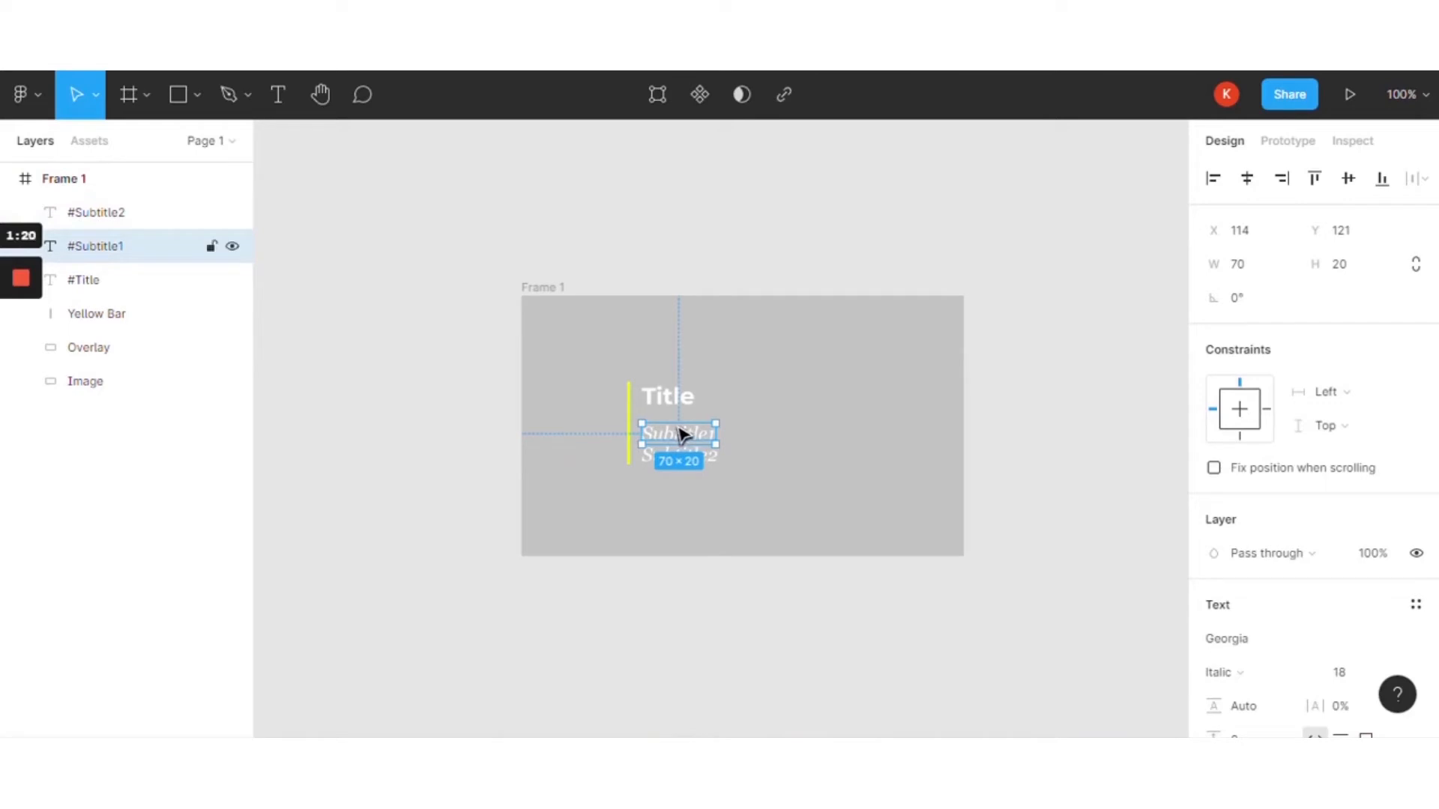
key(Up)
key(Up)
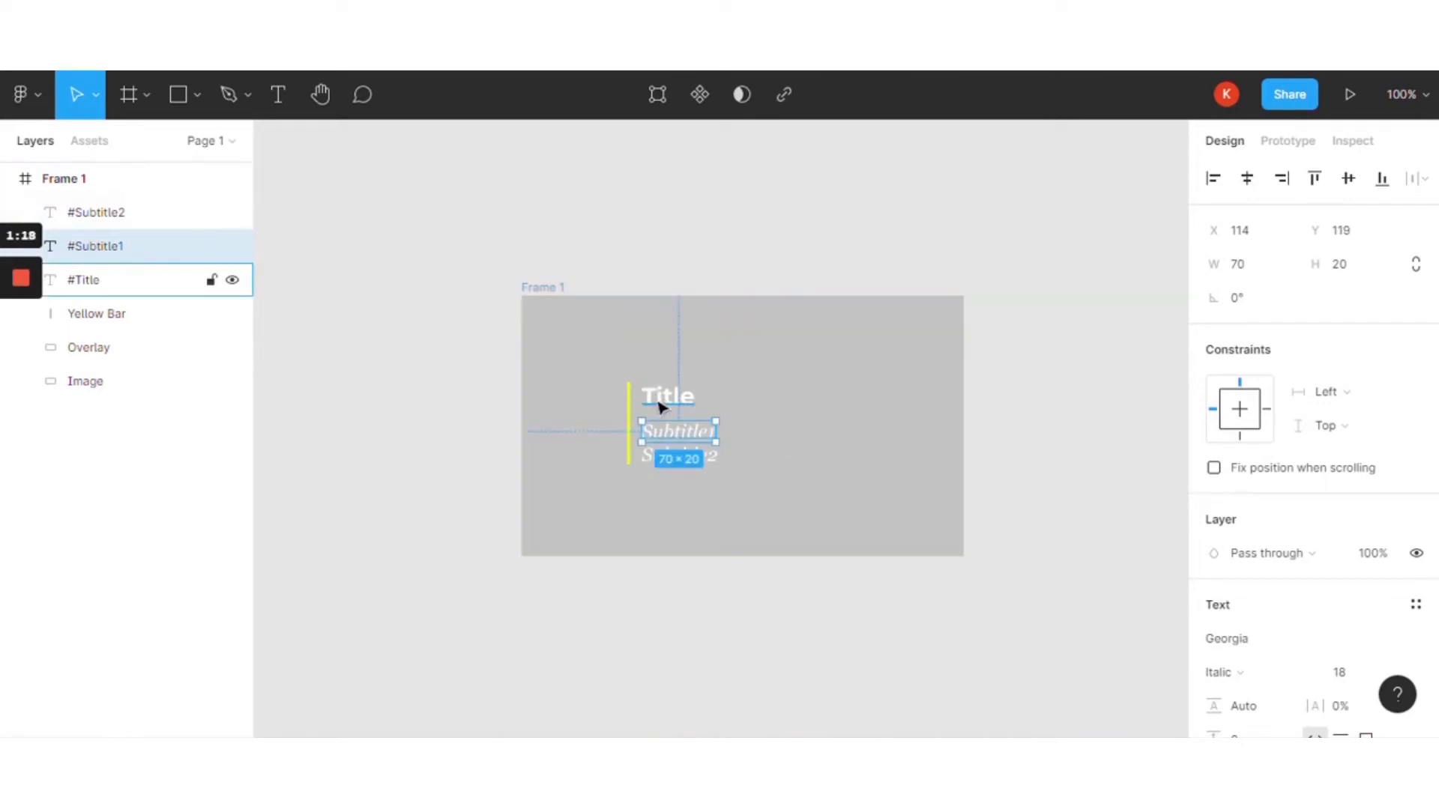
click(867, 428)
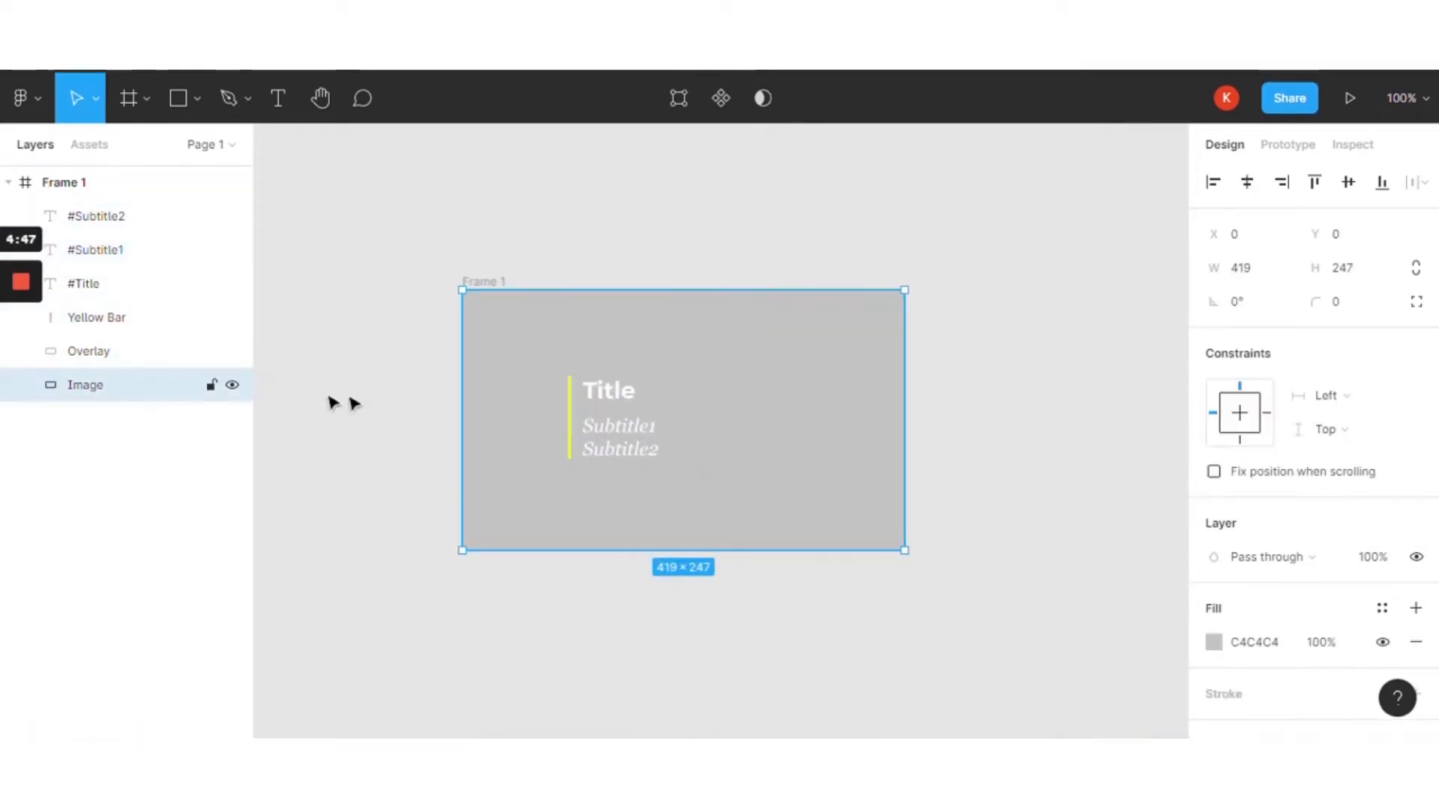
click(348, 403)
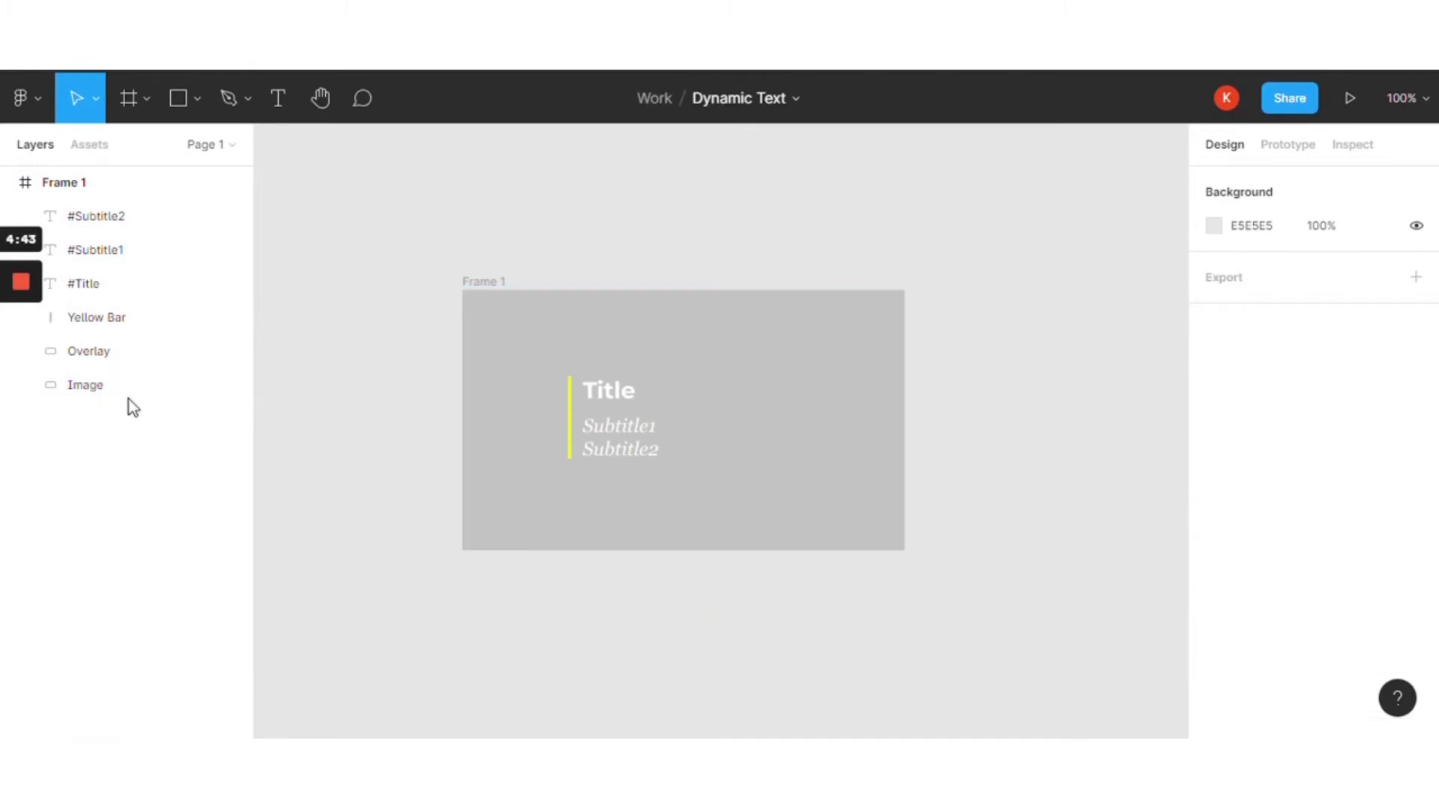
Hide the Overlay layer to expose the Image layer beneath it
click(105, 388)
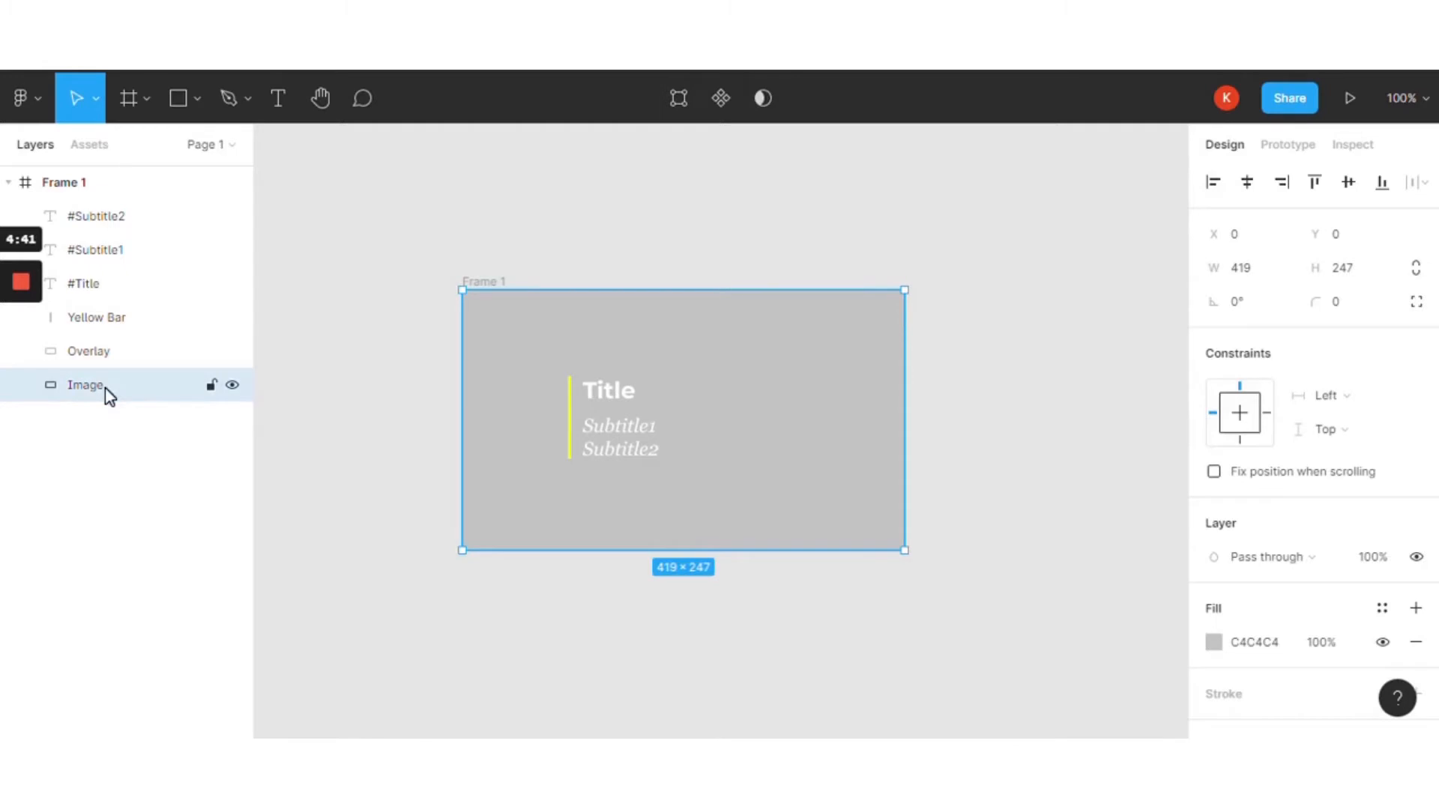
click(142, 356)
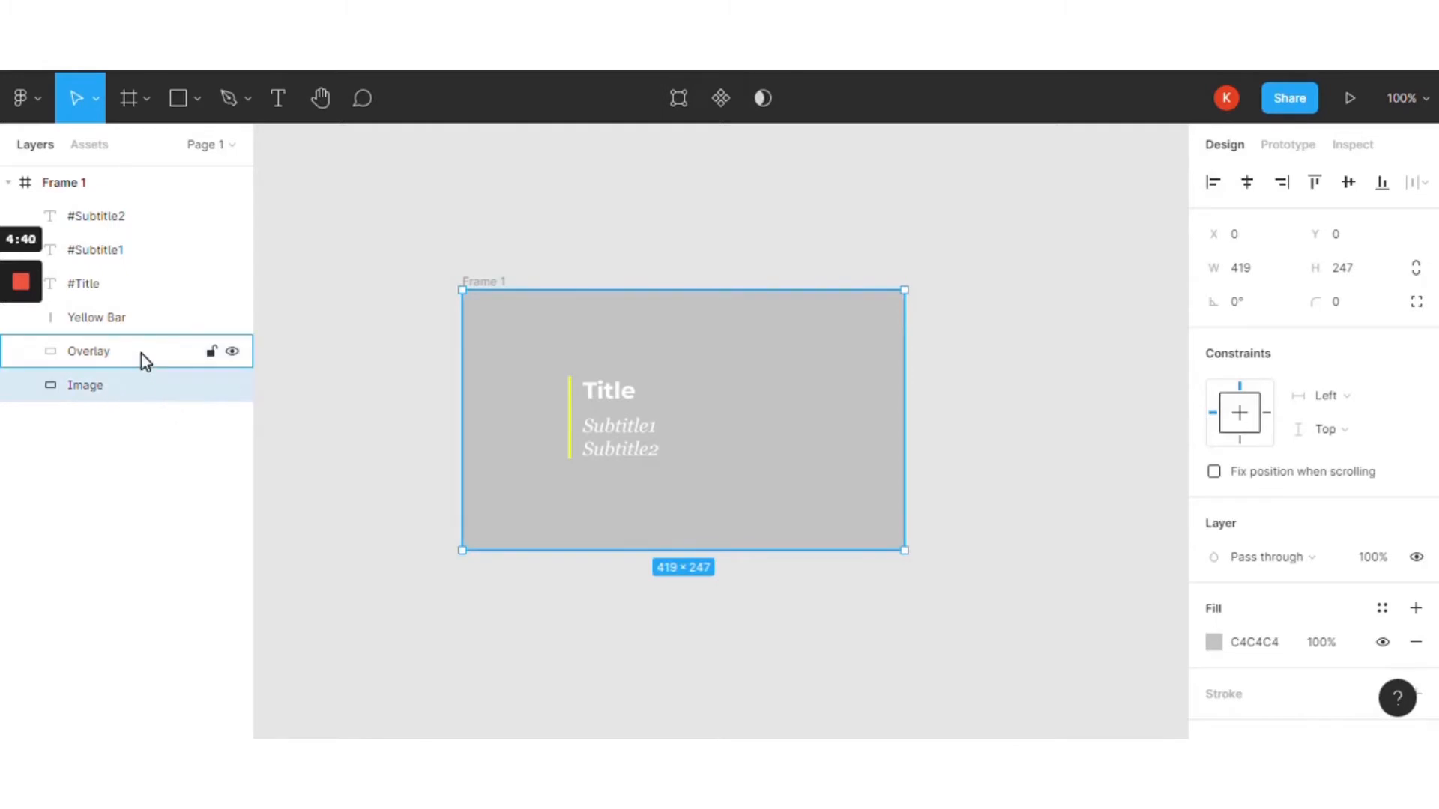
click(231, 352)
Change the Image layer's fill type from solid to Image, keeping the default checkerboard placeholder
click(88, 390)
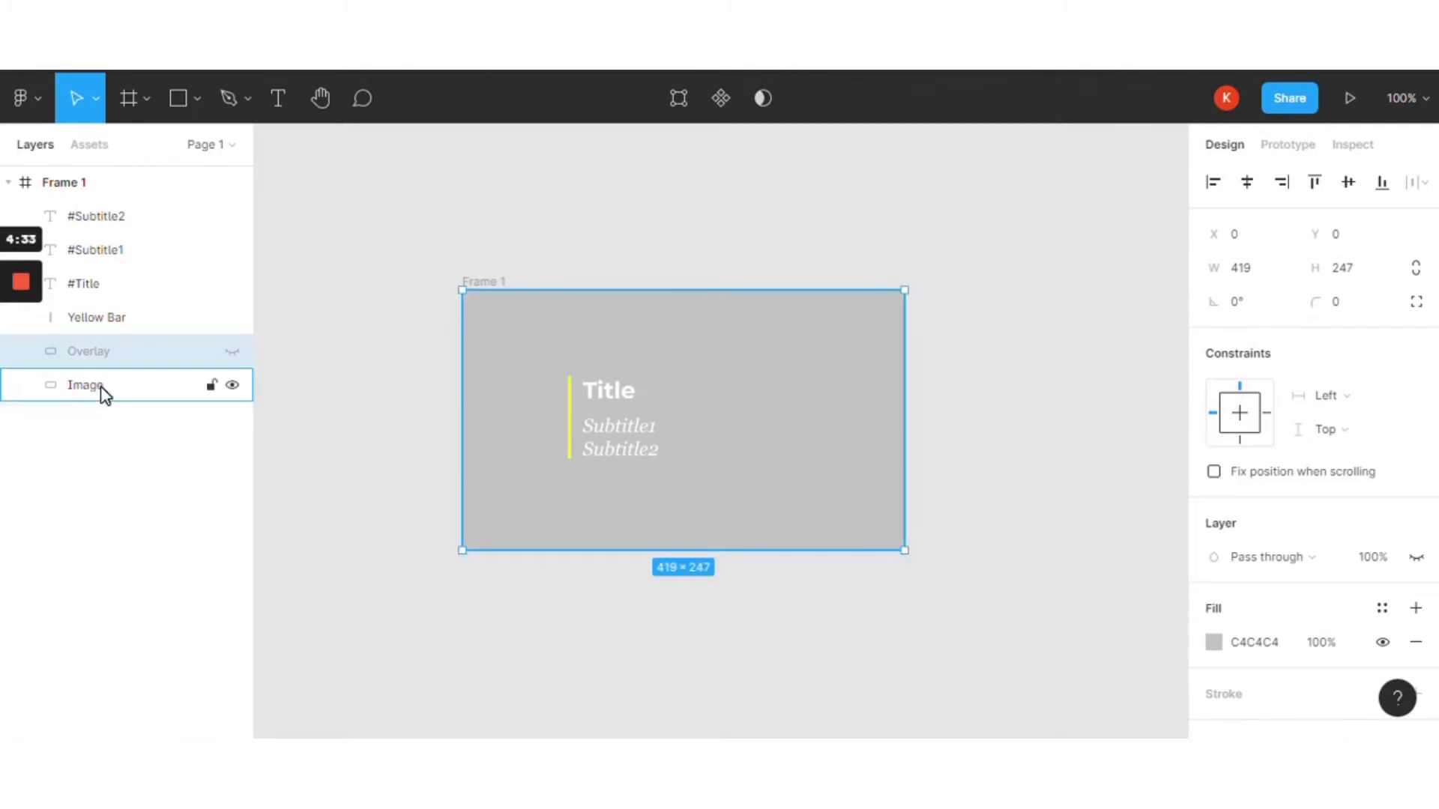
click(102, 388)
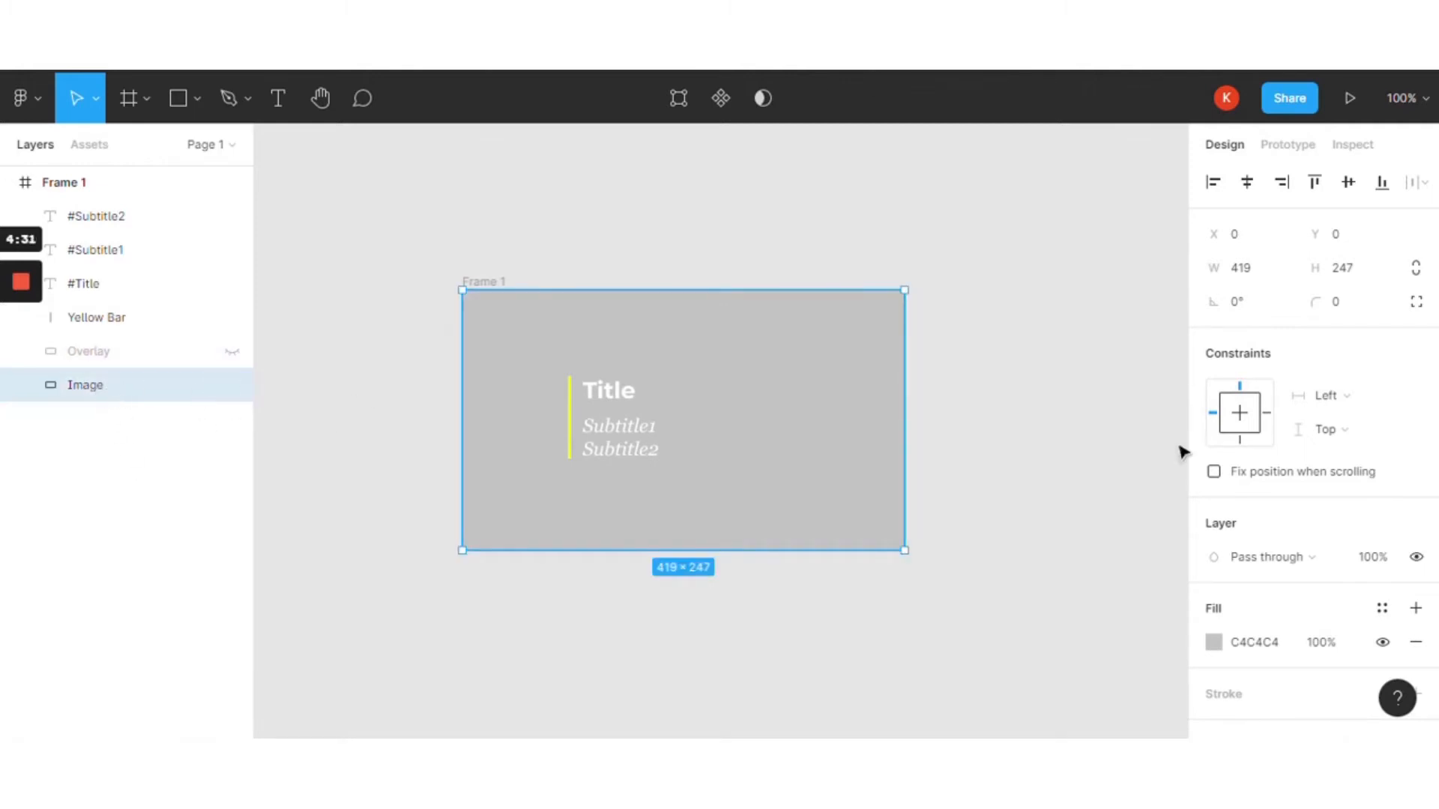
click(1214, 643)
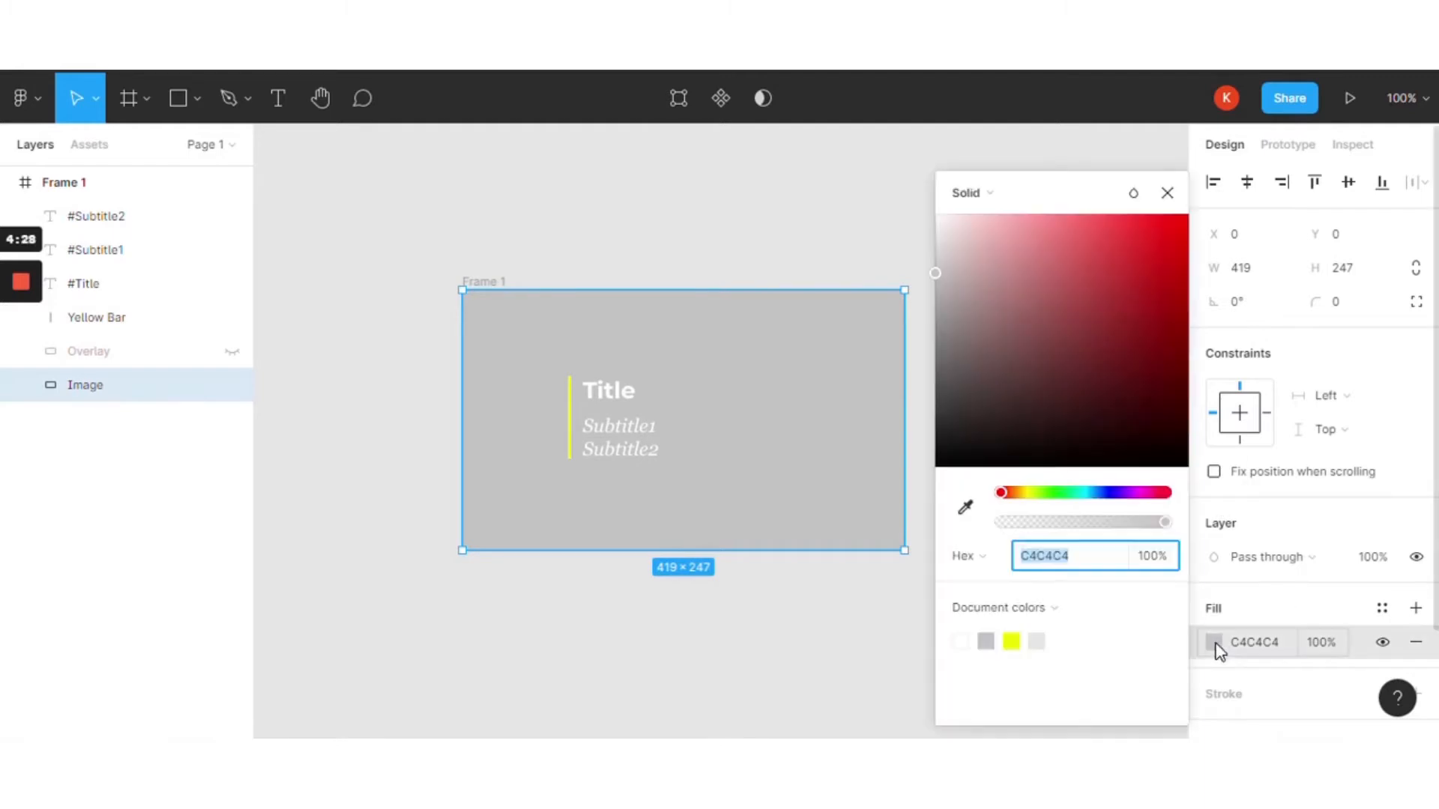
click(982, 201)
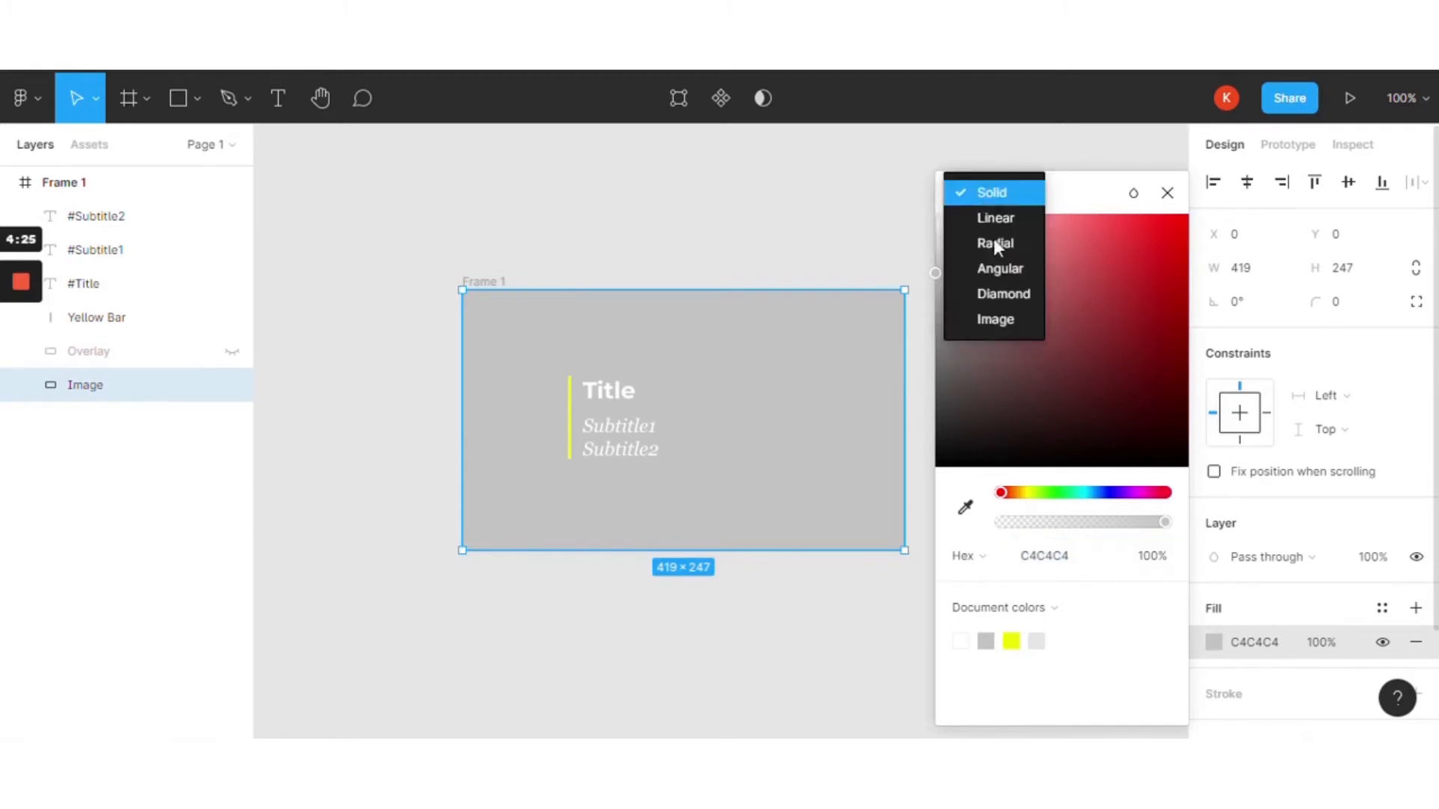
click(1002, 321)
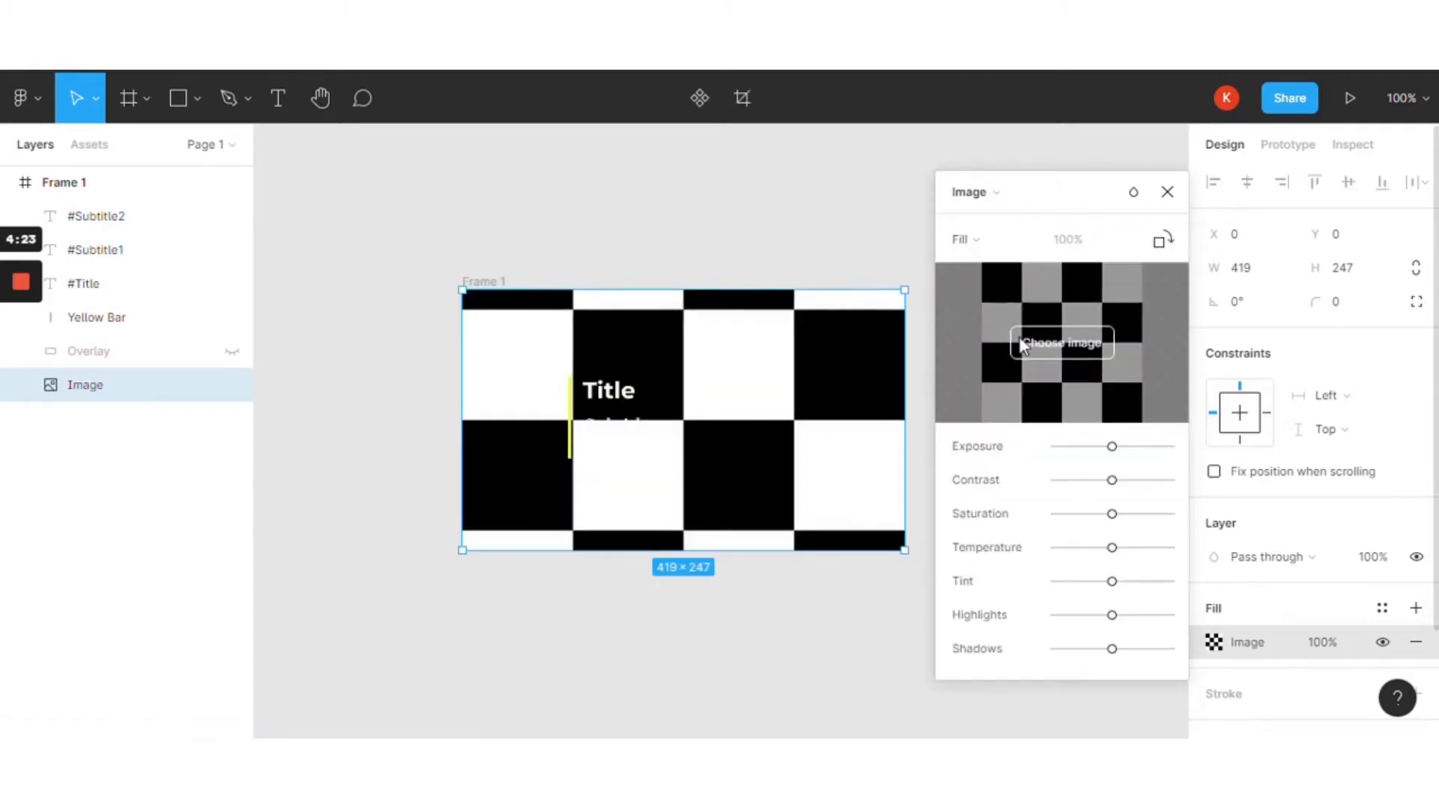
click(1167, 193)
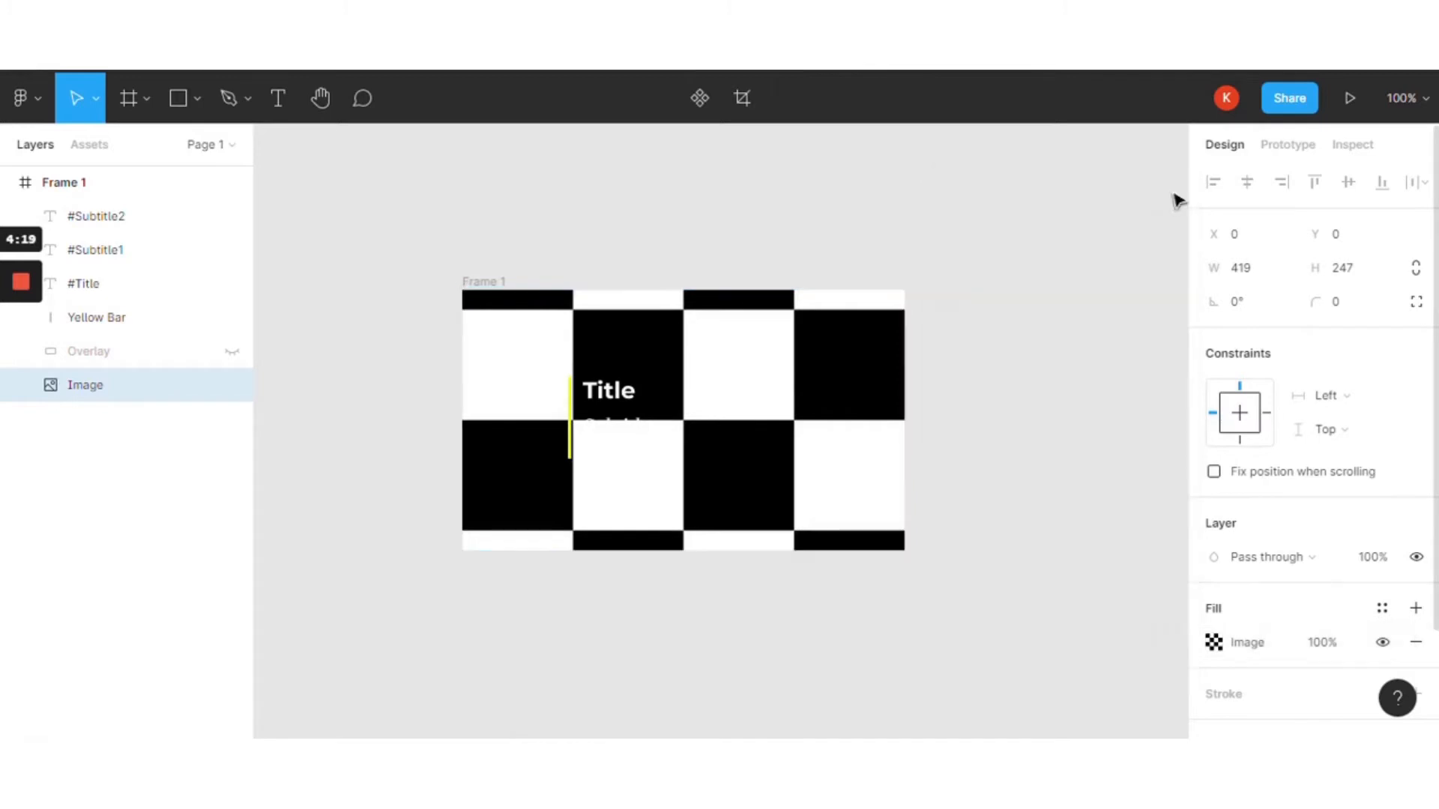
Toggle the Overlay layer's visibility to compare the banner with and without it, leaving it hidden
click(233, 352)
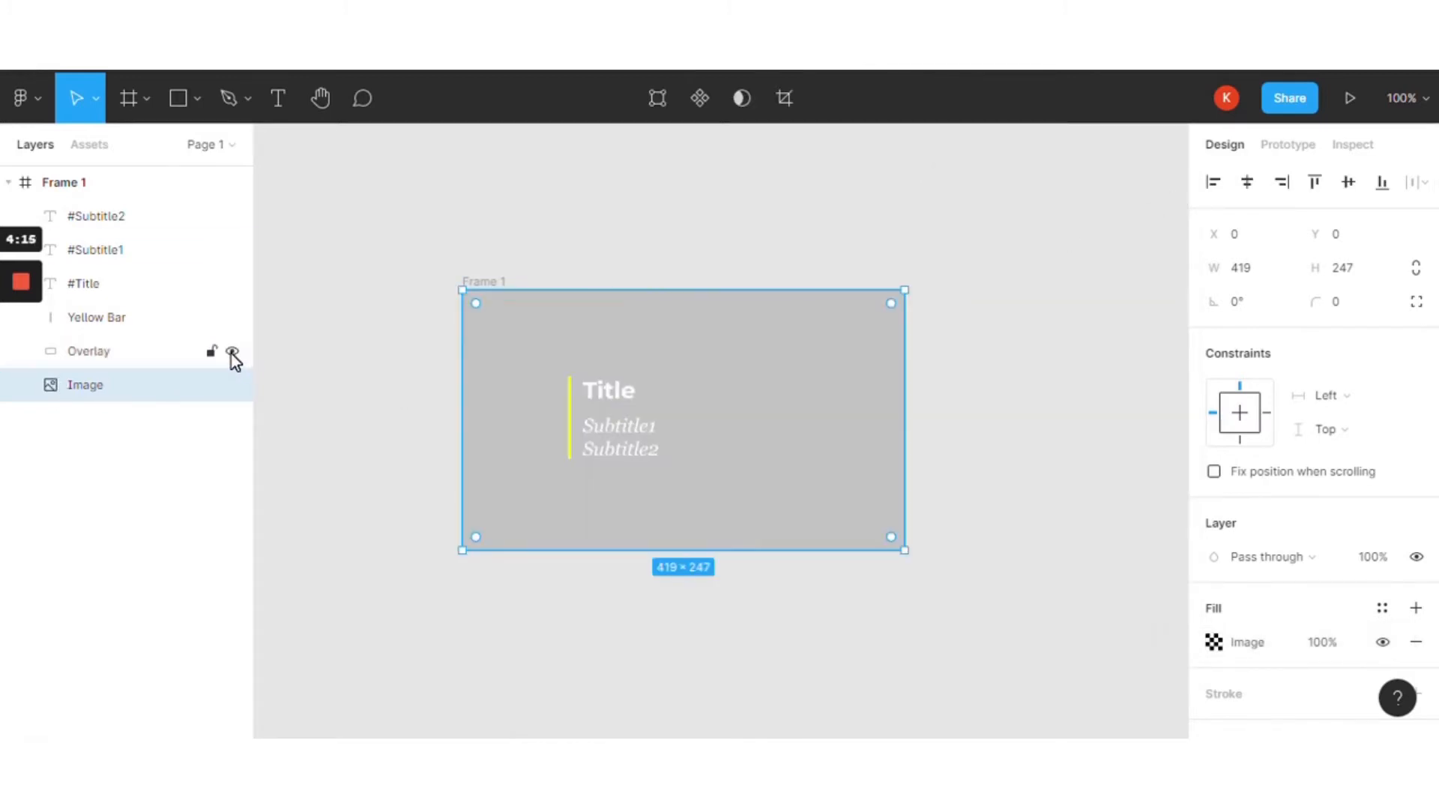
click(232, 352)
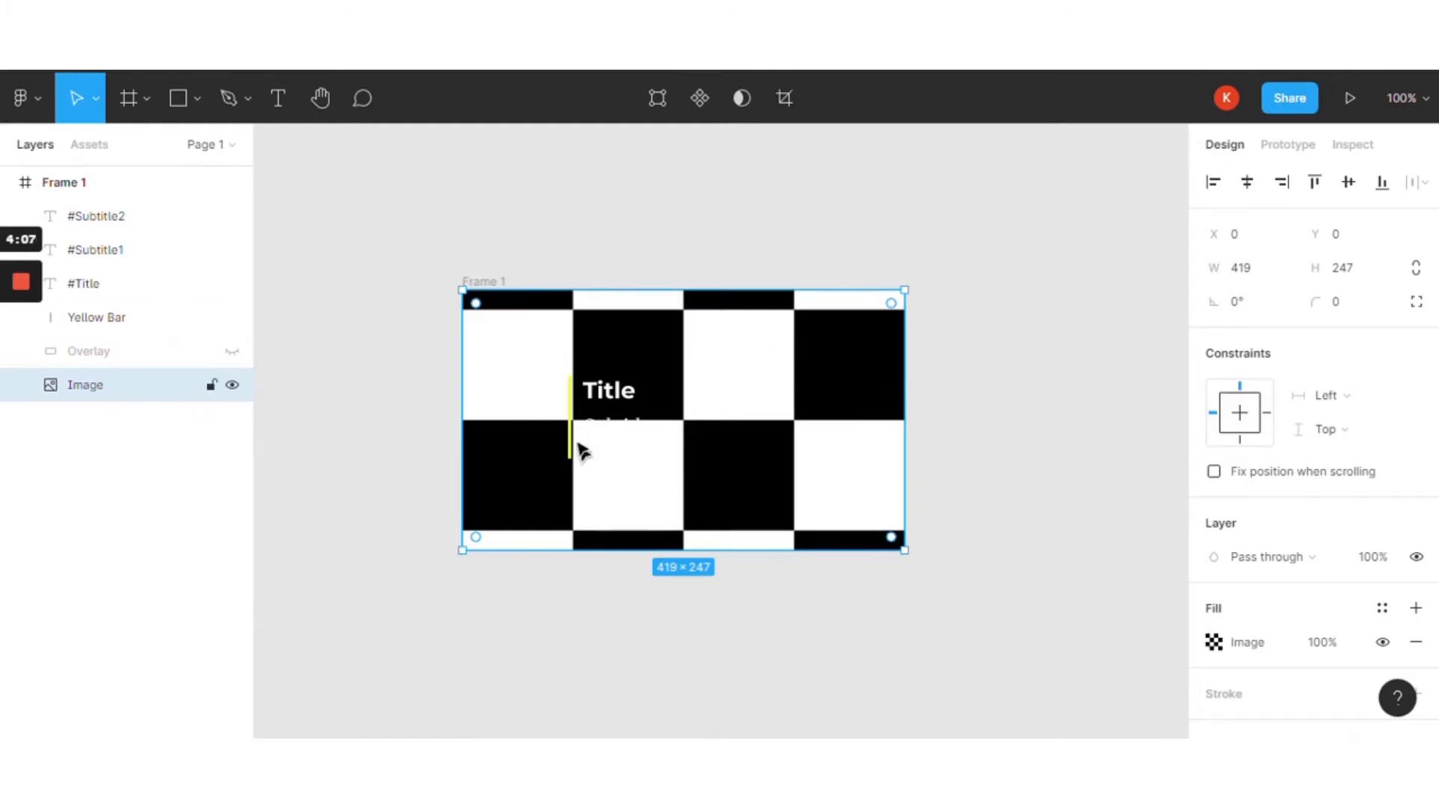
click(232, 352)
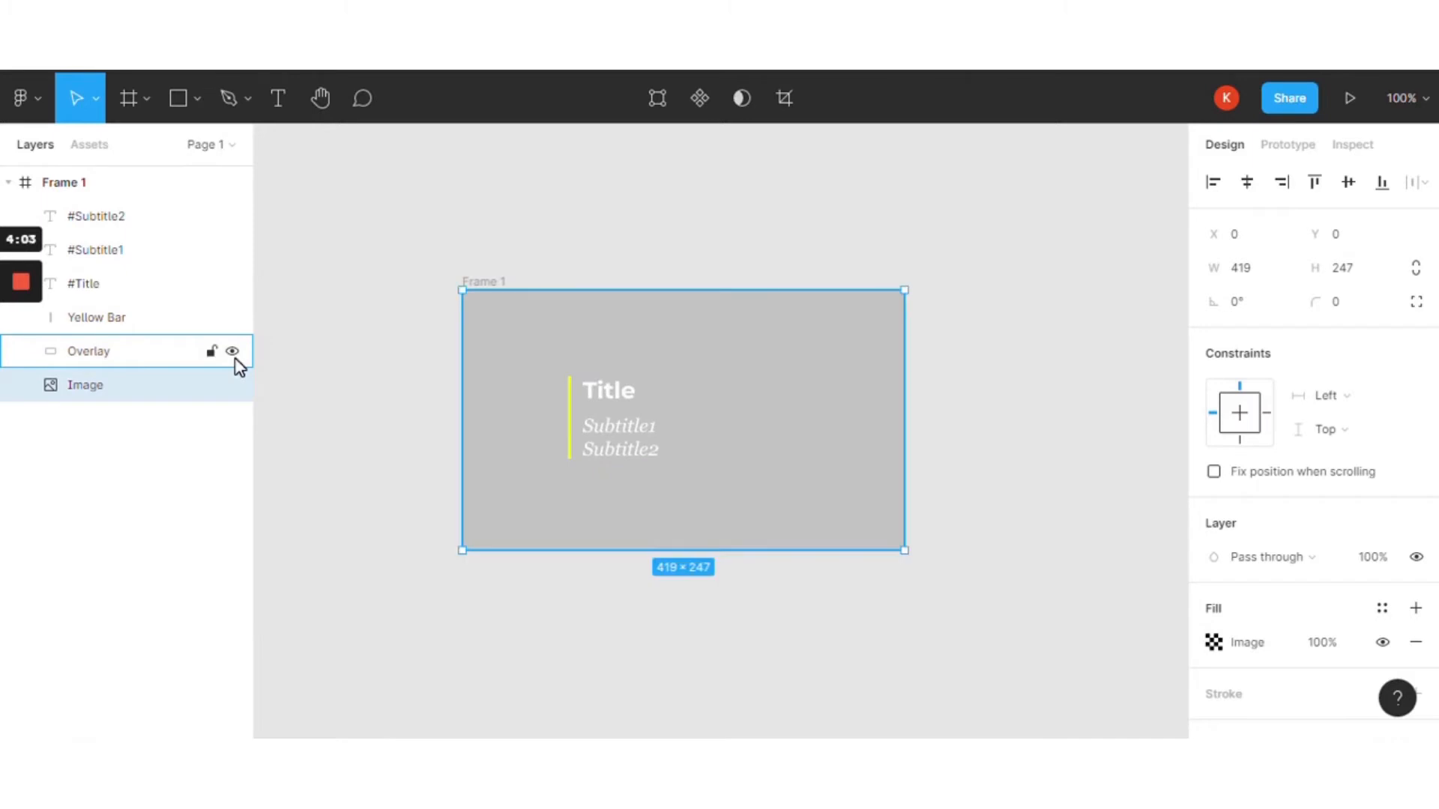
click(232, 351)
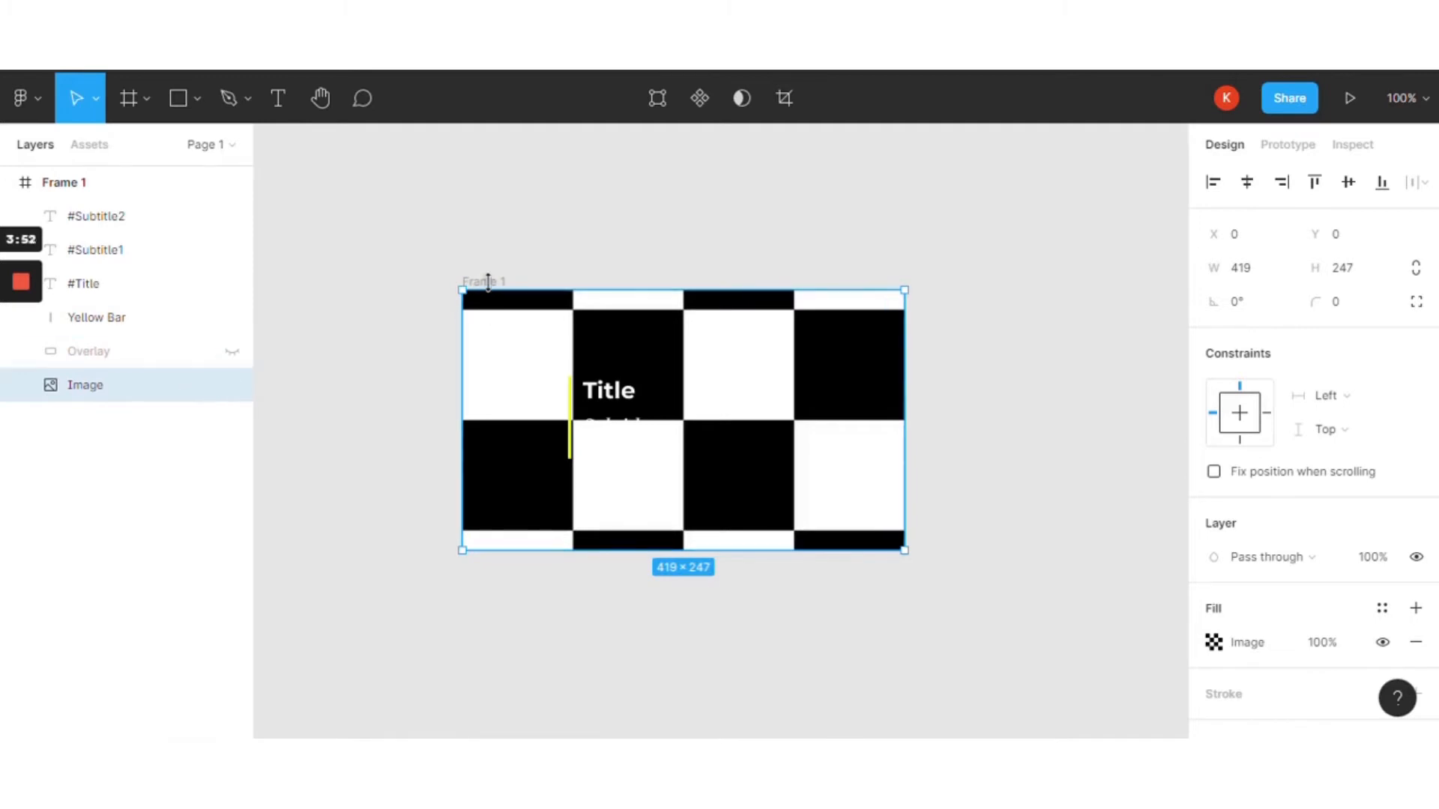
Move Frame 1 left to free canvas space, and open the Unsplash plugin with the Image layer selected
drag(493, 282, 362, 289)
click(288, 416)
click(115, 391)
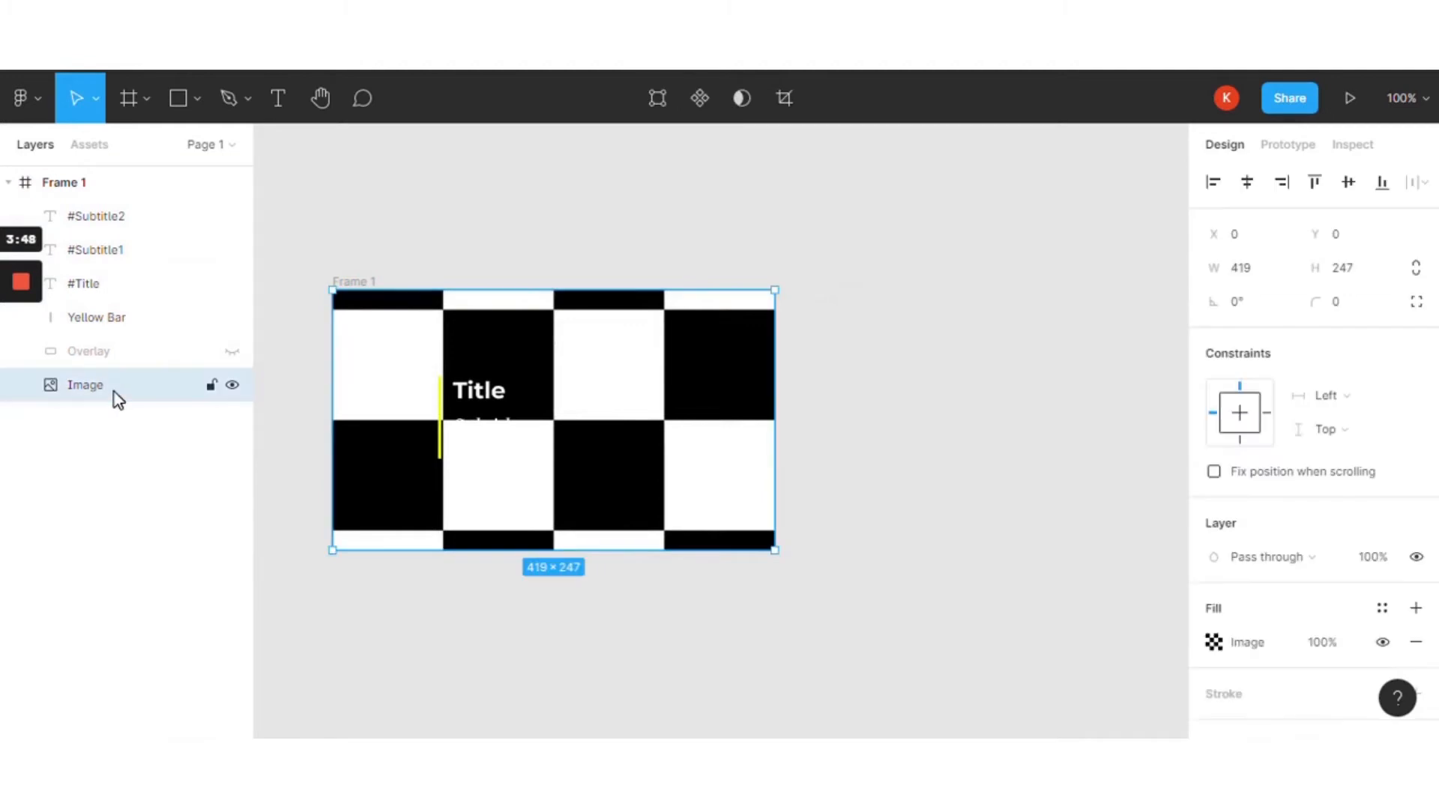
click(38, 93)
mouse_move(96, 431)
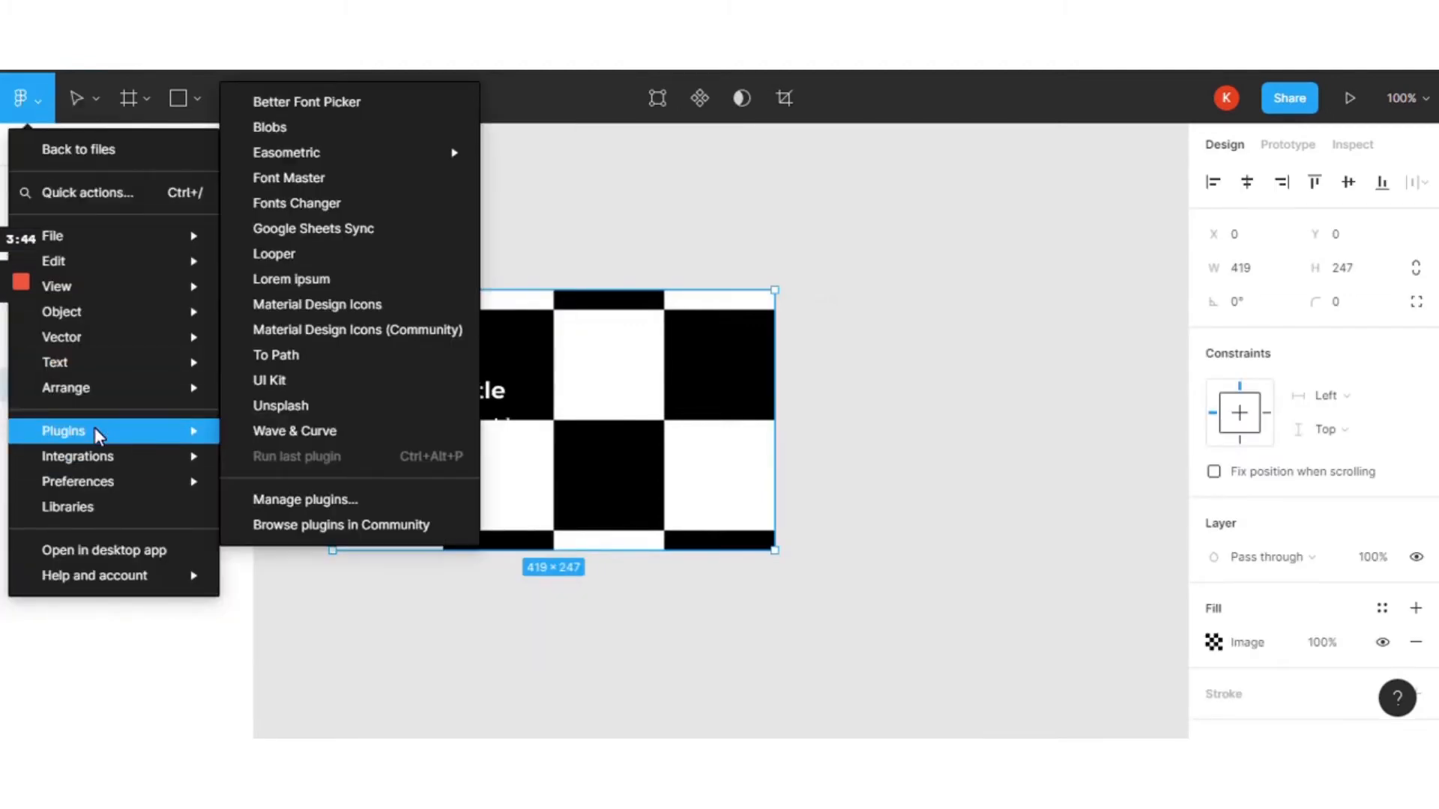
click(342, 406)
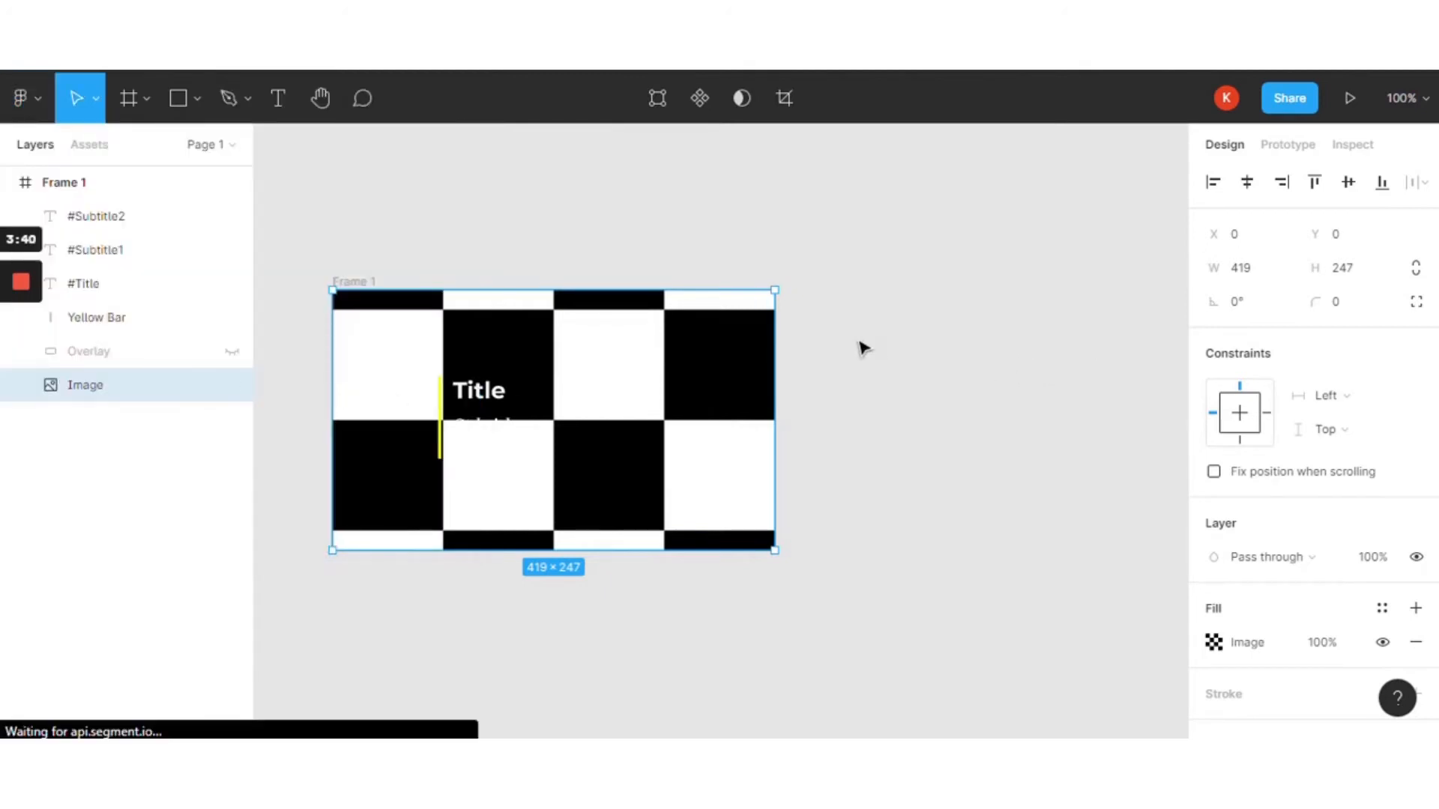
drag(1103, 112, 1015, 79)
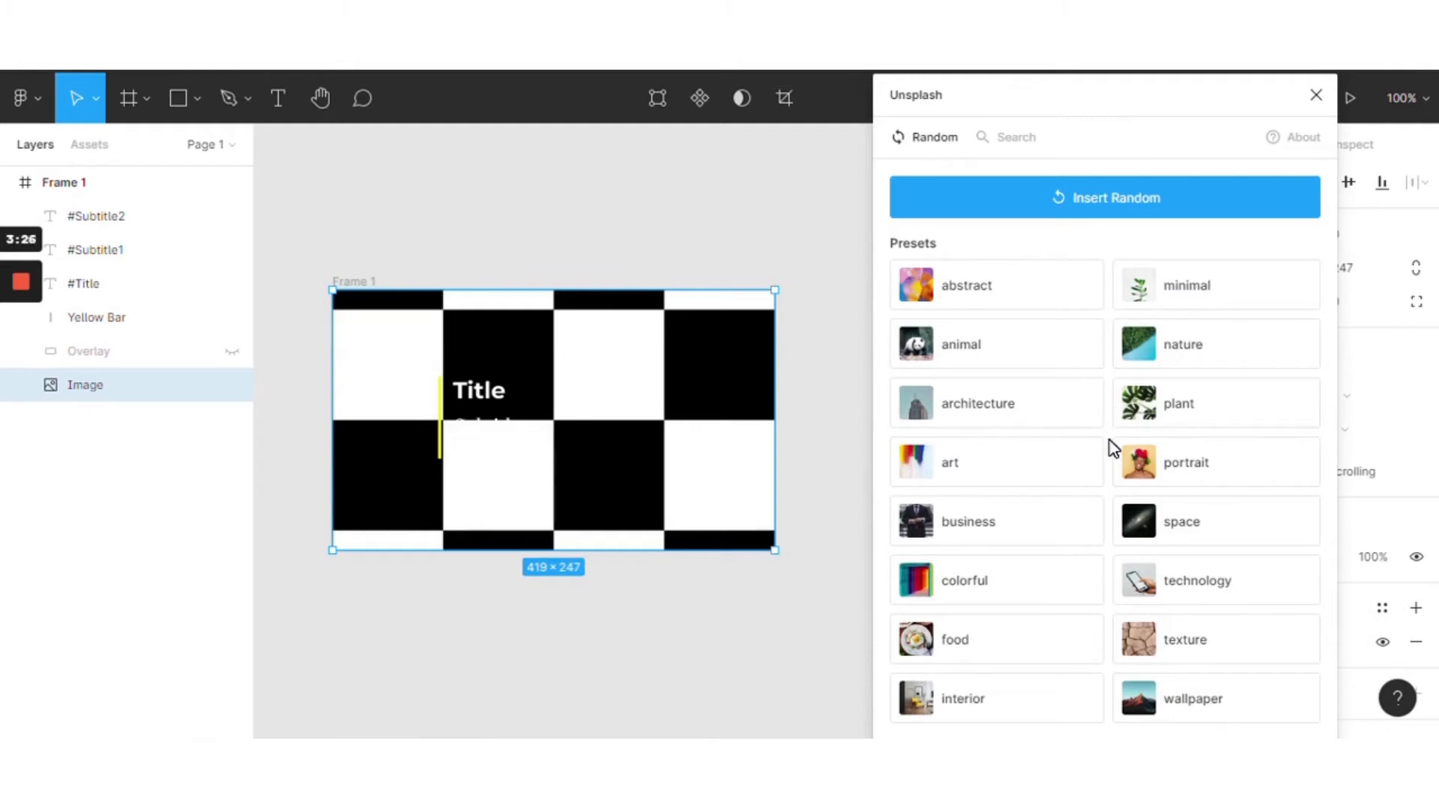
Fill the Image layer with random photos from the Unsplash nature preset, trying several in a row
click(1201, 353)
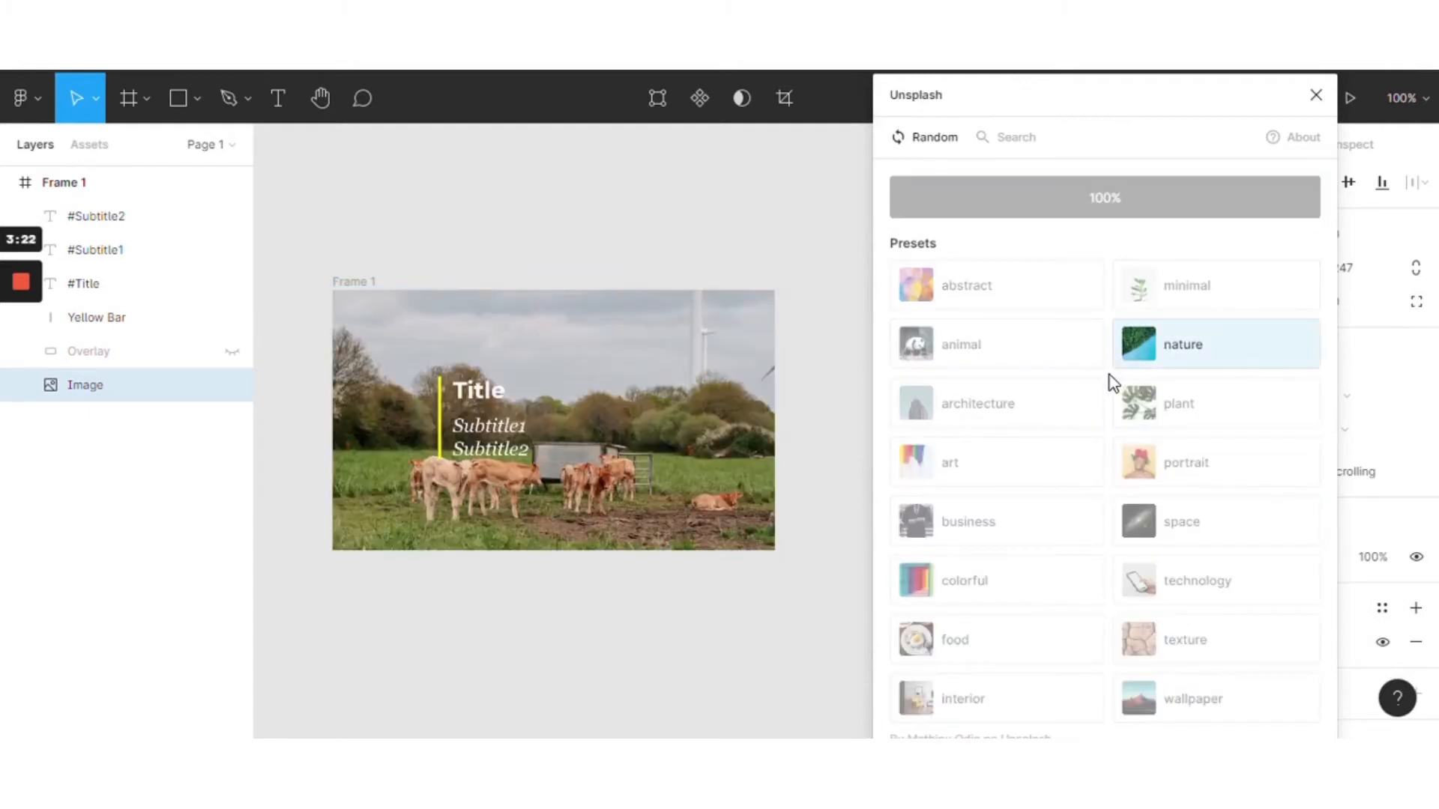
click(1194, 345)
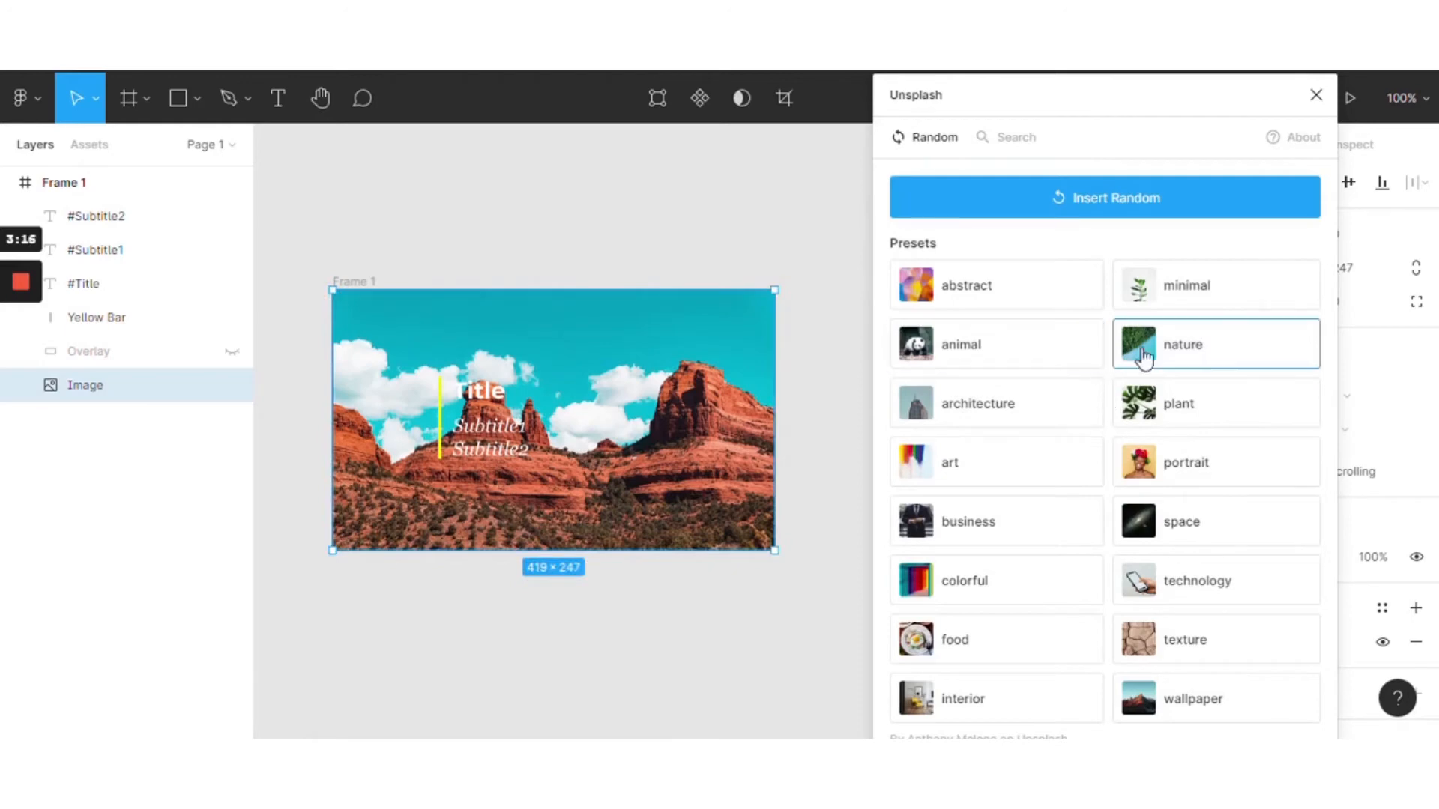
click(1185, 354)
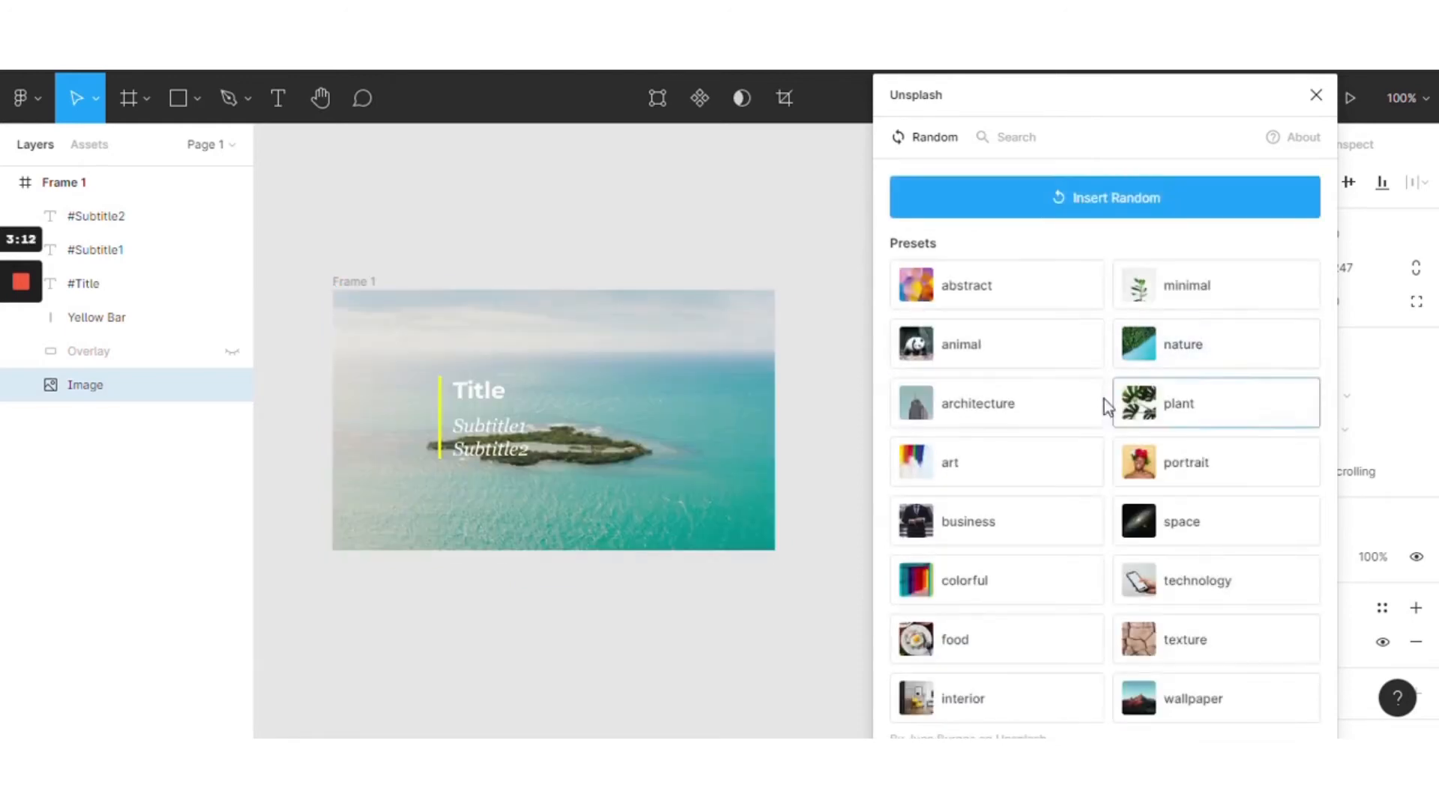
click(1185, 347)
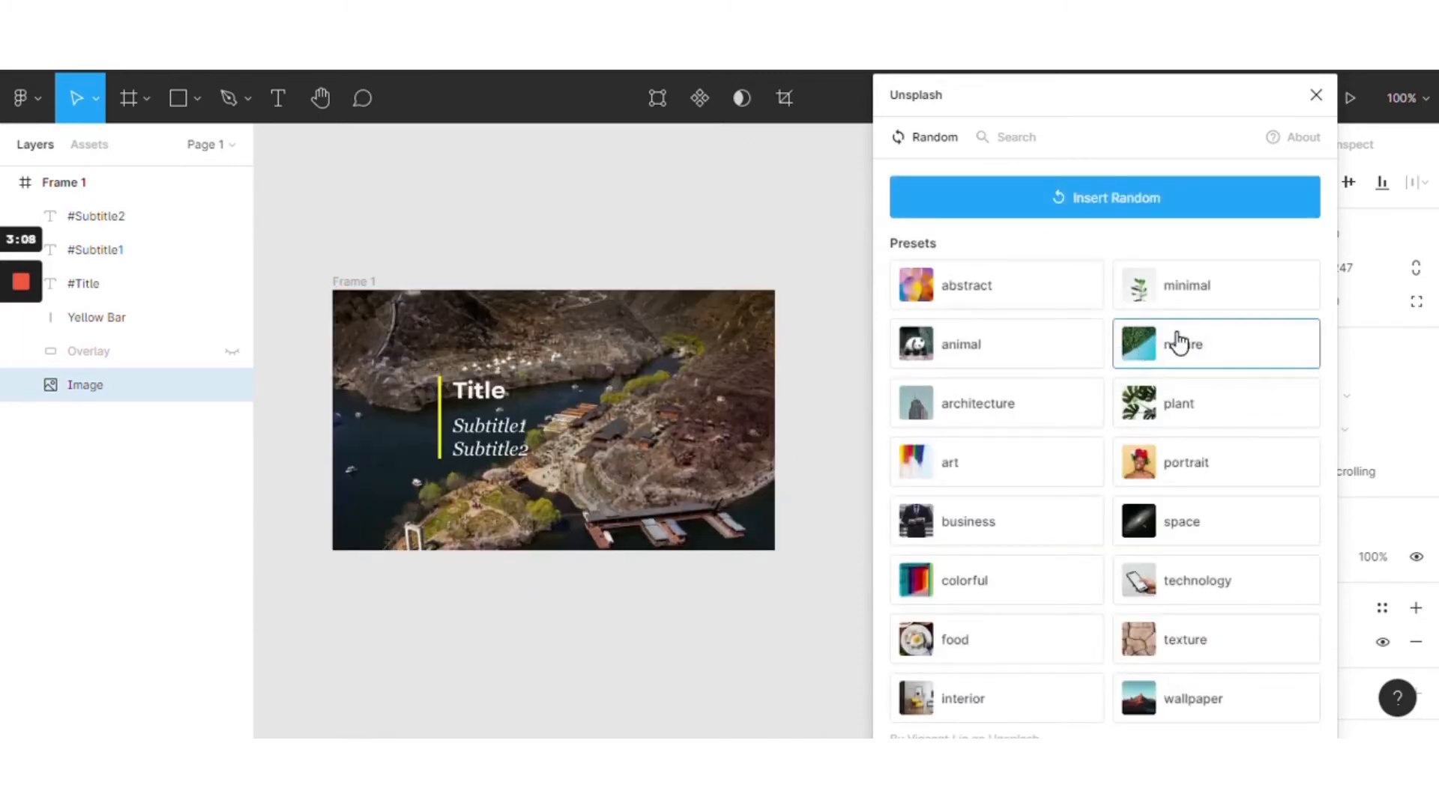
click(1179, 338)
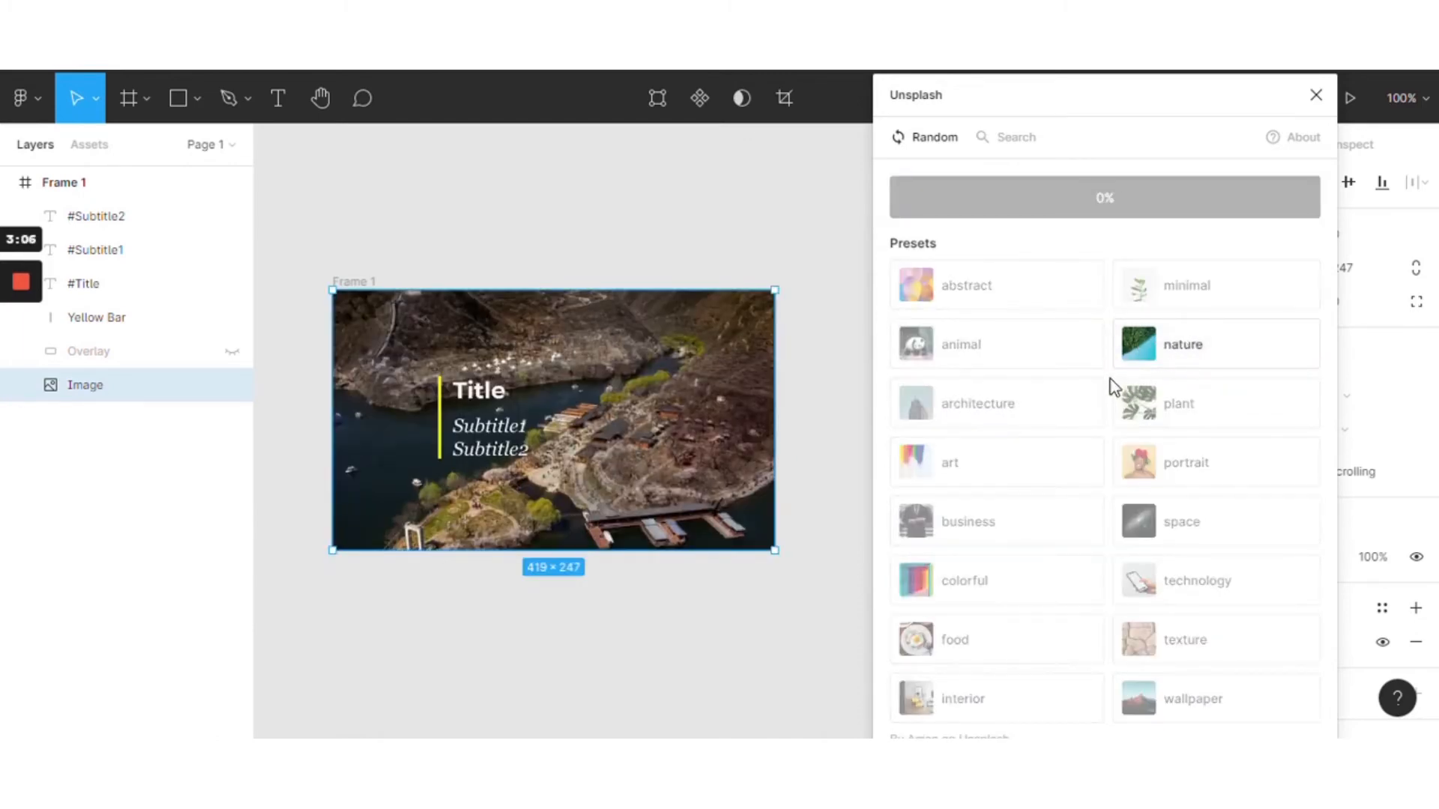
click(1124, 341)
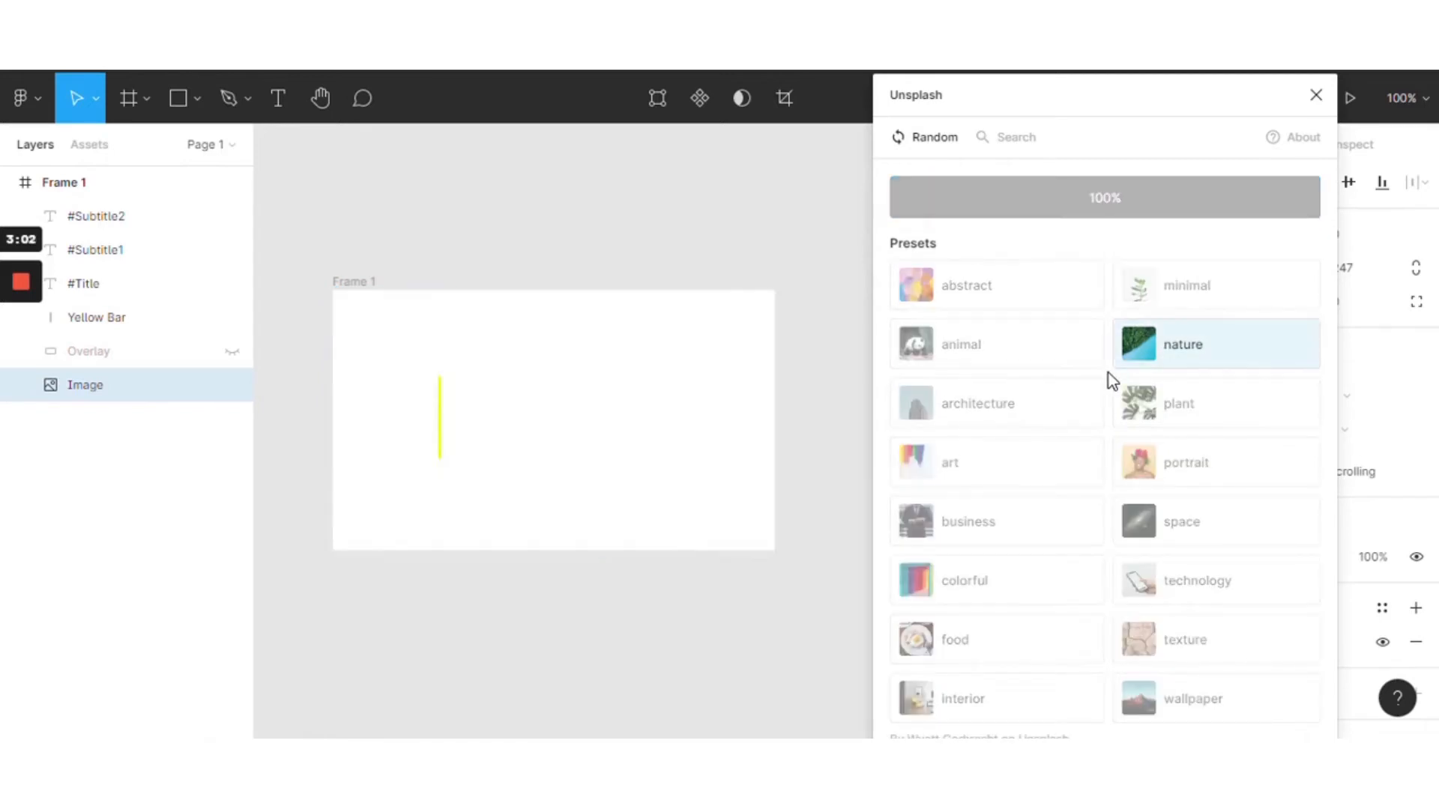
click(1178, 351)
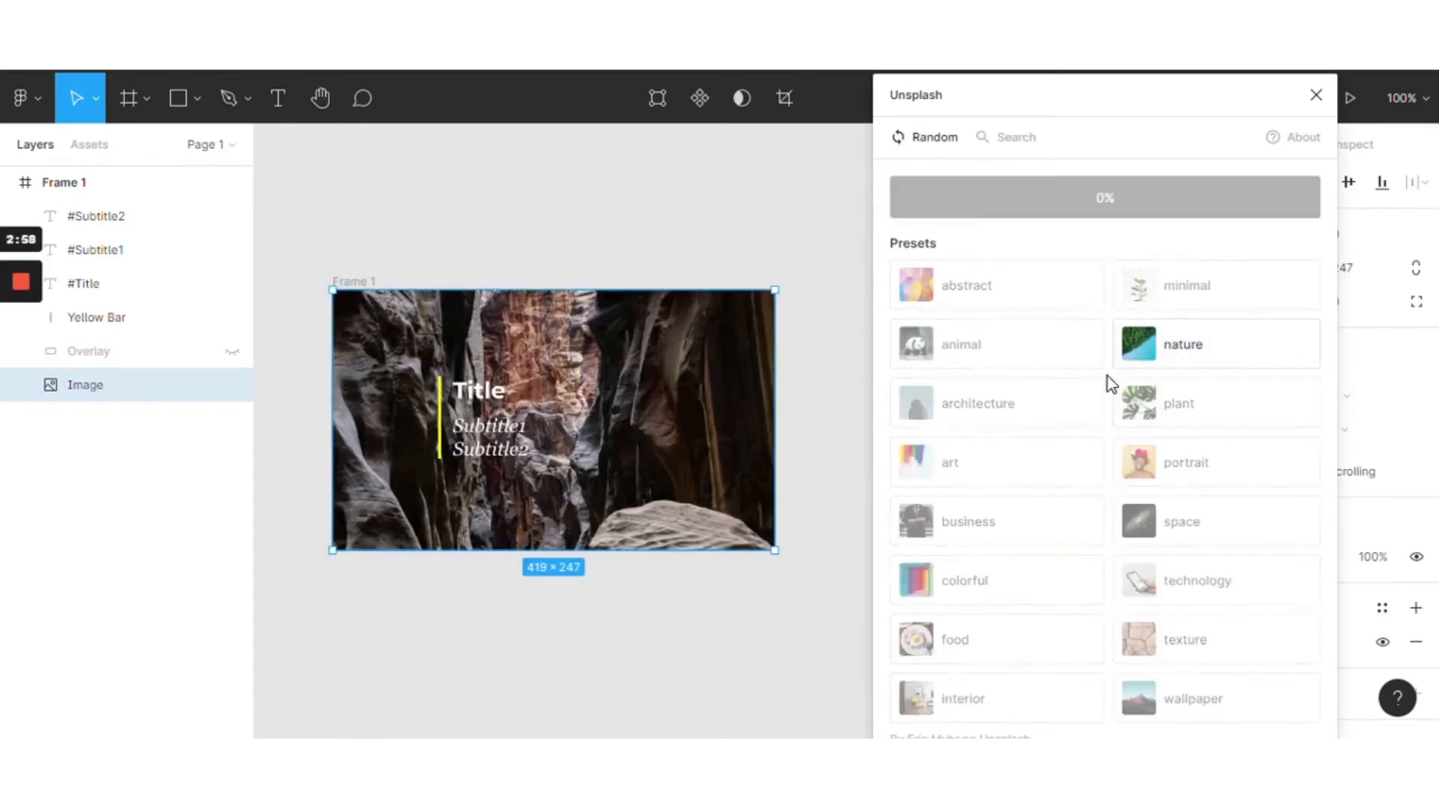
click(1108, 383)
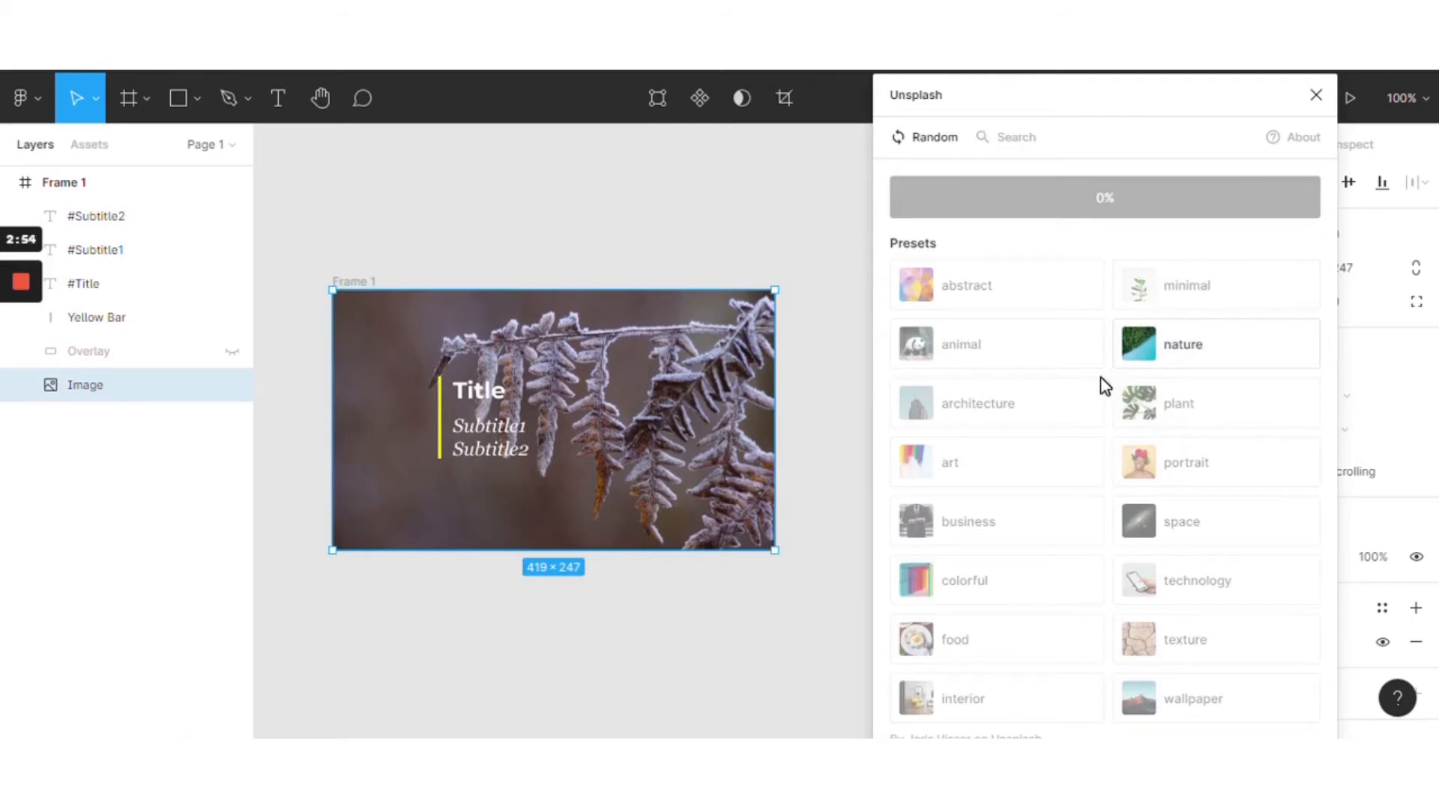
click(1160, 363)
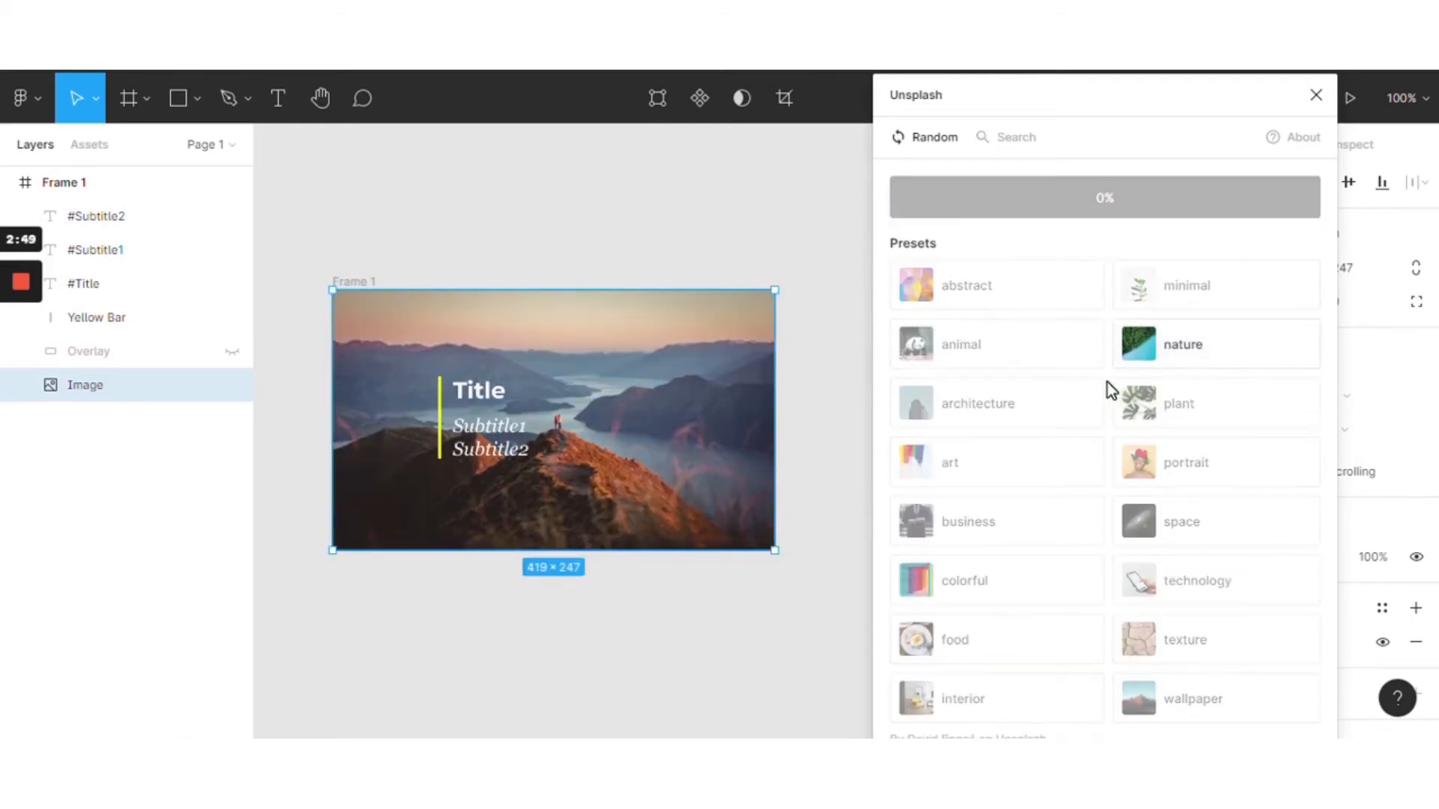
click(1118, 375)
click(1154, 351)
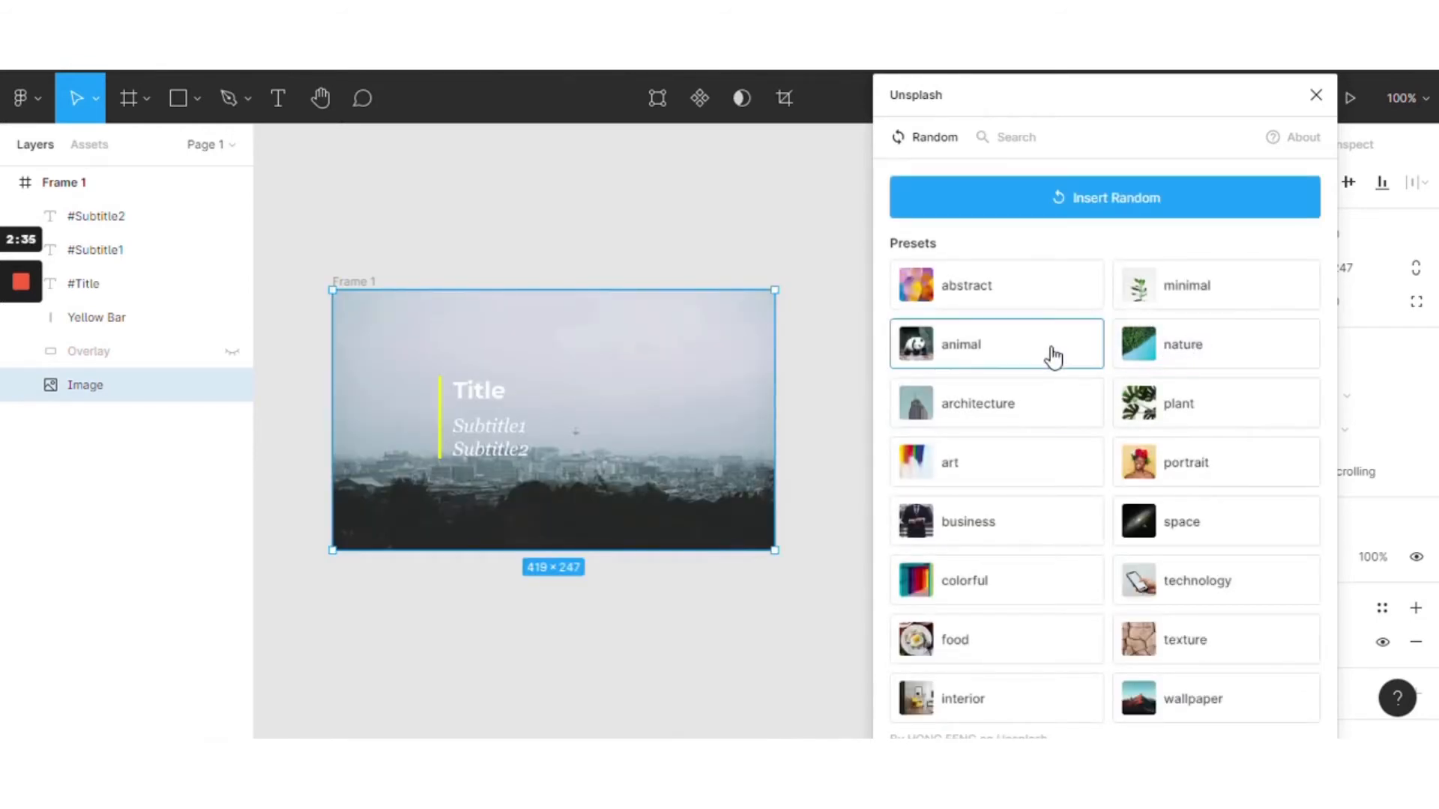
Replace the Image layer's photo with random ones from the Unsplash animal preset, trying three
click(975, 363)
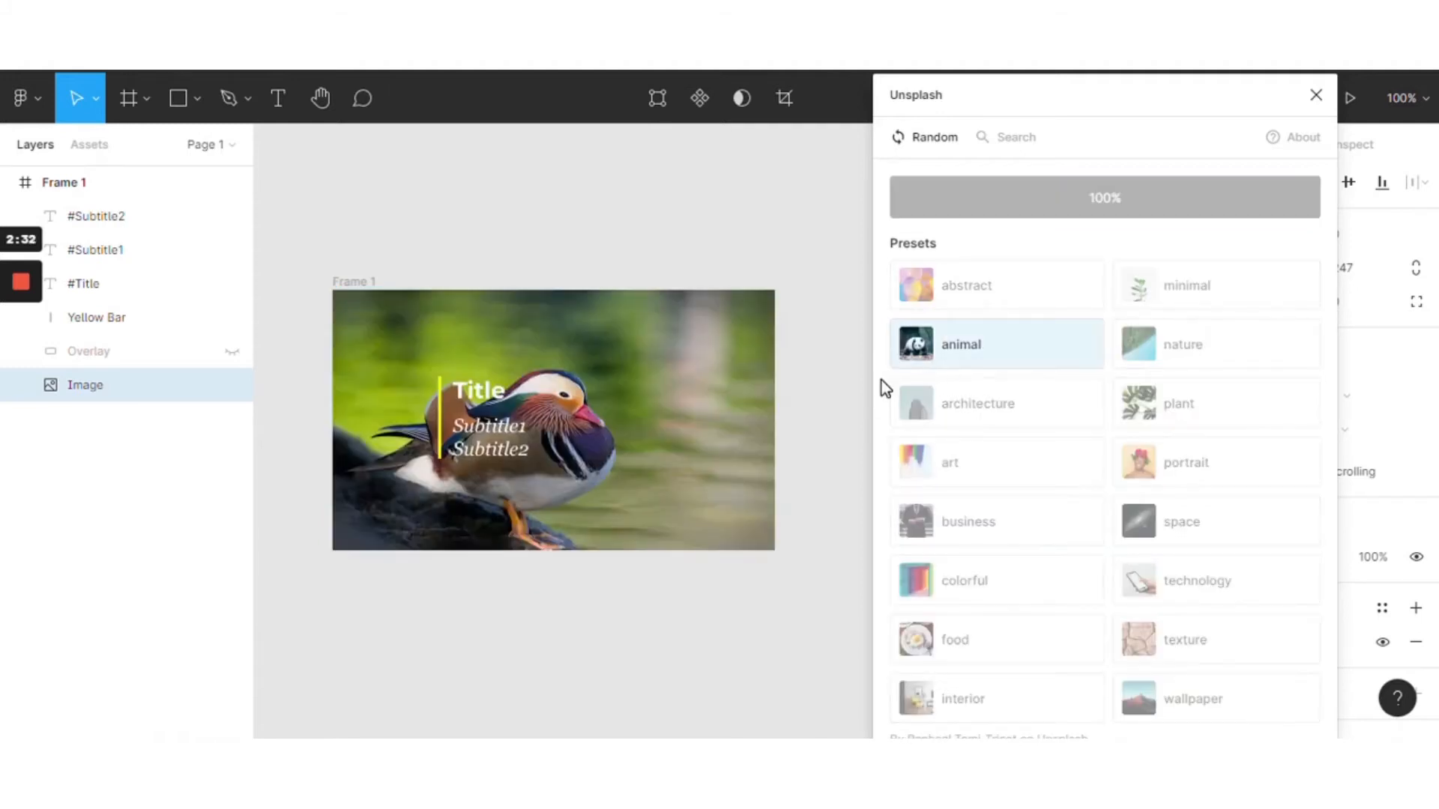
click(962, 353)
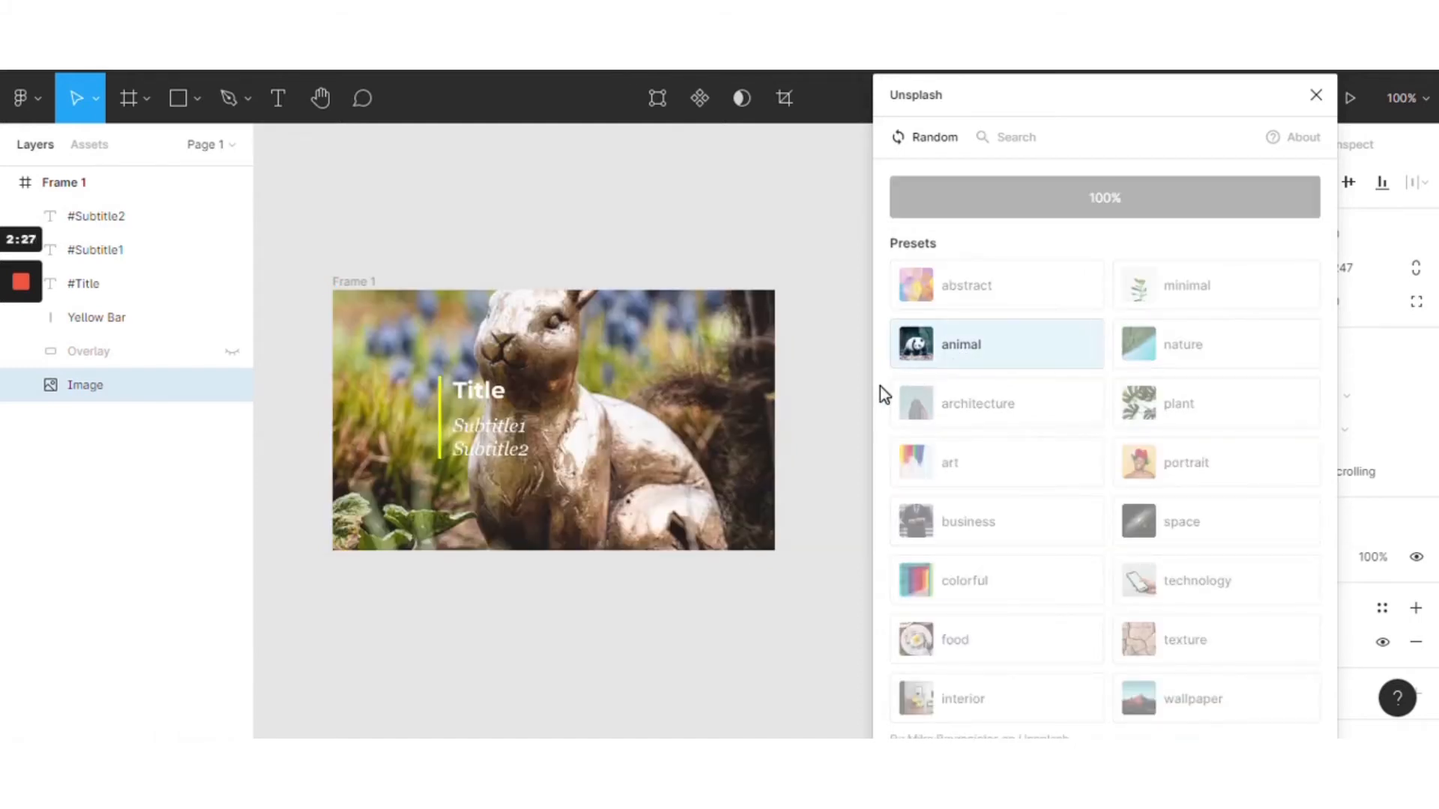
click(950, 351)
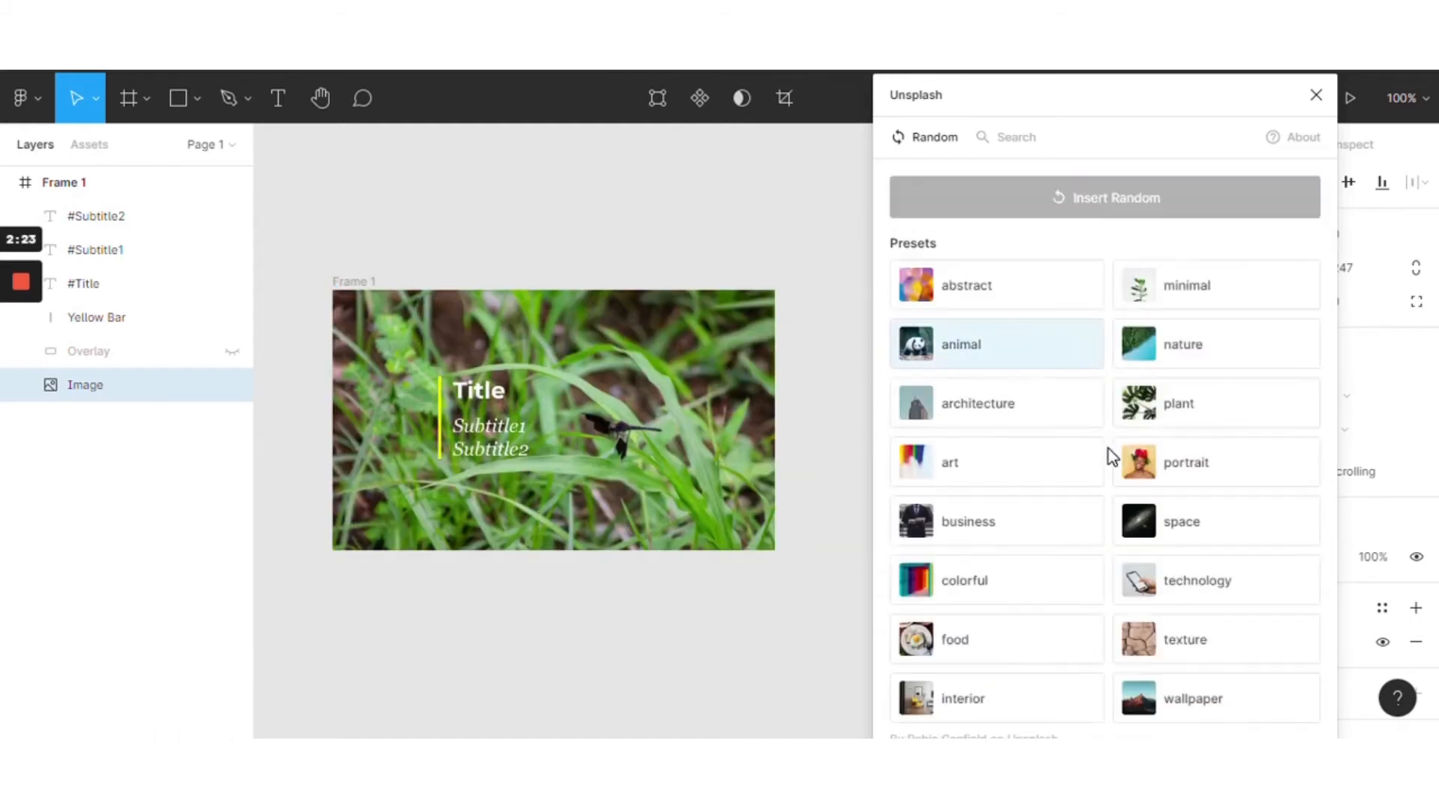
Insert further random animal-preset photos into the Image layer, ending on the black-and-white cat in a doorway
click(978, 350)
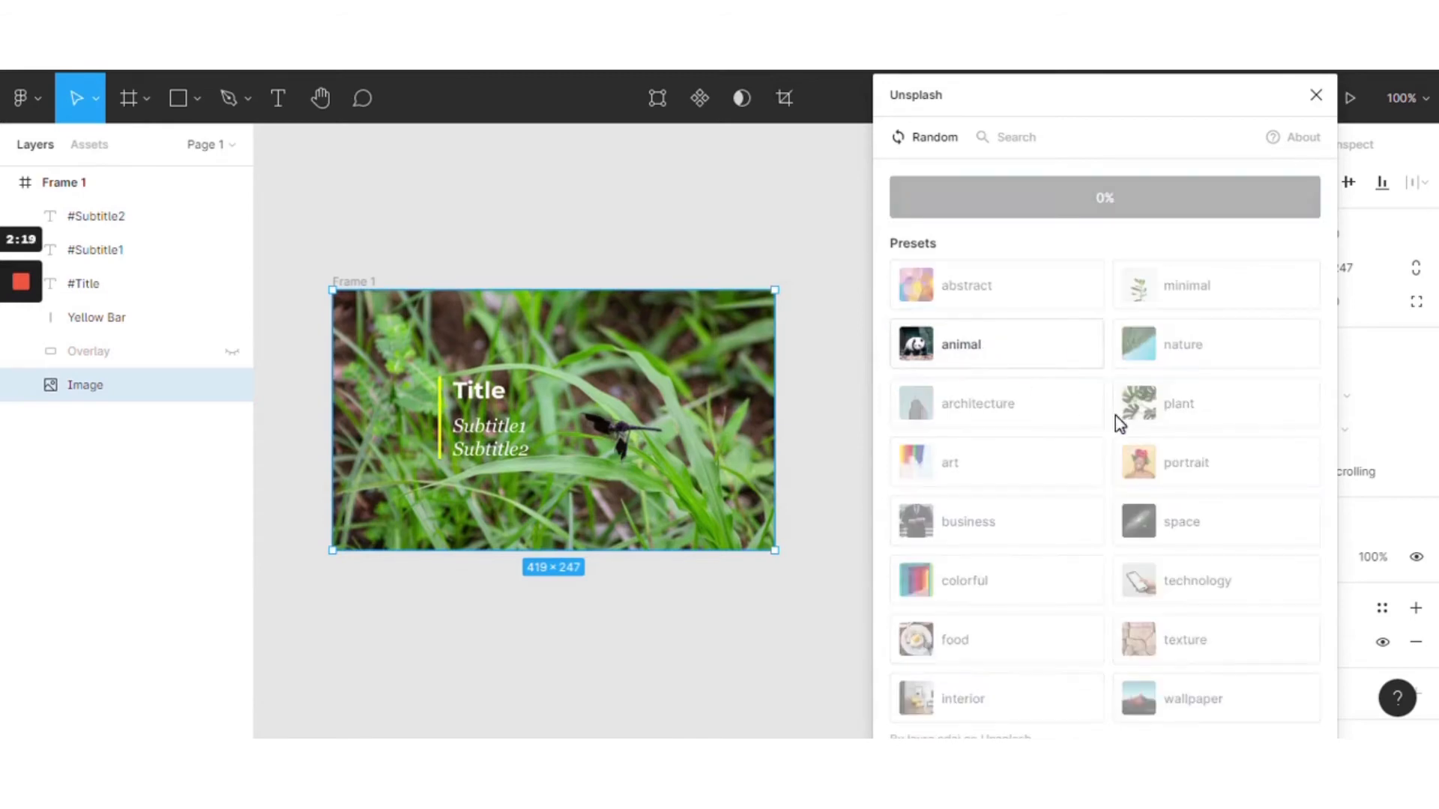
click(1014, 347)
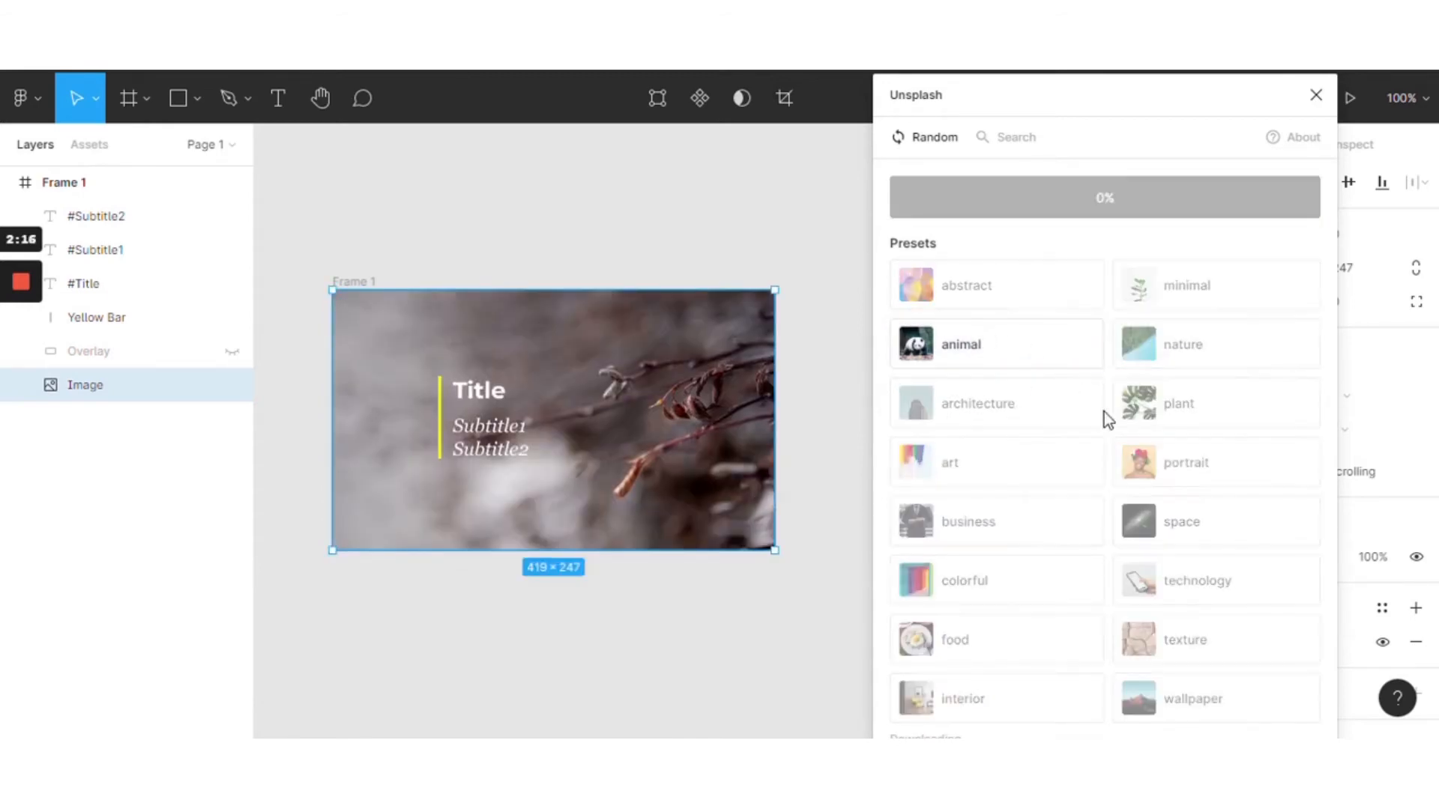
click(986, 358)
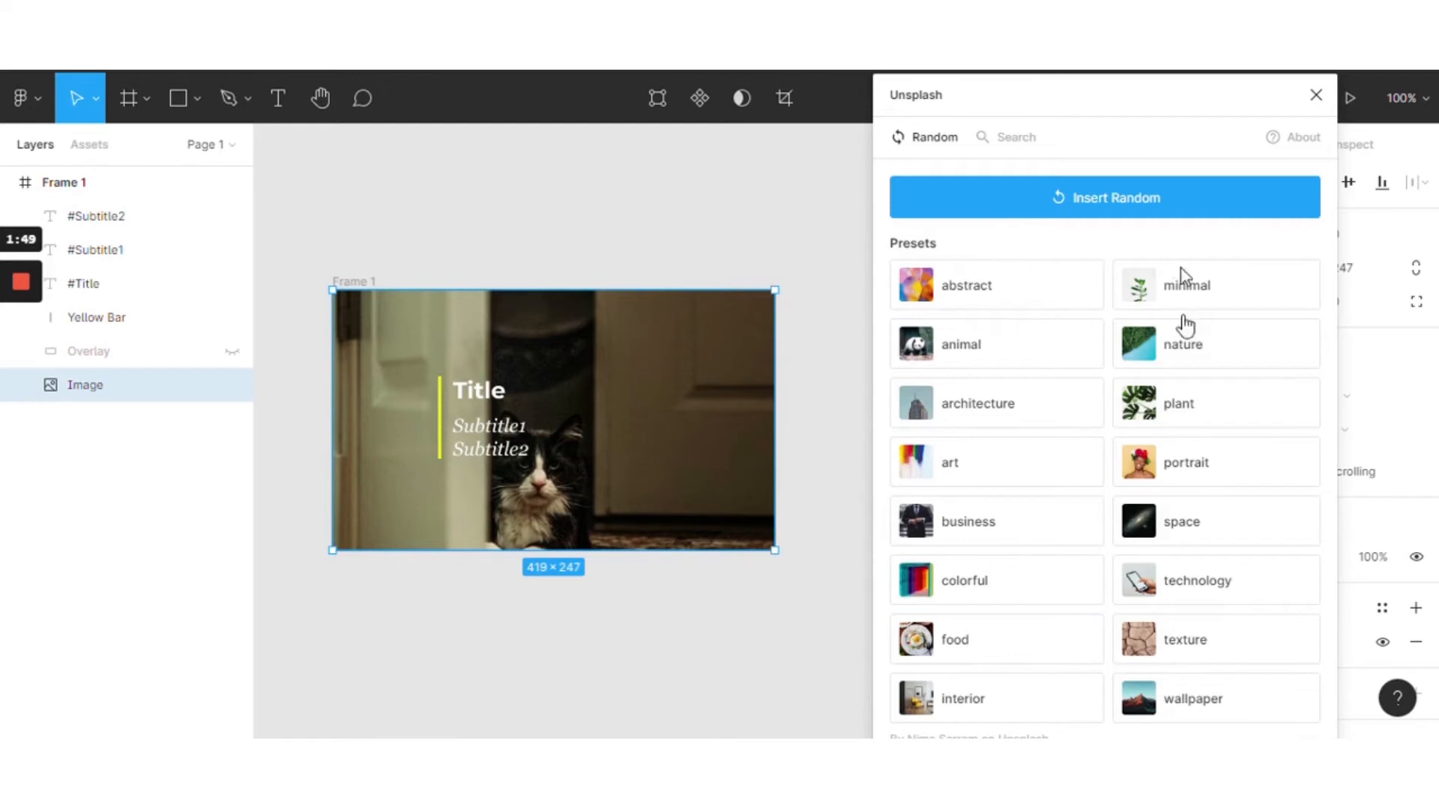
Browse Unsplash's space photos in the plugin's search, and close the plugin without inserting any of them
click(1016, 139)
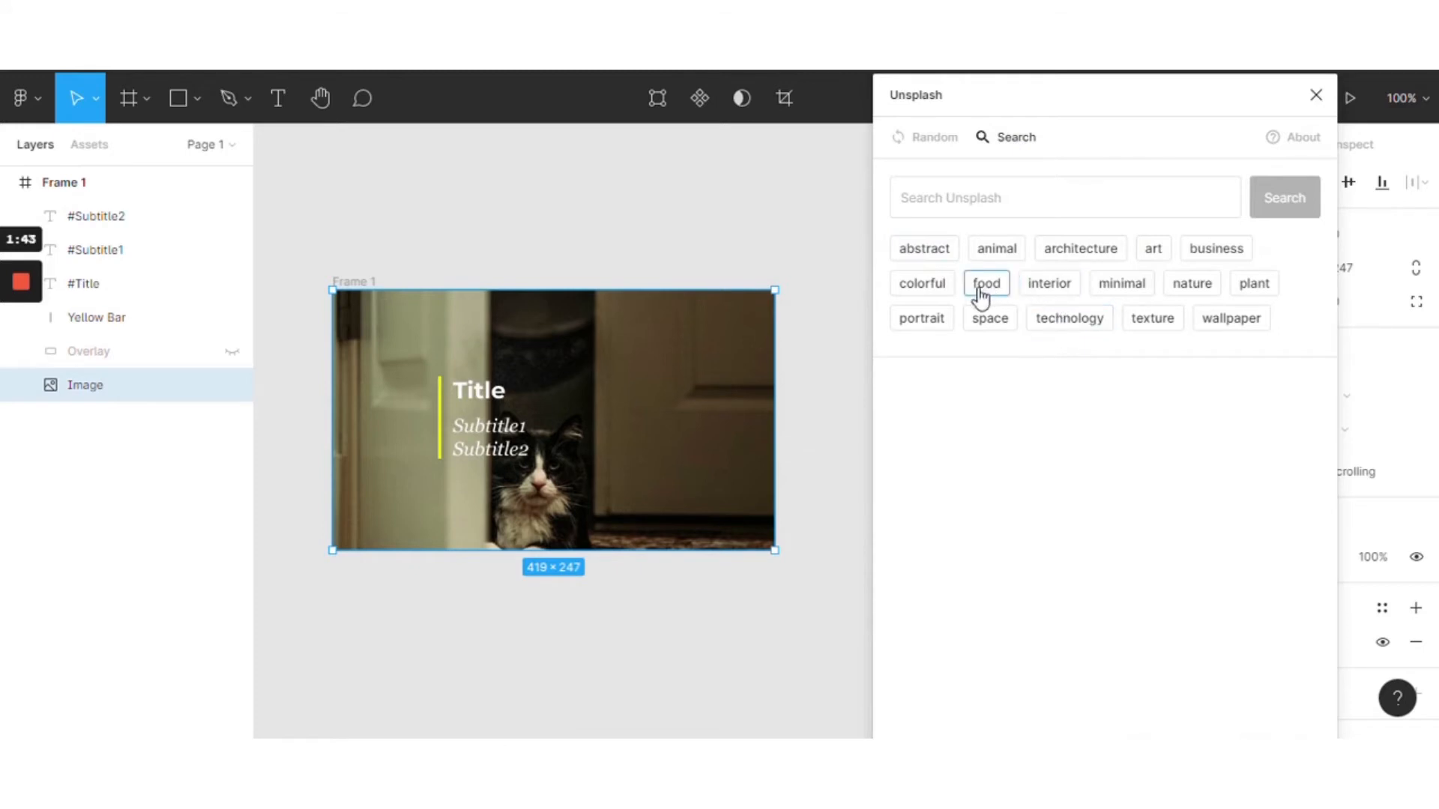
click(1000, 322)
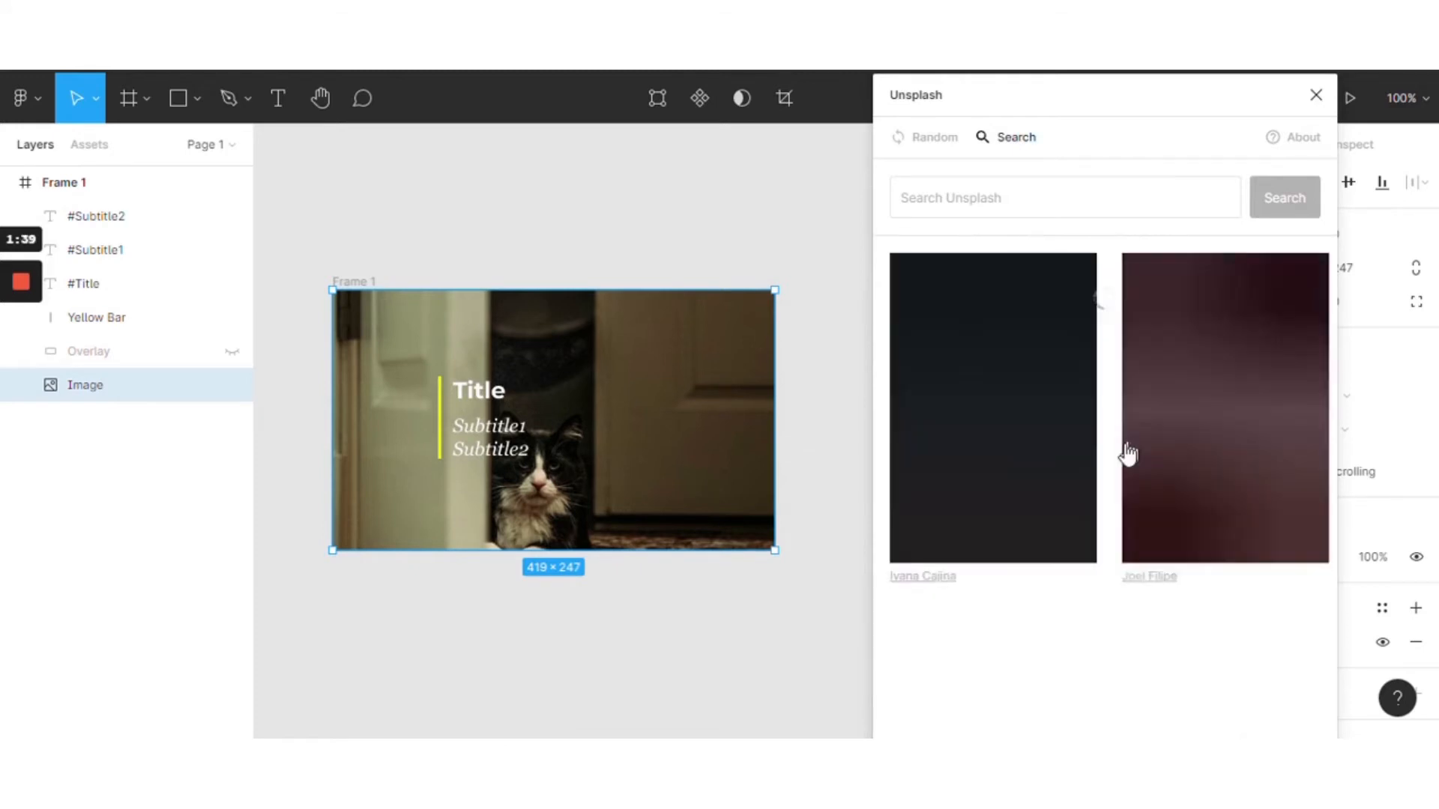
scroll(1102, 473, down, 2)
scroll(1102, 473, down, 10)
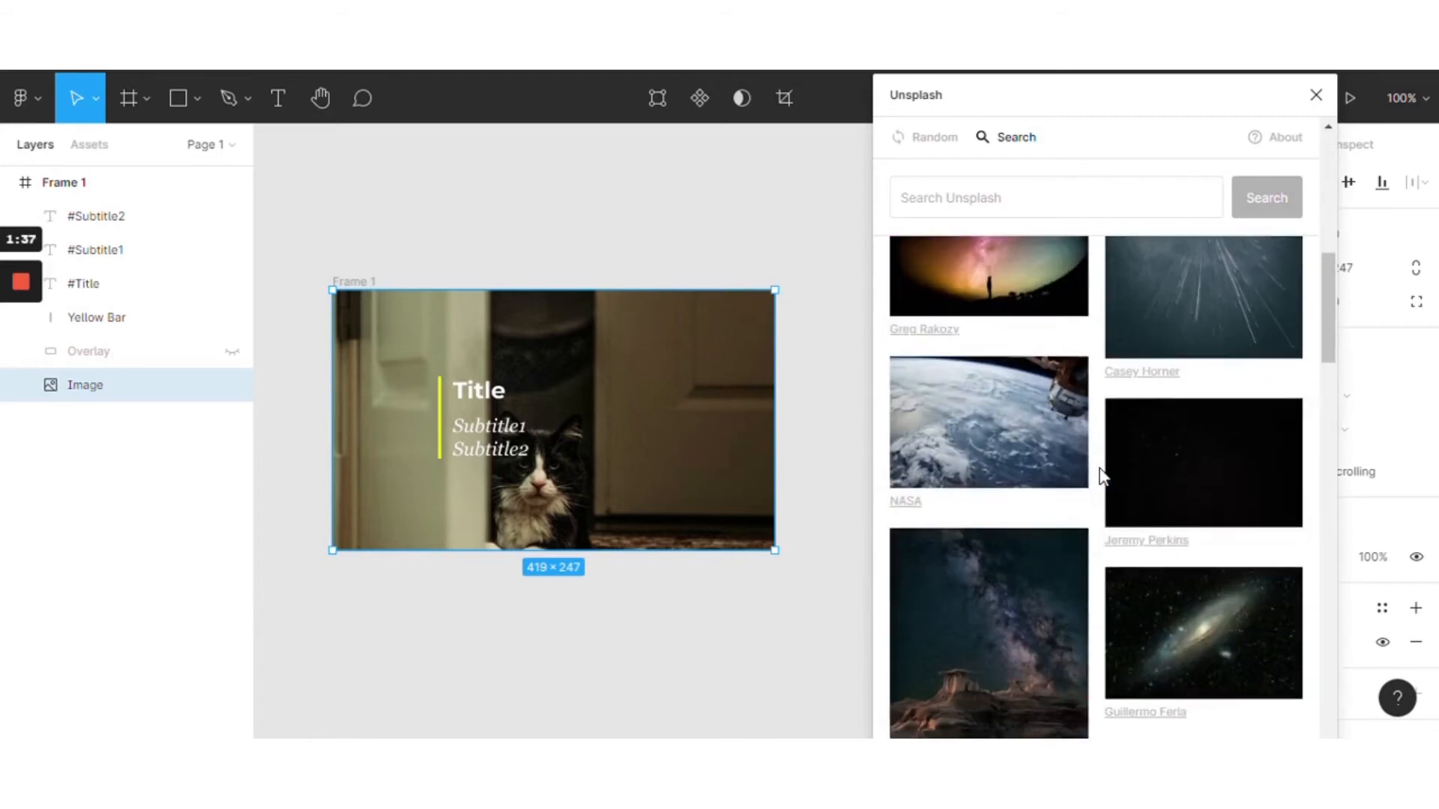
scroll(982, 464, down, 3)
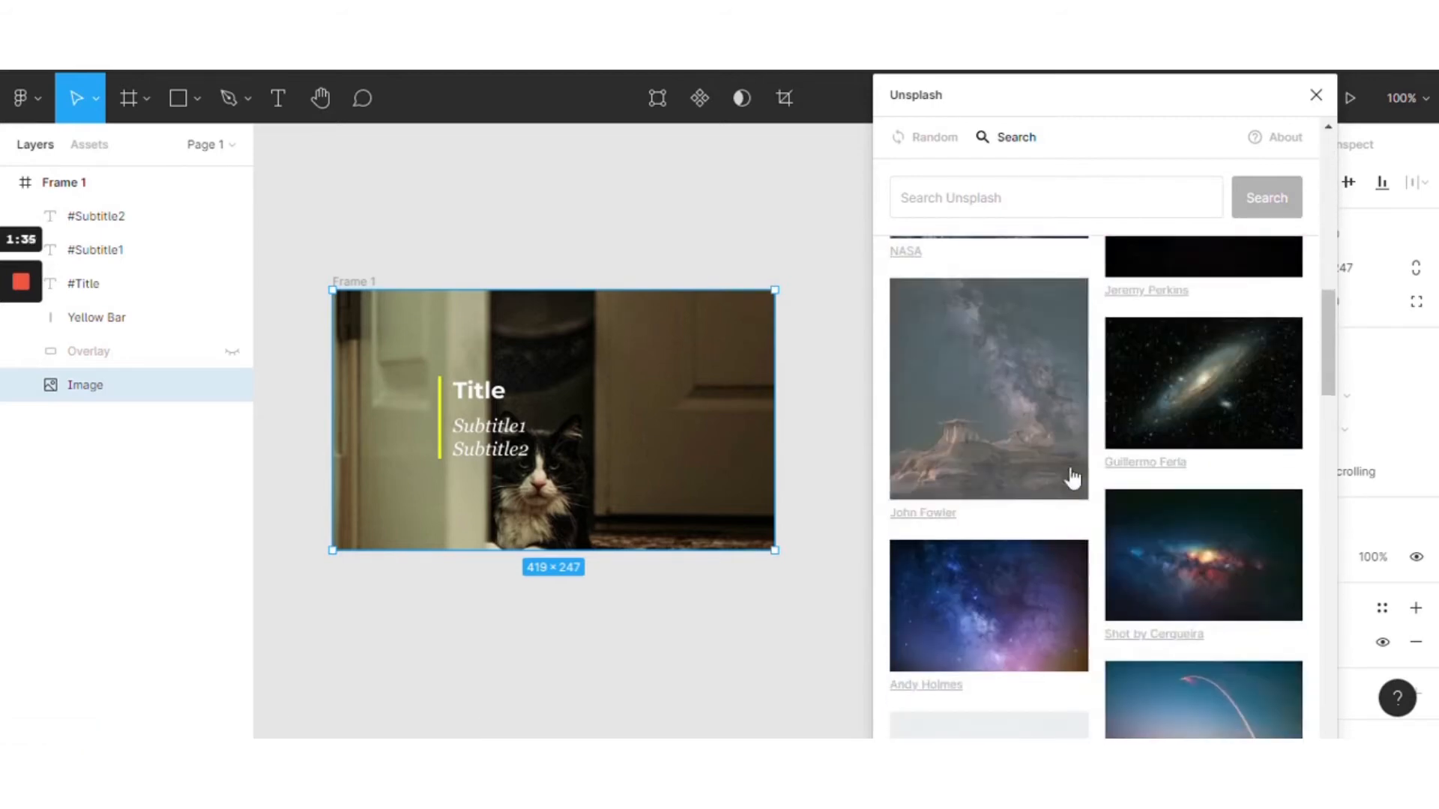
scroll(1089, 534, down, 3)
scroll(1090, 517, up, 6)
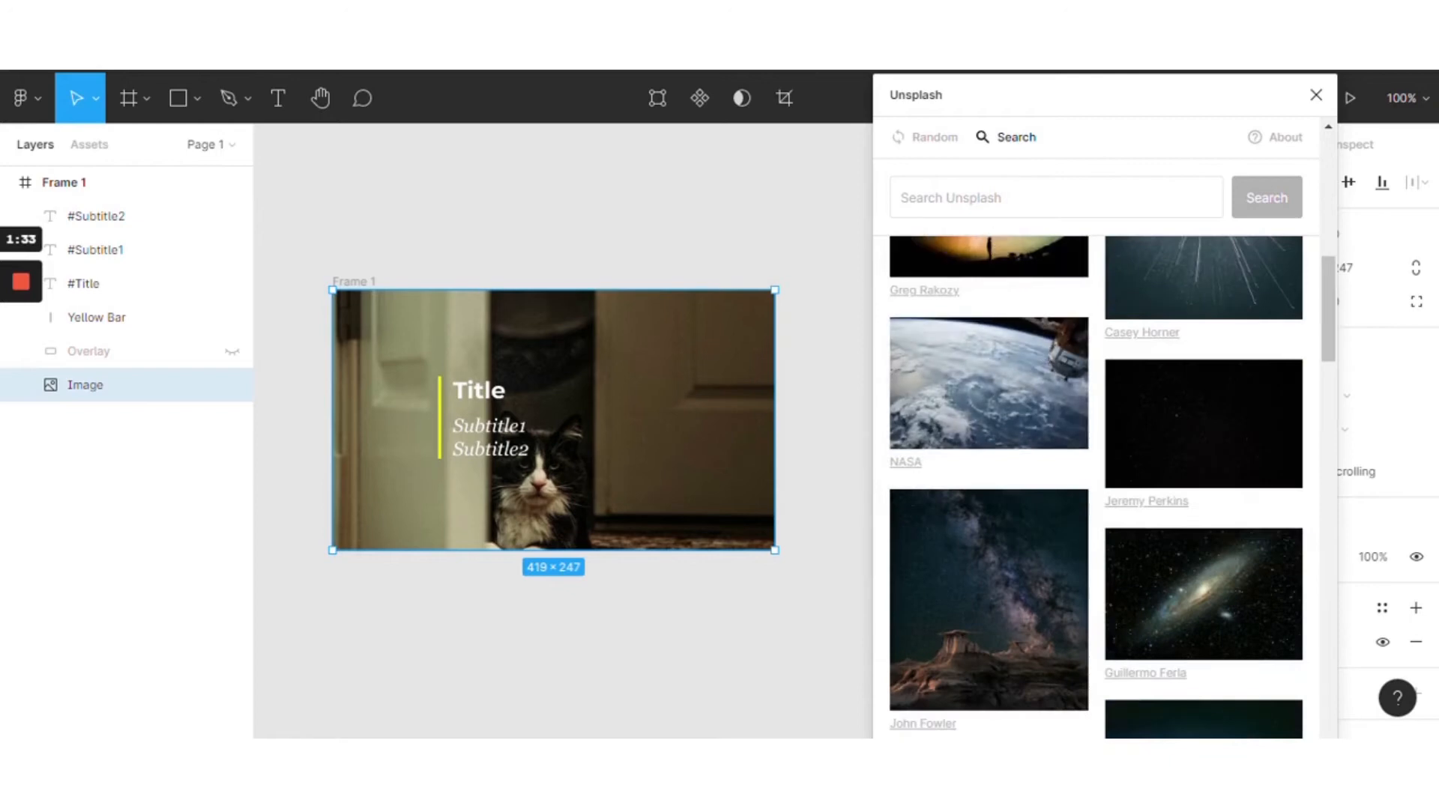
scroll(1049, 337, up, 10)
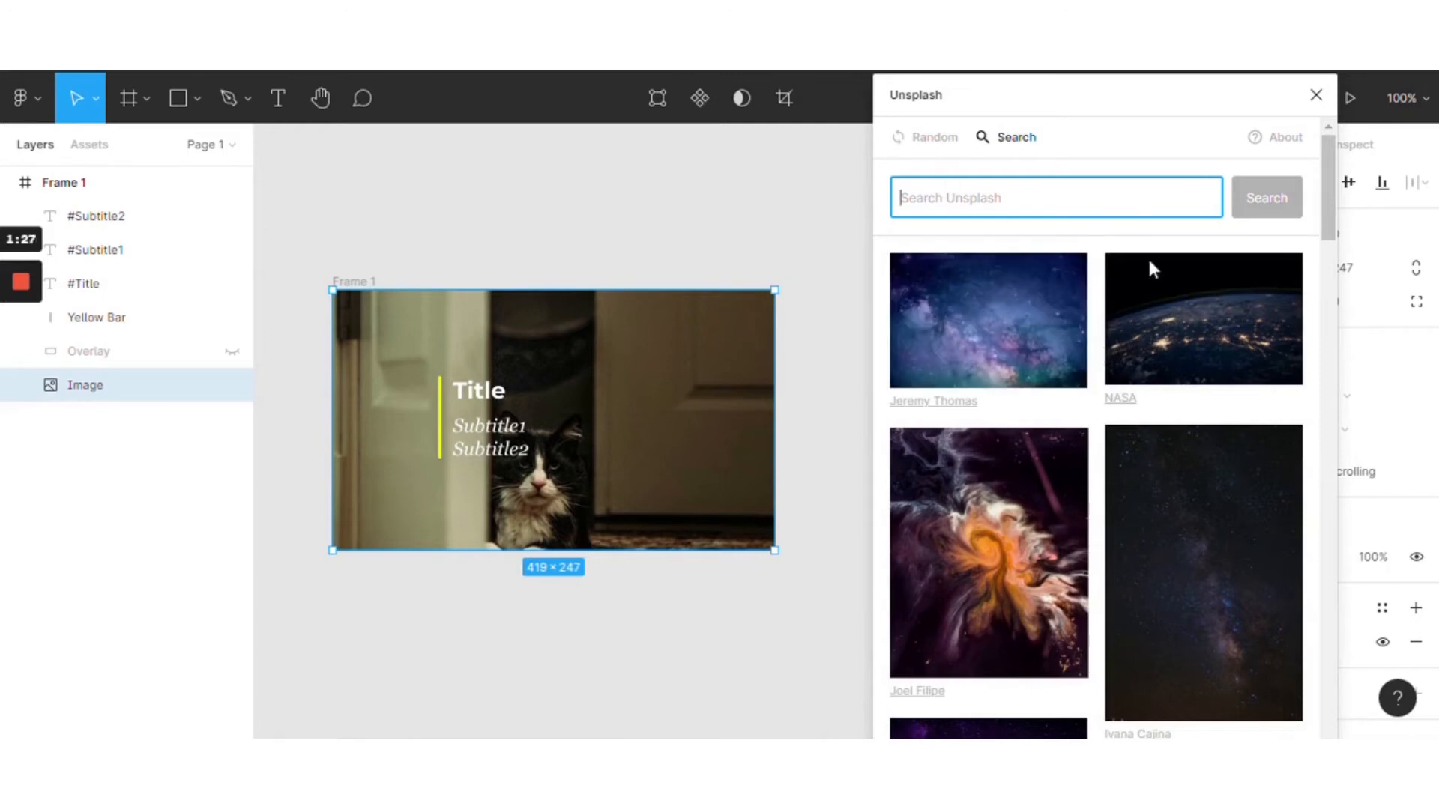
click(1316, 97)
click(915, 366)
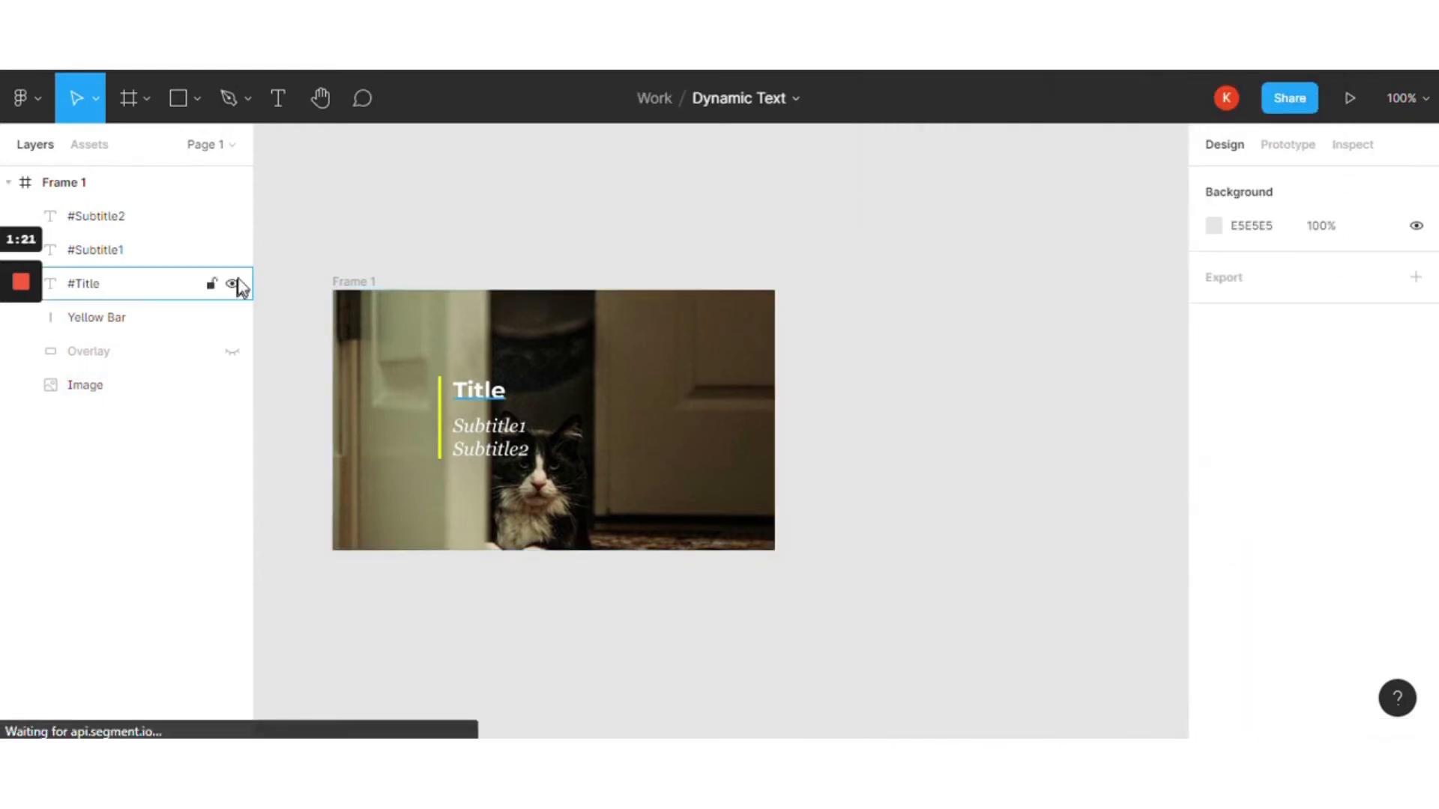
Move Frame 1 back toward the middle of the canvas and clear the selection
drag(349, 290, 524, 286)
click(398, 299)
click(632, 344)
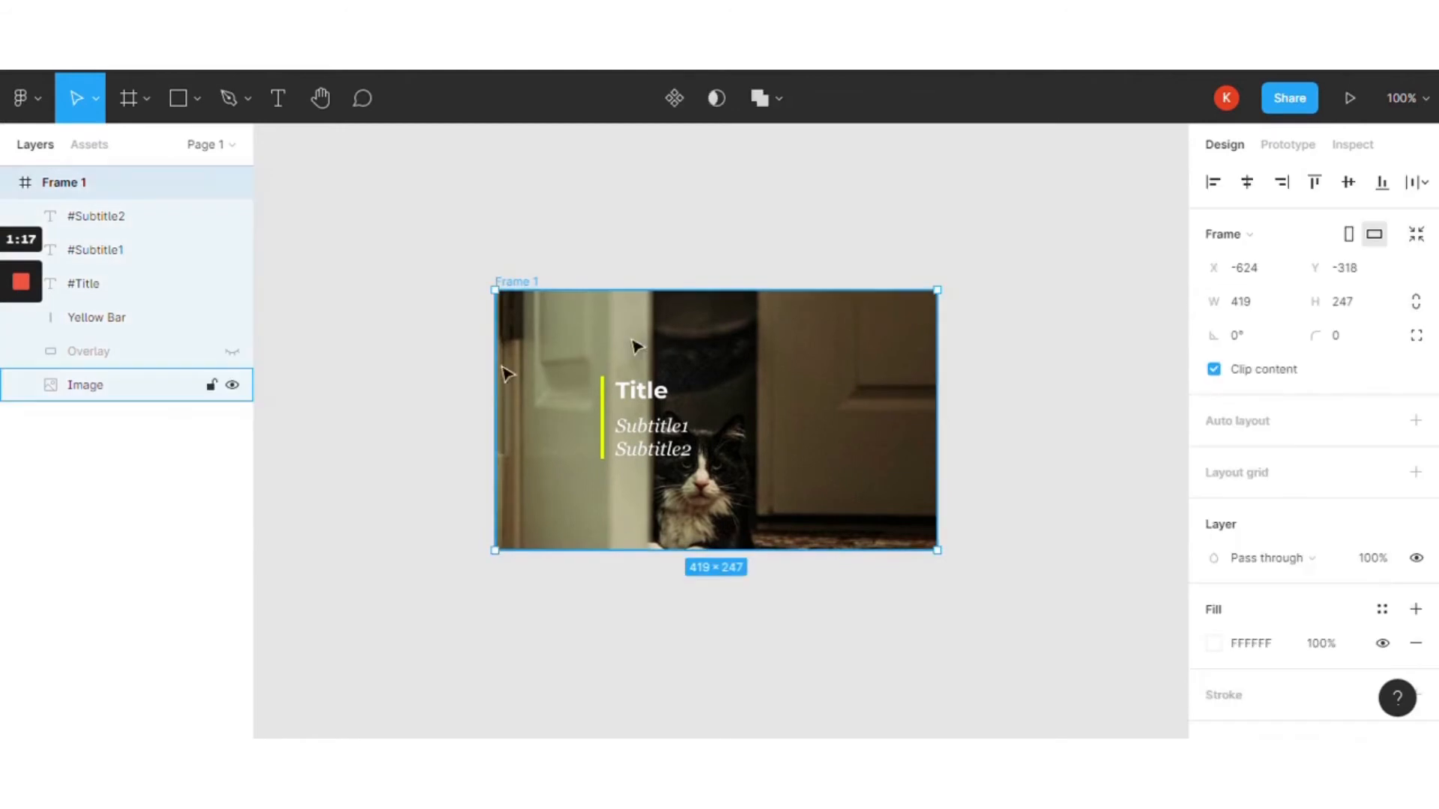
click(397, 392)
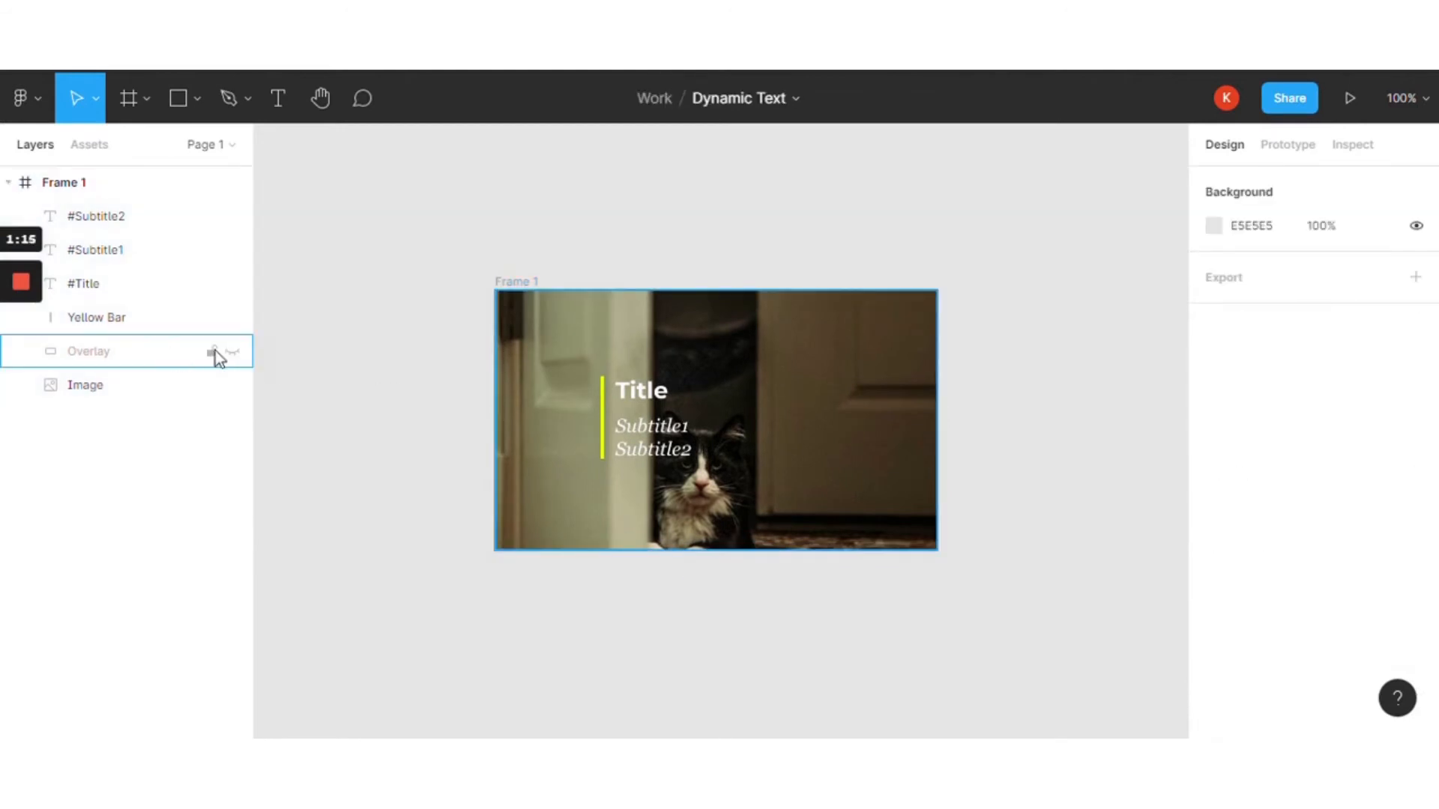
Show the hidden Overlay layer again, toggling its visibility once more and leaving it visible
click(233, 353)
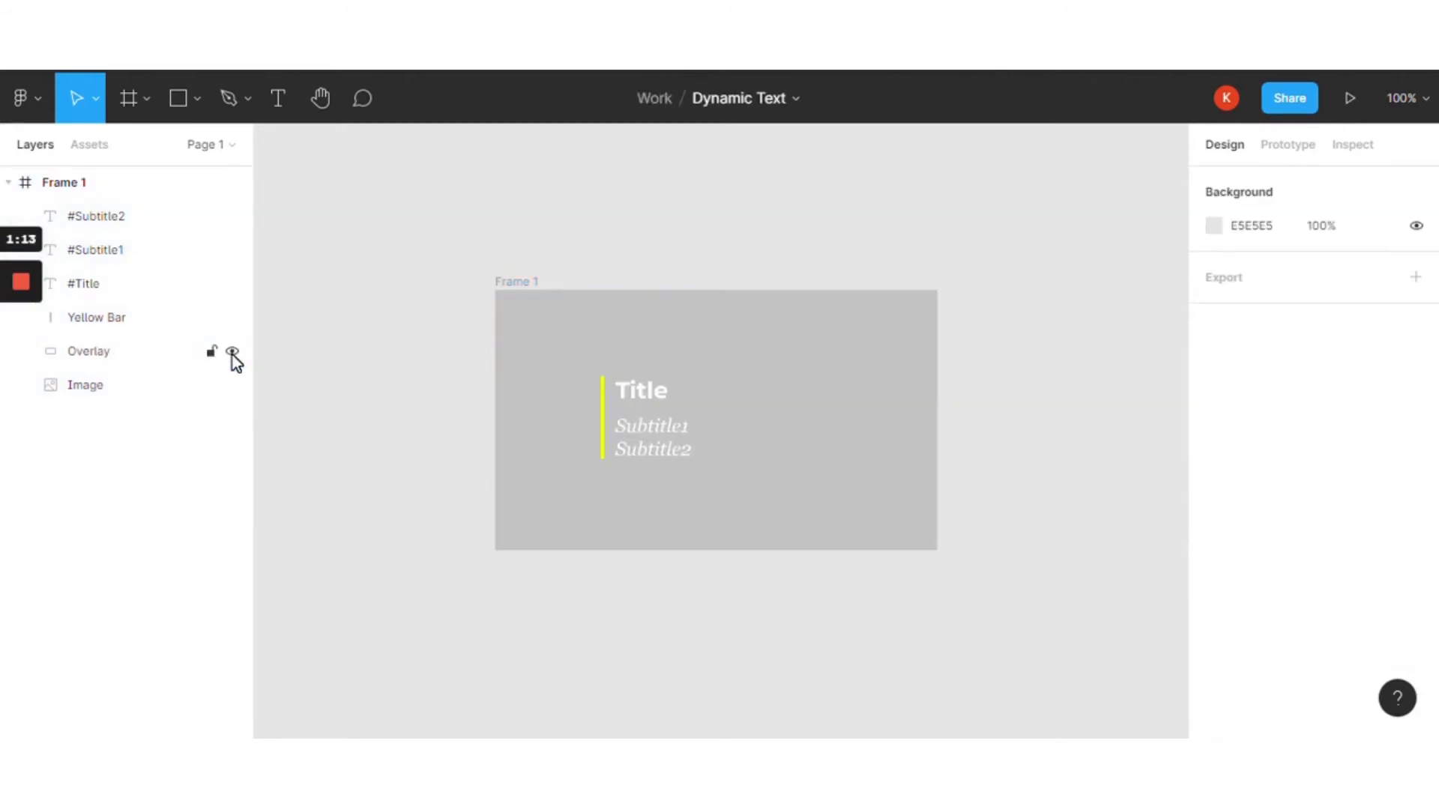
click(232, 353)
click(232, 353)
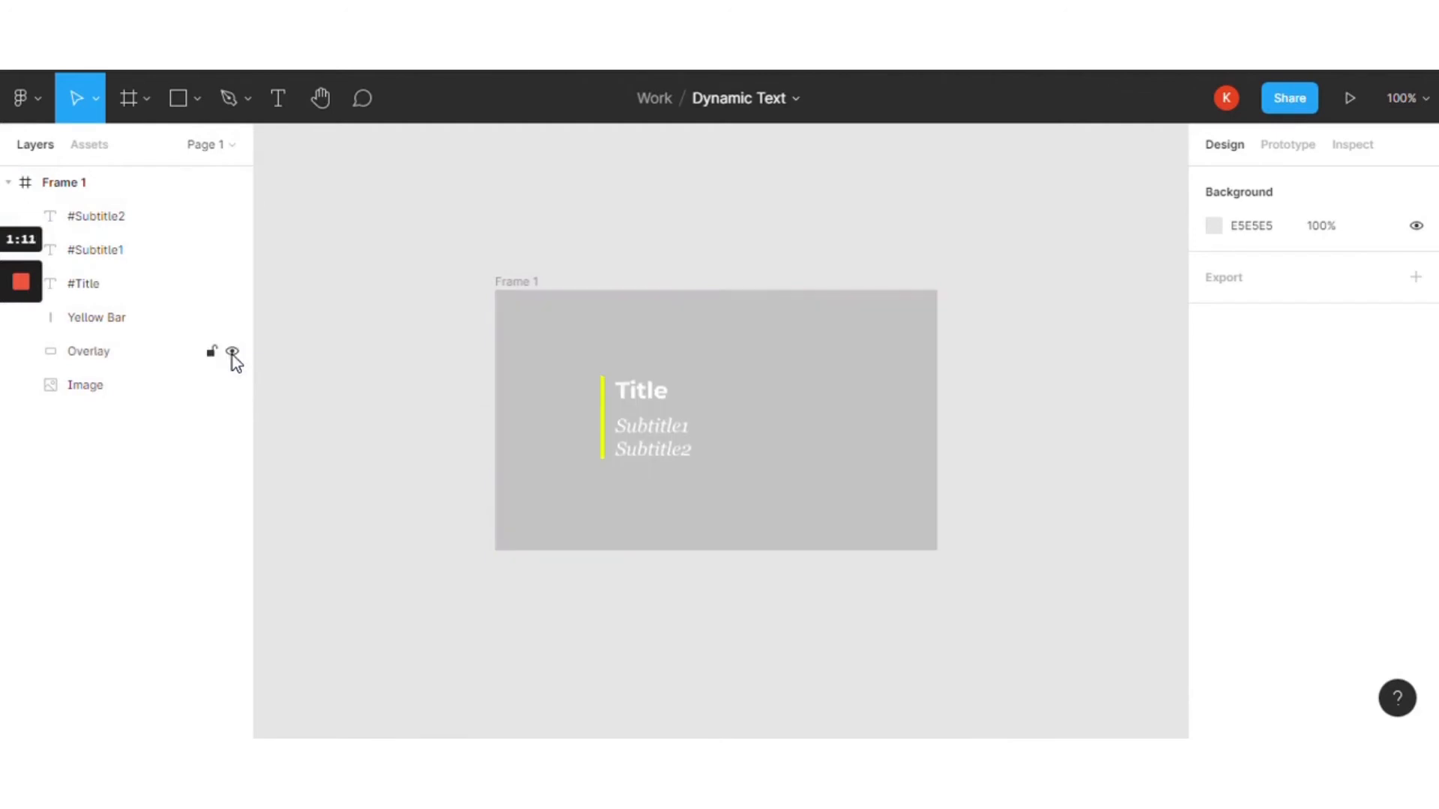
Try the Hard light, Multiply and Pass through blend modes on the Overlay layer
click(143, 353)
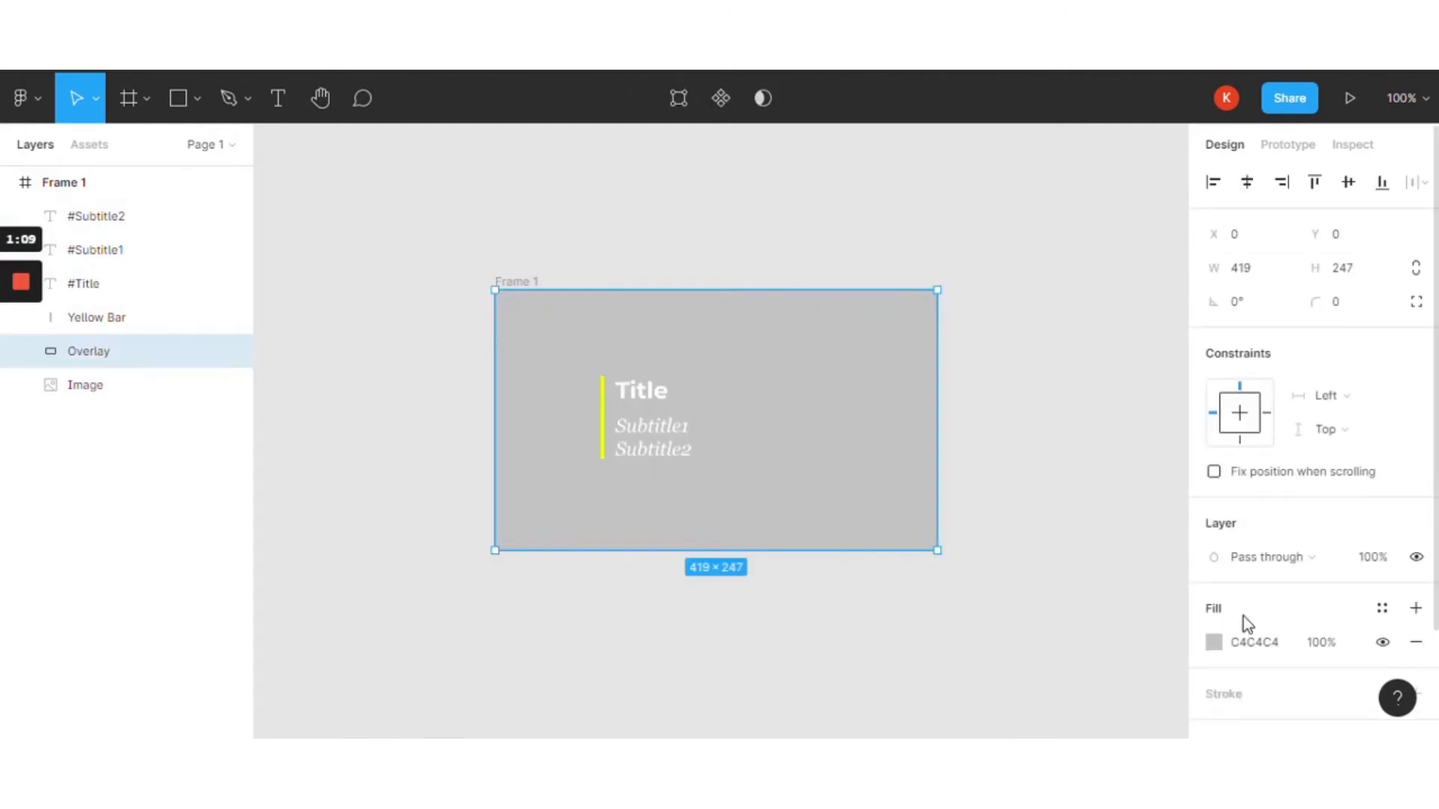
click(1256, 560)
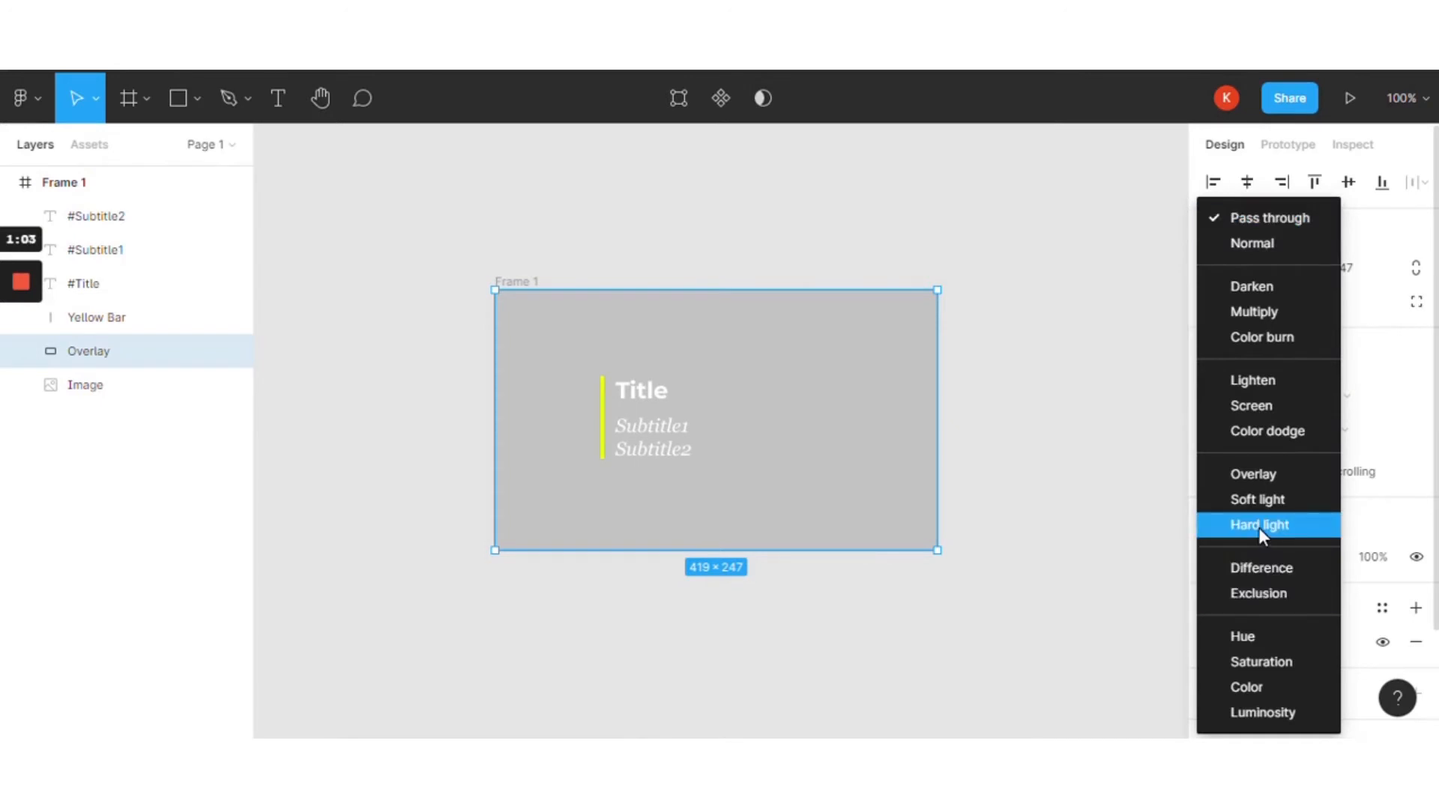
click(1257, 527)
click(1257, 557)
click(1263, 315)
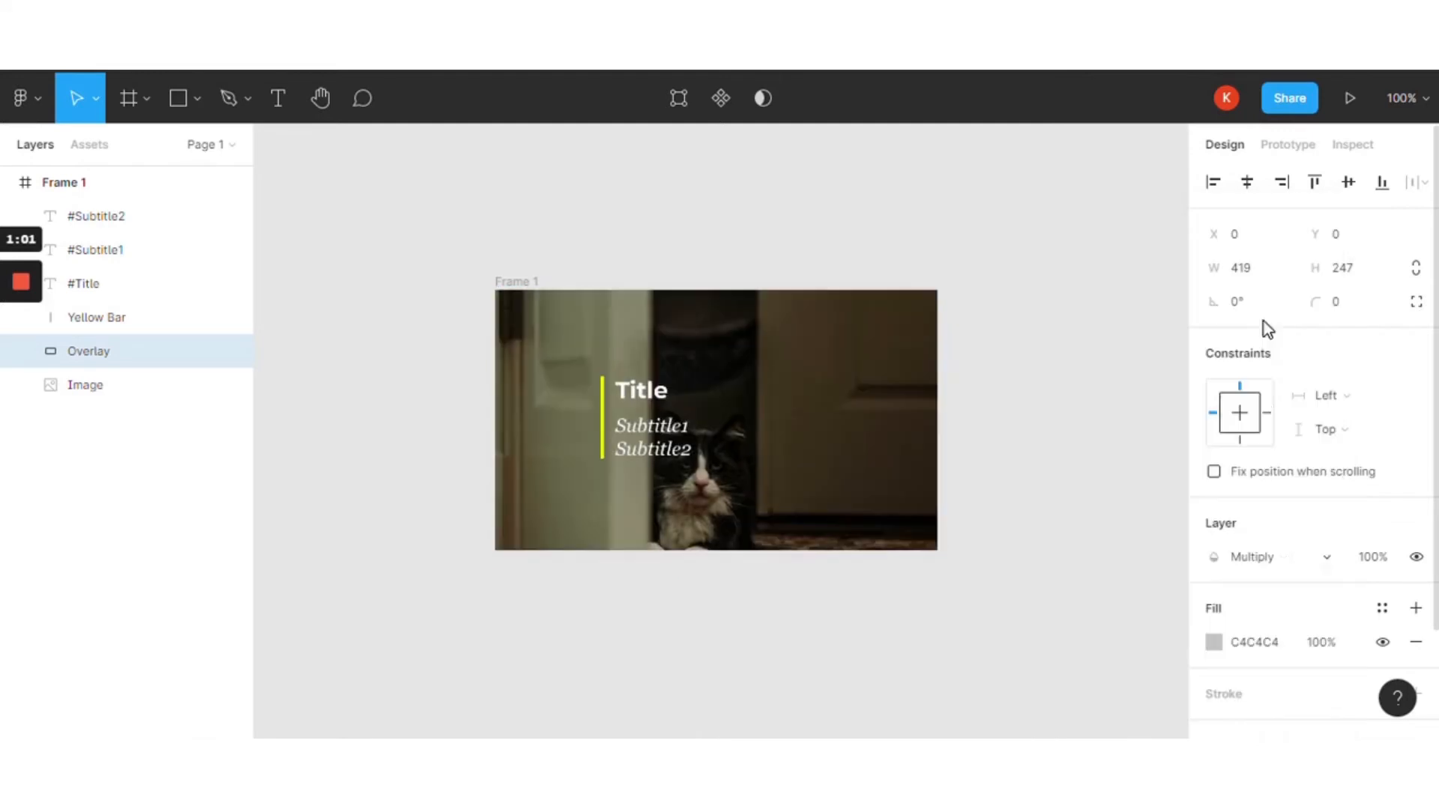
click(1247, 557)
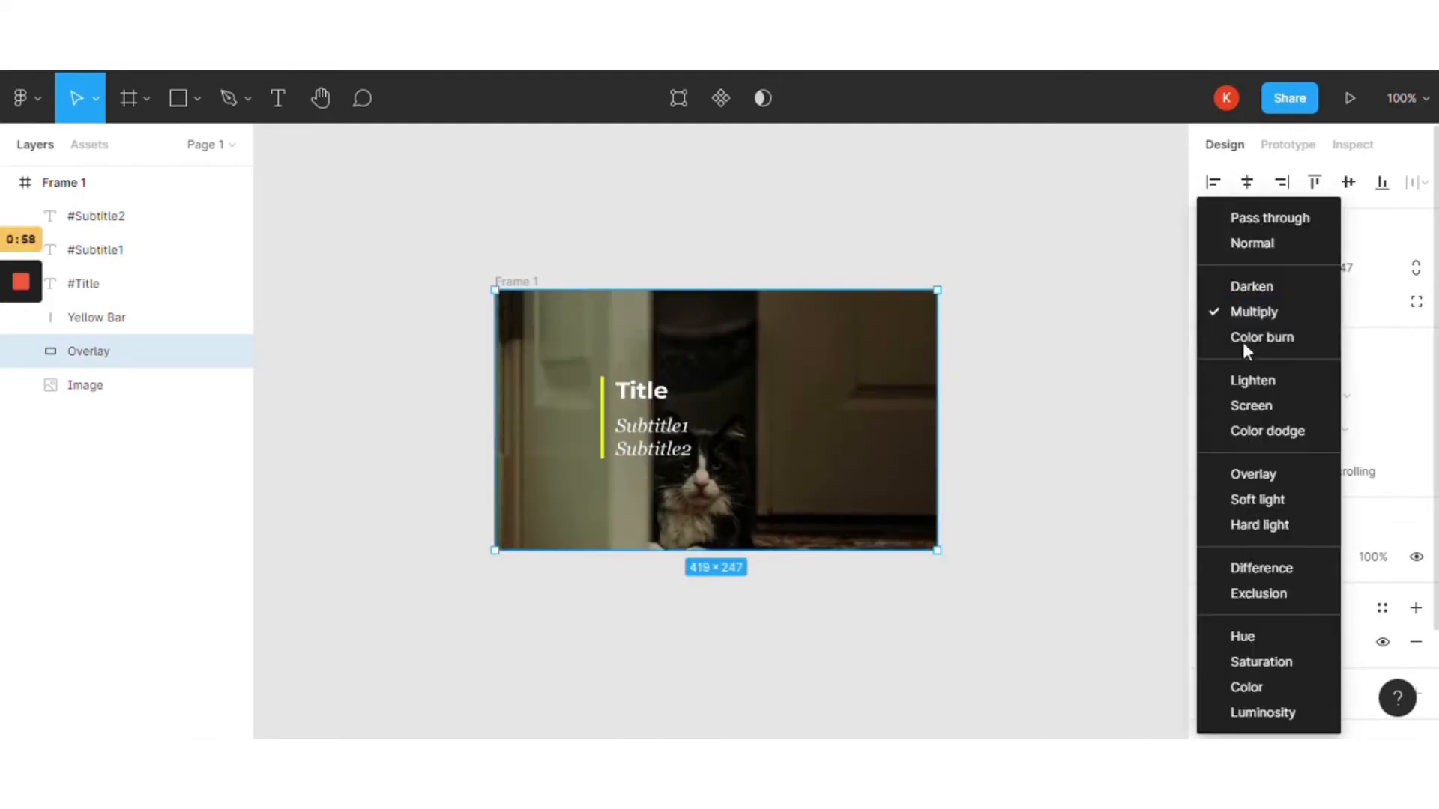
click(1257, 225)
click(1265, 558)
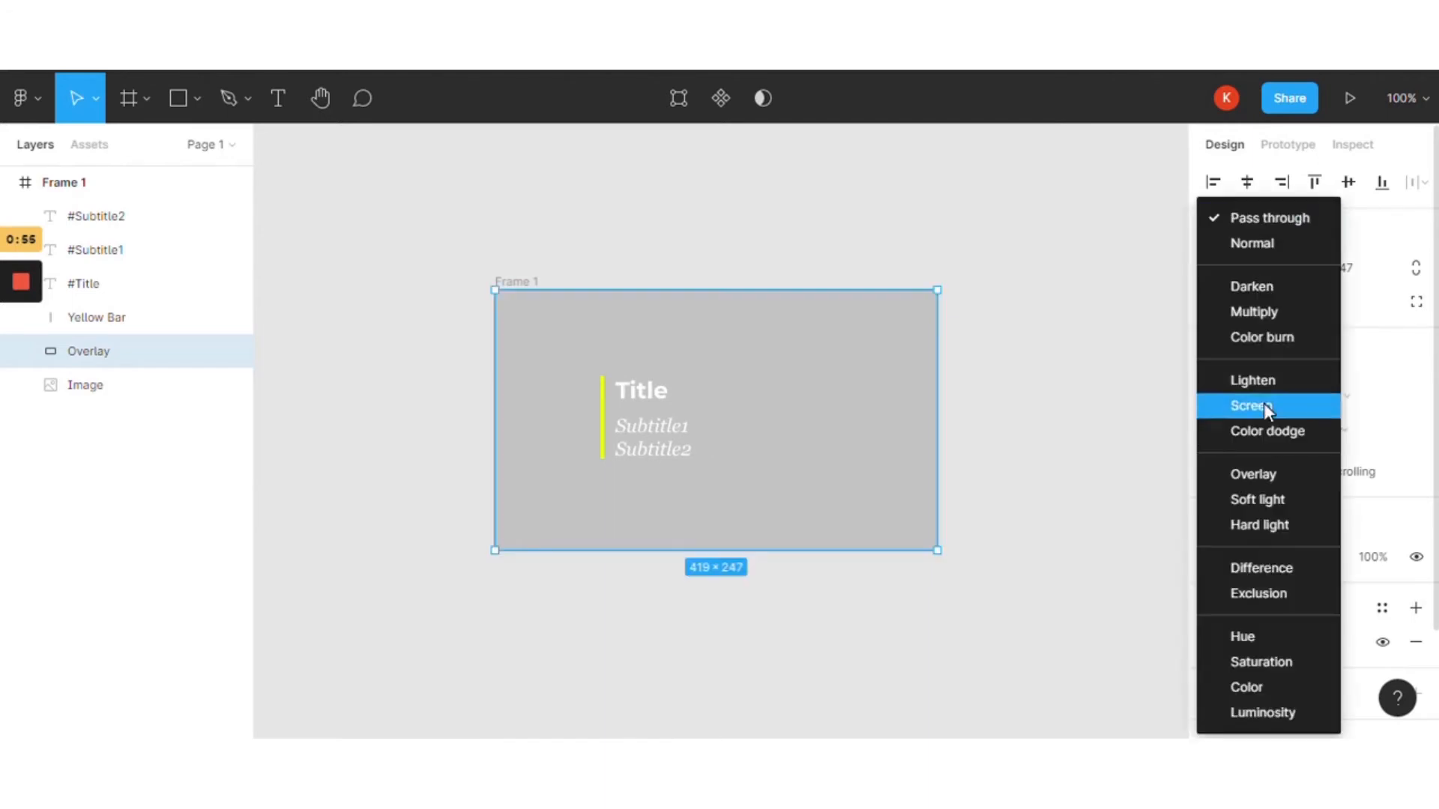
click(1251, 314)
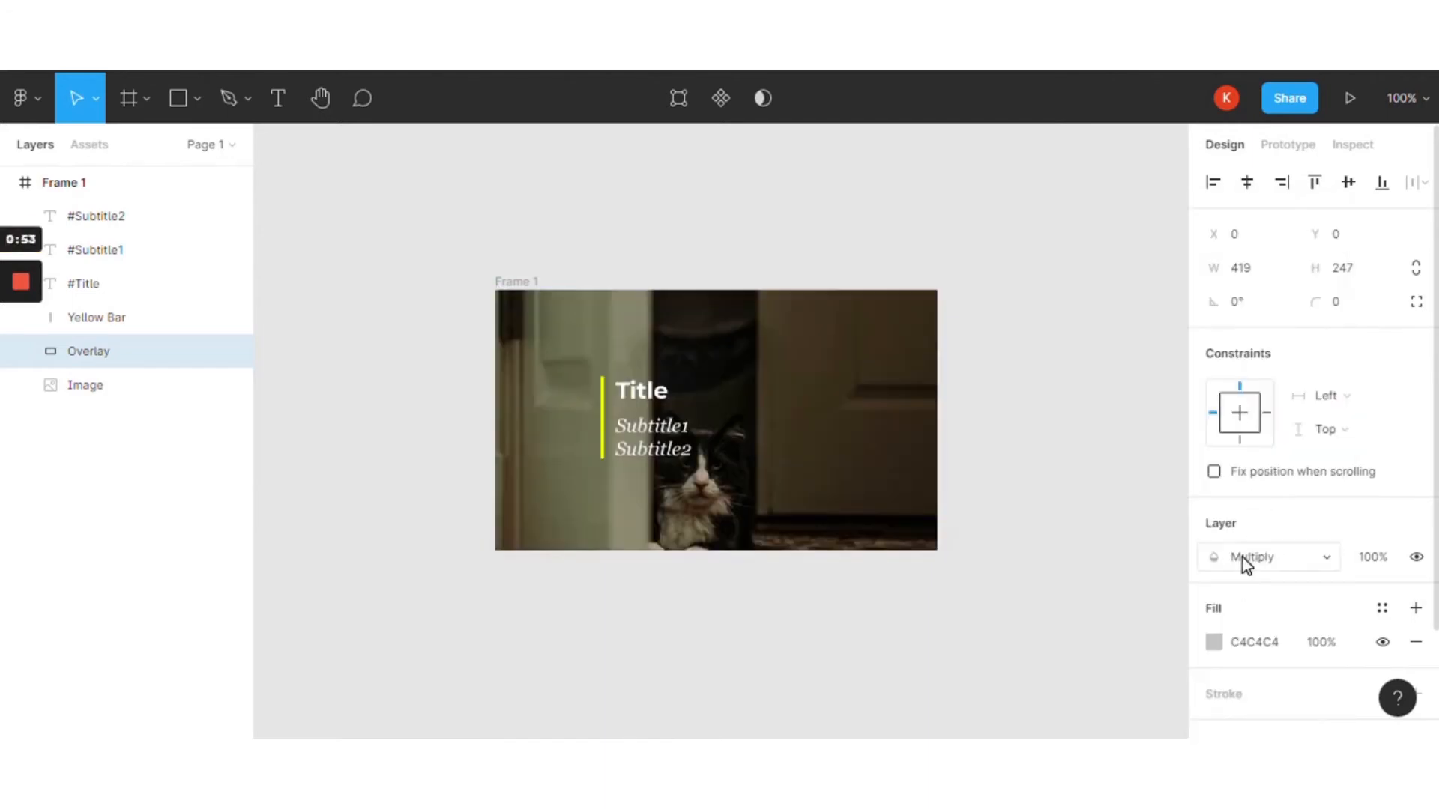
Set the Overlay layer's blend mode to Hard light, and look over the other modes without changing it
click(1242, 557)
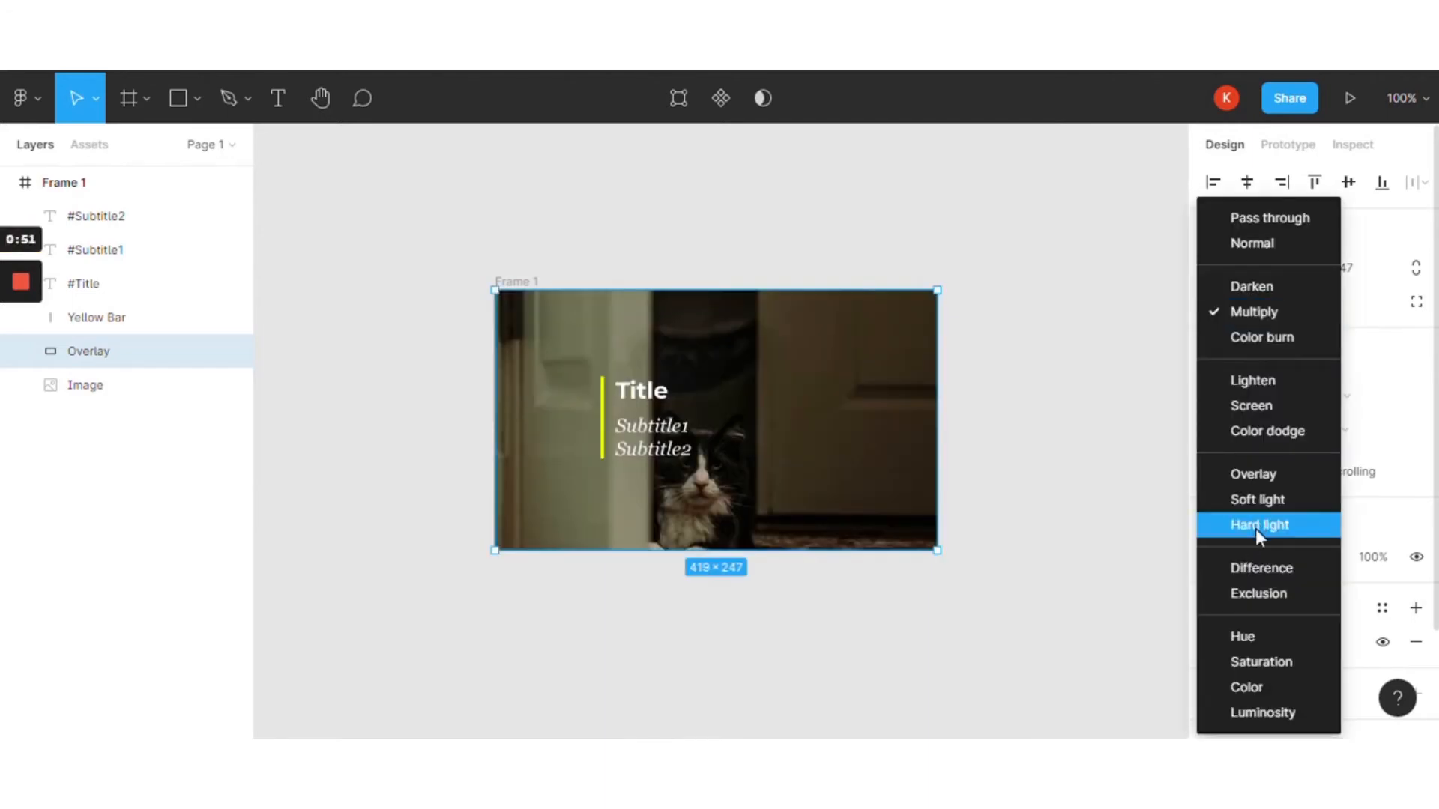
click(1256, 528)
click(1250, 553)
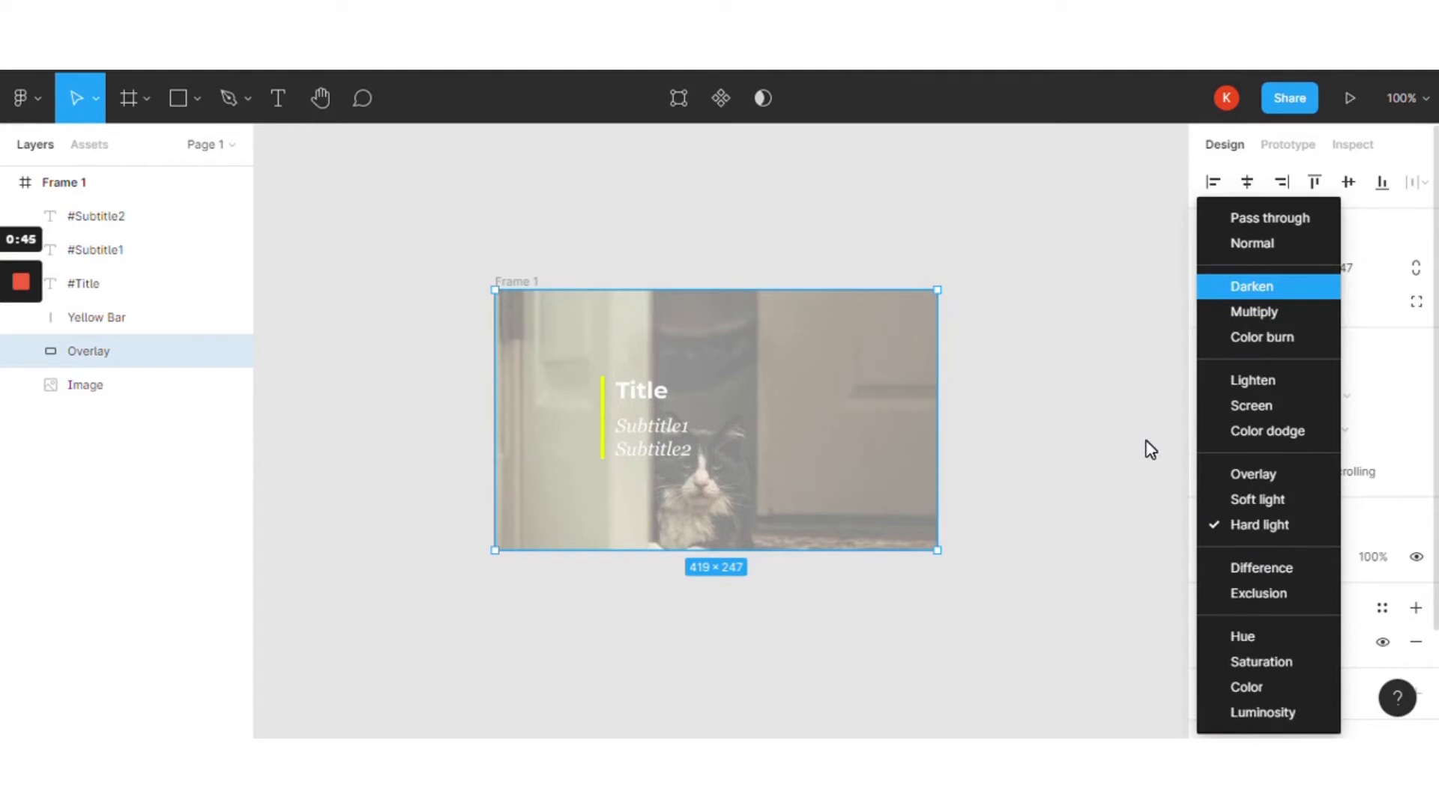
click(1211, 535)
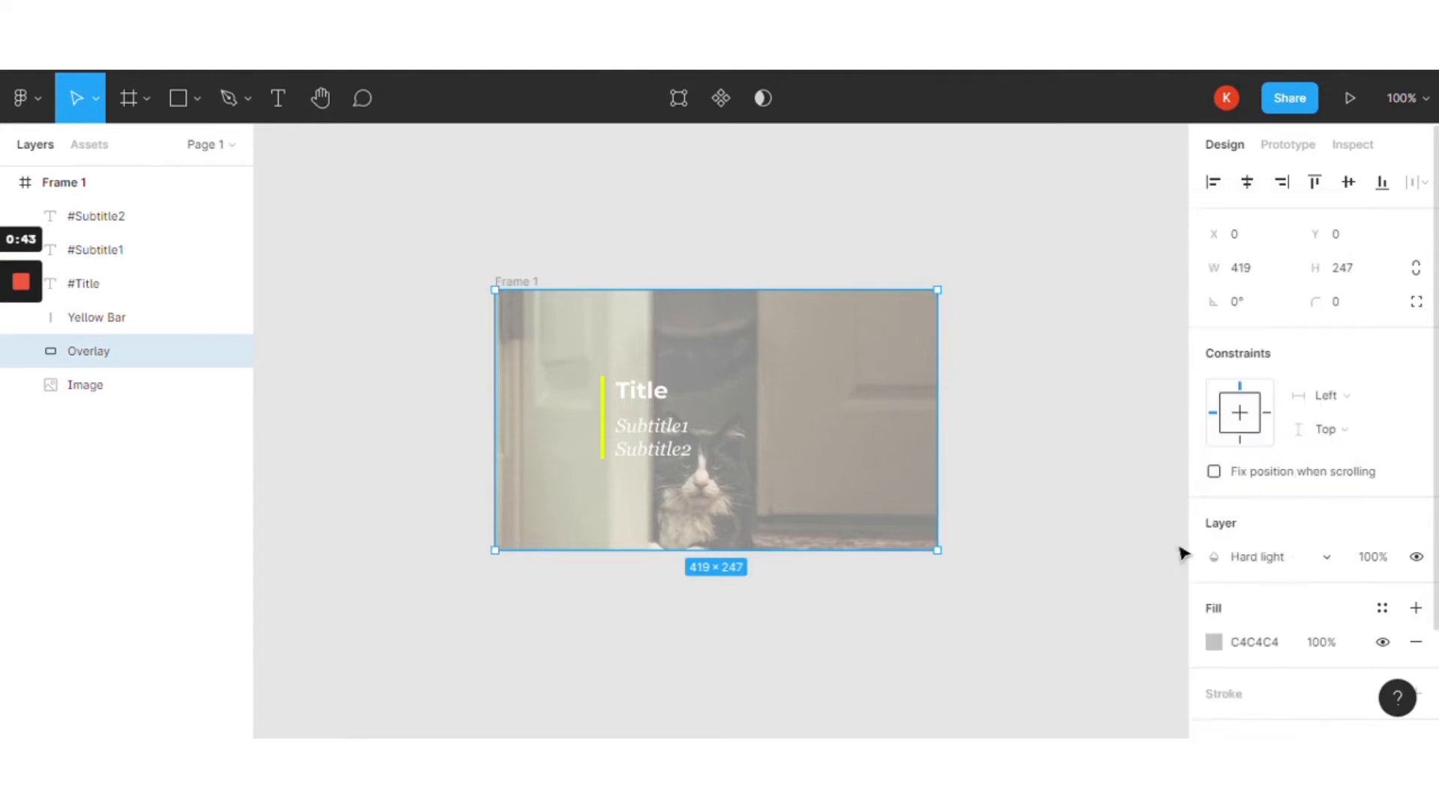
Darken the Overlay layer's fill to the grey 434343, and deselect the layer
click(1213, 645)
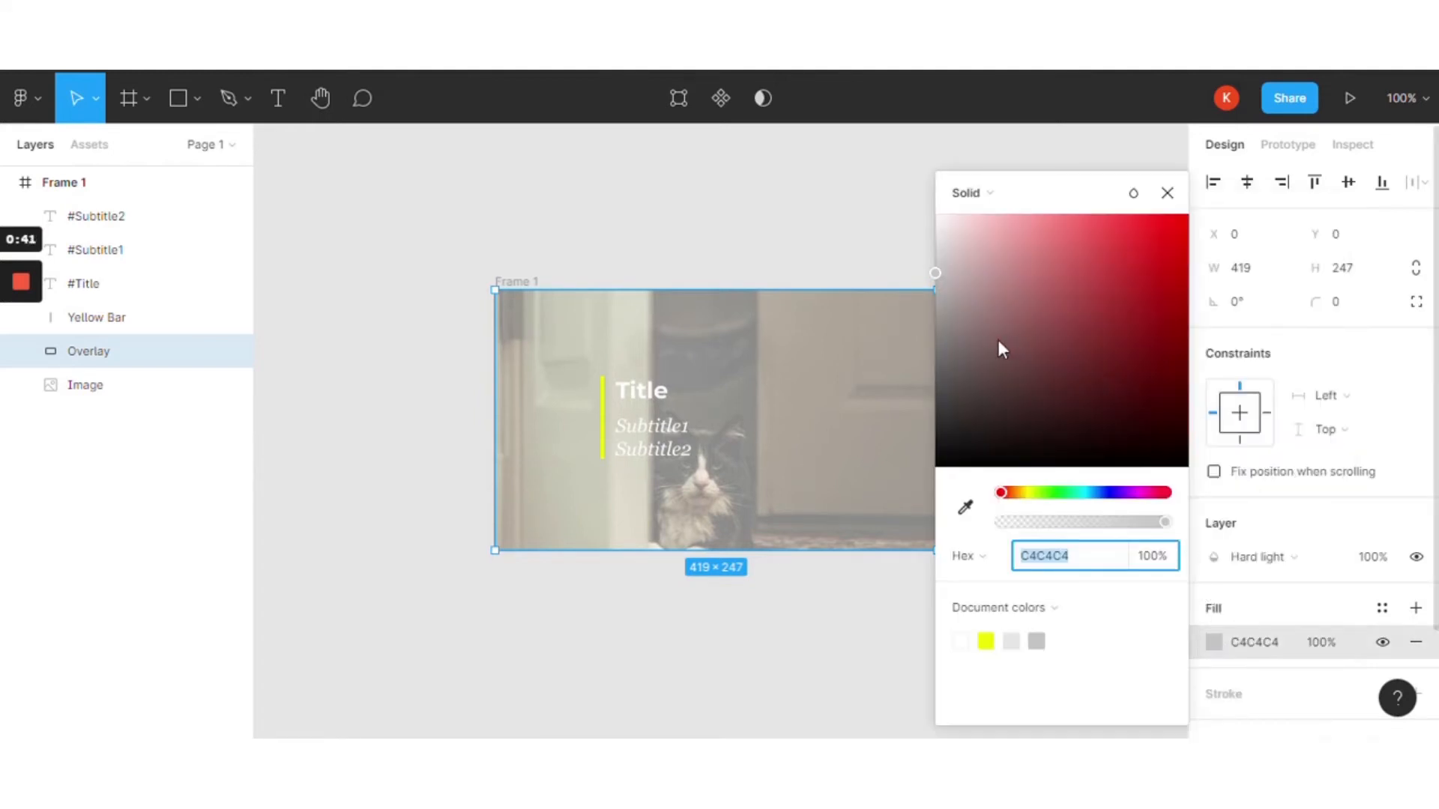
drag(997, 339, 934, 405)
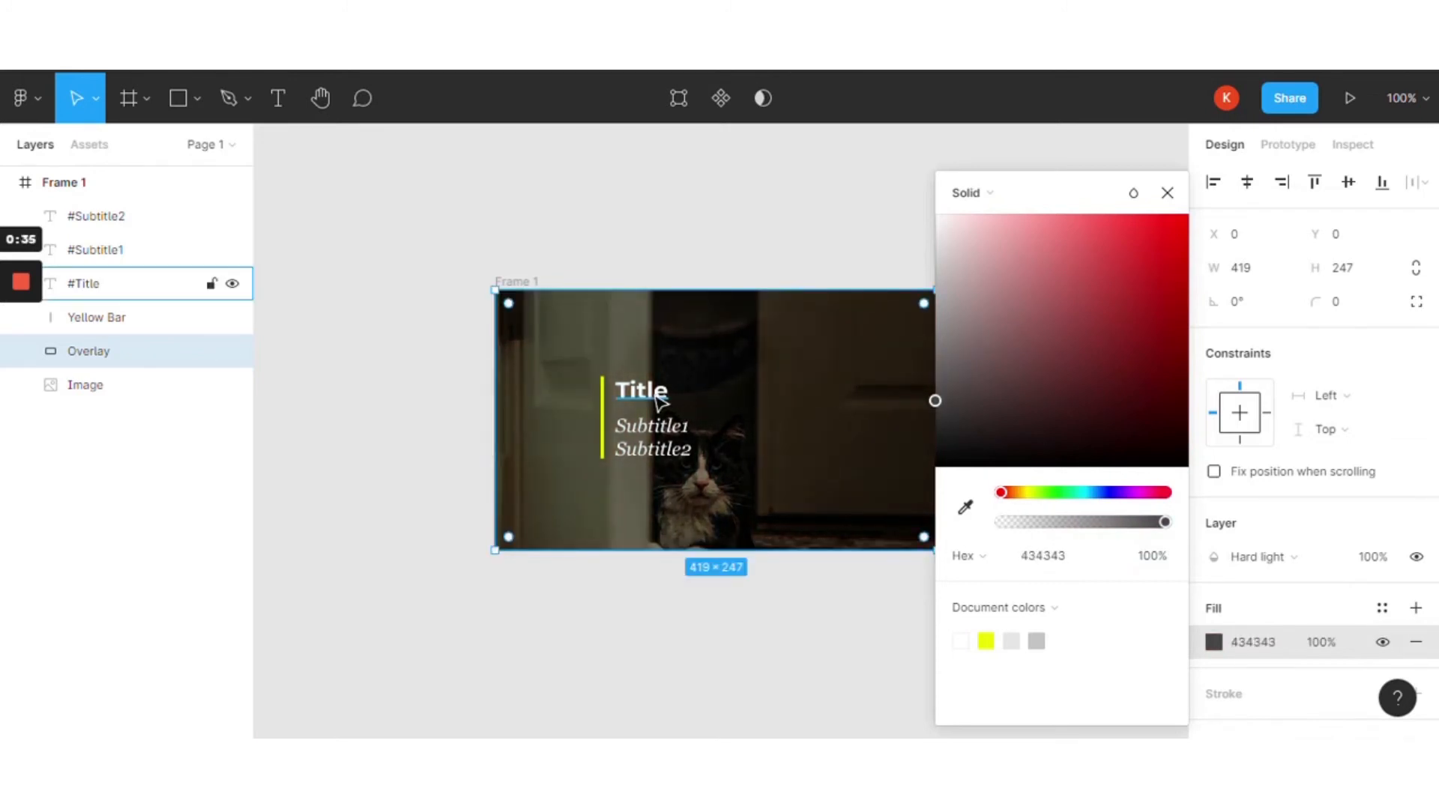
click(1167, 201)
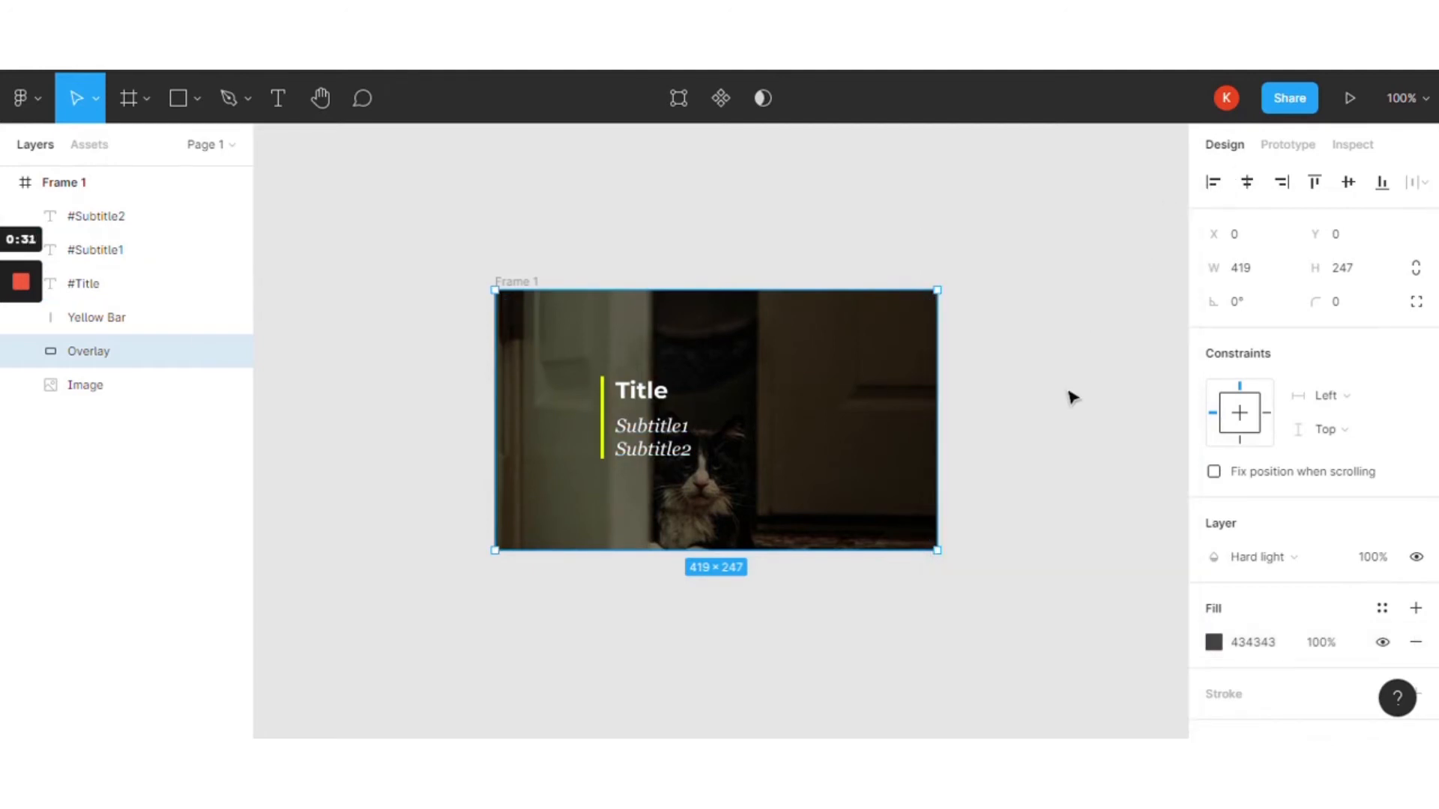
click(1070, 395)
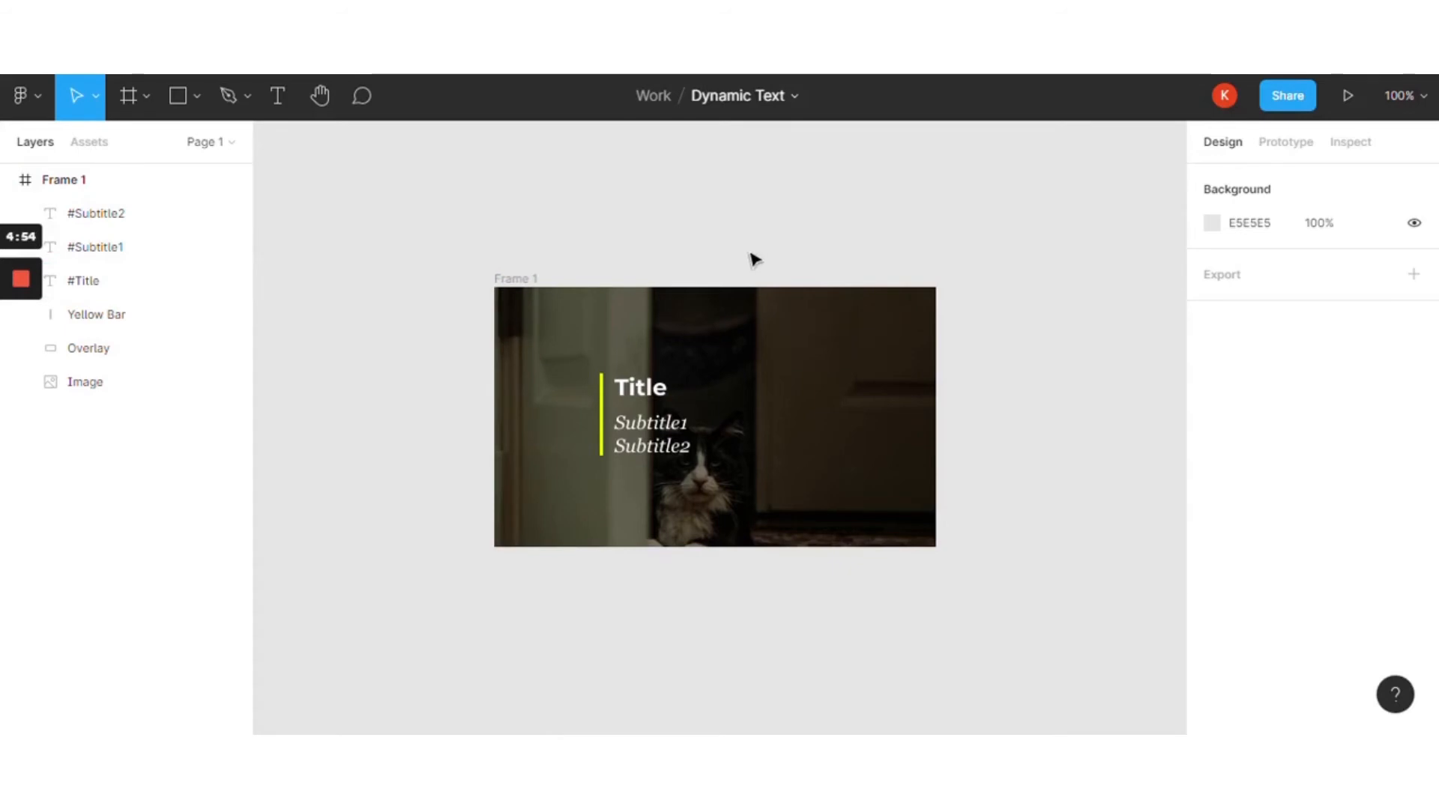
Look at the banner's title text, check the Dynamic Text spreadsheet in Google Sheets, and return to Figma
click(641, 387)
click(1064, 415)
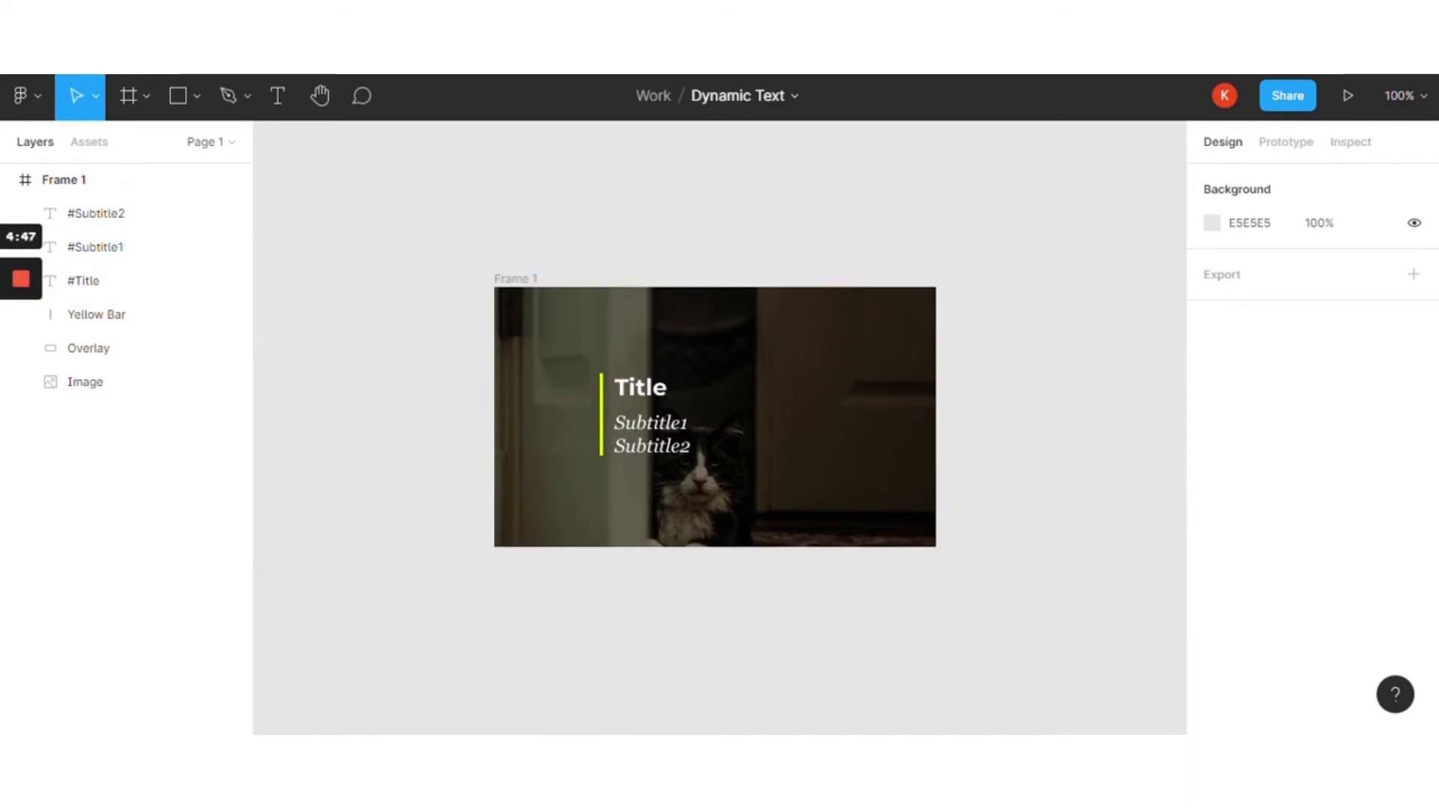
key(ctrl+Tab)
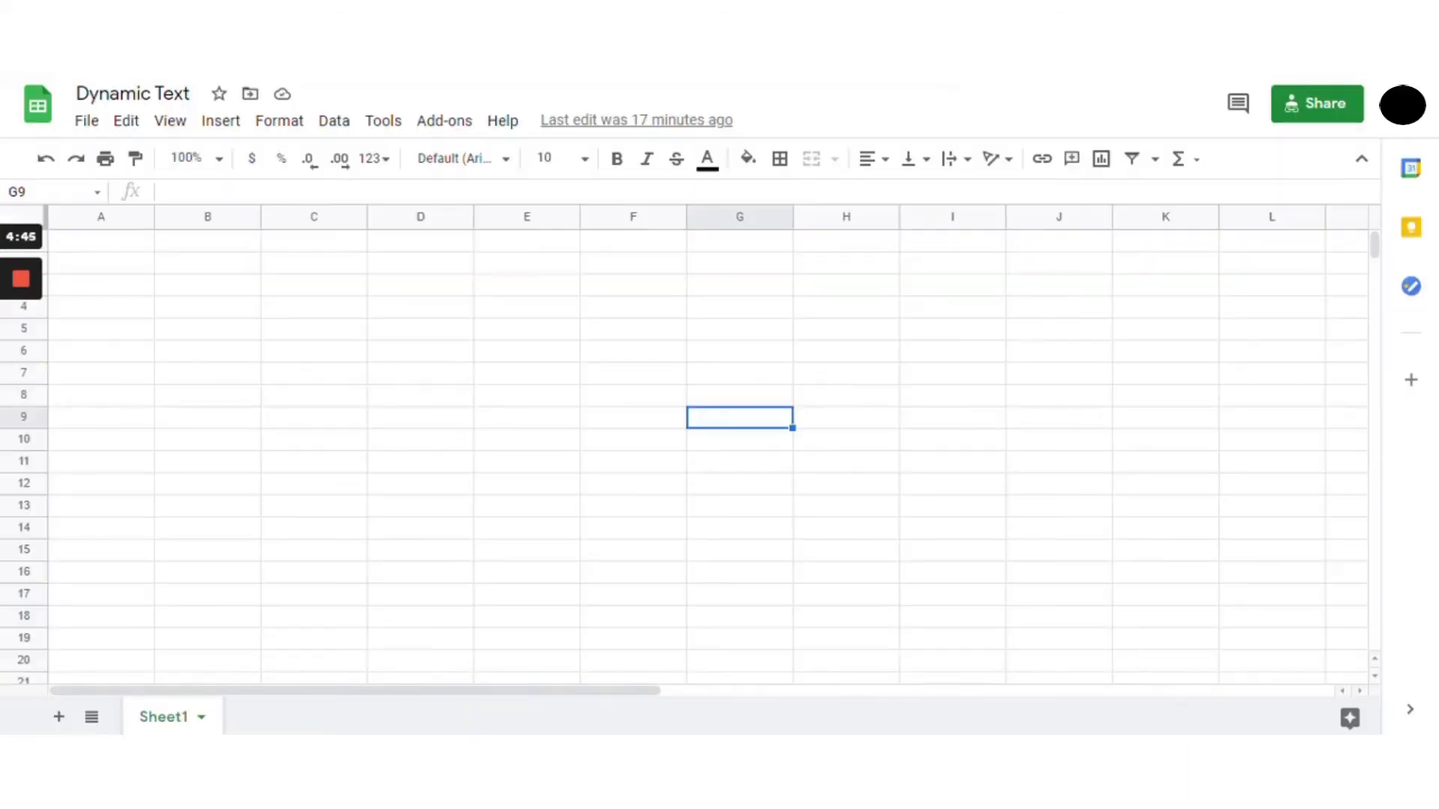
click(598, 309)
click(118, 250)
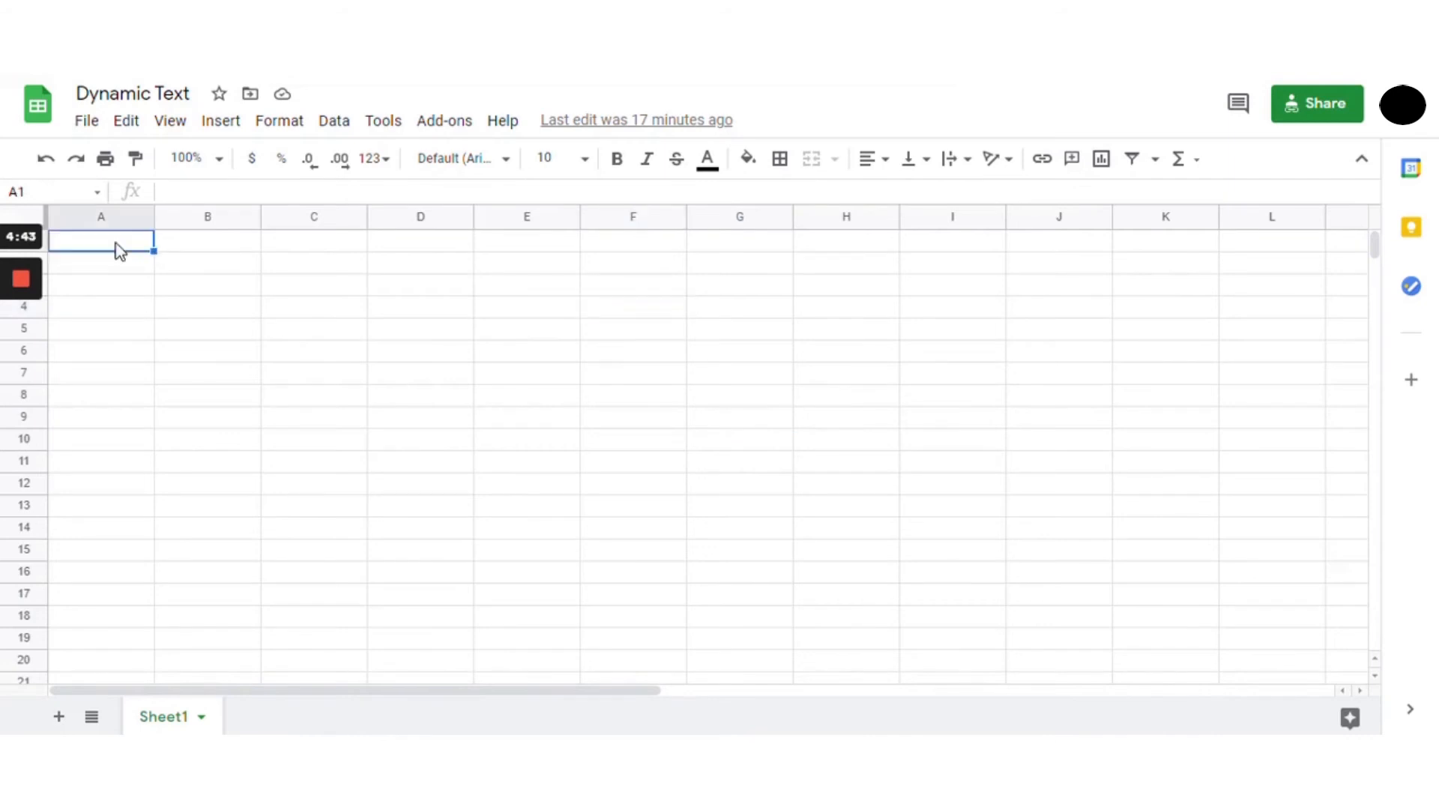
key(ctrl+shift+Tab)
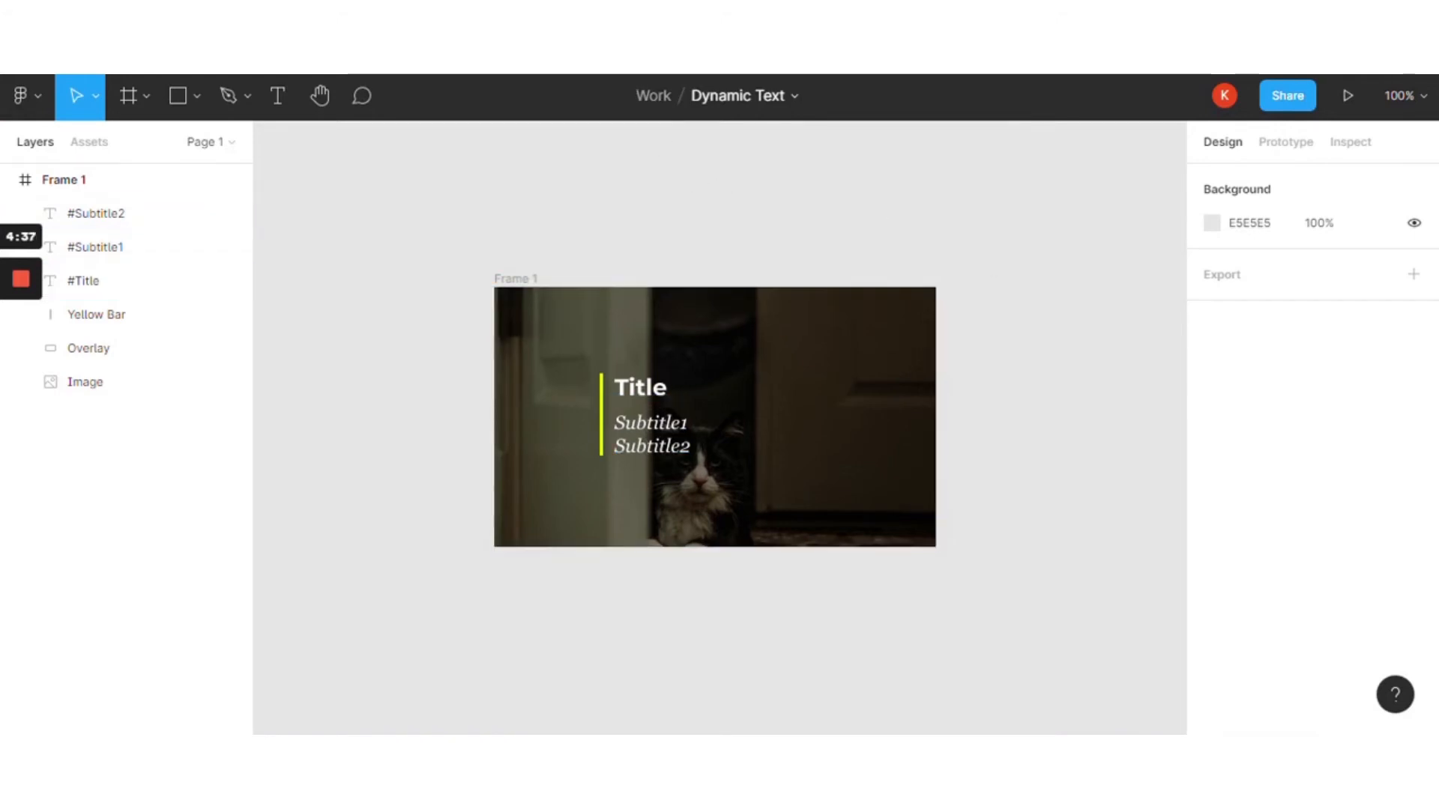
Switch to the Curious page in Notion to review the reference banner's title and subtitle, and return to Figma
click(633, 38)
mouse_move(745, 408)
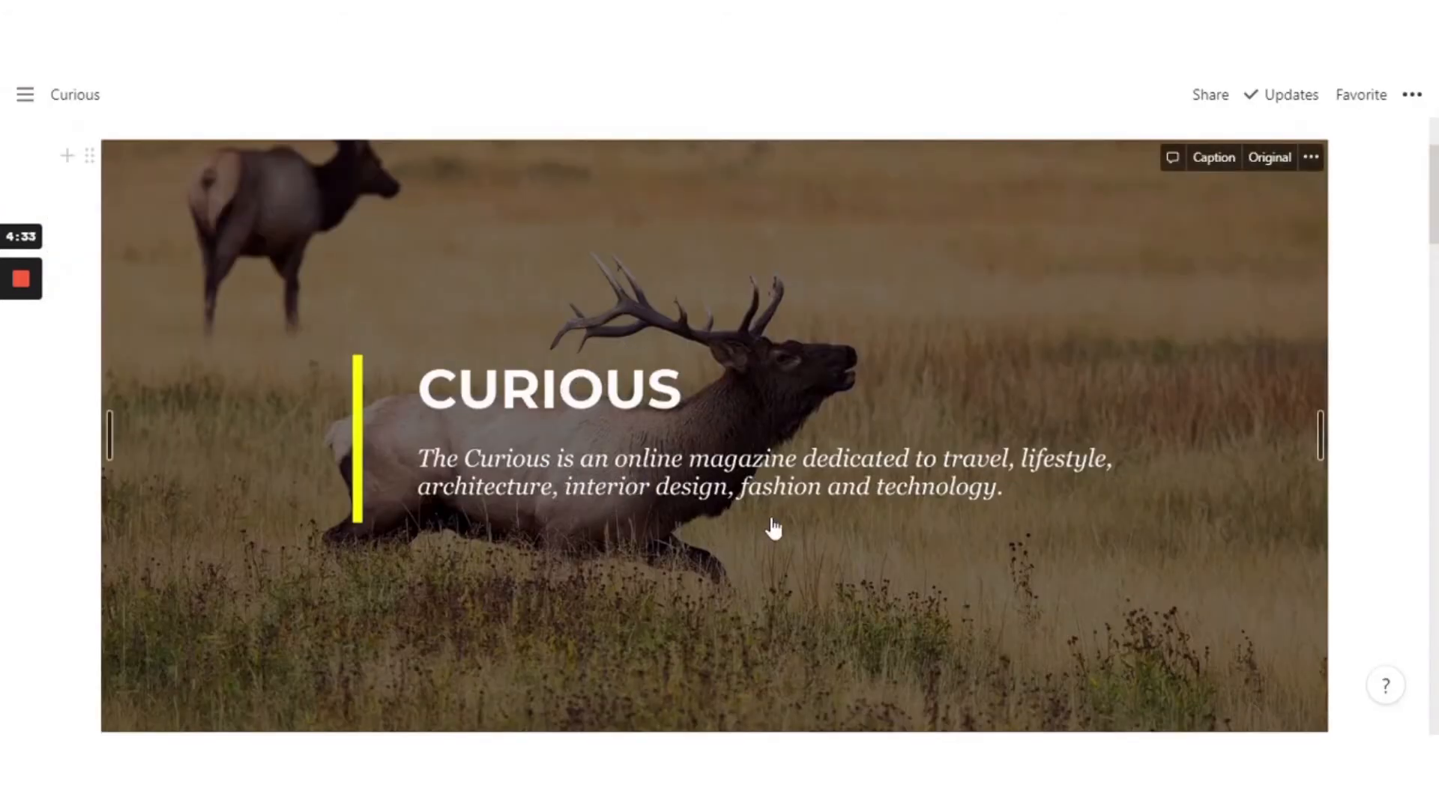
click(780, 38)
click(839, 38)
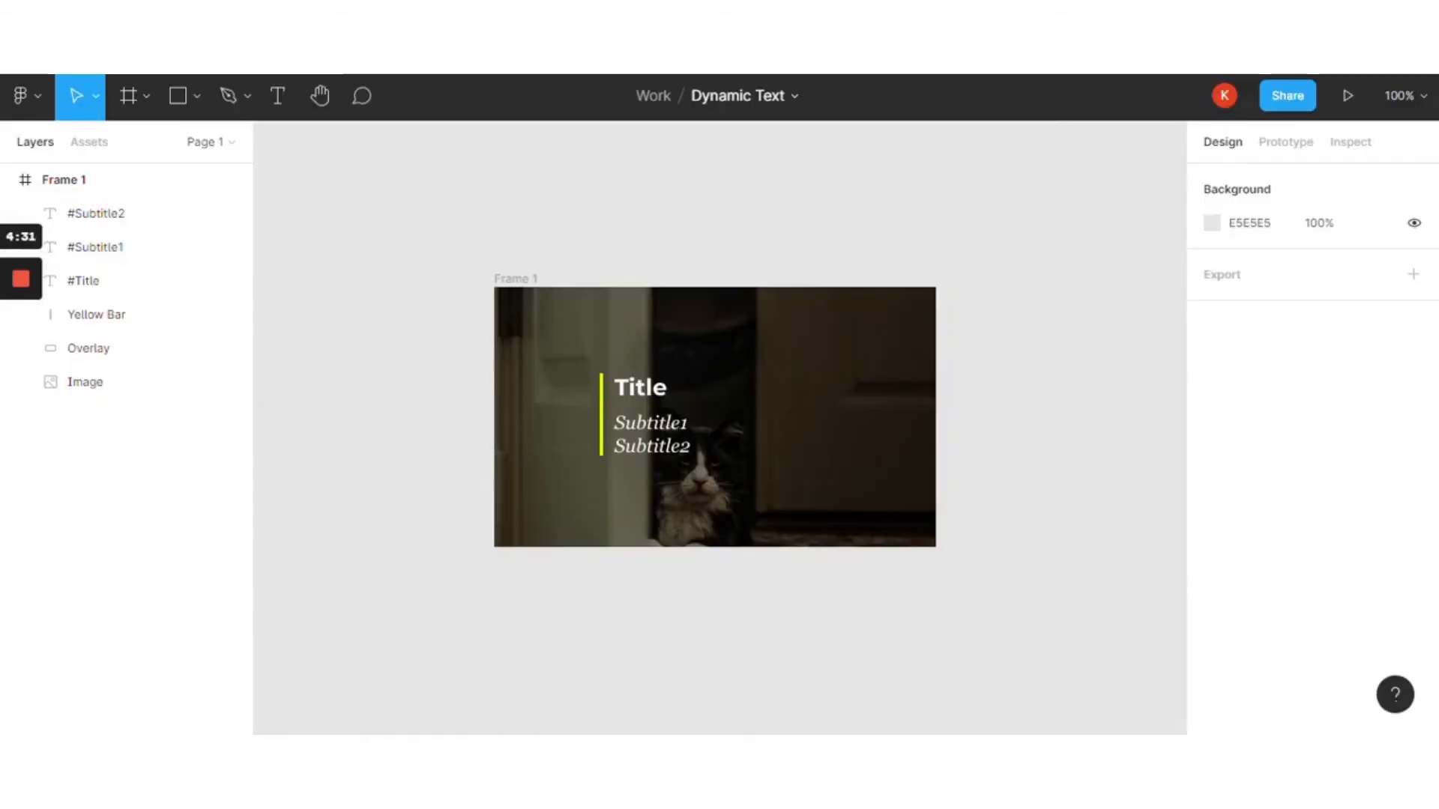
Select the banner's Title text, switch to the Dynamic Text spreadsheet in Google Sheets, and enter the header Title in cell A1
click(645, 395)
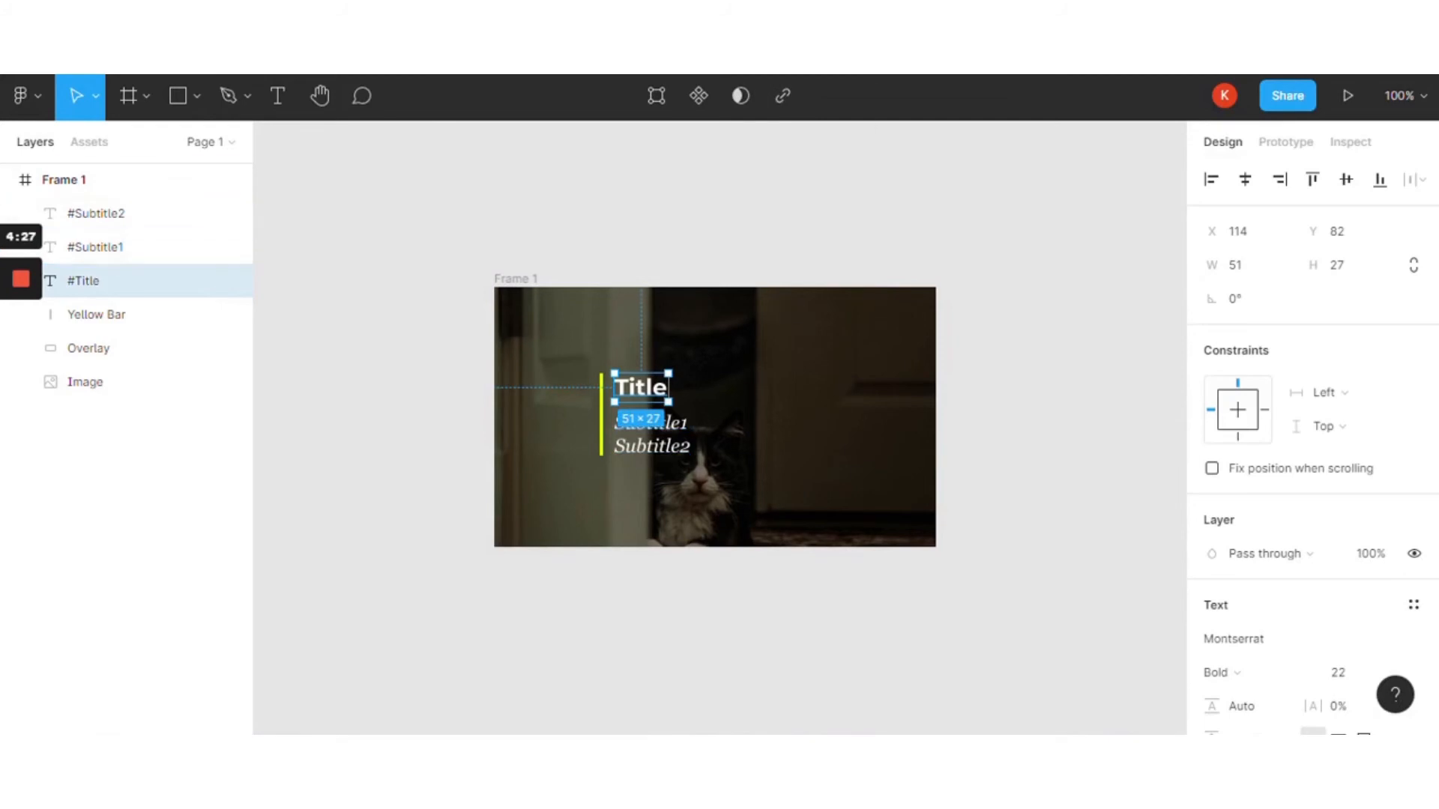
click(780, 38)
click(136, 290)
click(120, 240)
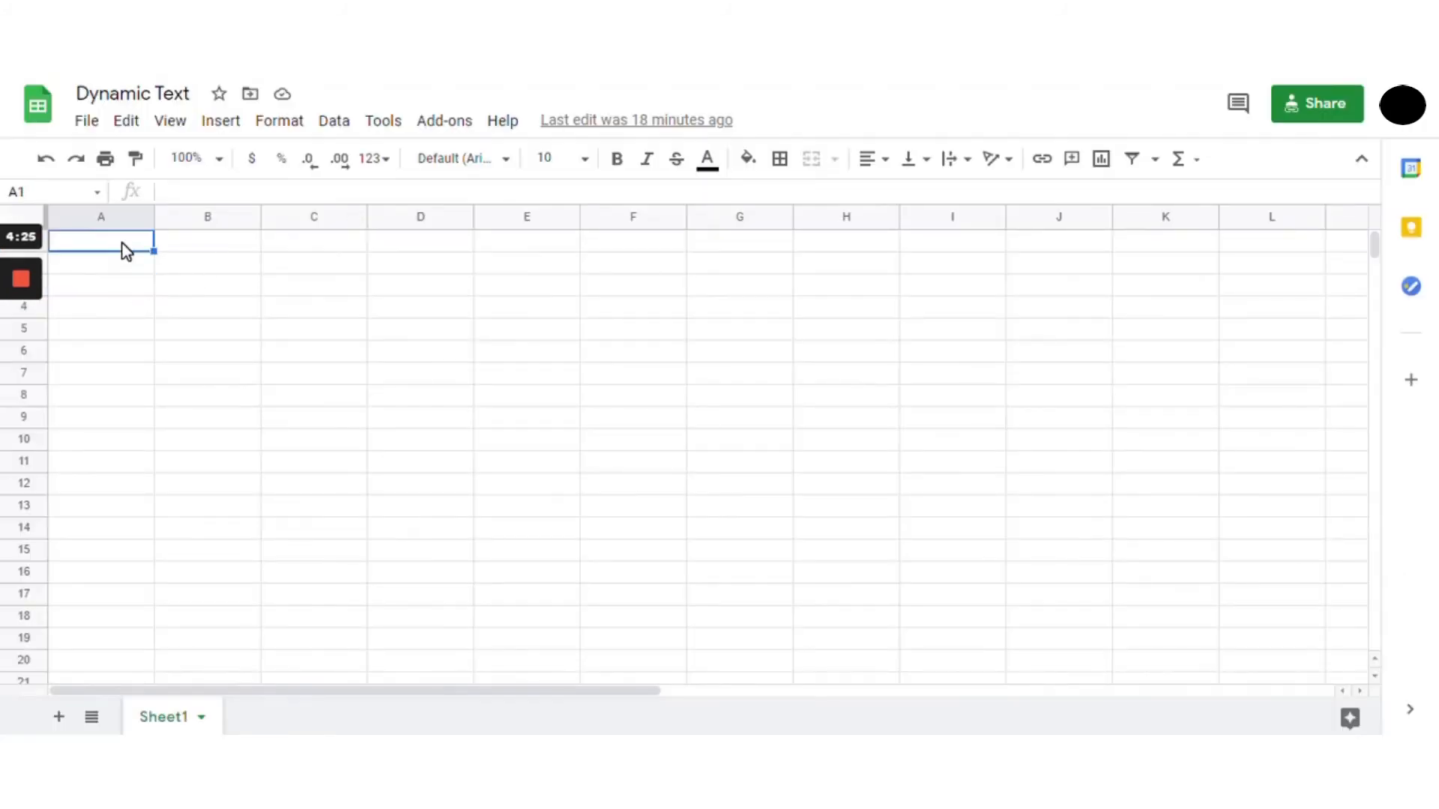
text(Title)
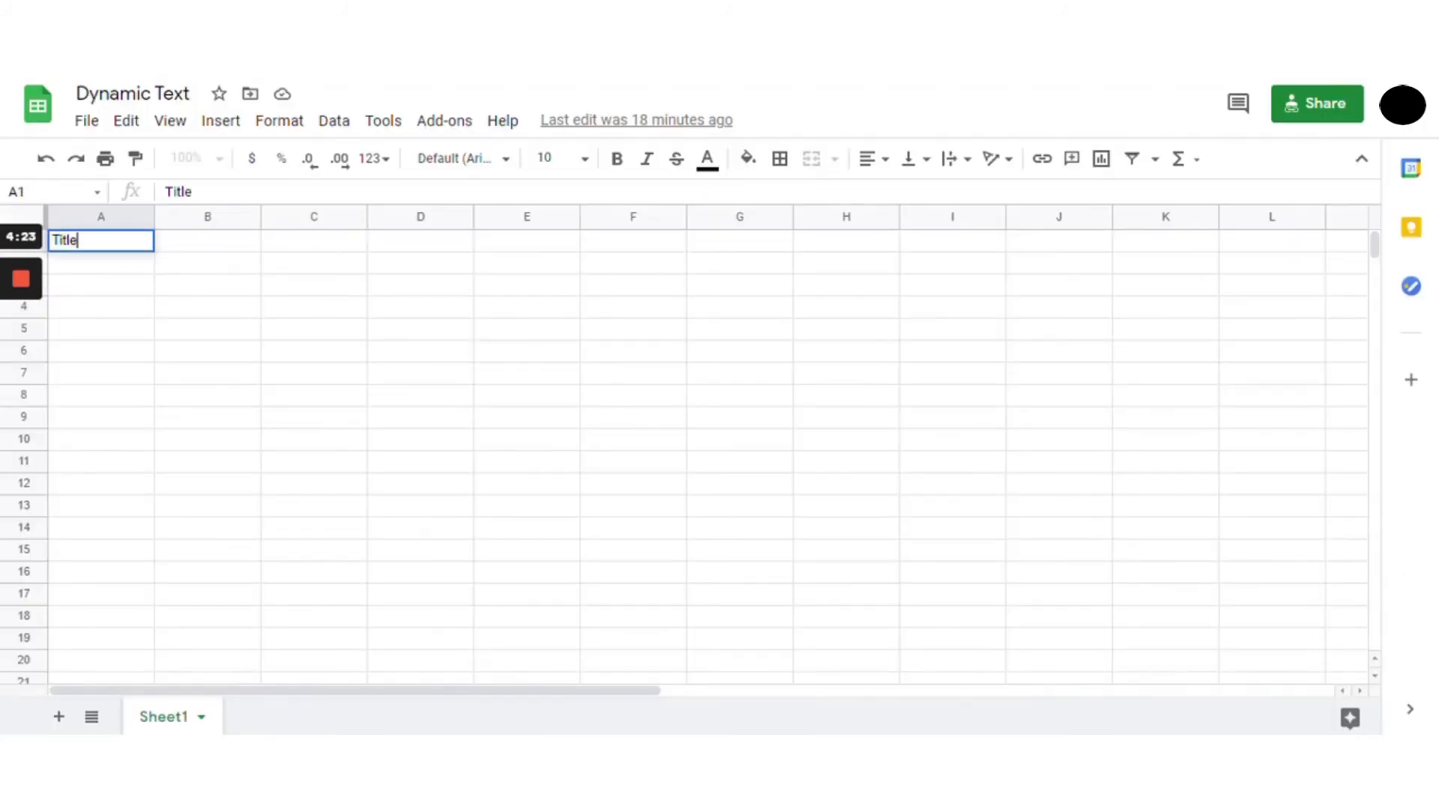
key(Tab)
Enter the column headers Subtitle1 in cell B1 and Subtitle2 in cell C1
text(S)
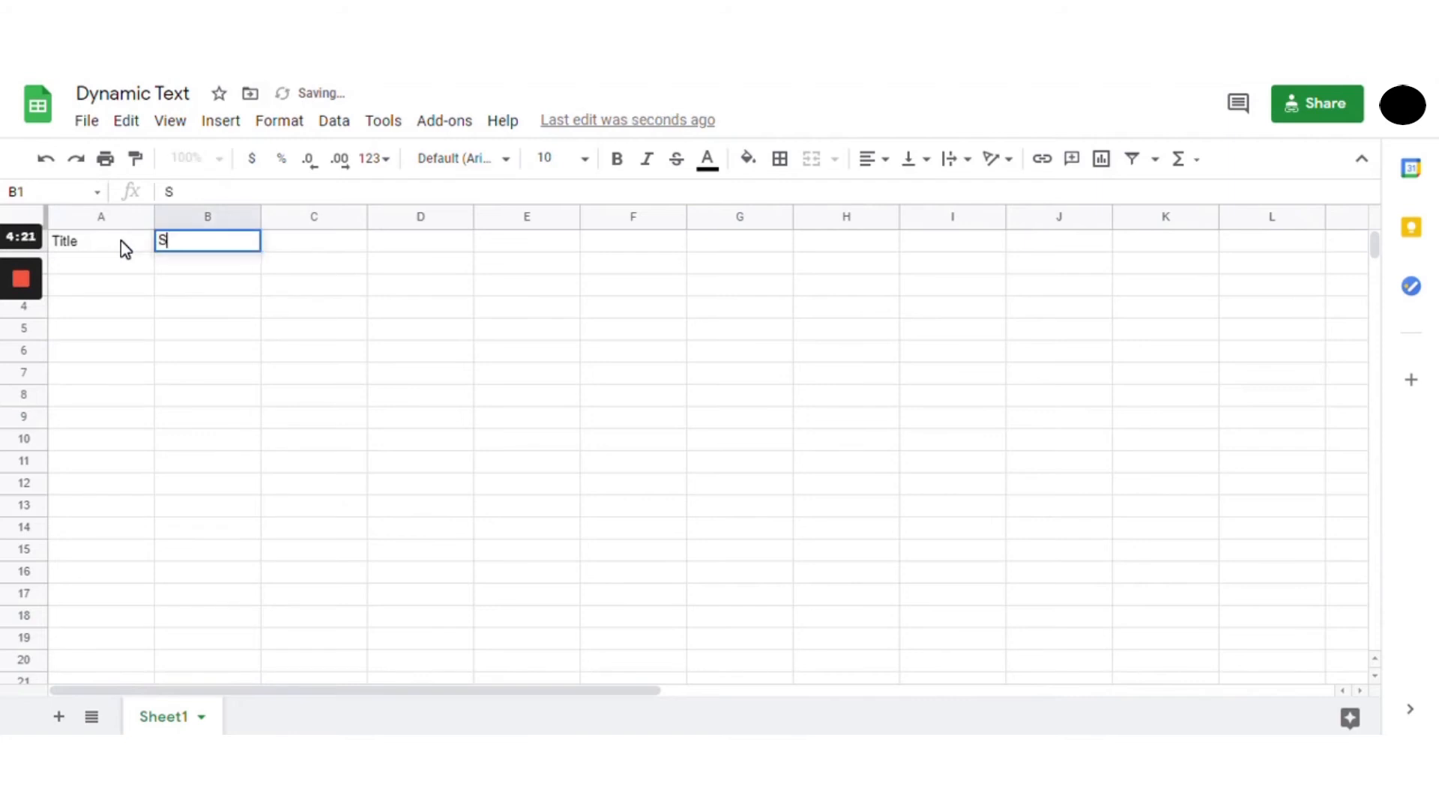
text(ubtitle2)
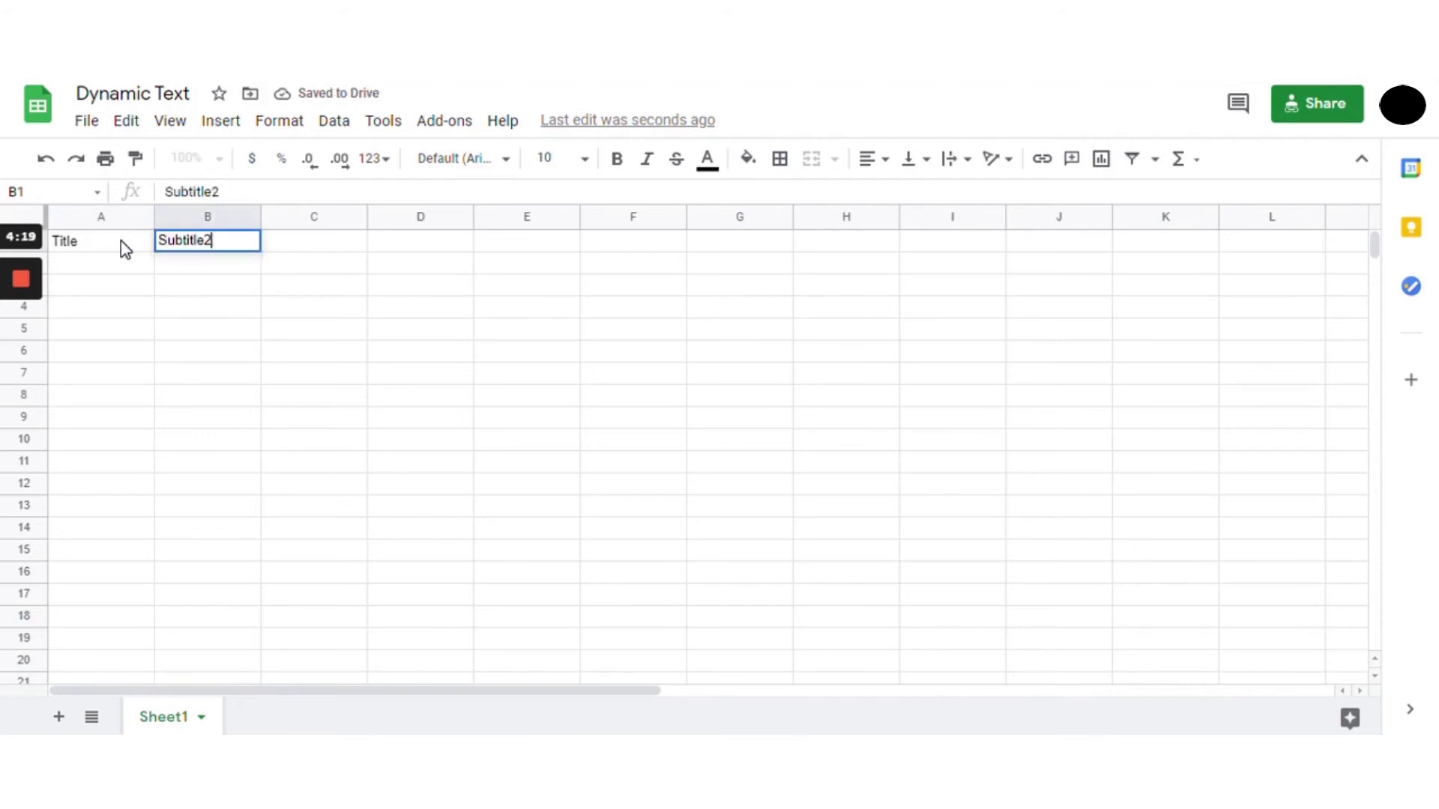
key(BackSpace)
text(1)
key(Tab)
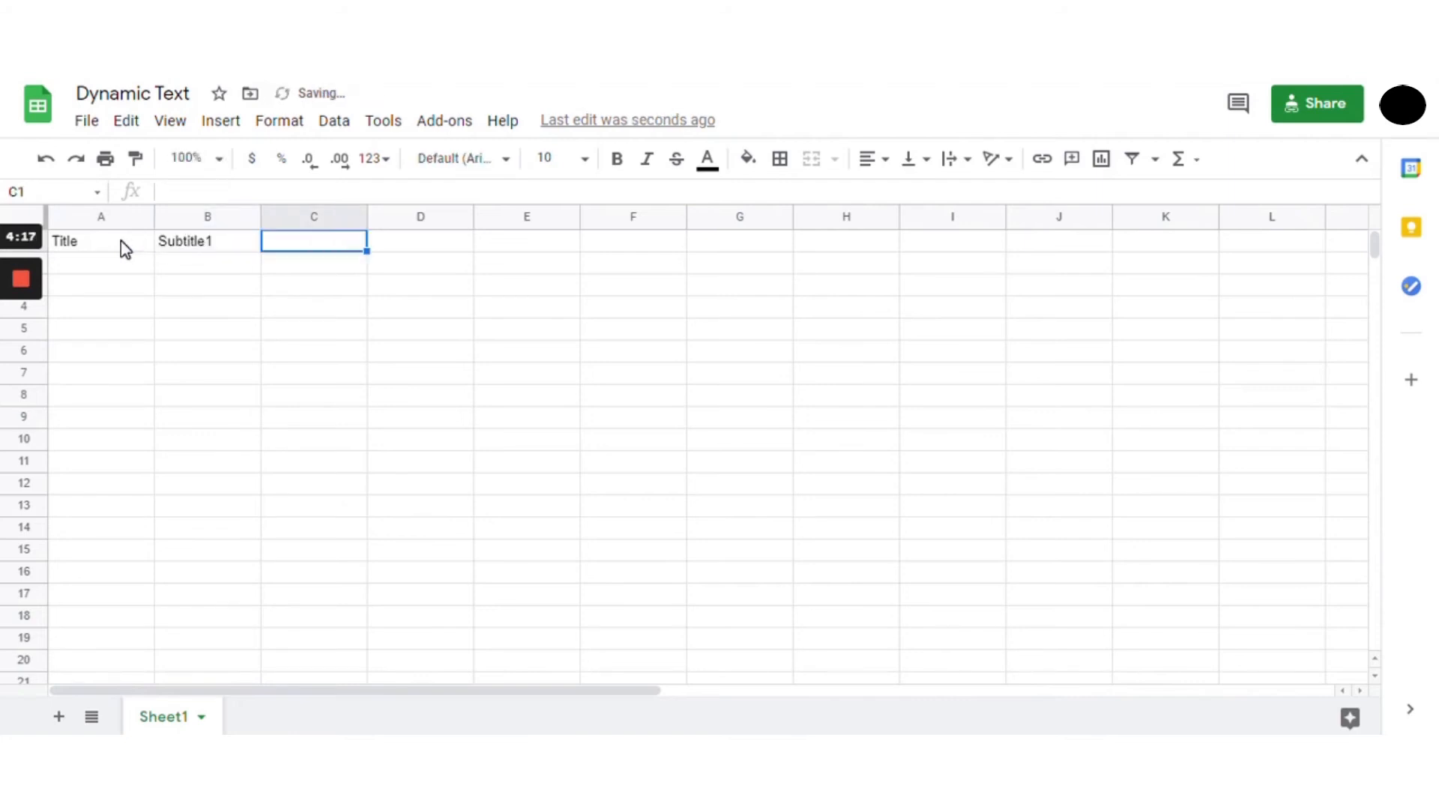
text(Subtit)
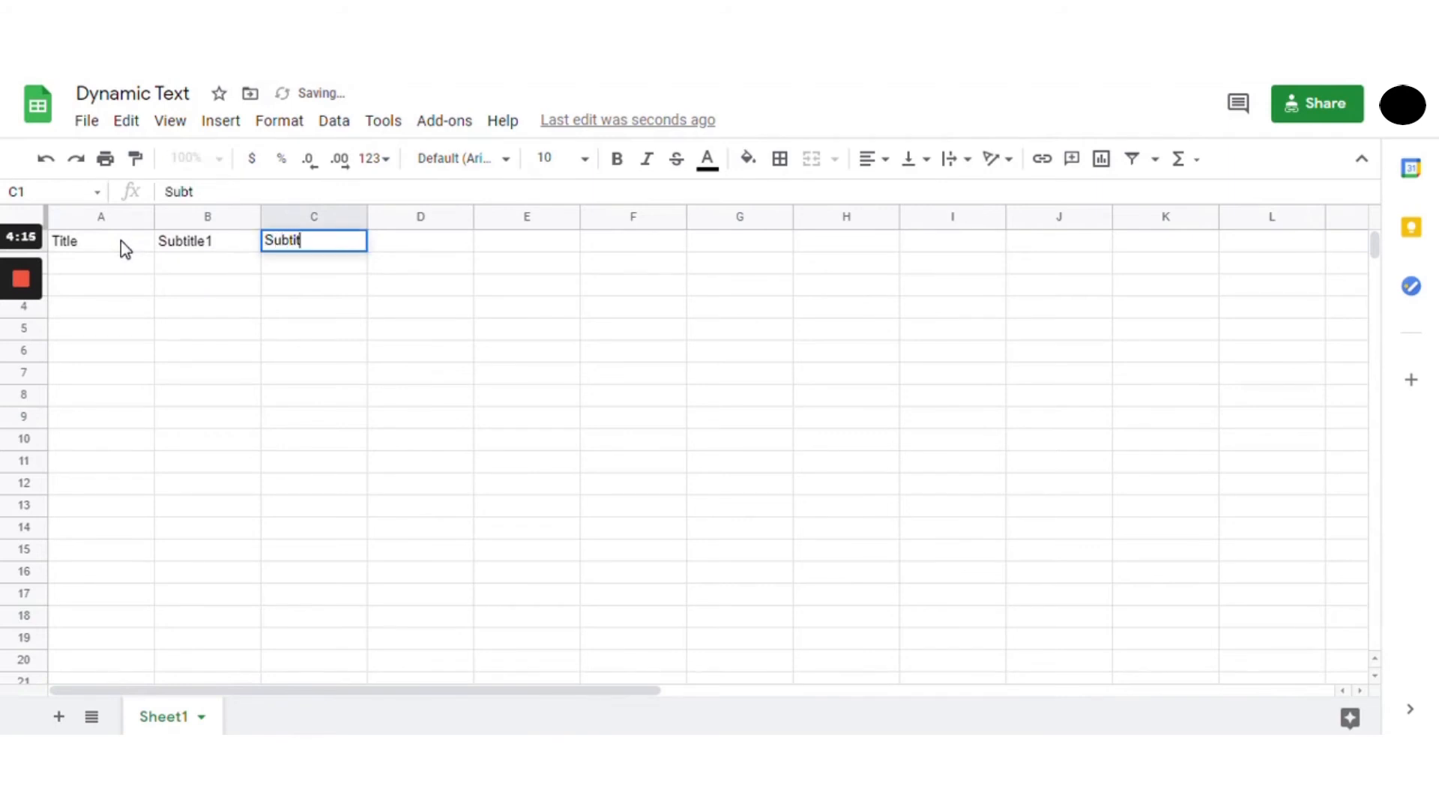
text(le2)
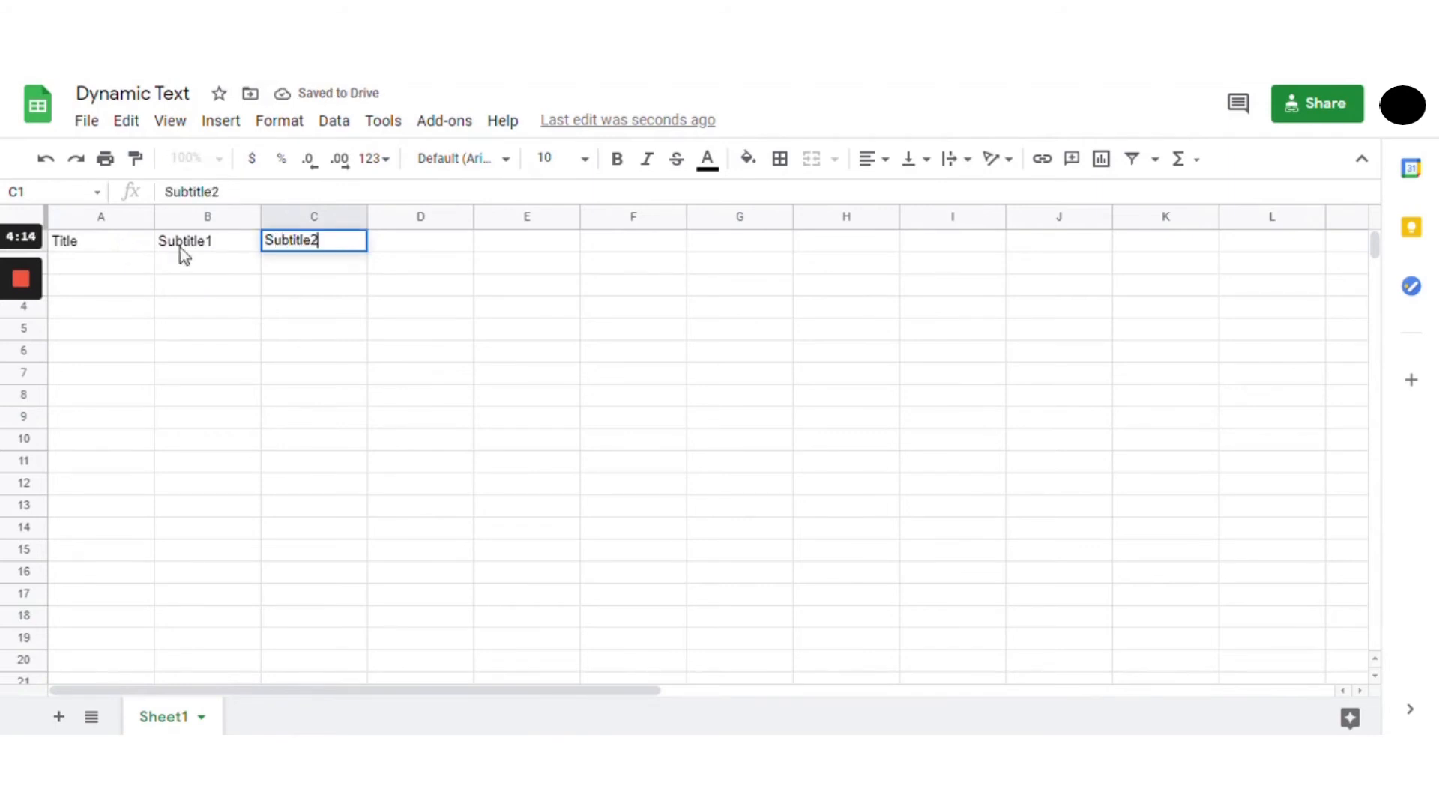
click(232, 327)
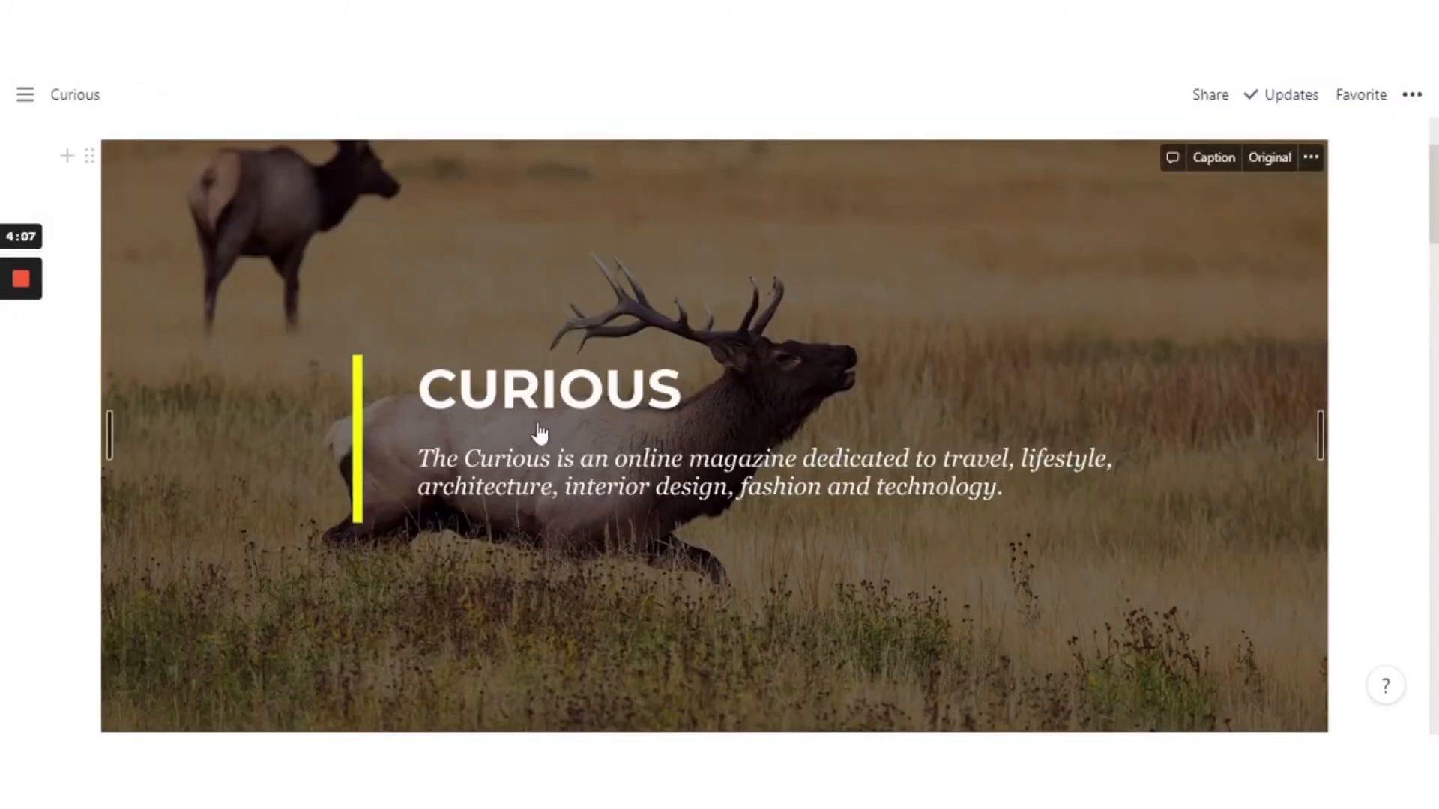
Return from the Notion reference banner to the Dynamic Text spreadsheet and enter CURIOUS in cell A2 under Title
click(625, 15)
click(645, 14)
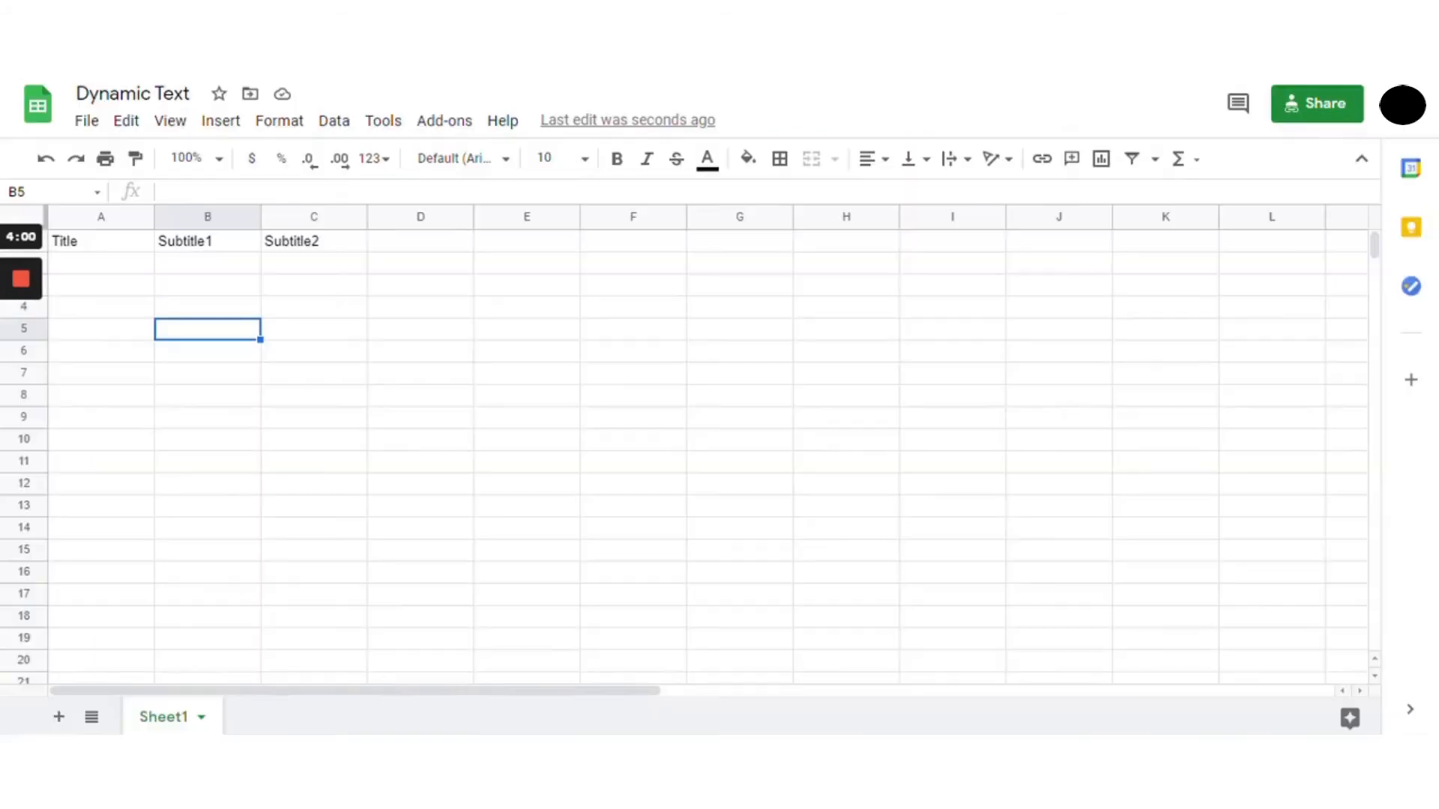
click(626, 15)
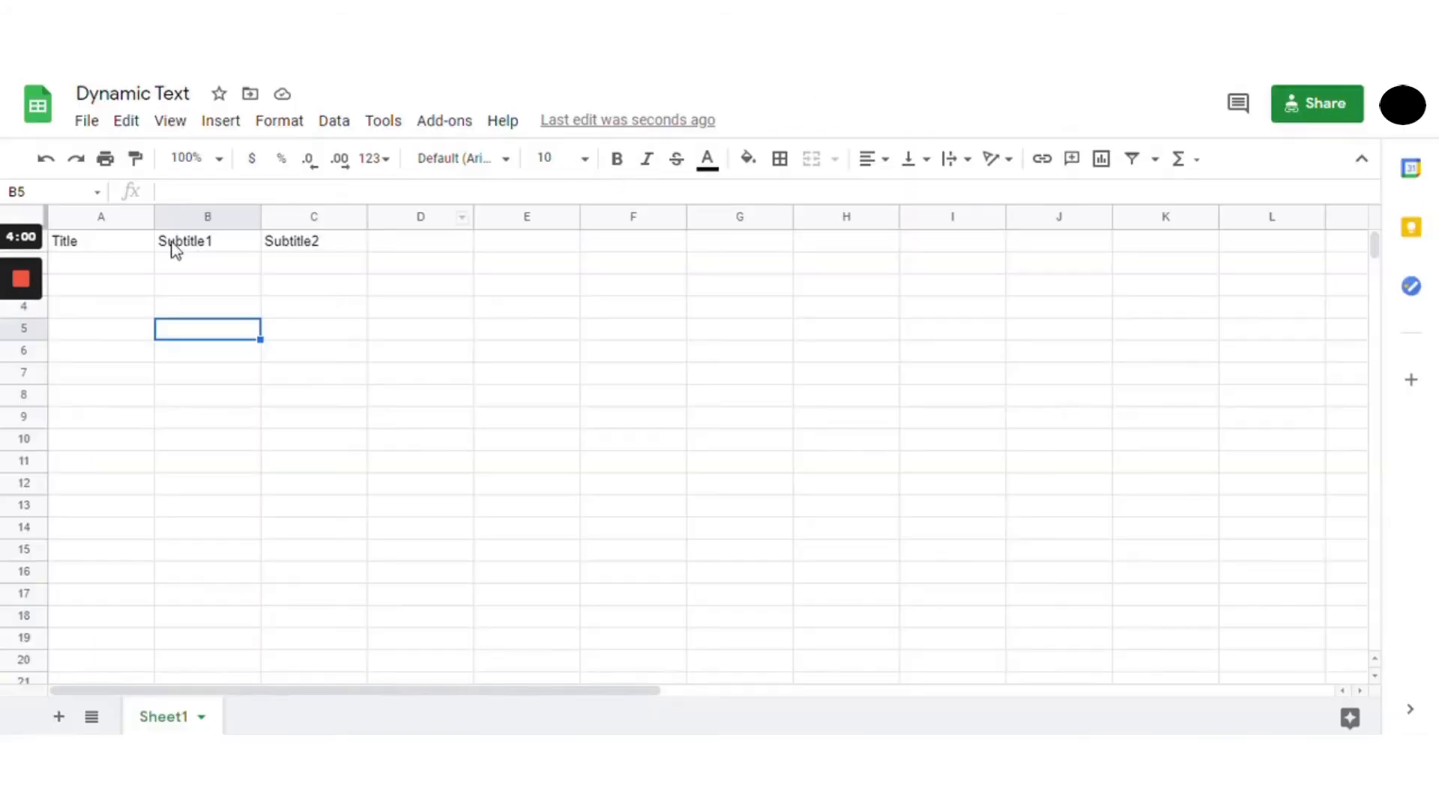
click(108, 266)
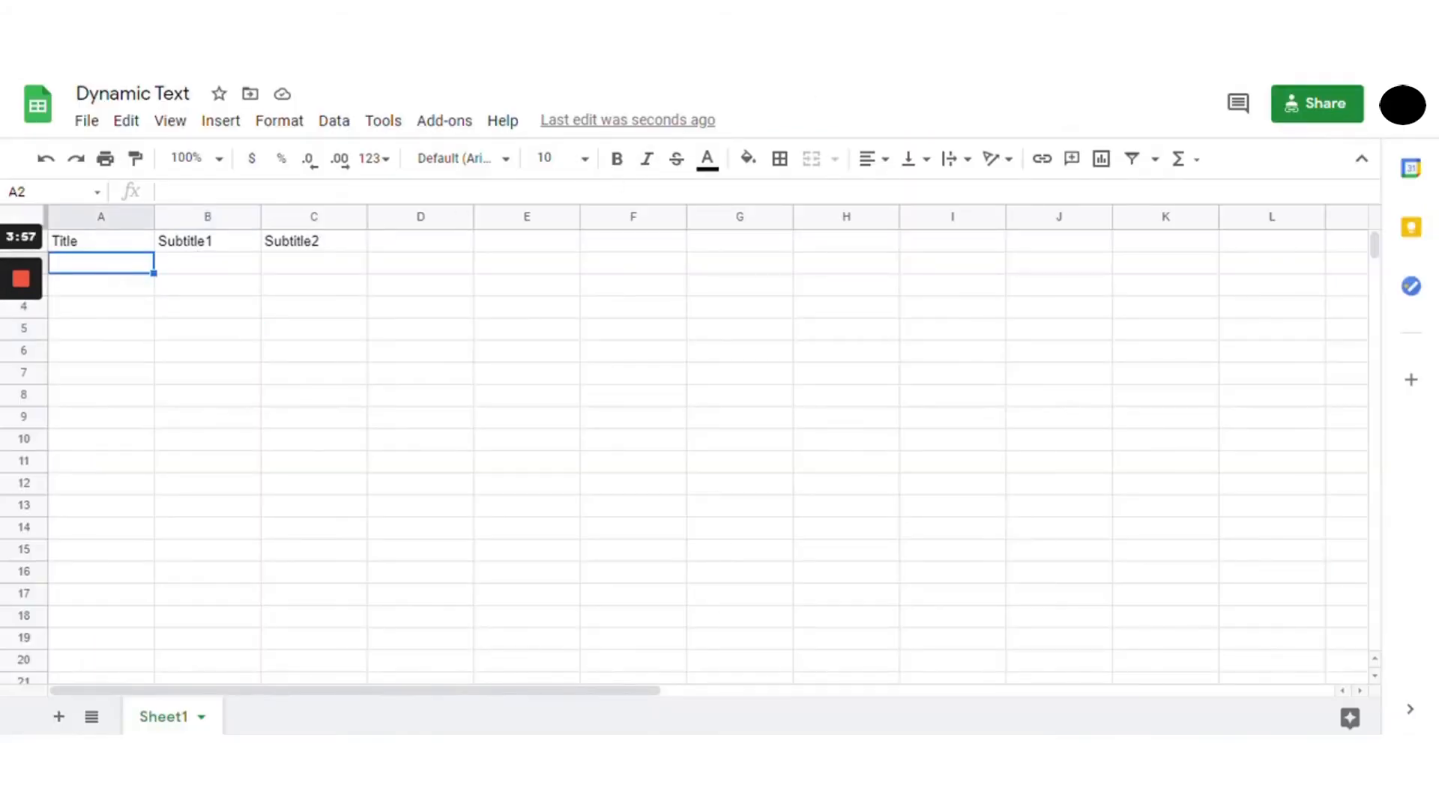
text(CURIOUS)
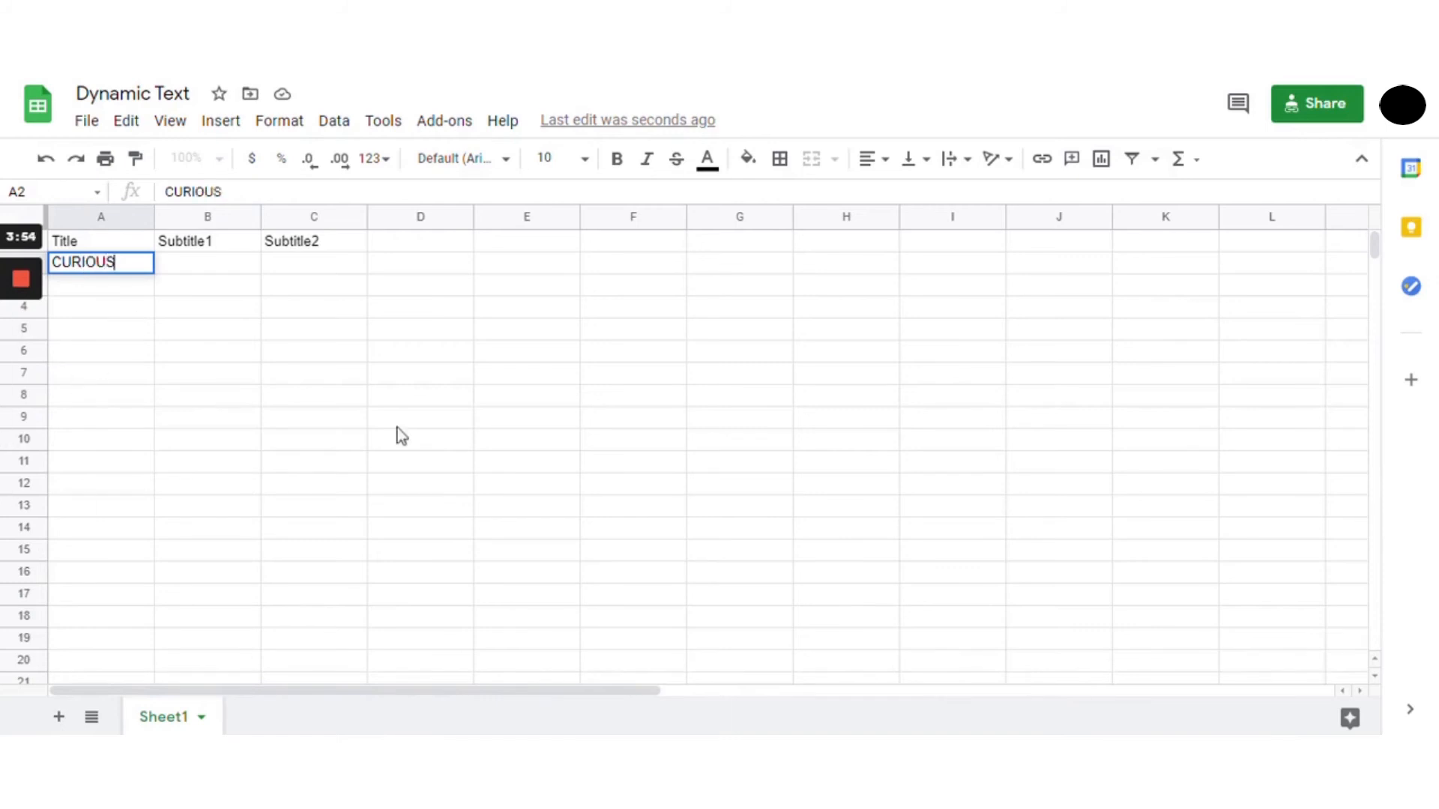
click(525, 401)
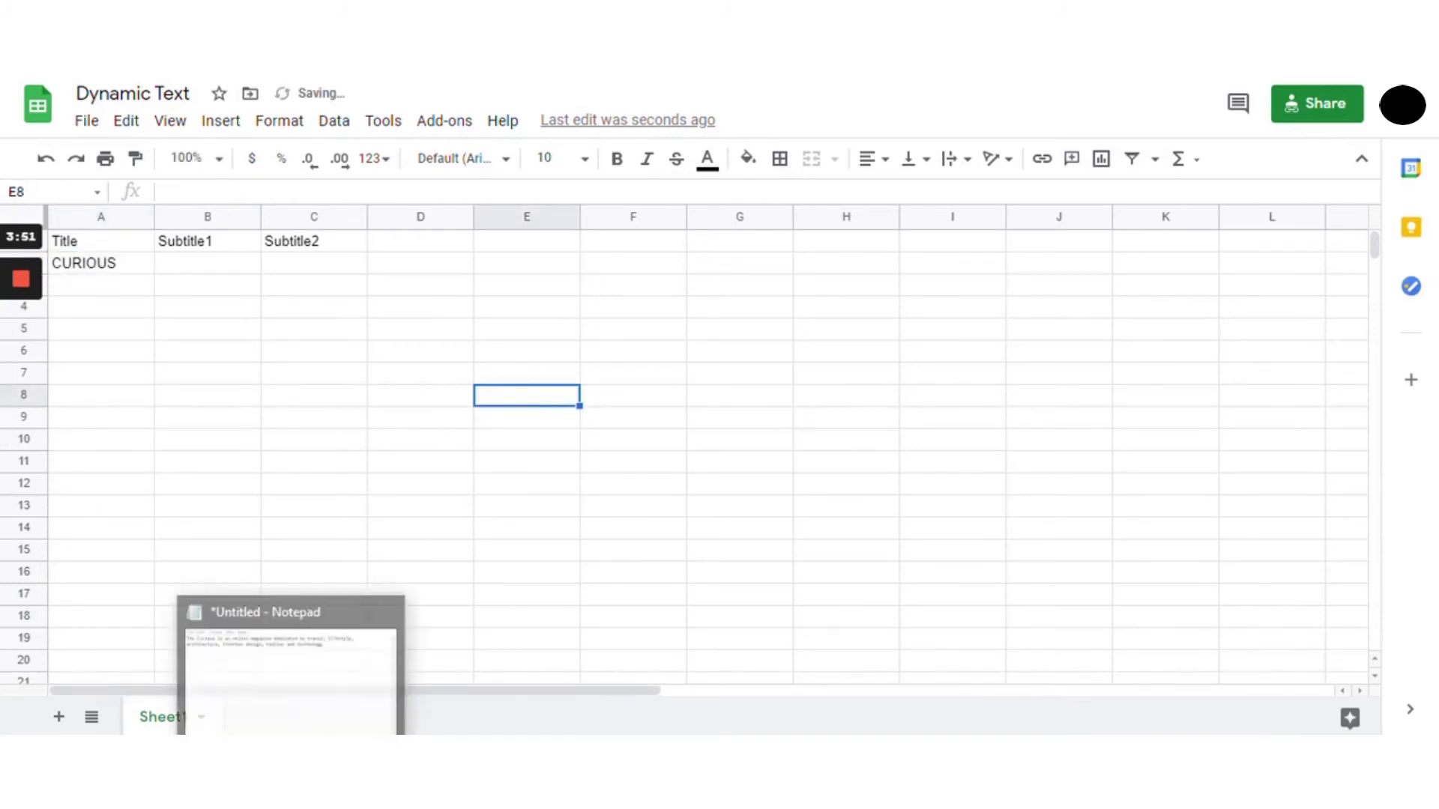
Copy "The Curious is an online magazine dedicated to travel, lifestyle," from Notepad into cell B2 and fit column B to the text
click(290, 753)
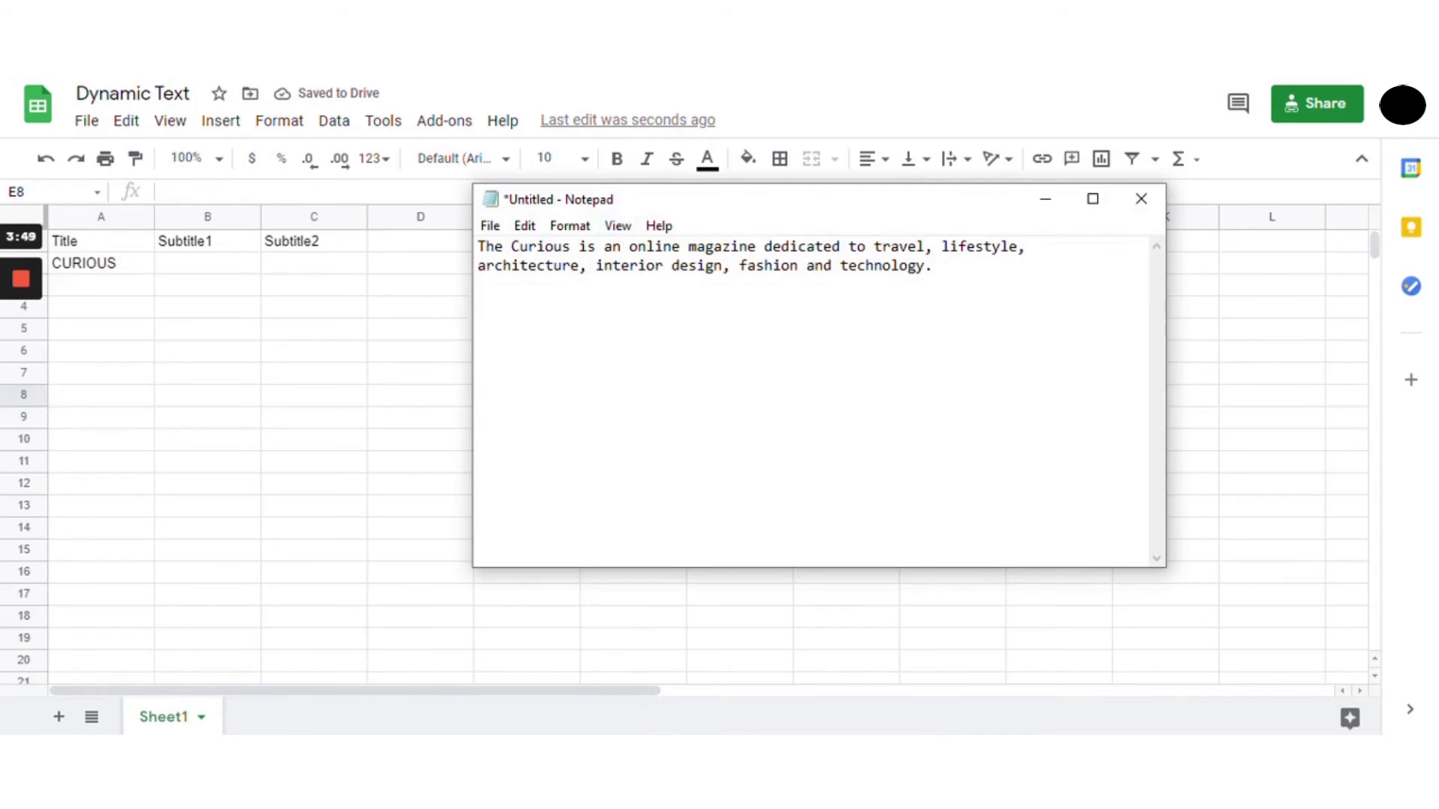
drag(477, 246, 1034, 247)
key(ctrl+c)
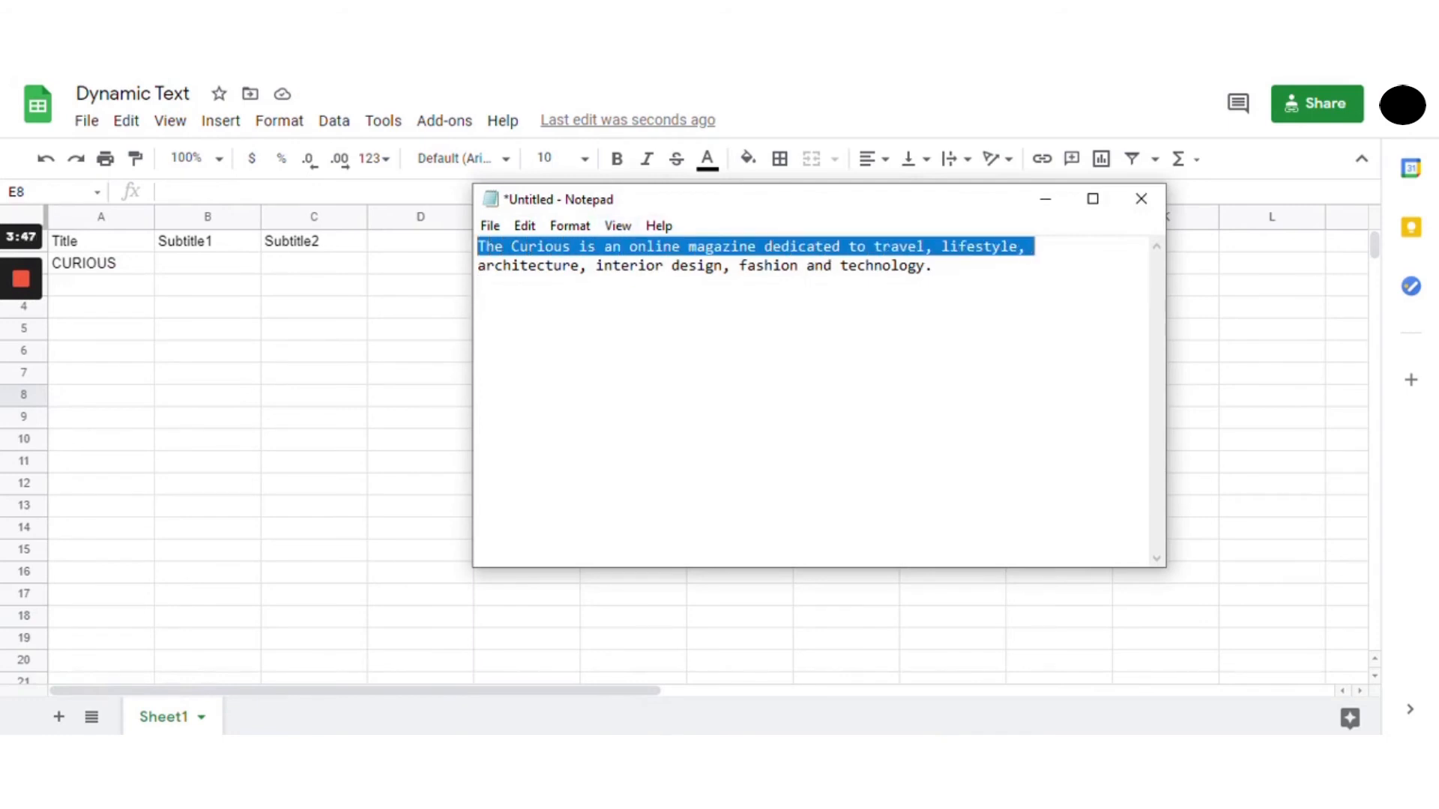
click(771, 247)
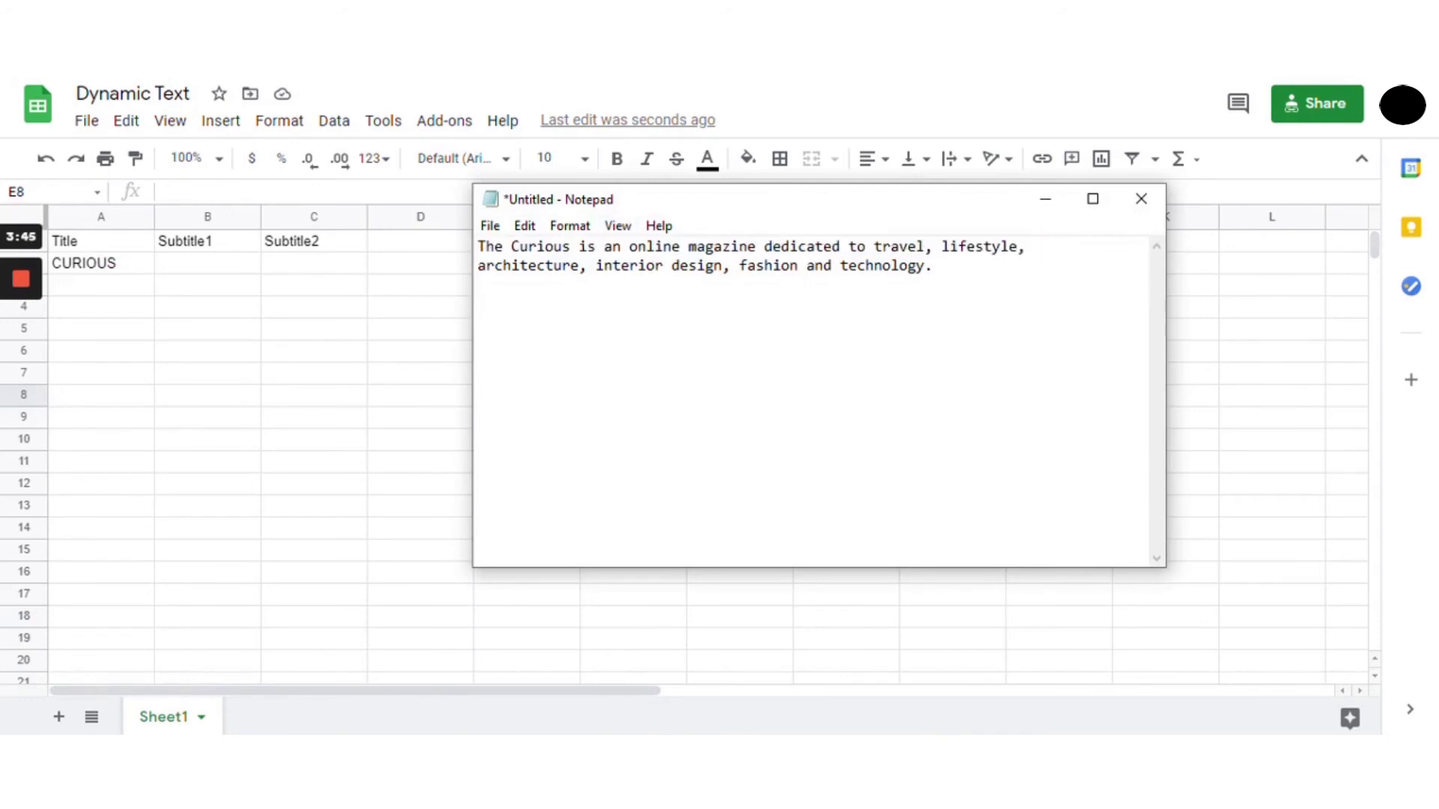
drag(478, 246, 1010, 246)
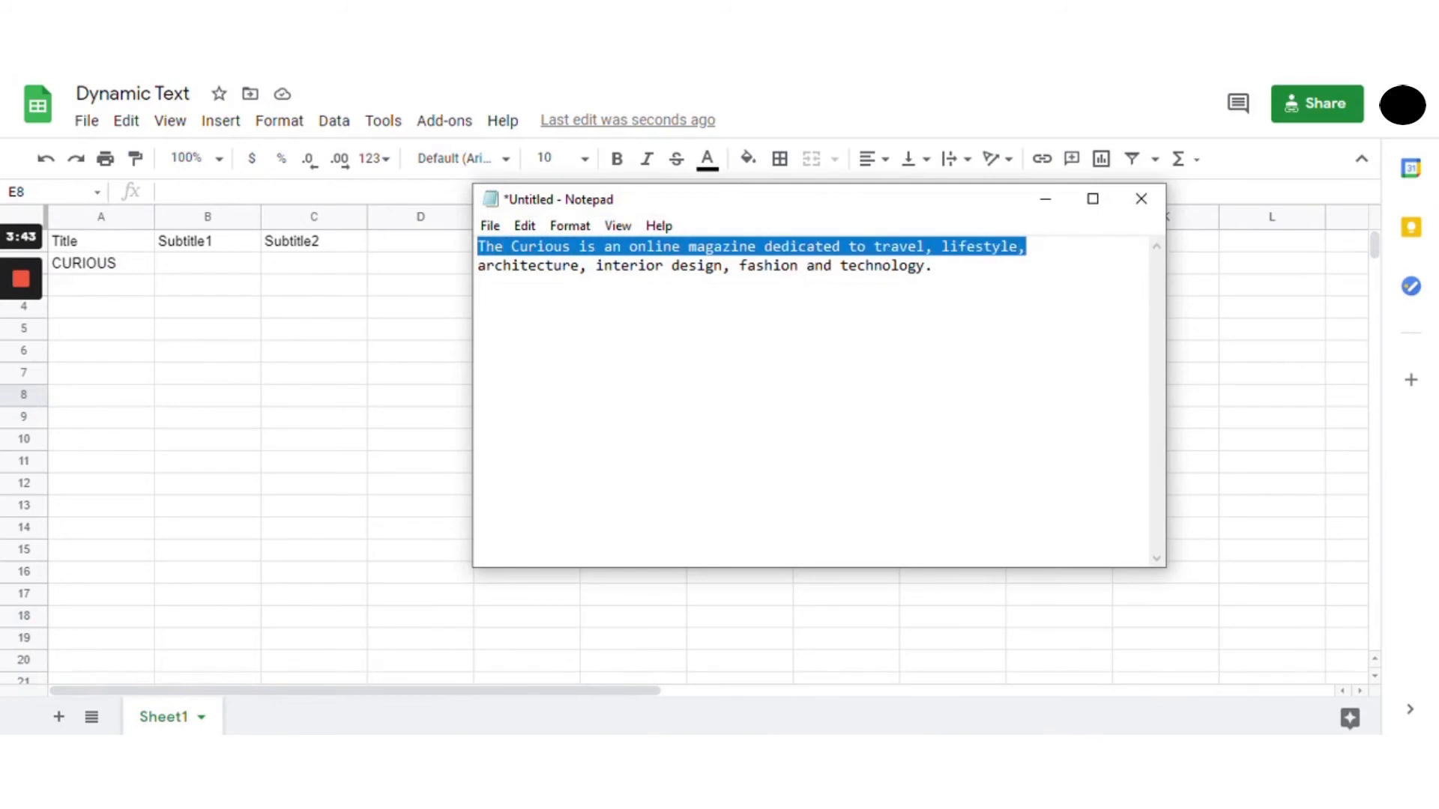
click(1045, 199)
click(228, 266)
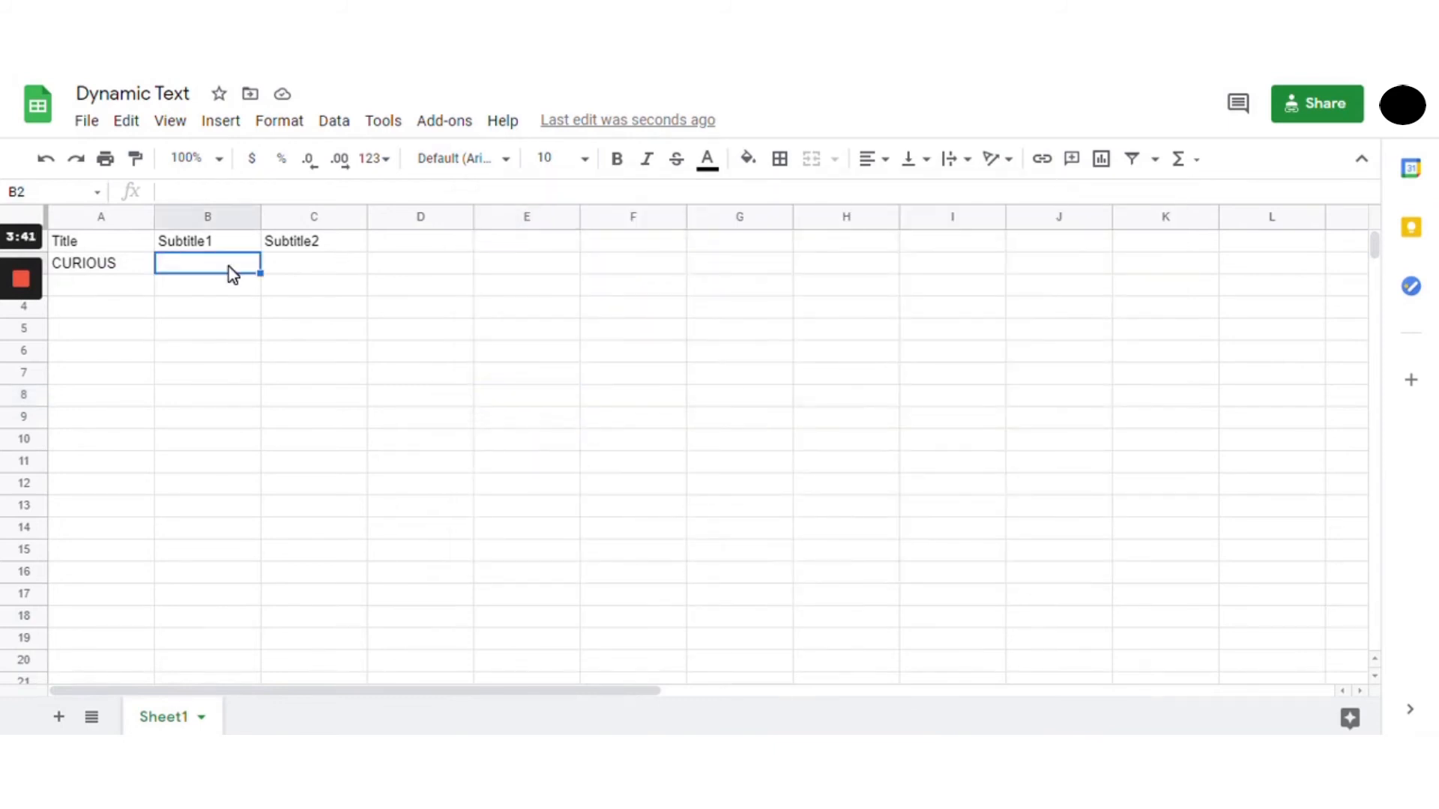
key(ctrl+v)
click(259, 331)
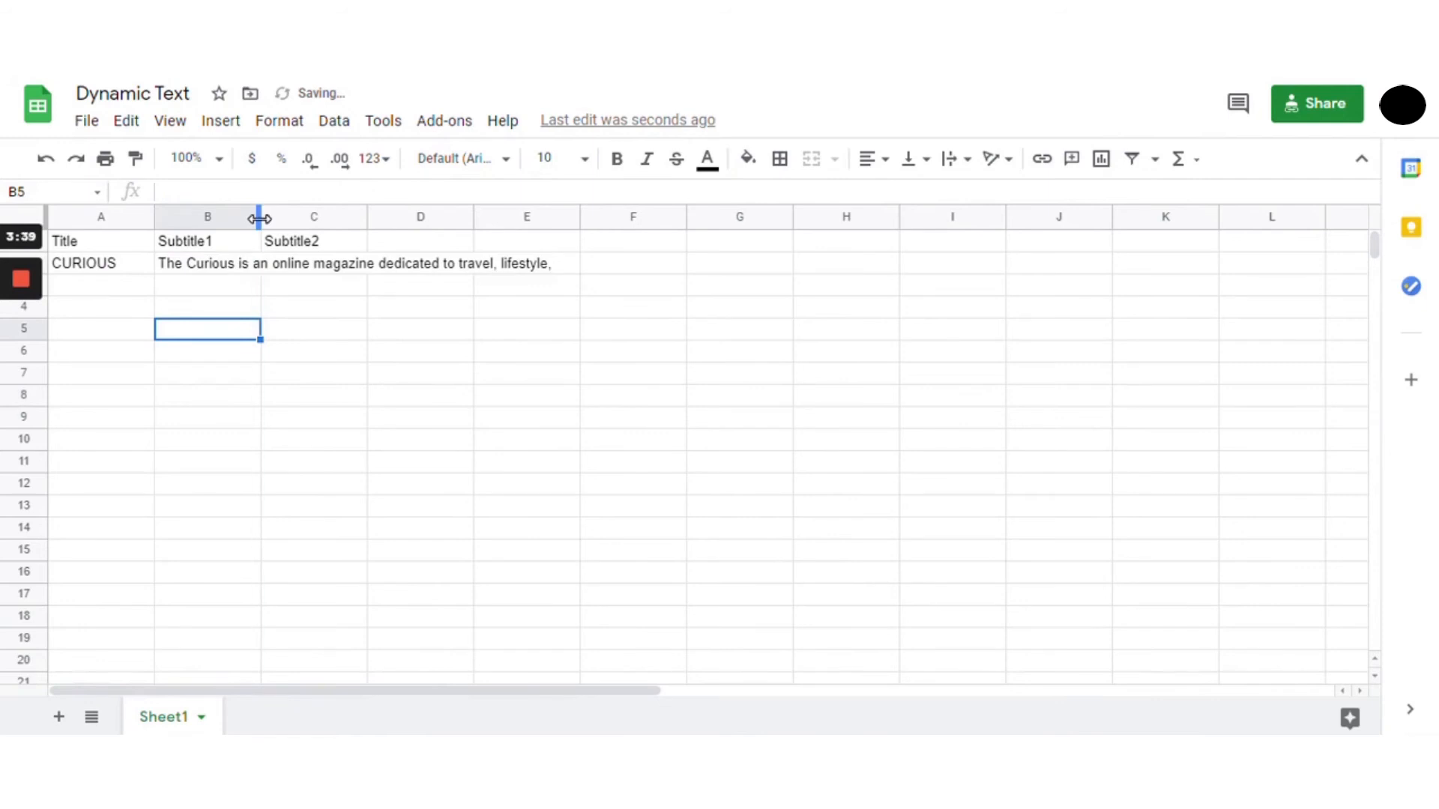
double_click(260, 218)
Copy "architecture, interior design, fashion and technology." from Notepad into cell C2 and widen column C to fit the text
click(292, 756)
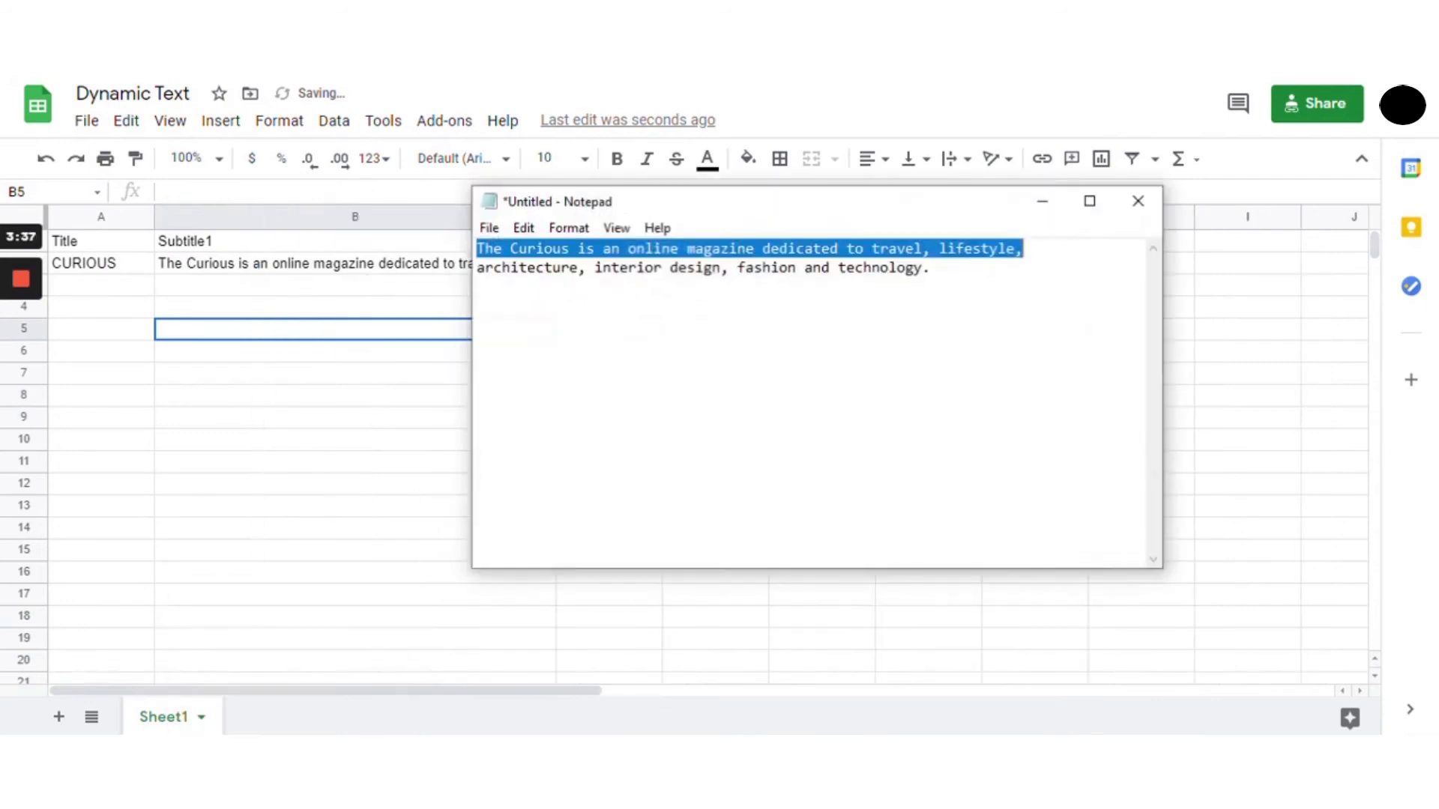
click(480, 296)
mouse_move(479, 265)
mouse_down()
mouse_move(529, 265)
mouse_move(480, 285)
mouse_up()
key(ctrl+c)
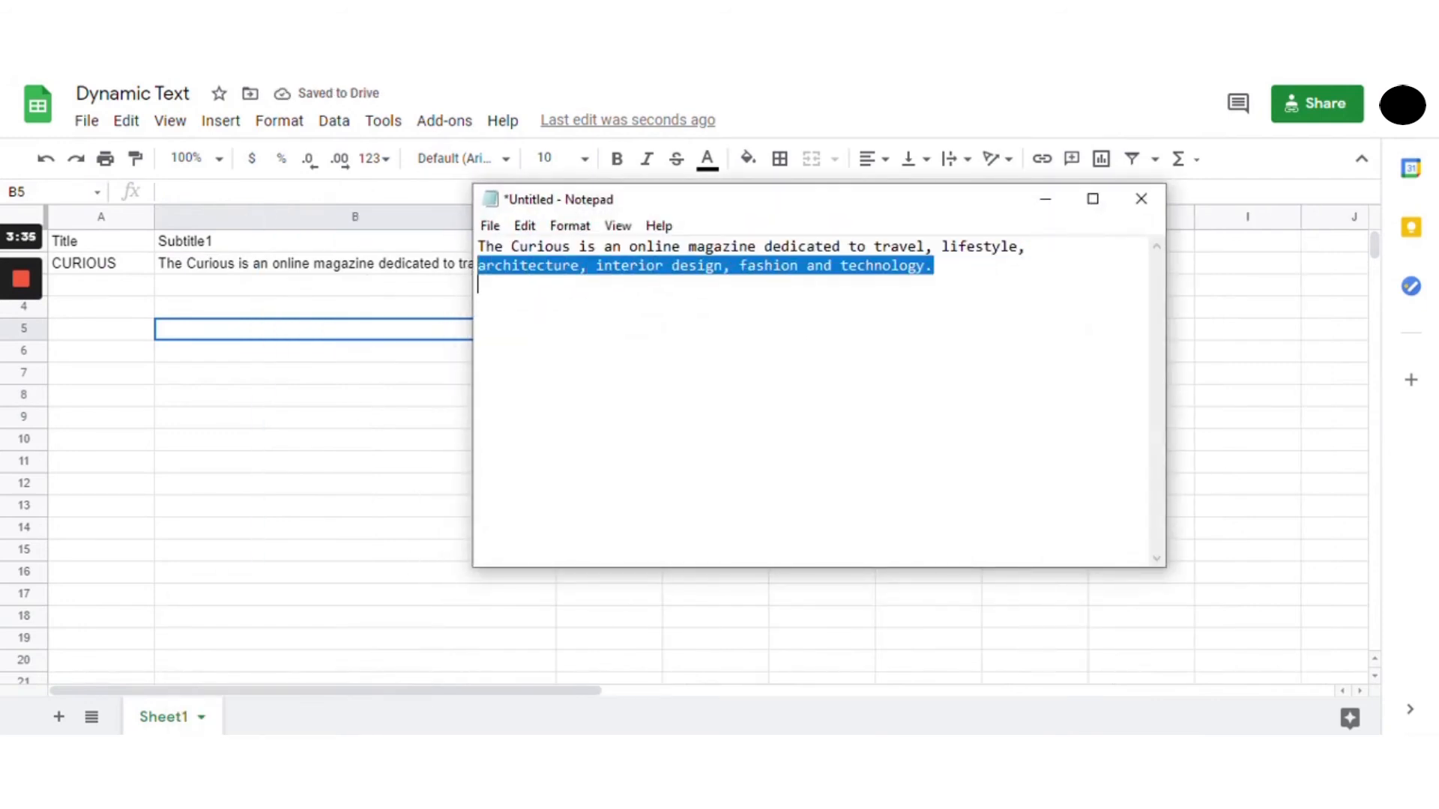
click(1049, 198)
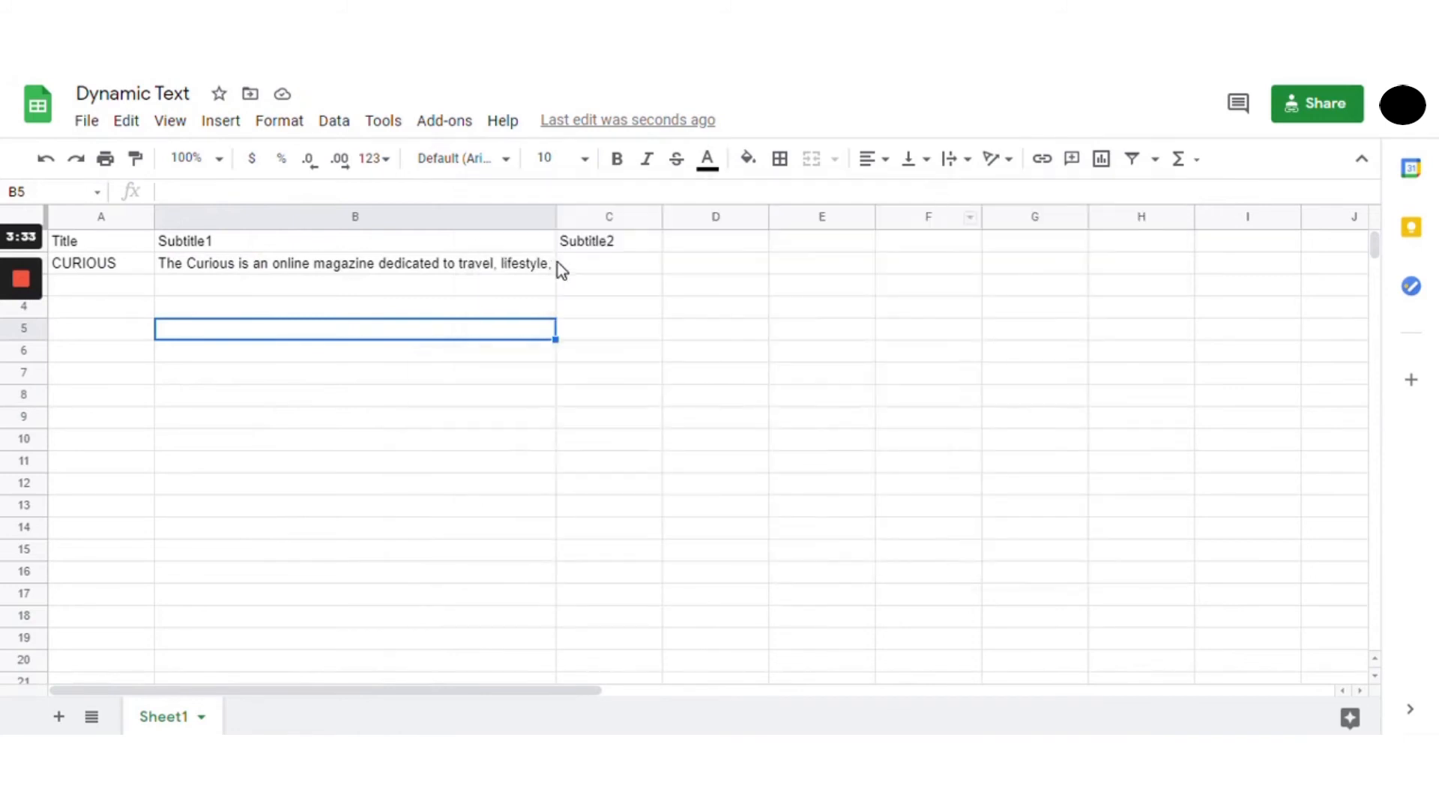
click(579, 262)
key(ctrl+v)
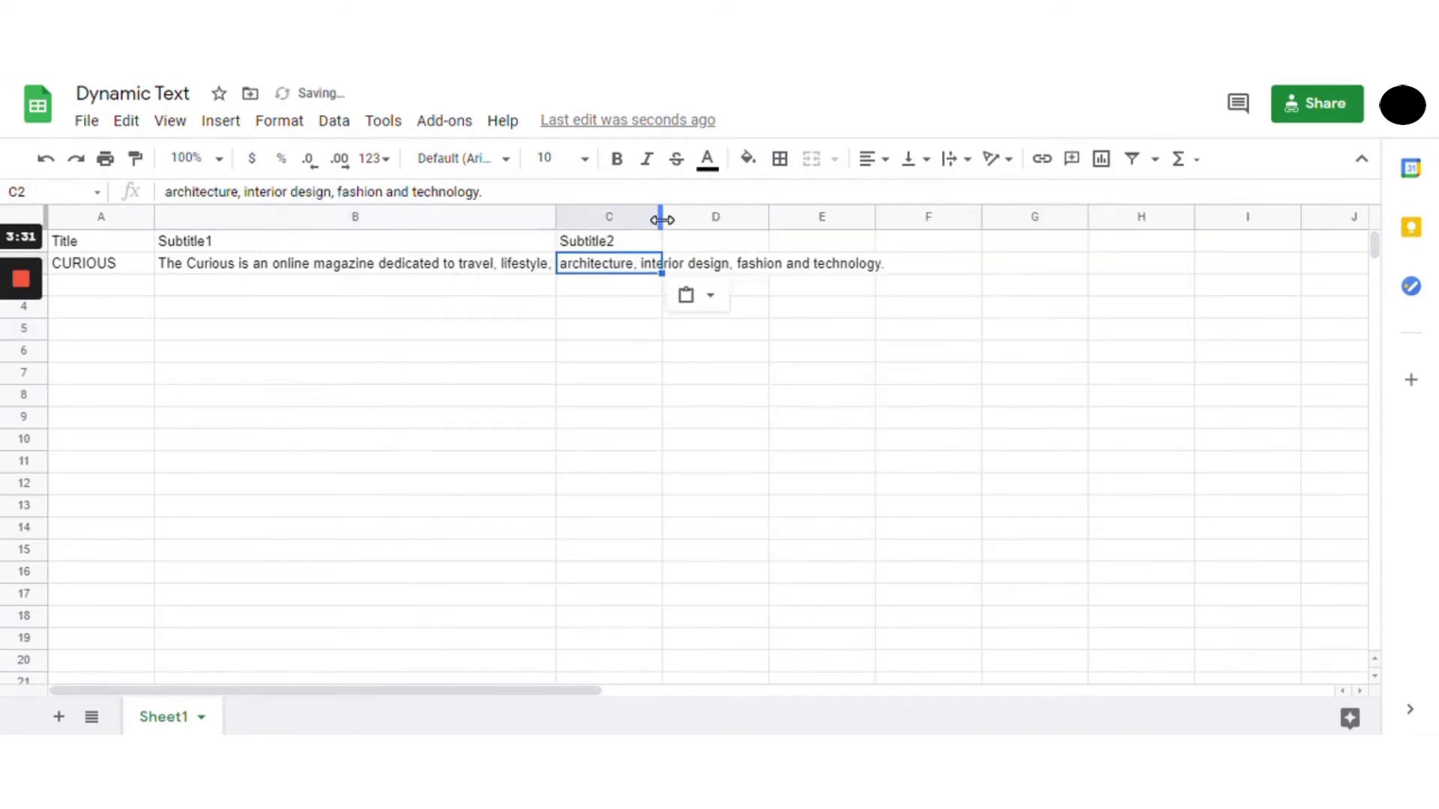
drag(661, 219, 890, 219)
click(761, 375)
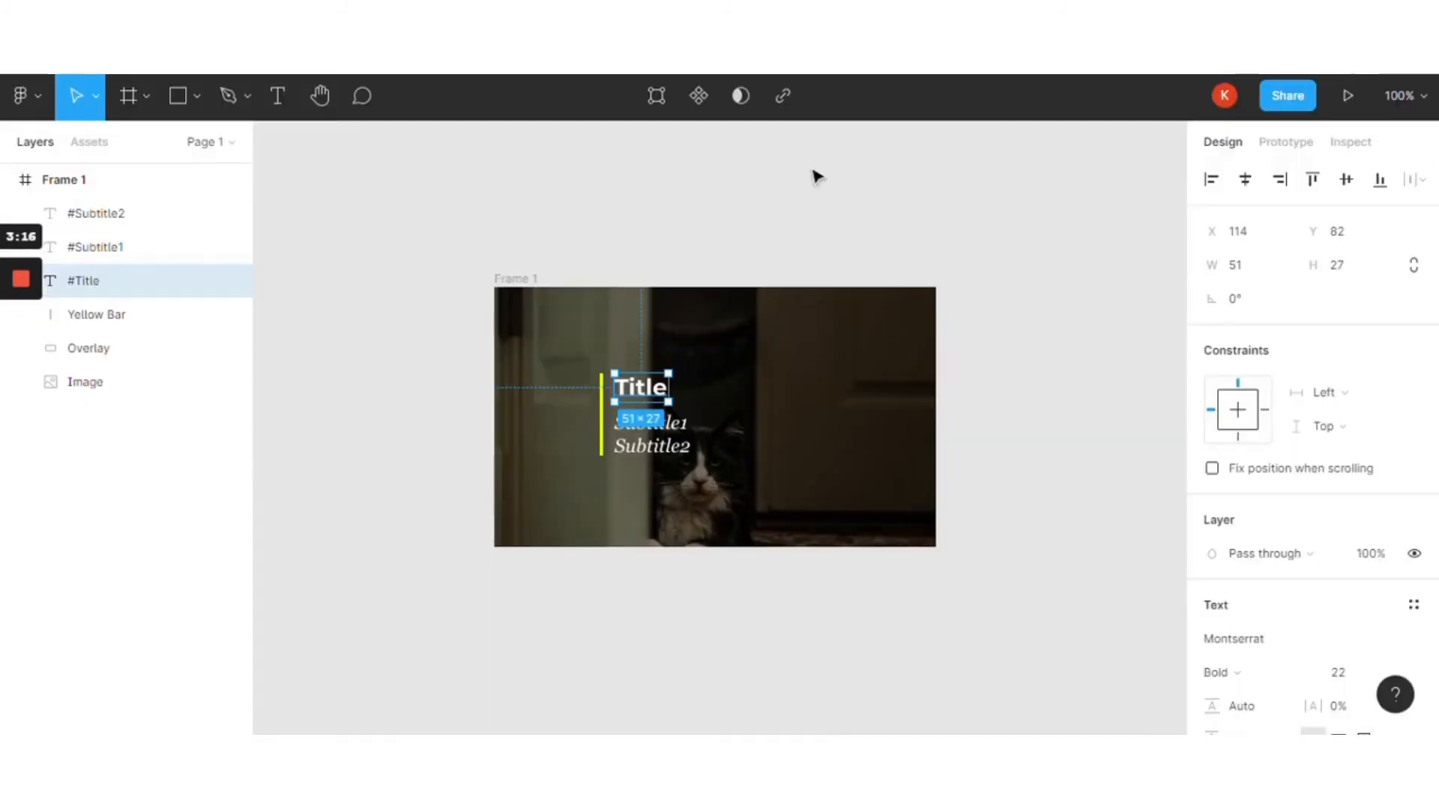
Deselect the title layer in Figma, compare the banner's text layers with the spreadsheet's columns, and return to Google Sheets
click(813, 177)
key(ctrl+Tab)
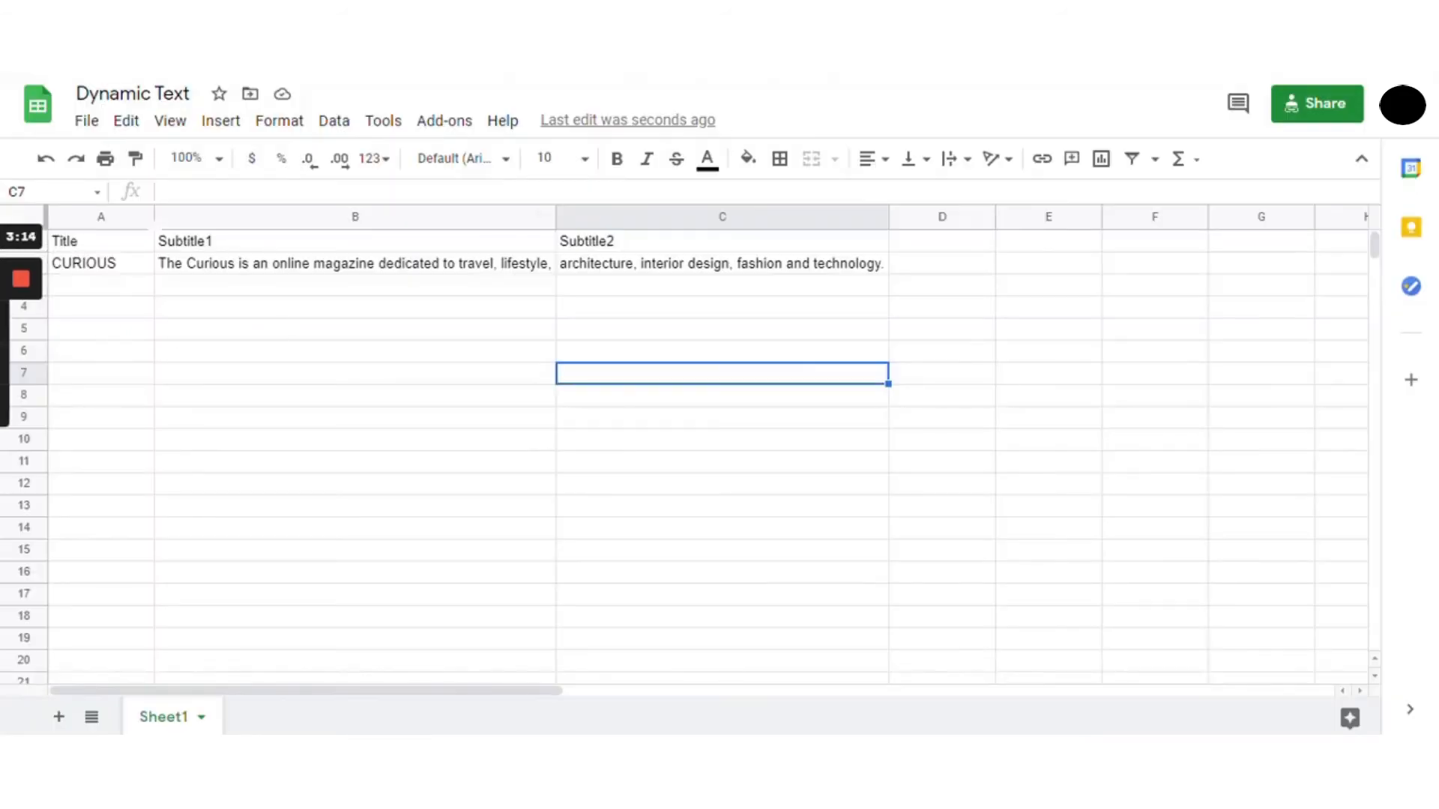
key(ctrl+Tab)
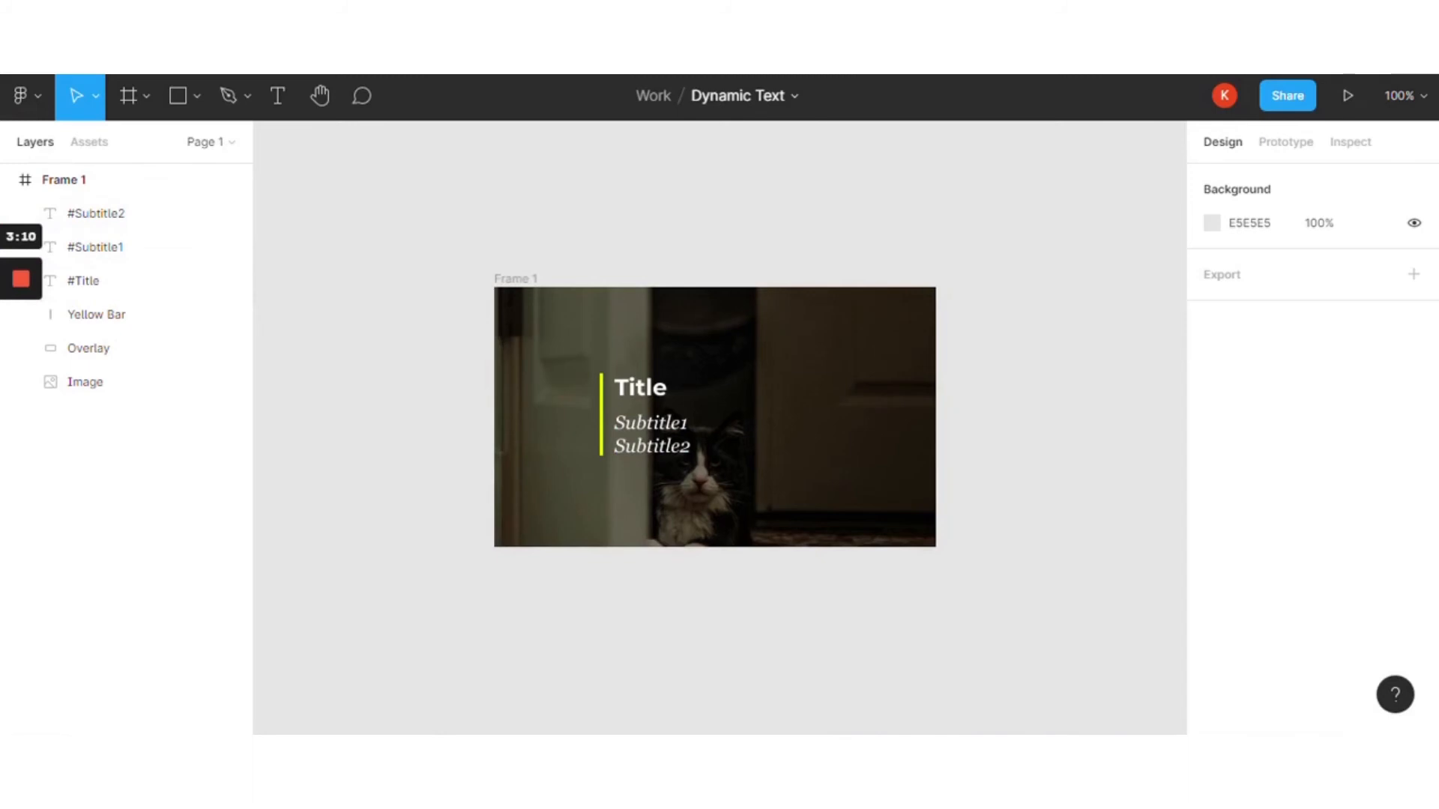
key(ctrl+Tab)
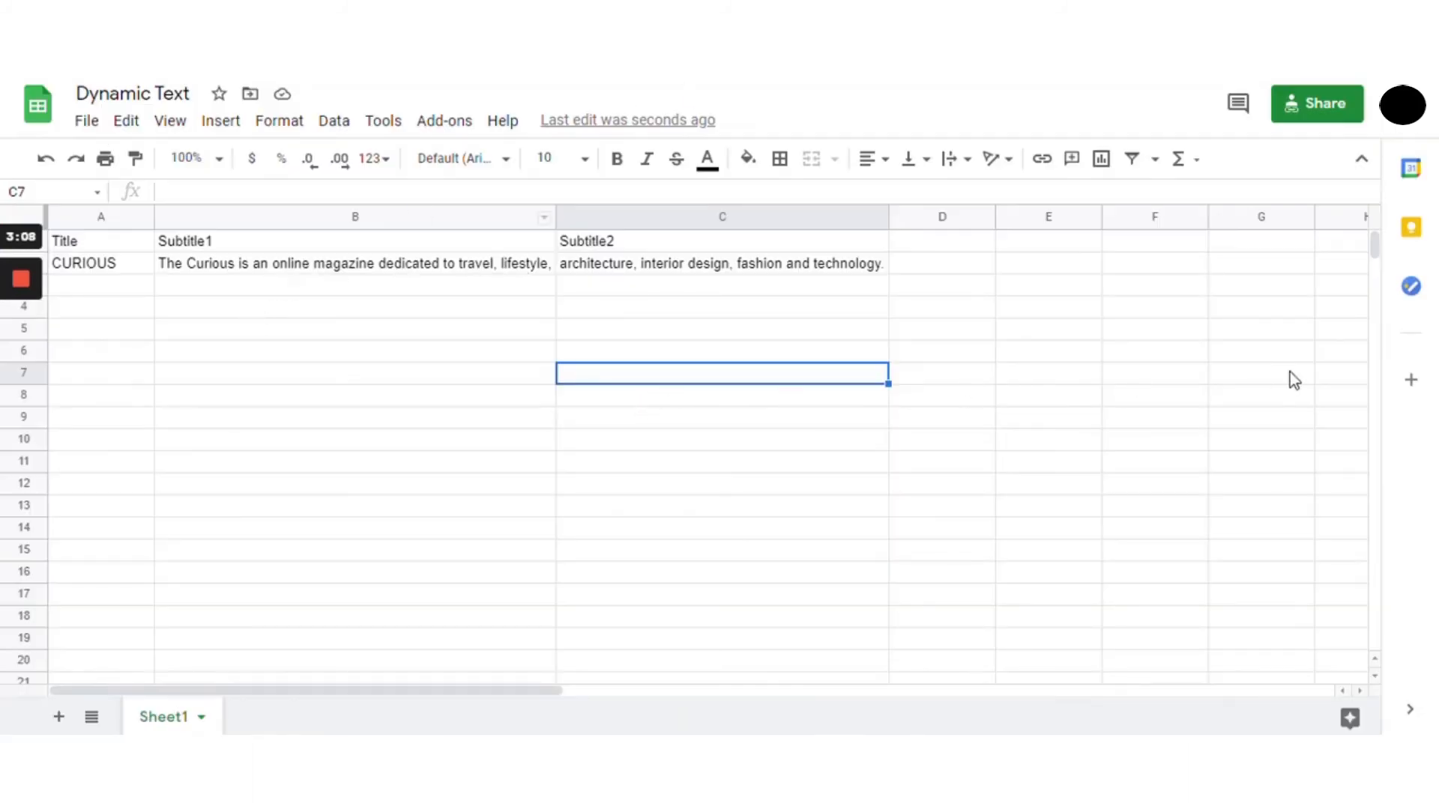
Check that the spreadsheet's link sharing is Anyone with the link as Viewer, copy the link, and close the sharing settings
click(1308, 116)
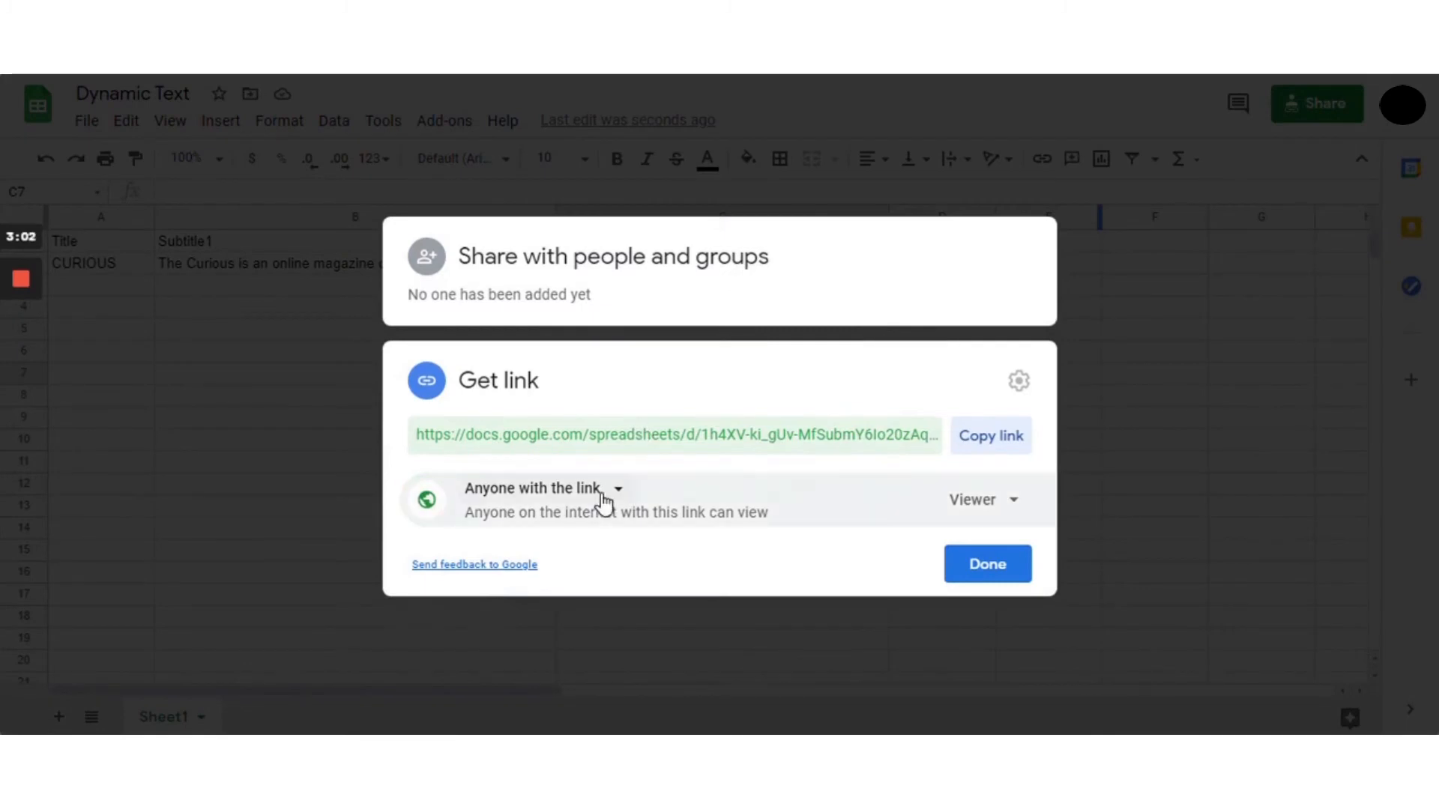
click(619, 495)
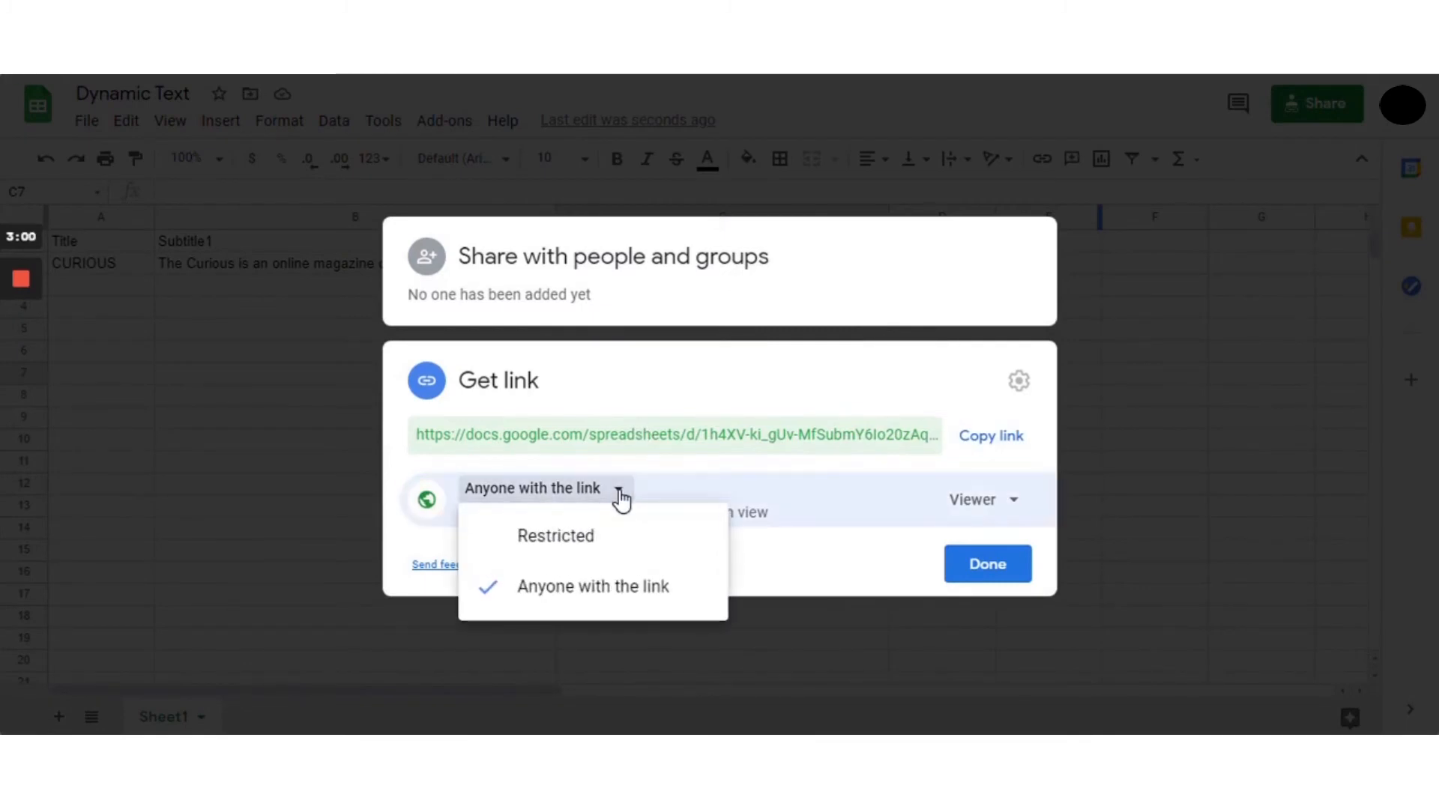
click(619, 495)
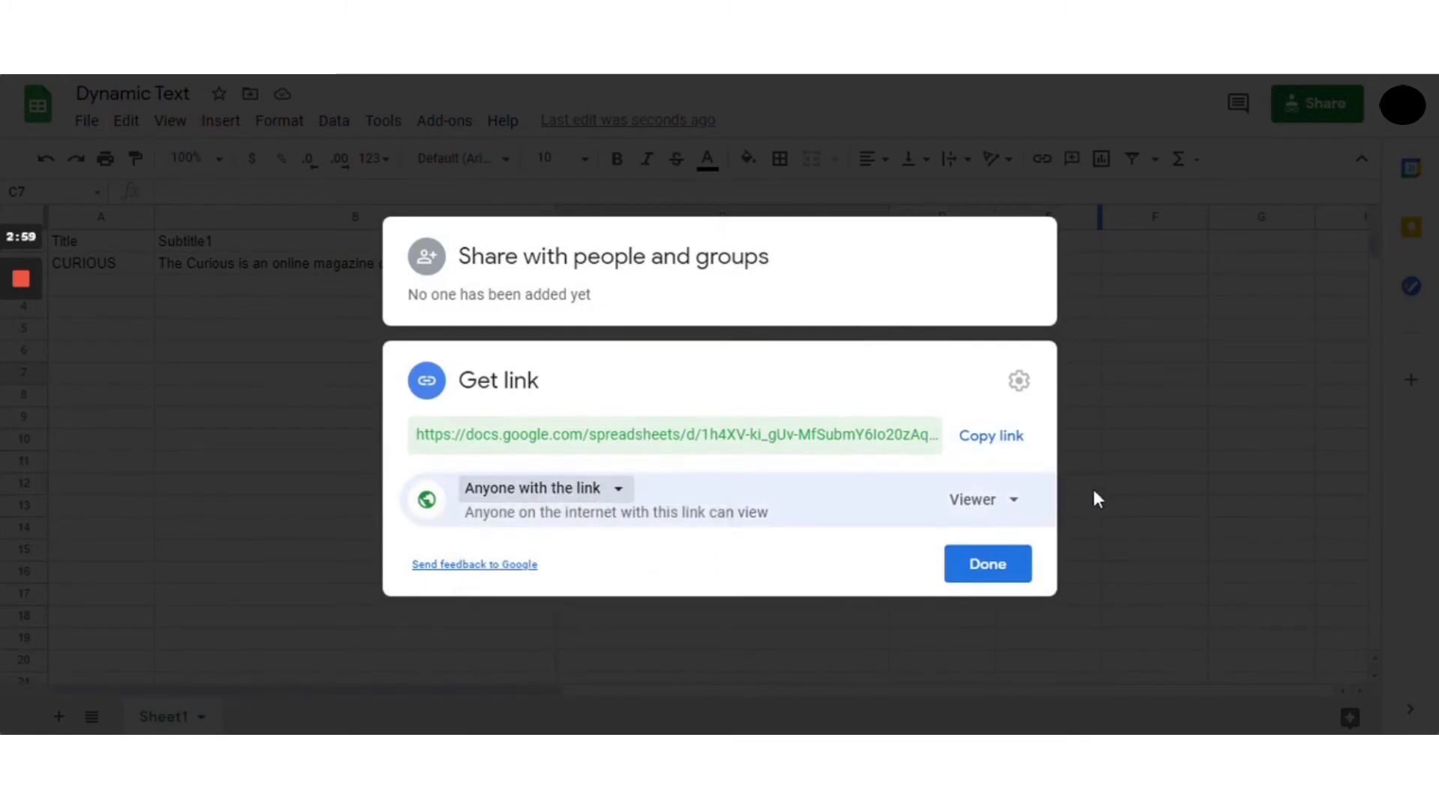
click(984, 441)
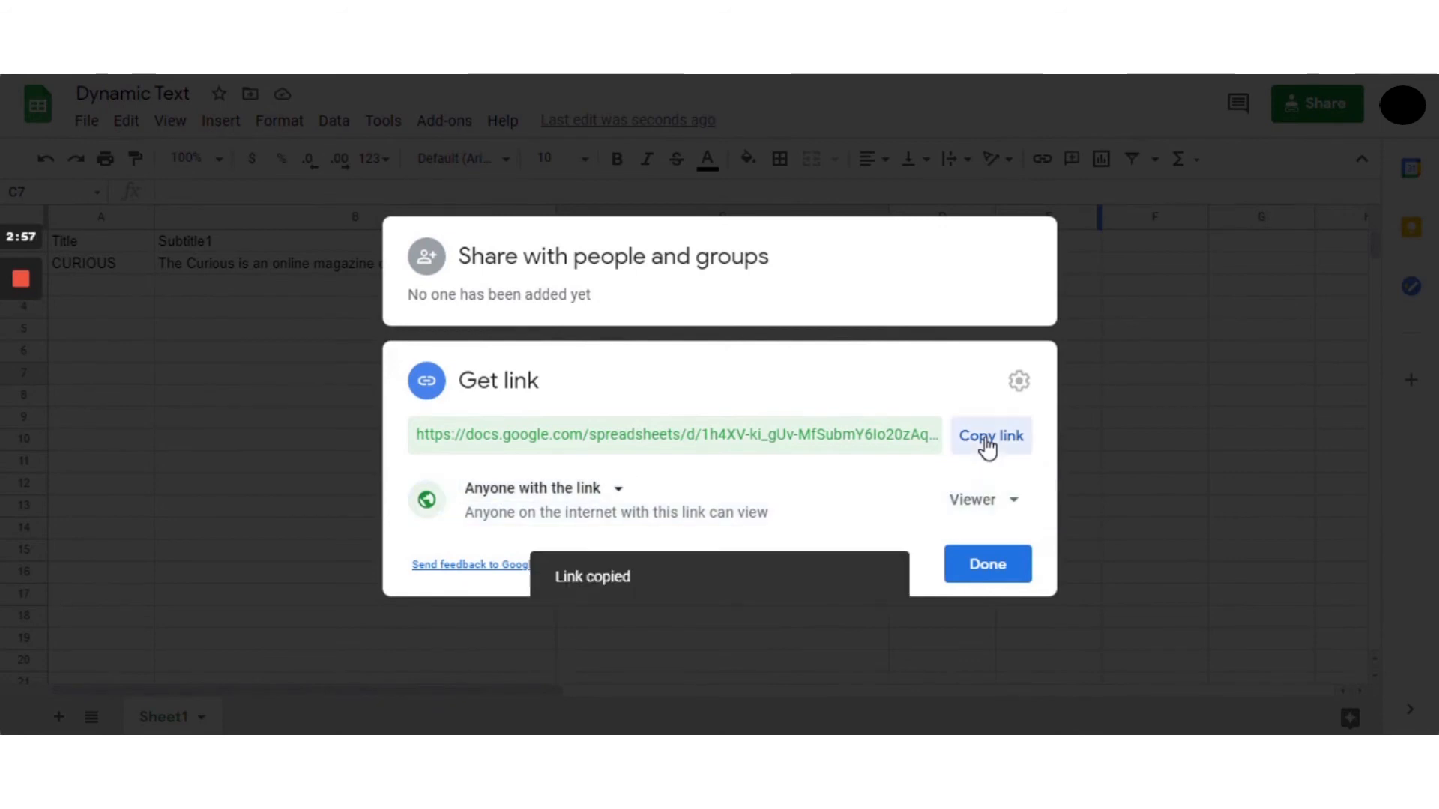
click(986, 566)
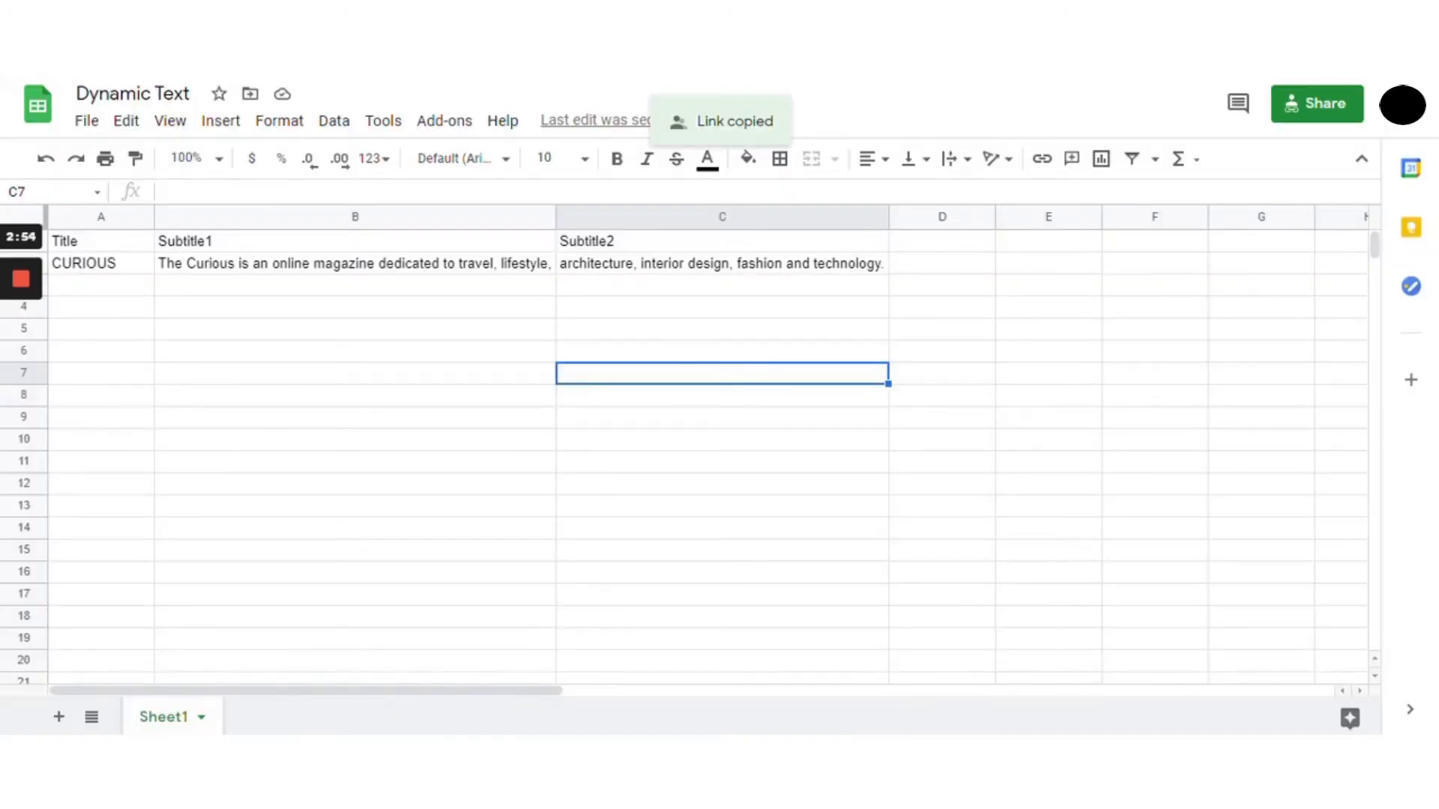
Switch to Figma, run the Google Sheets Sync plugin, and place its window beside the banner
key(alt+Tab)
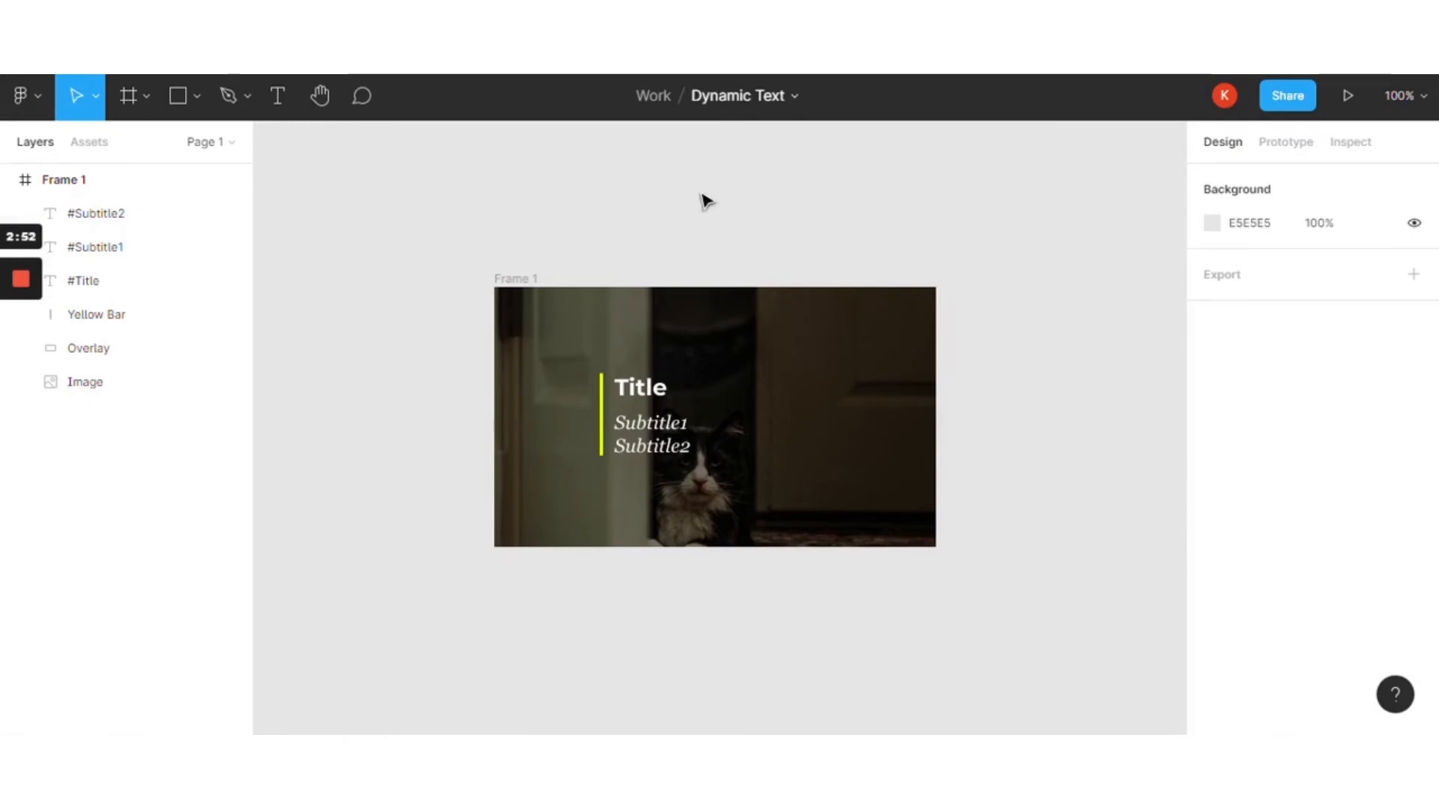
click(33, 95)
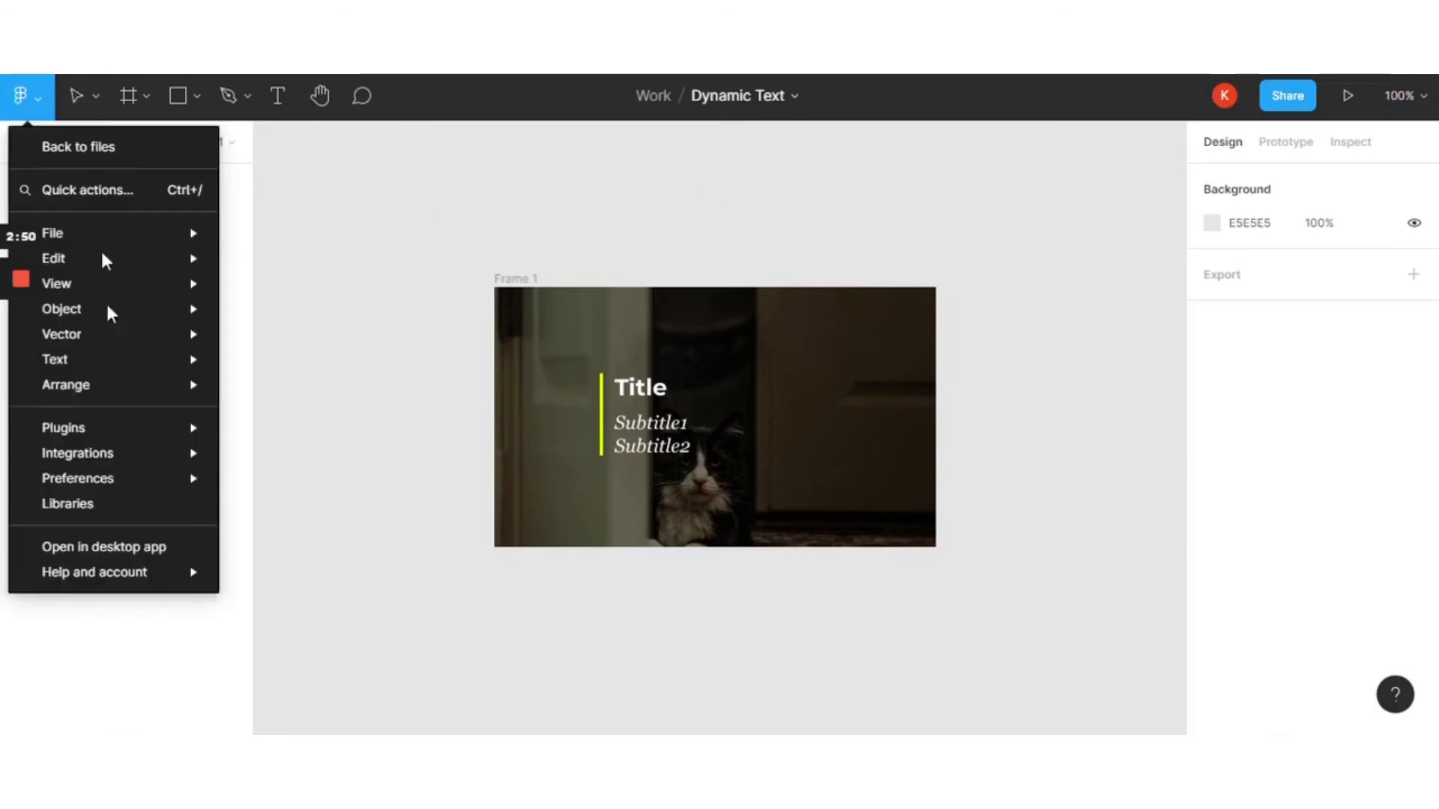
mouse_move(100, 421)
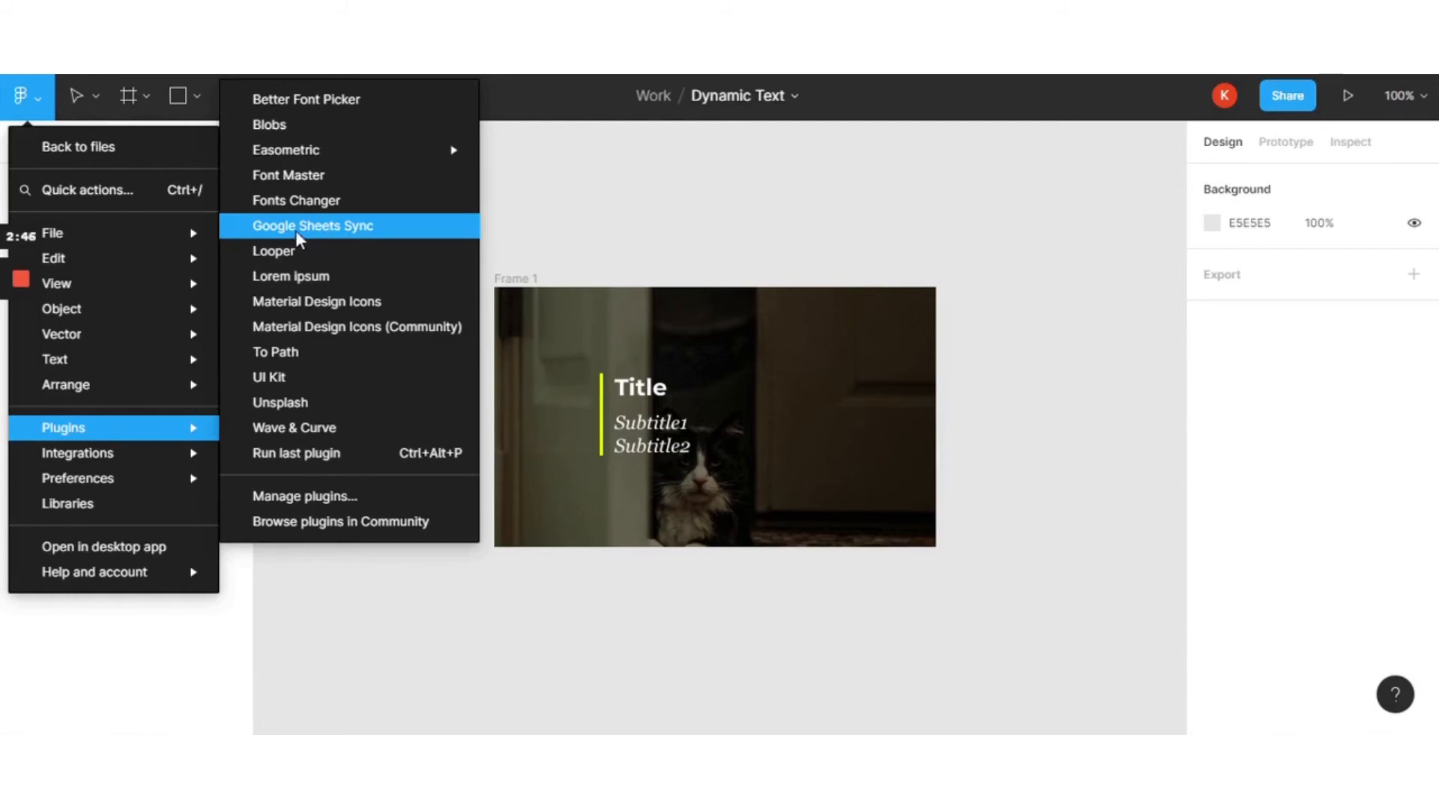
click(352, 229)
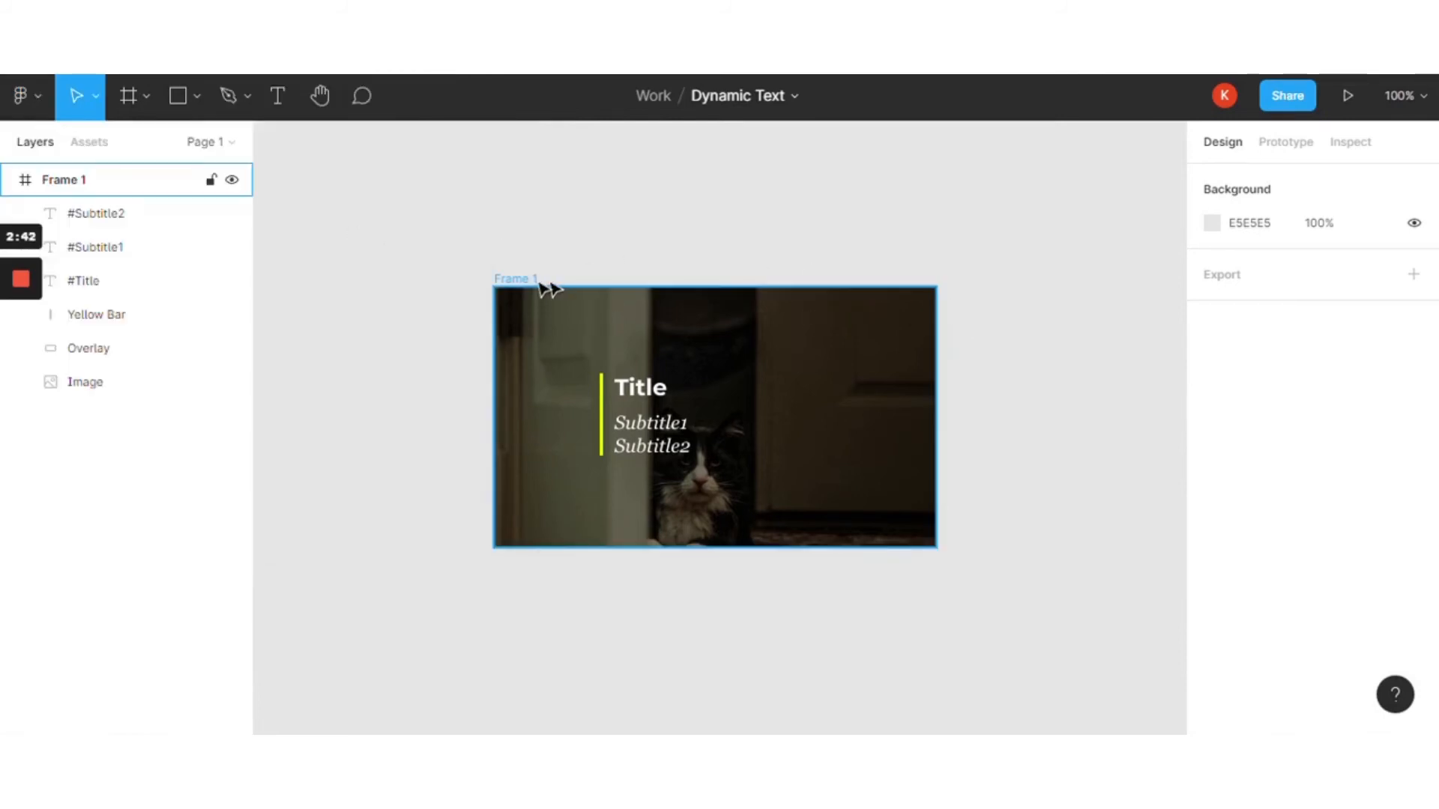
drag(529, 284, 353, 288)
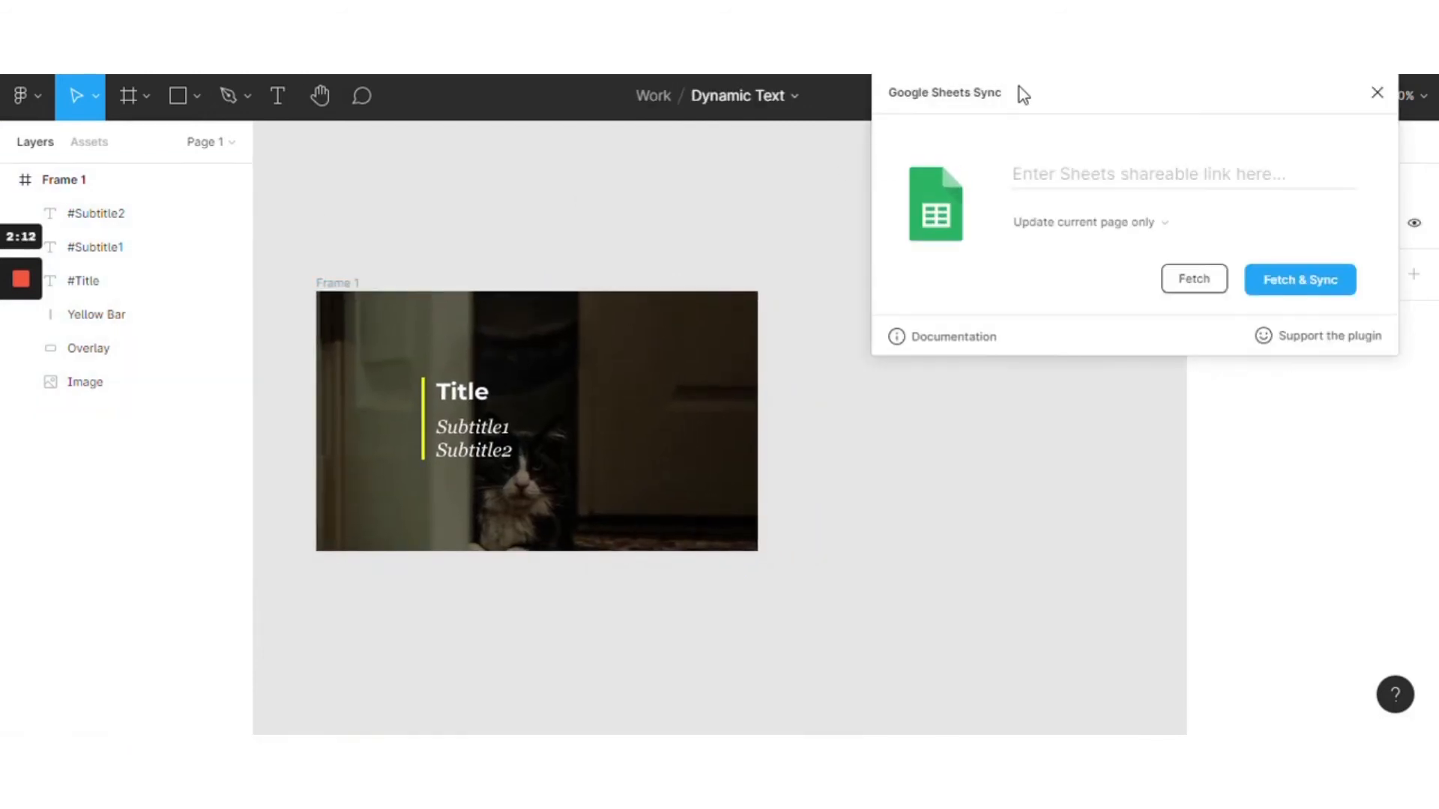
drag(1022, 92, 957, 298)
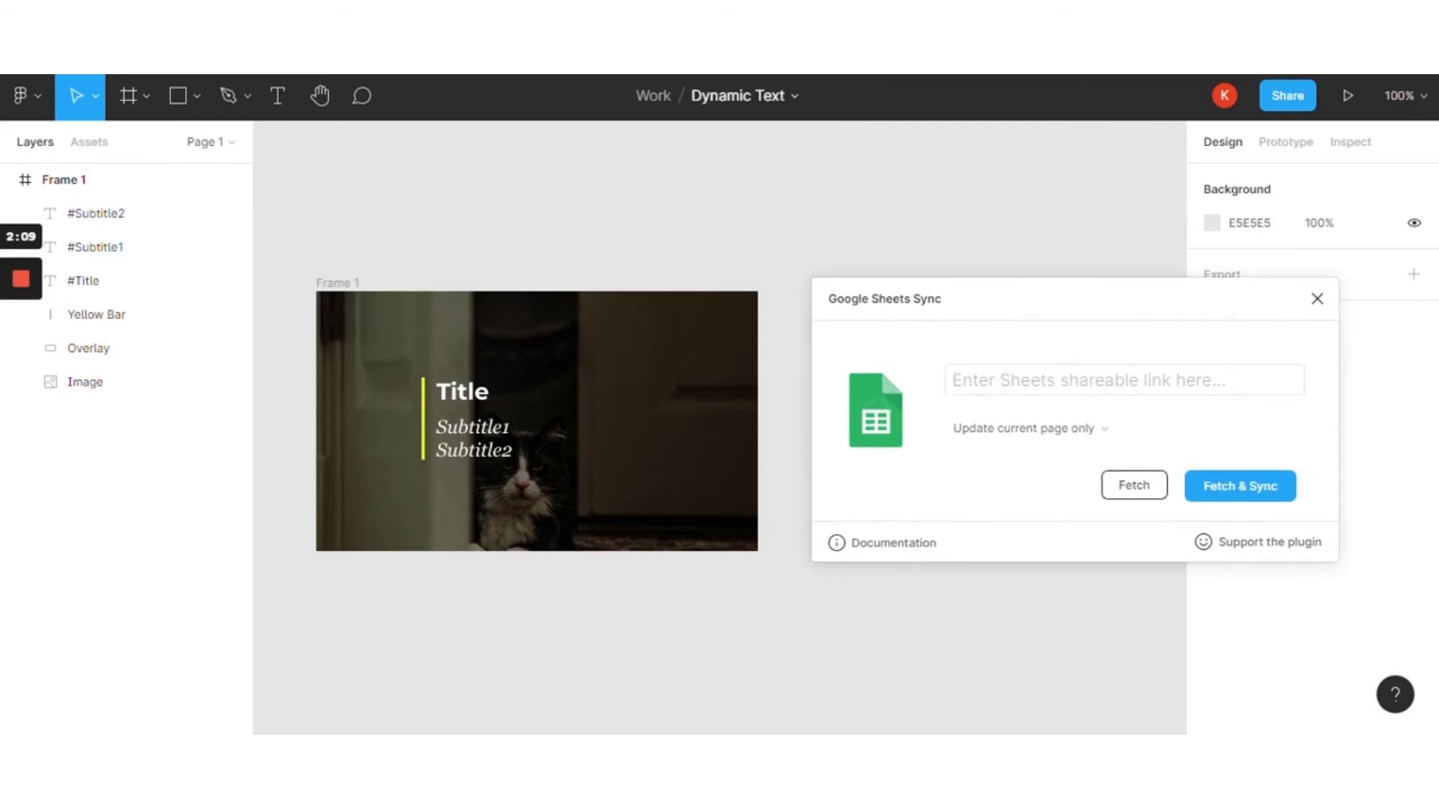
Paste the copied spreadsheet link into Google Sheets Sync and fetch its data for the current page only
click(1050, 380)
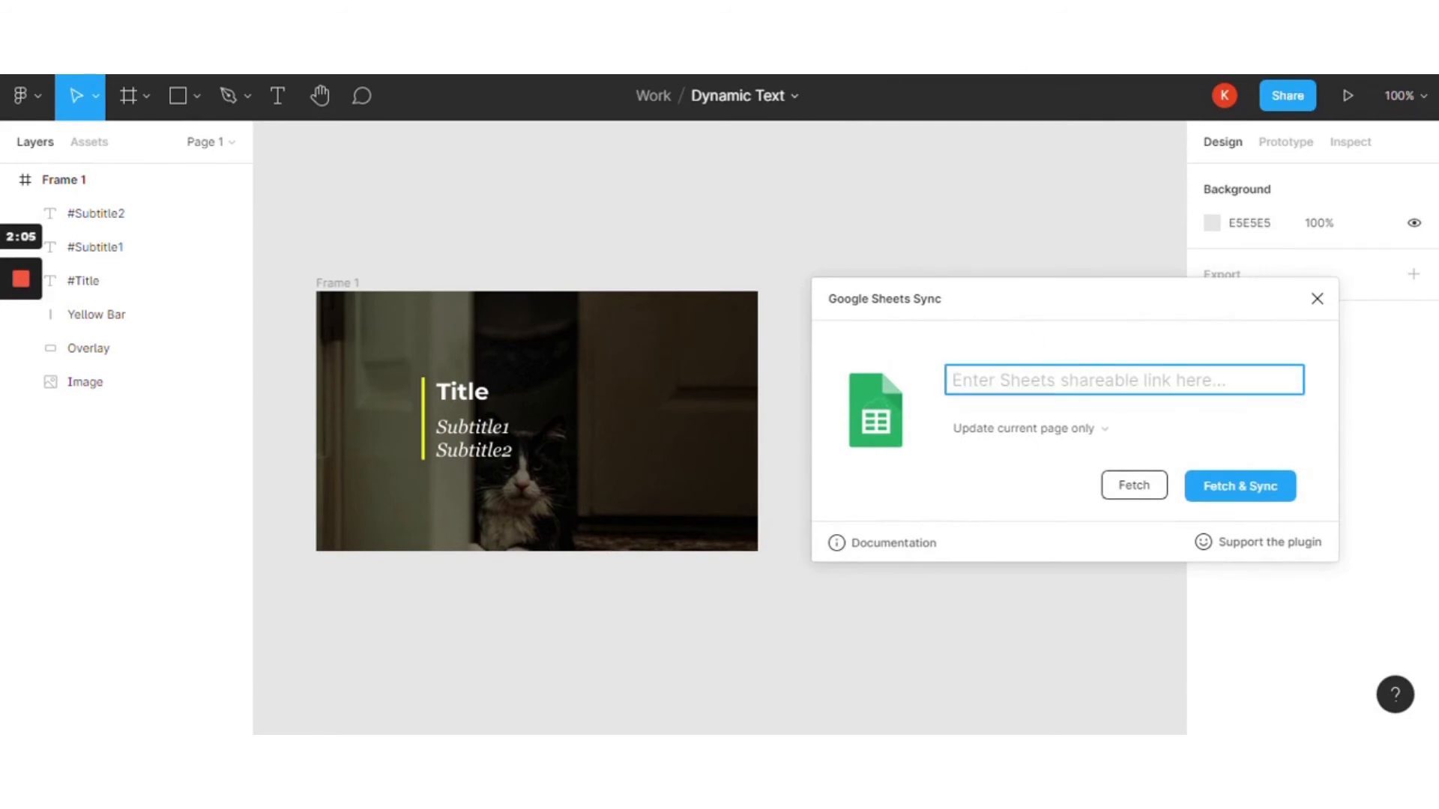
key(ctrl+v)
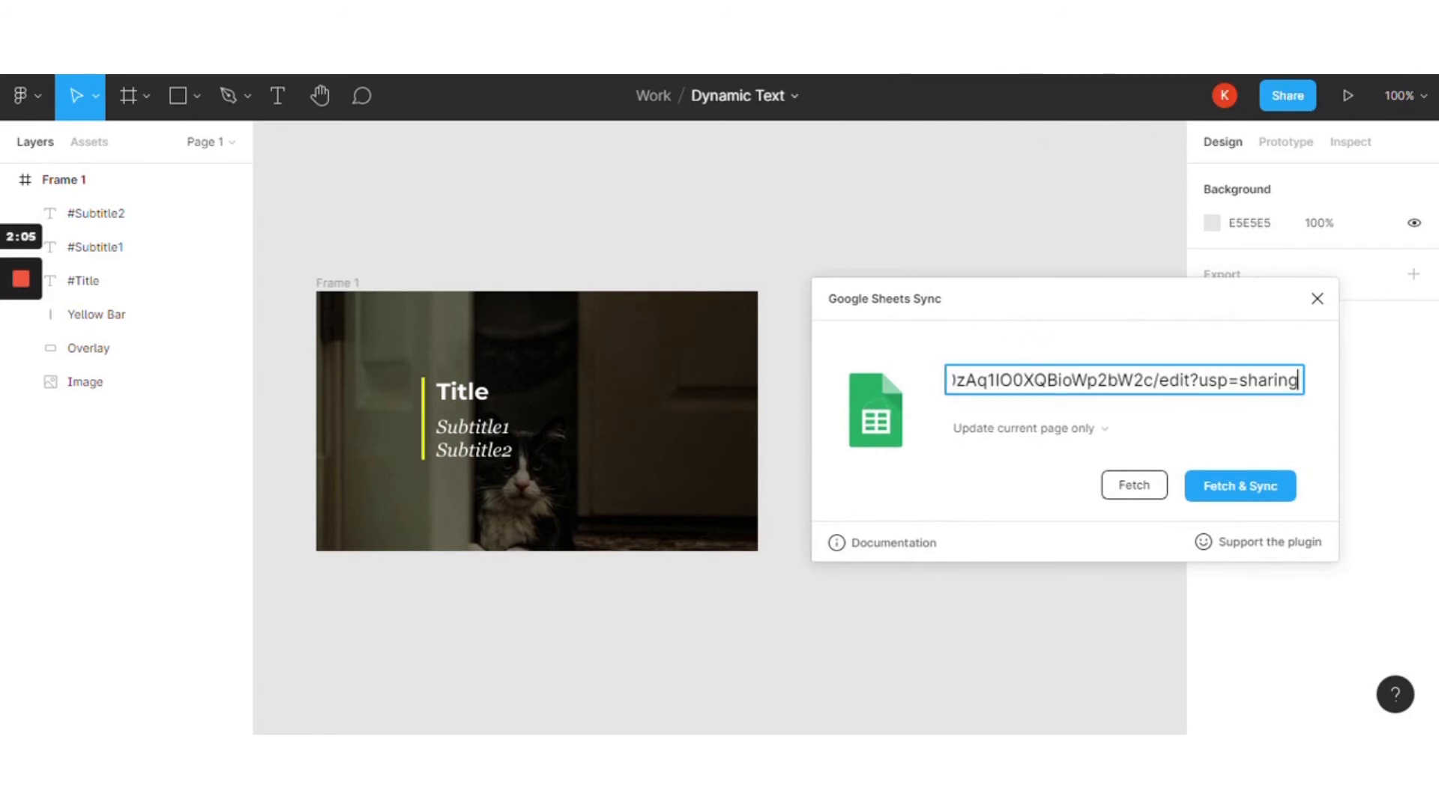
click(1136, 493)
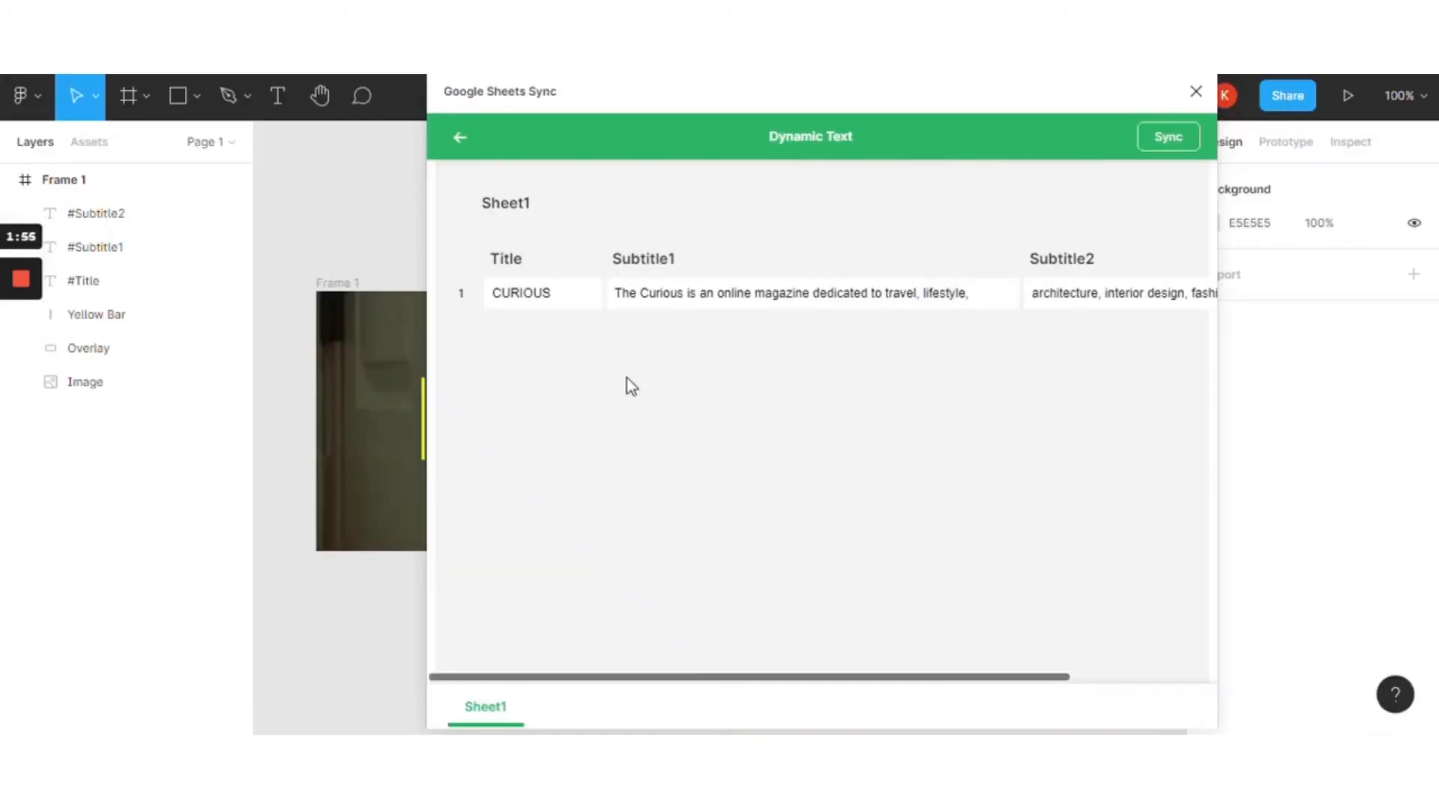
Review the fetched Title, Subtitle1 and Subtitle2 columns and sync them into the banner's text layers
scroll(690, 678, right, 5)
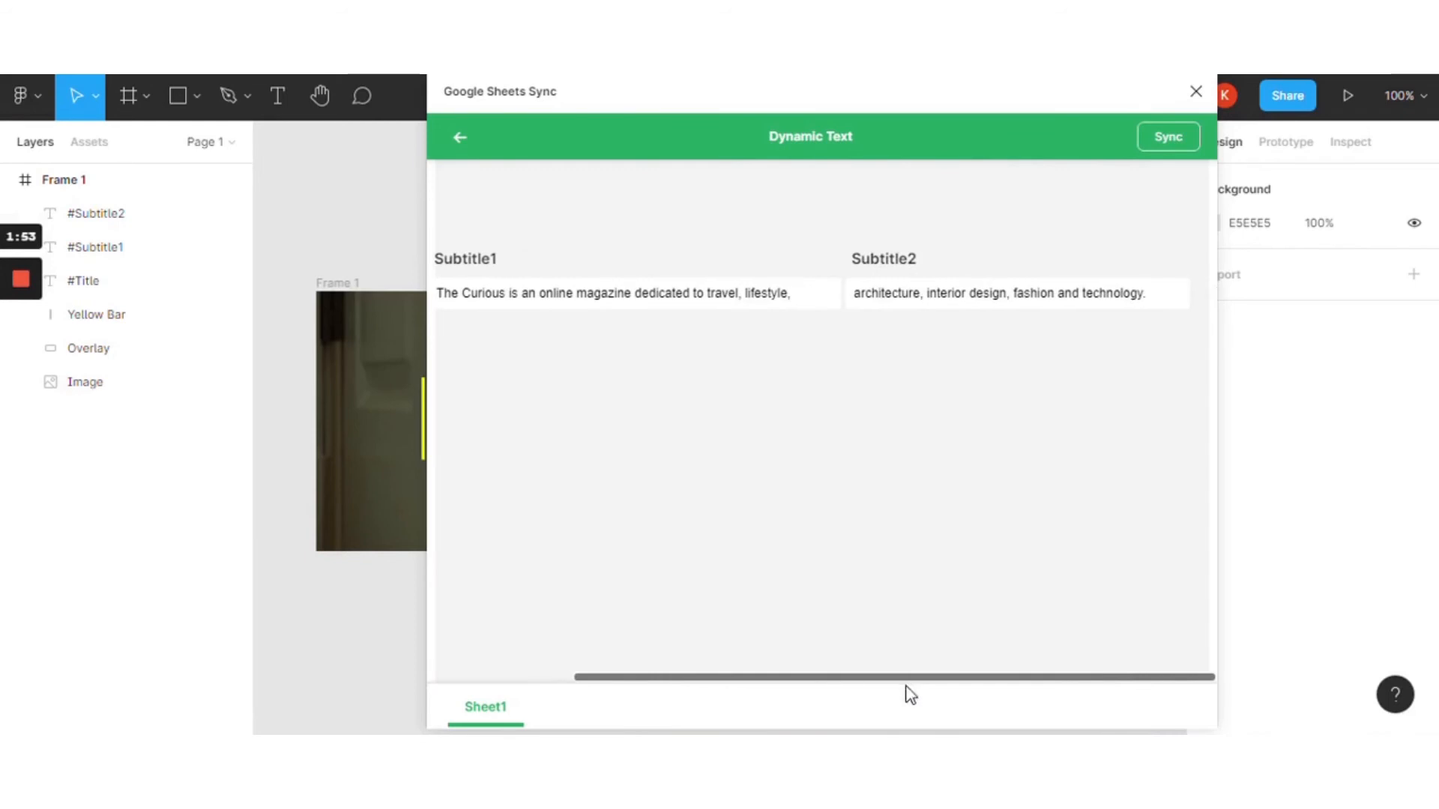
scroll(909, 690, left, 2)
scroll(759, 699, left, 3)
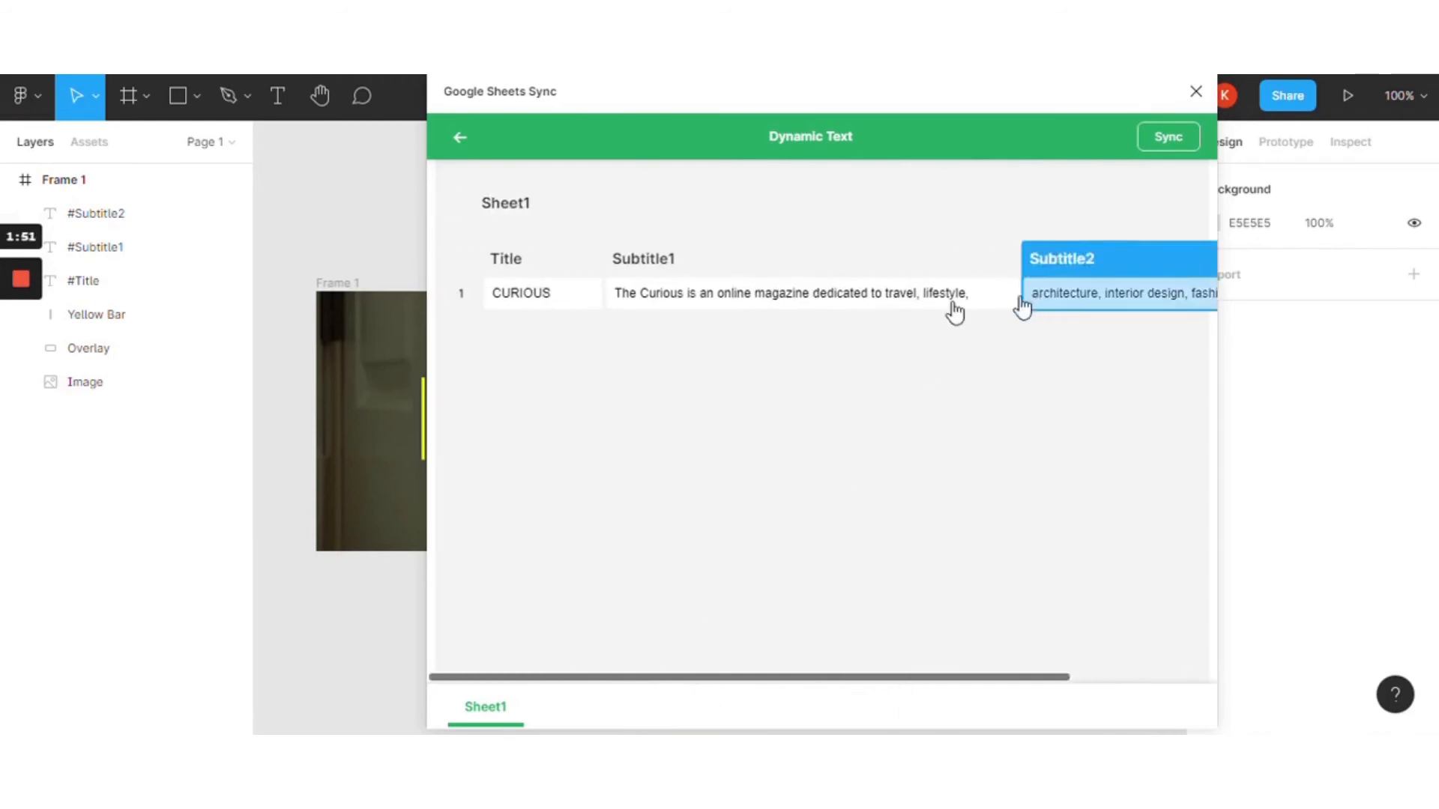
click(1169, 142)
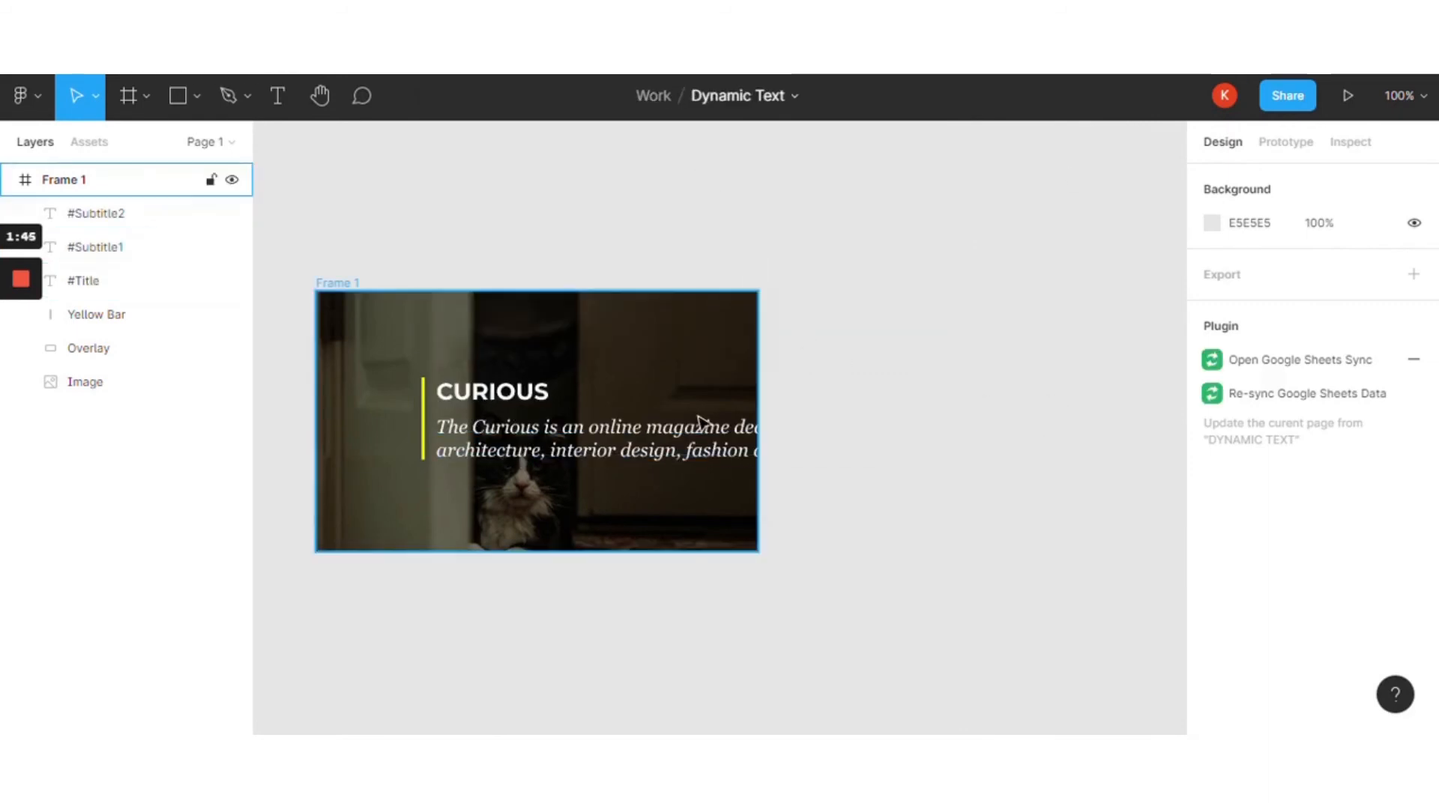
Check the extent of the synced text layers and enlarge the banner frame to about 589 × 347
scroll(705, 413, left, 2)
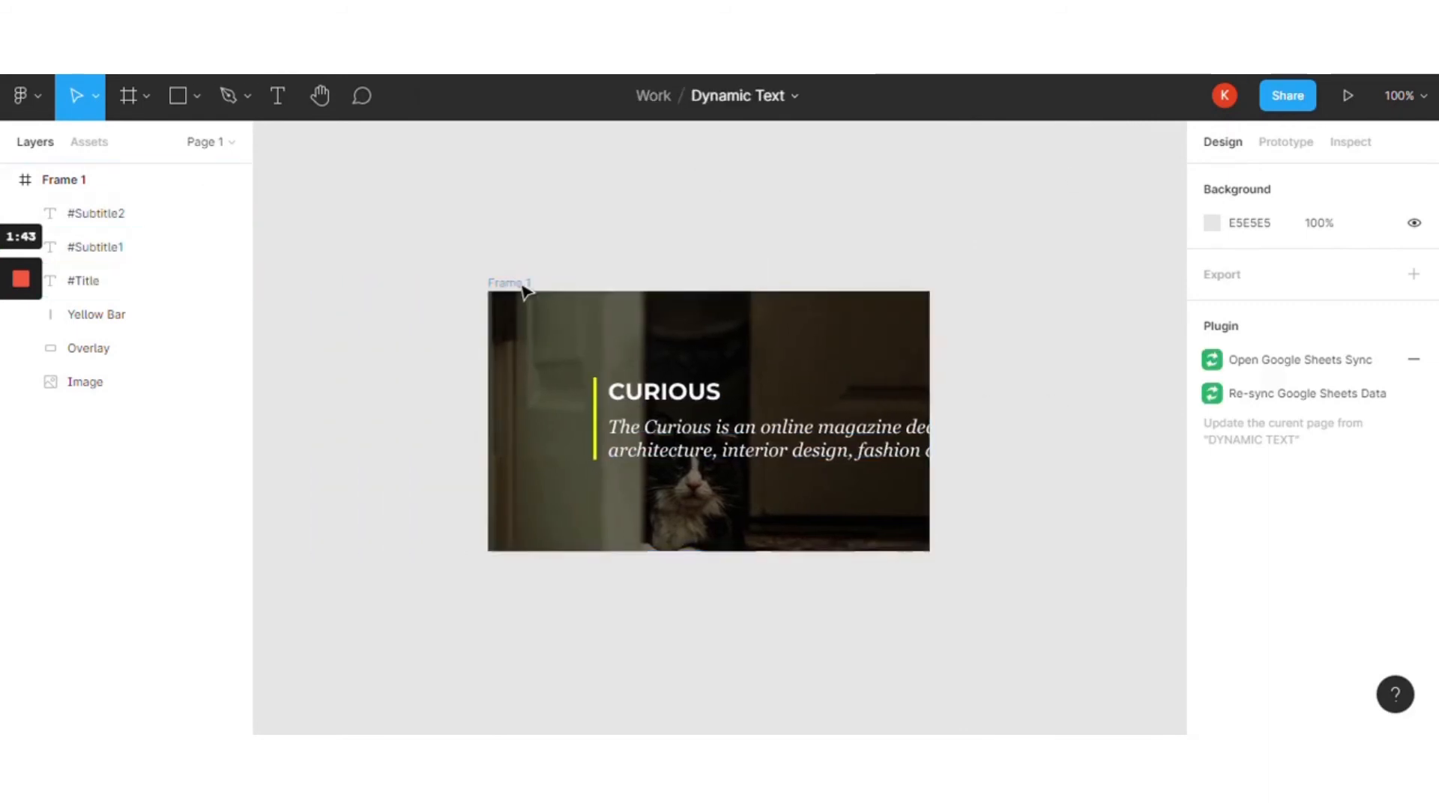
click(526, 289)
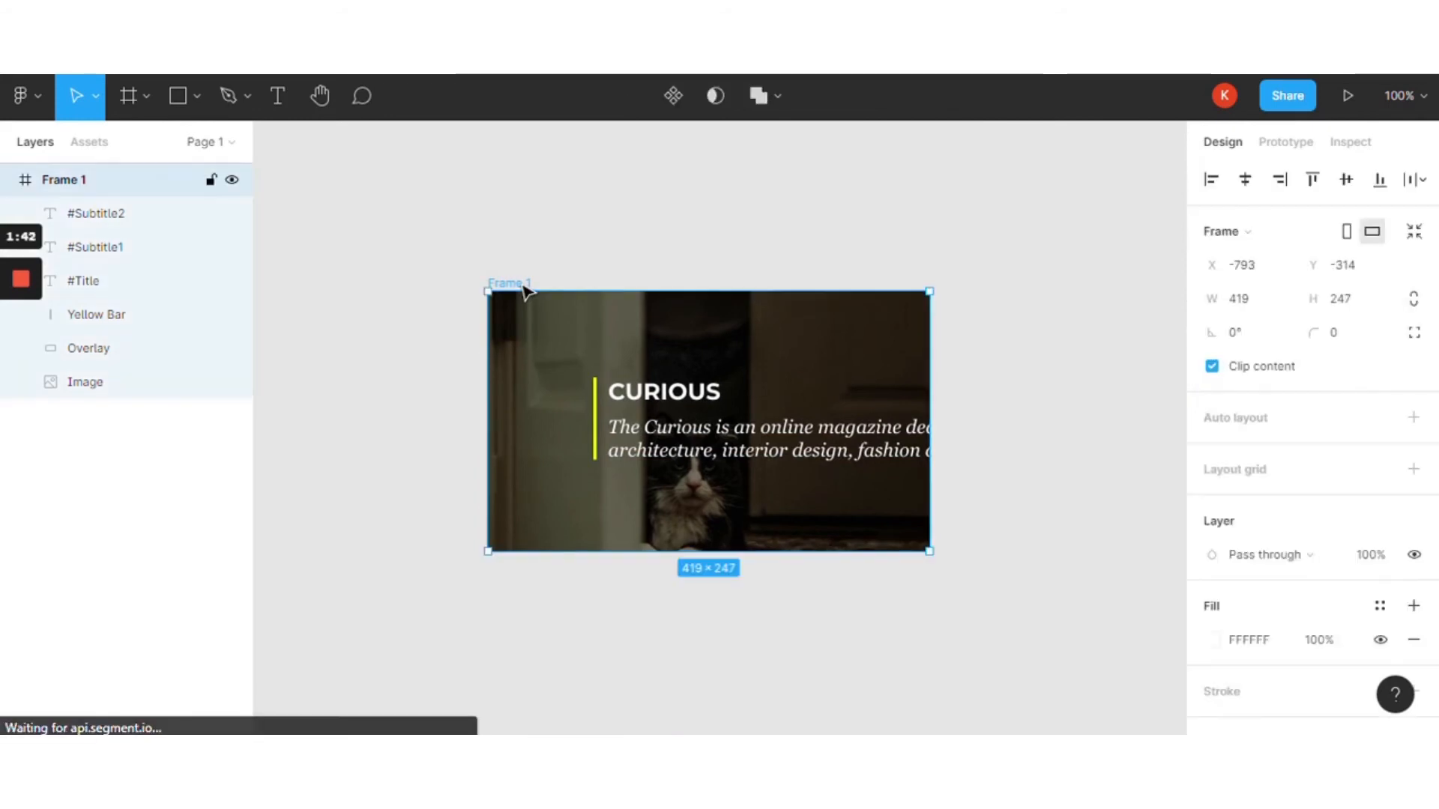
click(684, 397)
click(749, 429)
click(749, 450)
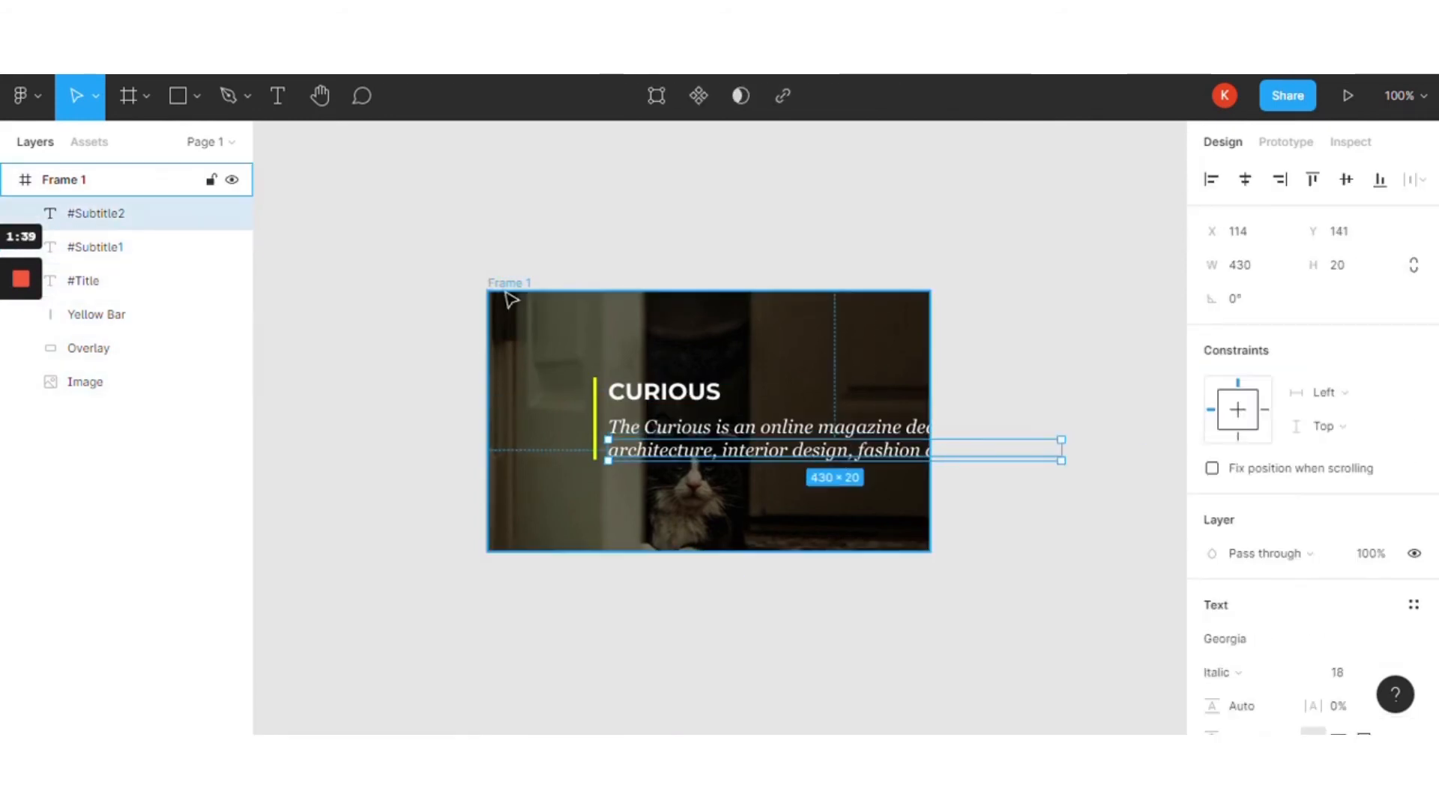
click(506, 285)
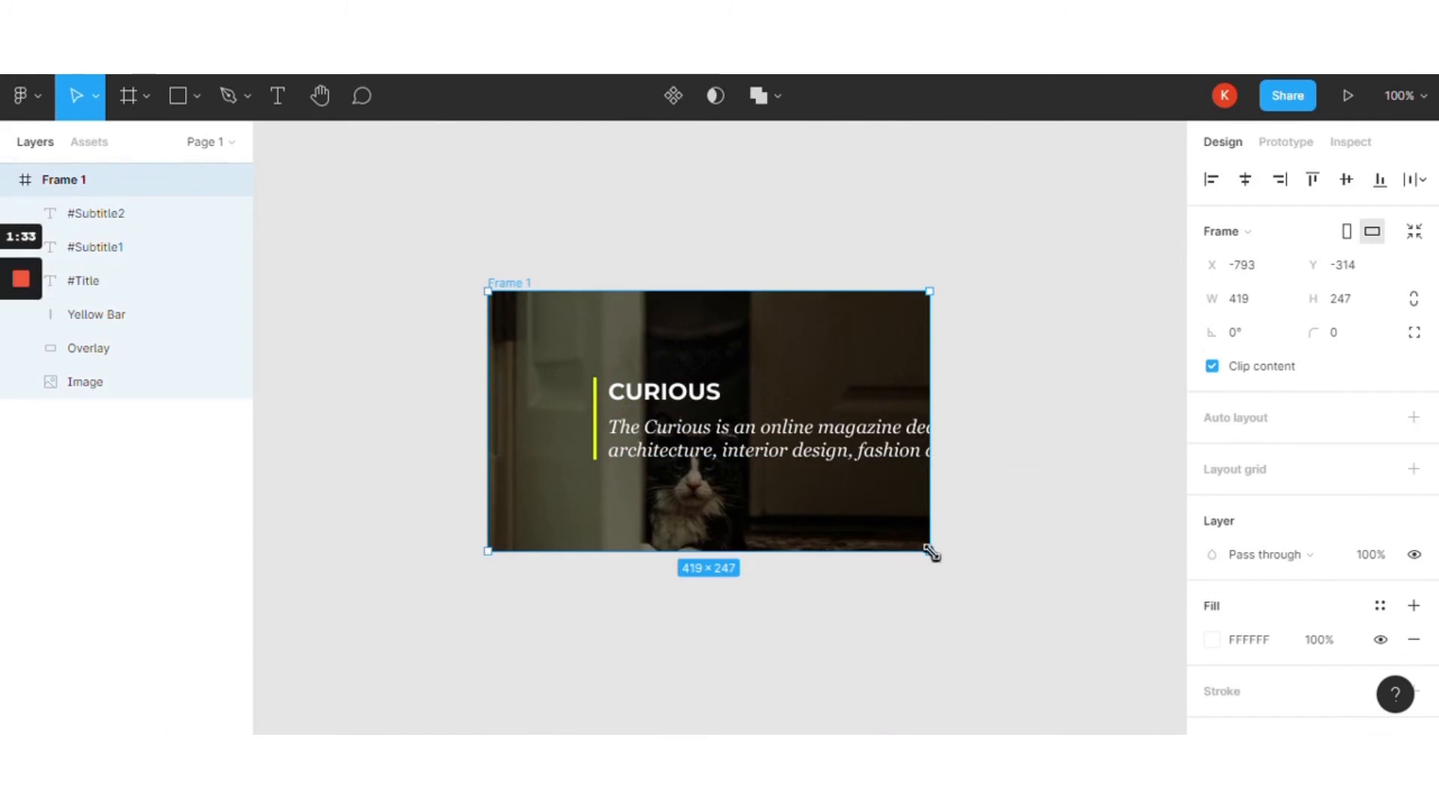
drag(930, 553, 1083, 658)
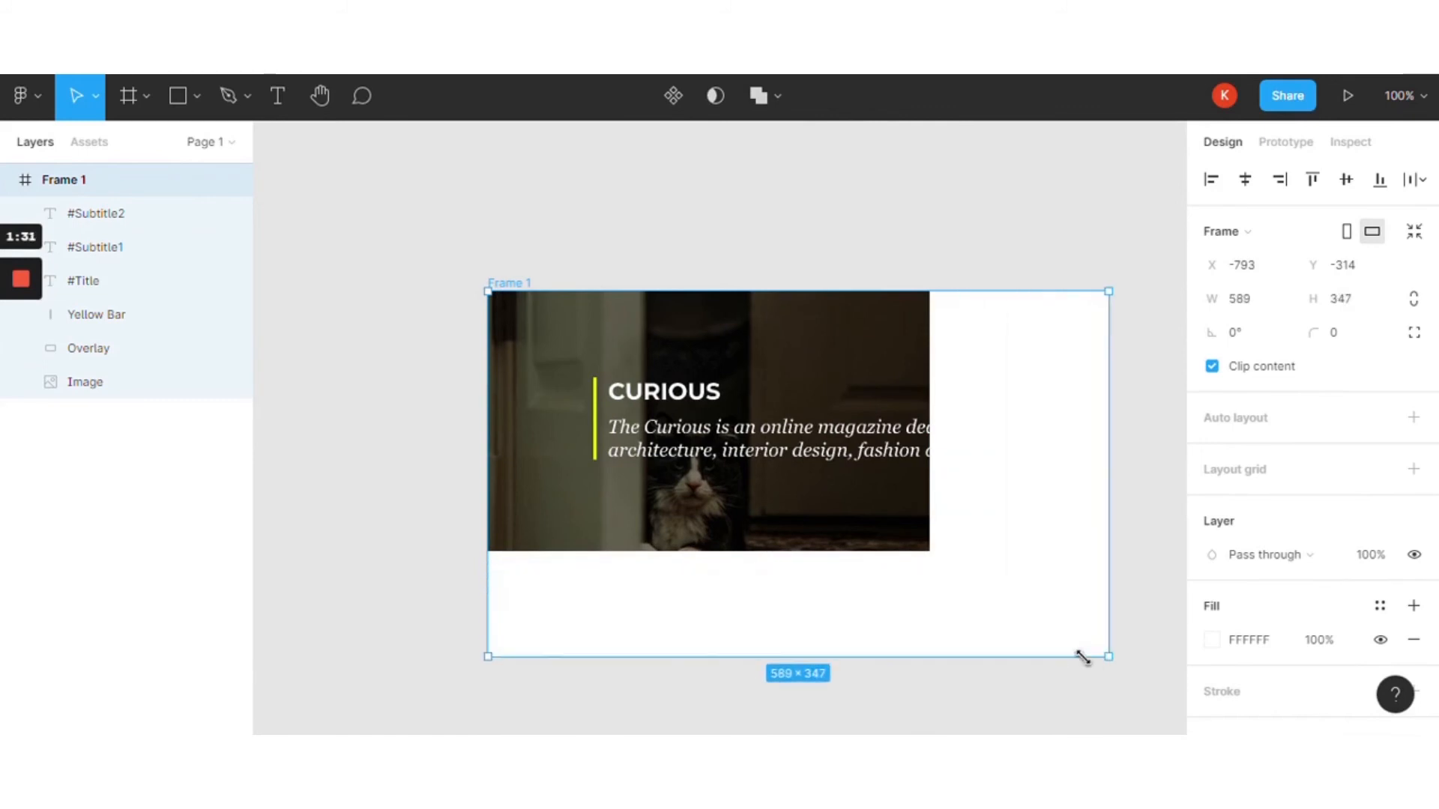
Enlarge the Overlay and Image layers from their lower-right corners to cover the whole 589 × 347 frame
click(899, 546)
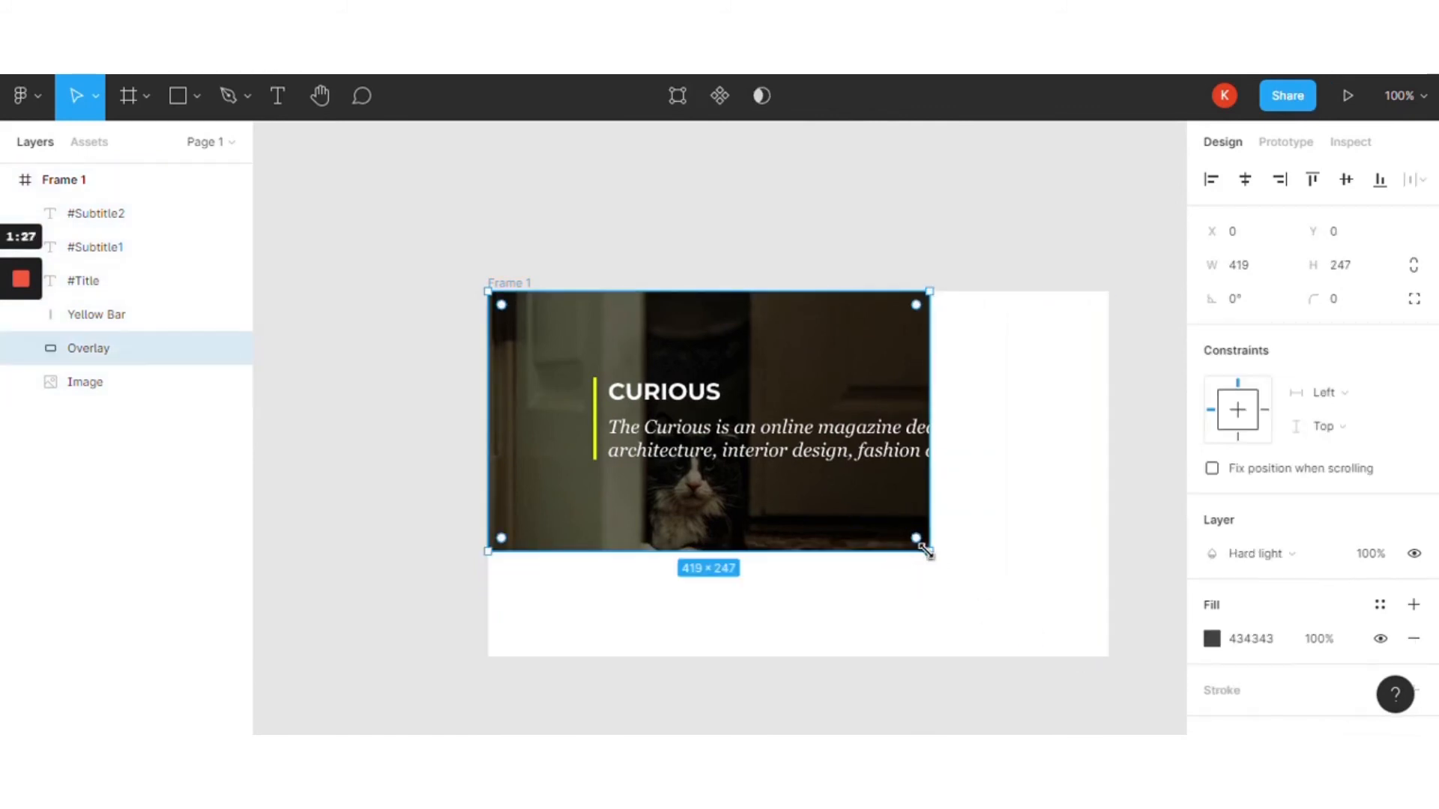
drag(927, 552, 1103, 661)
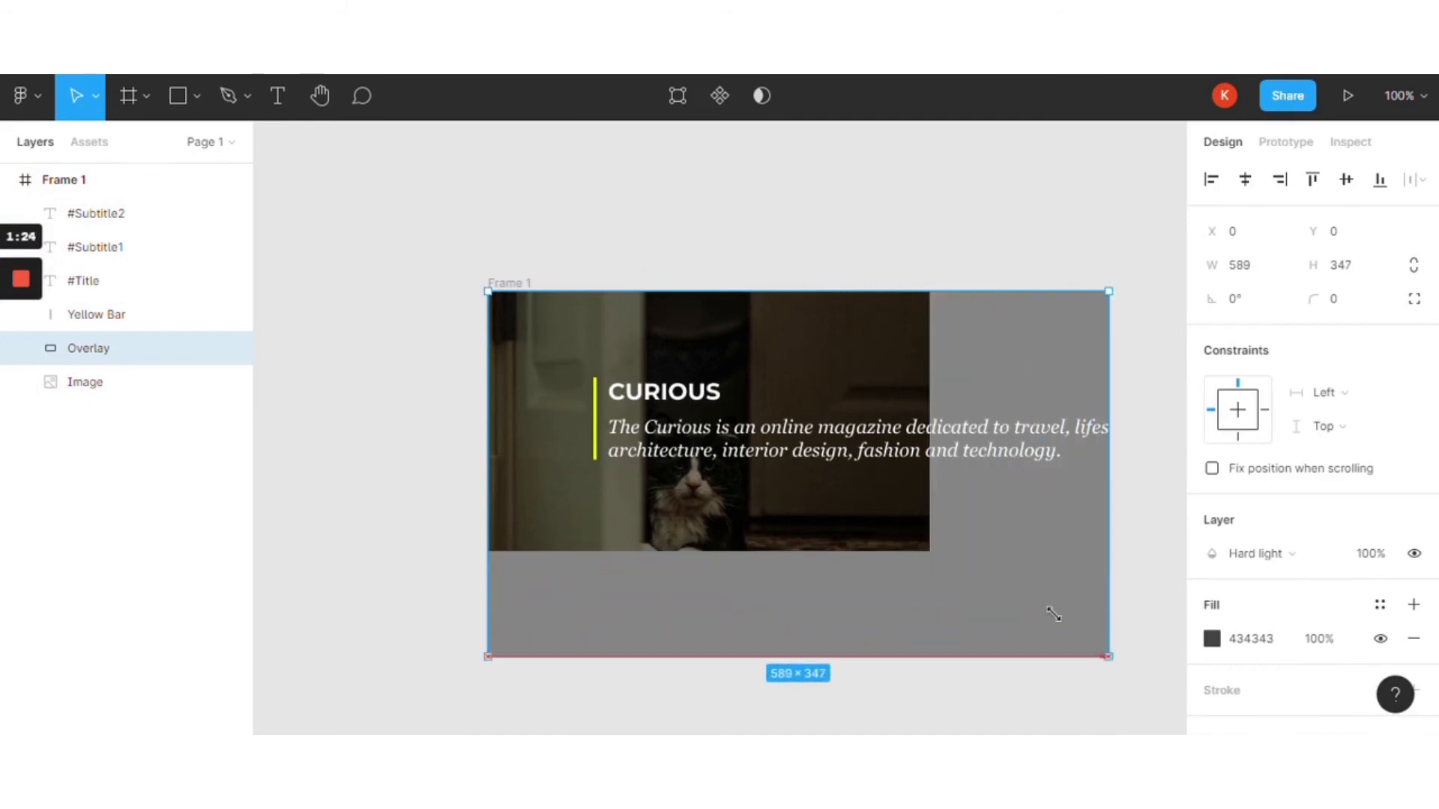
click(225, 382)
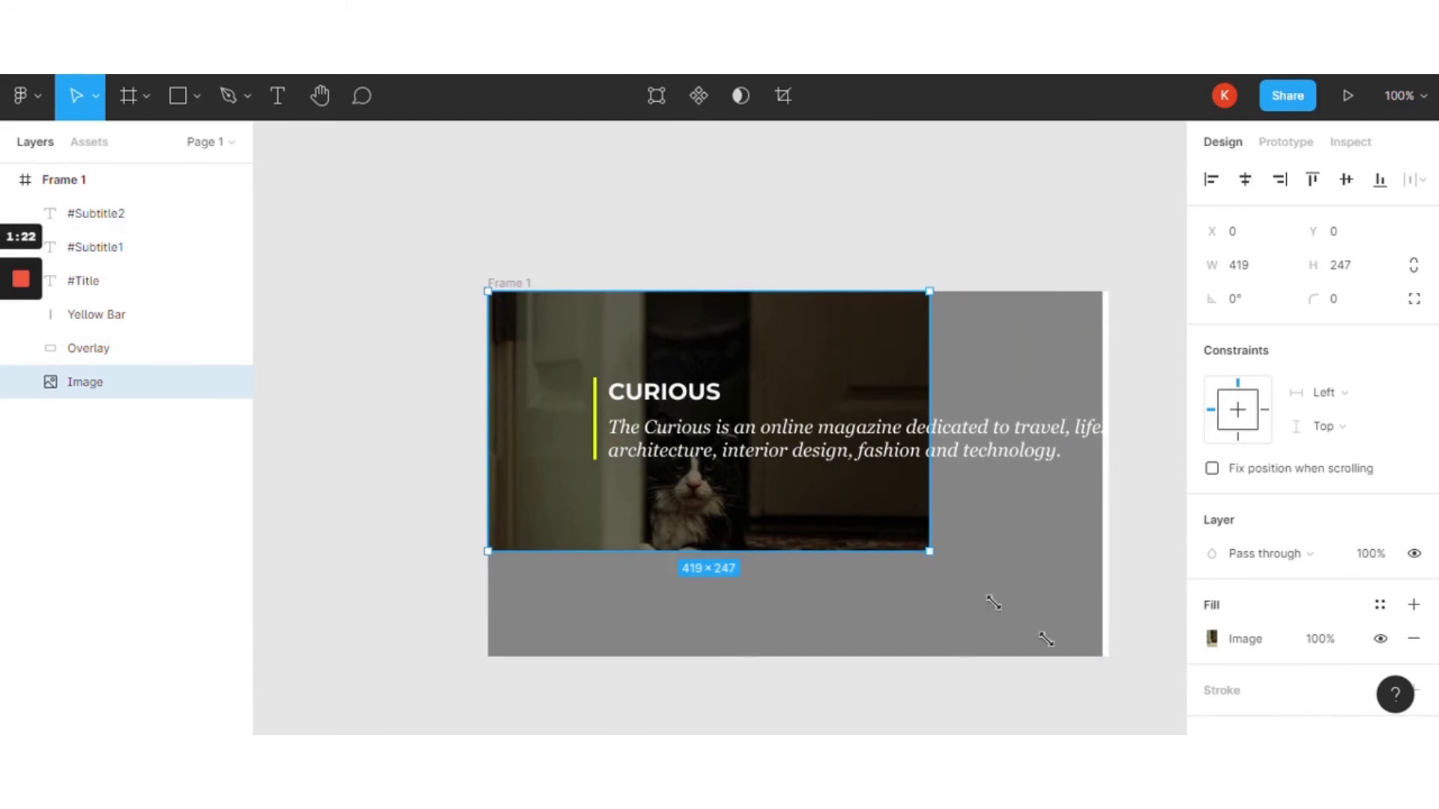
drag(1046, 639, 1106, 660)
click(173, 360)
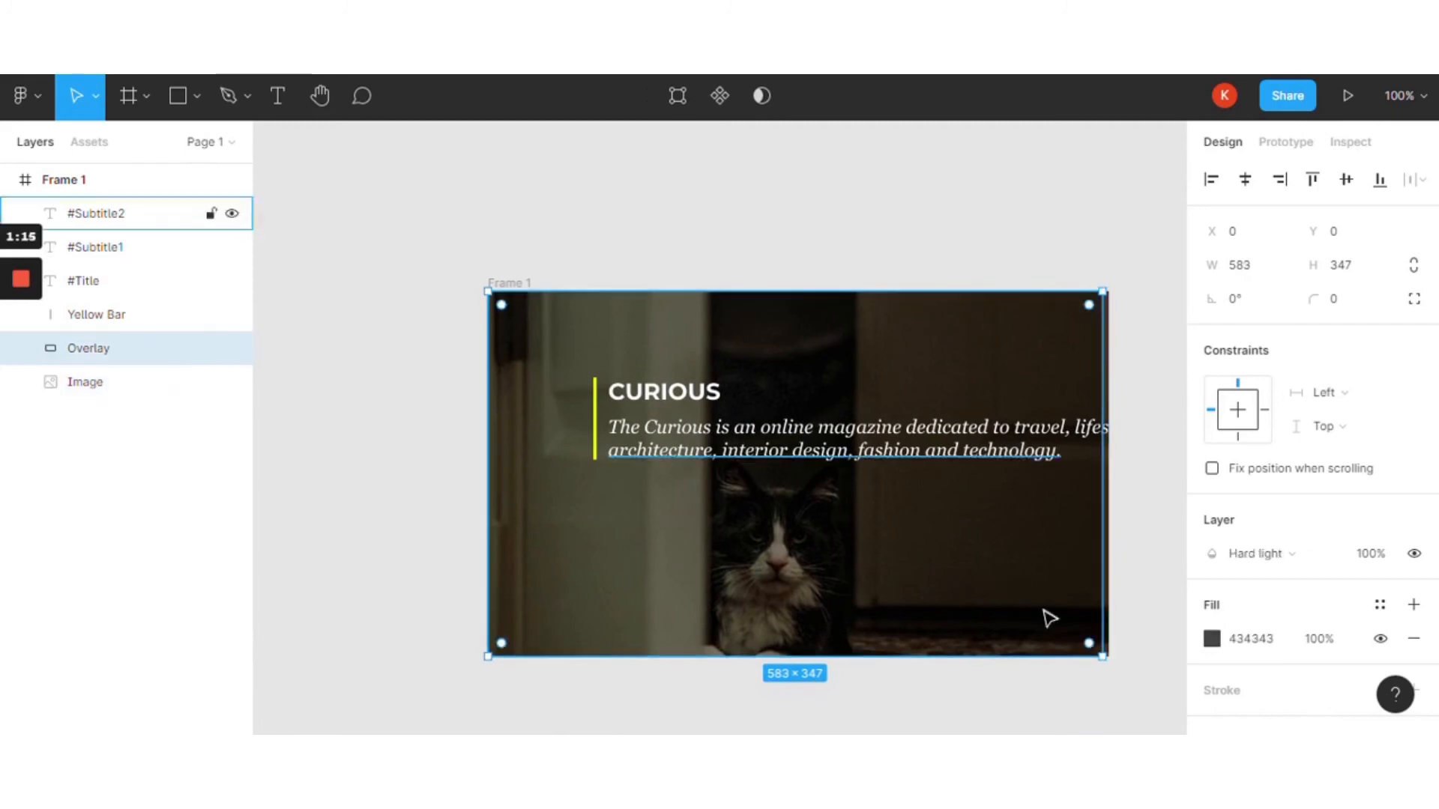
drag(1102, 657, 1107, 657)
Select the yellow bar together with the title and both subtitle layers in the banner
click(596, 433)
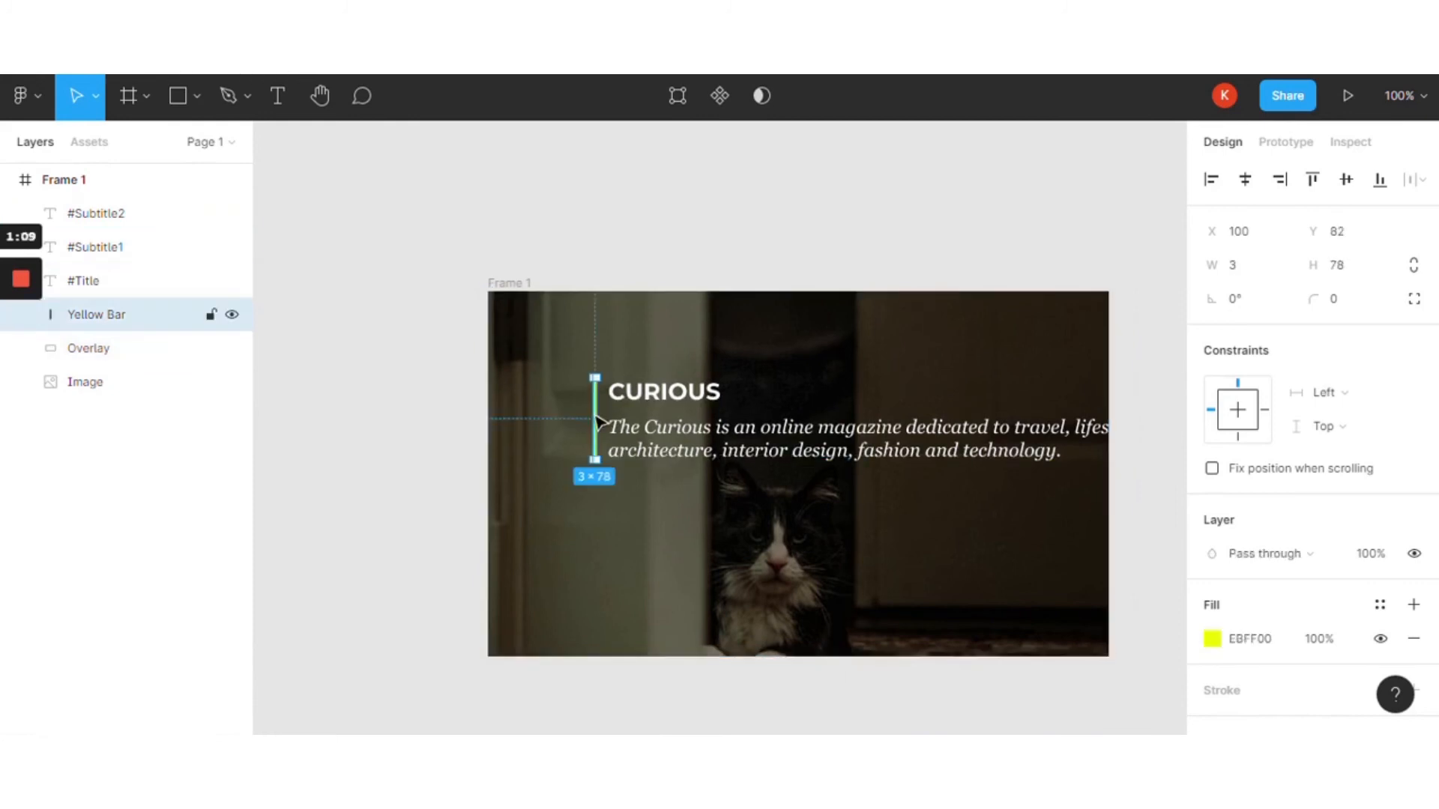
mouse_move(596, 433)
mouse_down()
mouse_move(592, 498)
mouse_move(594, 418)
mouse_up()
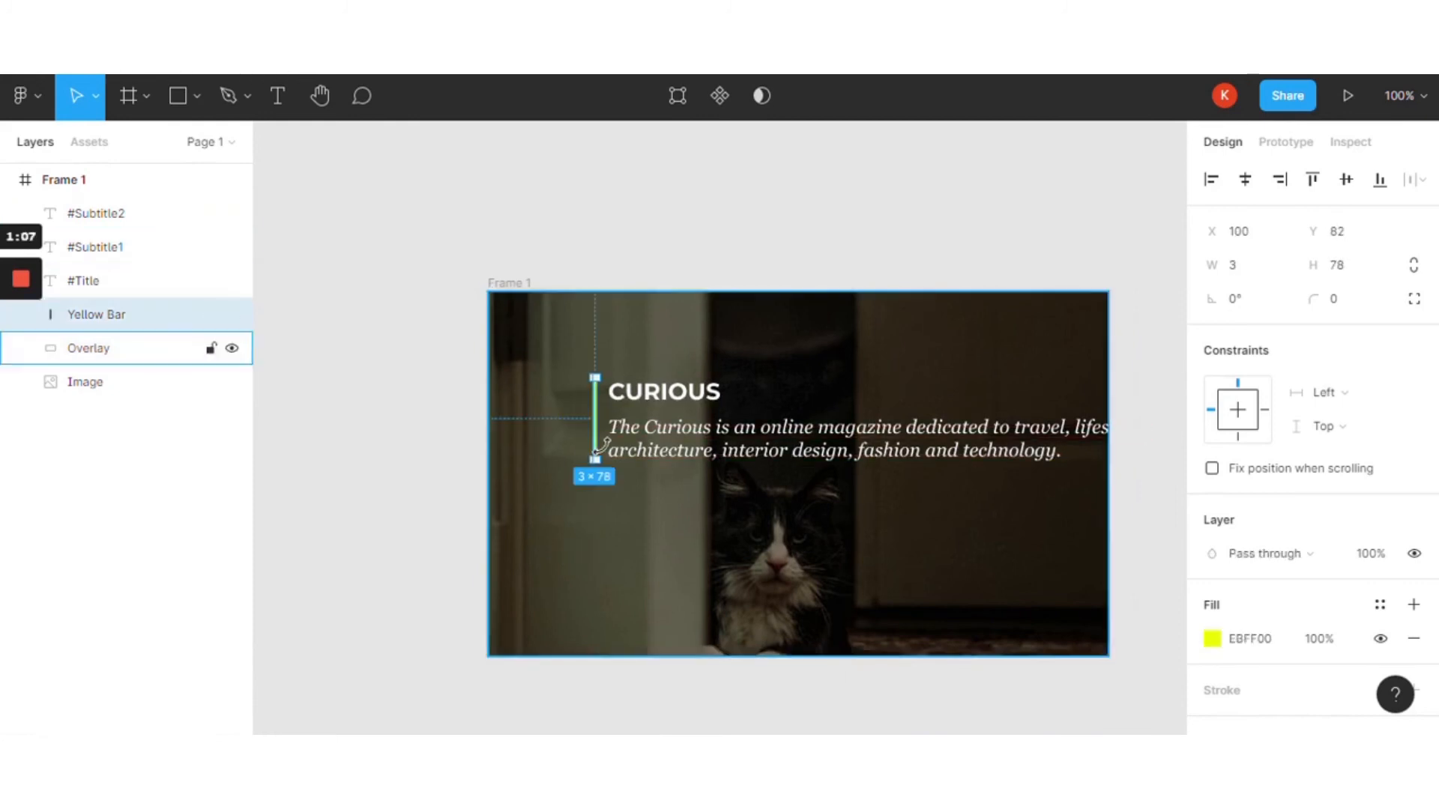
shift+click(649, 393)
shift+click(712, 429)
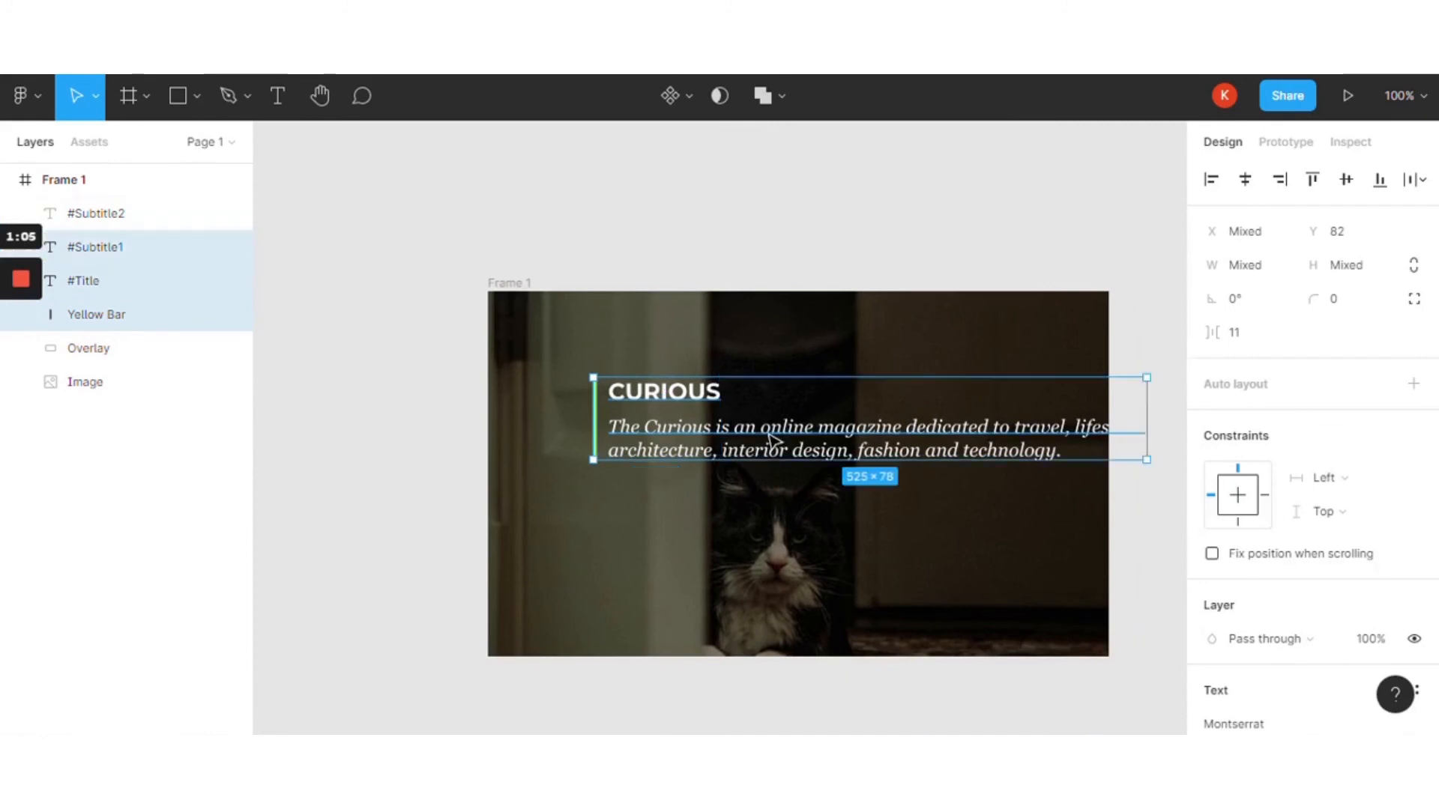
shift+click(776, 457)
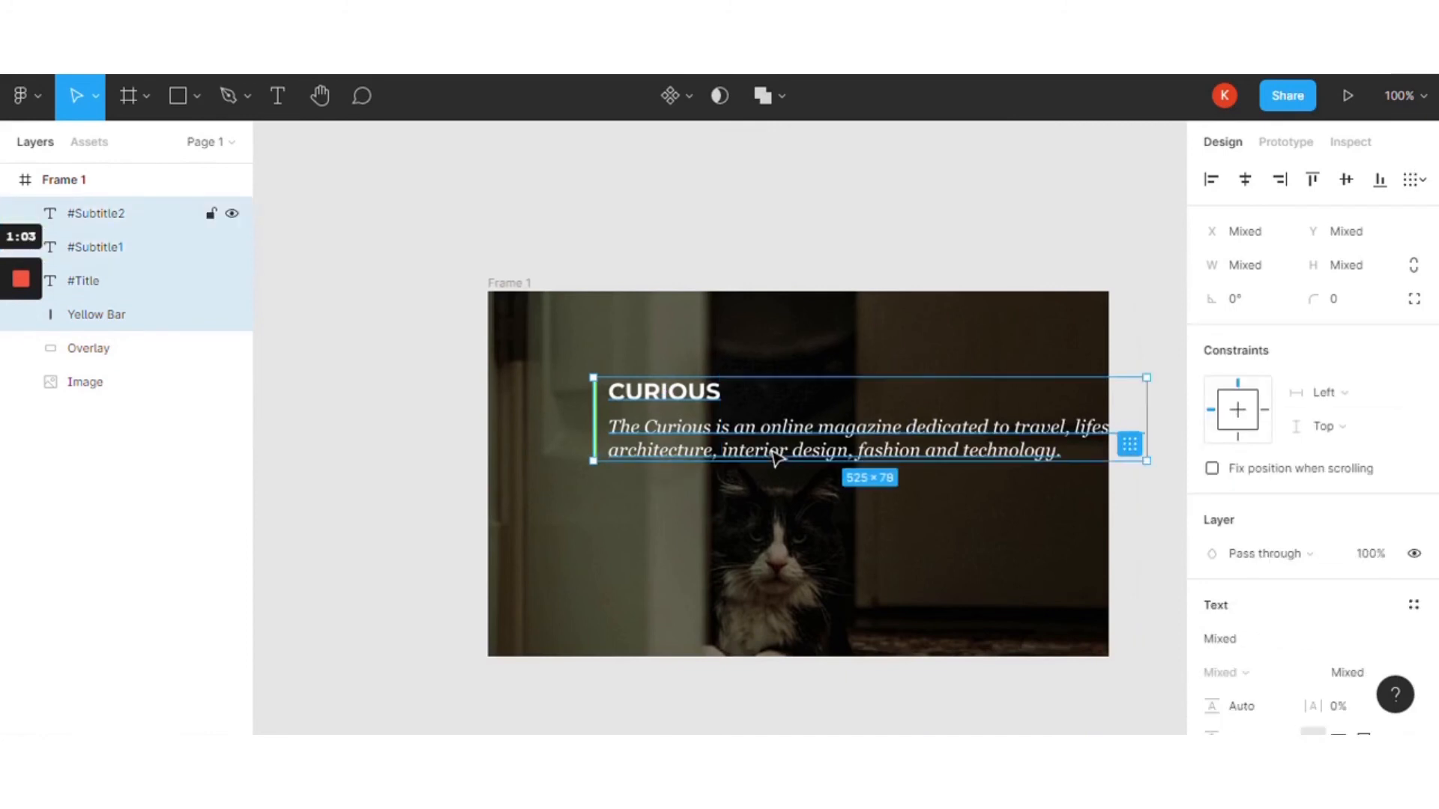